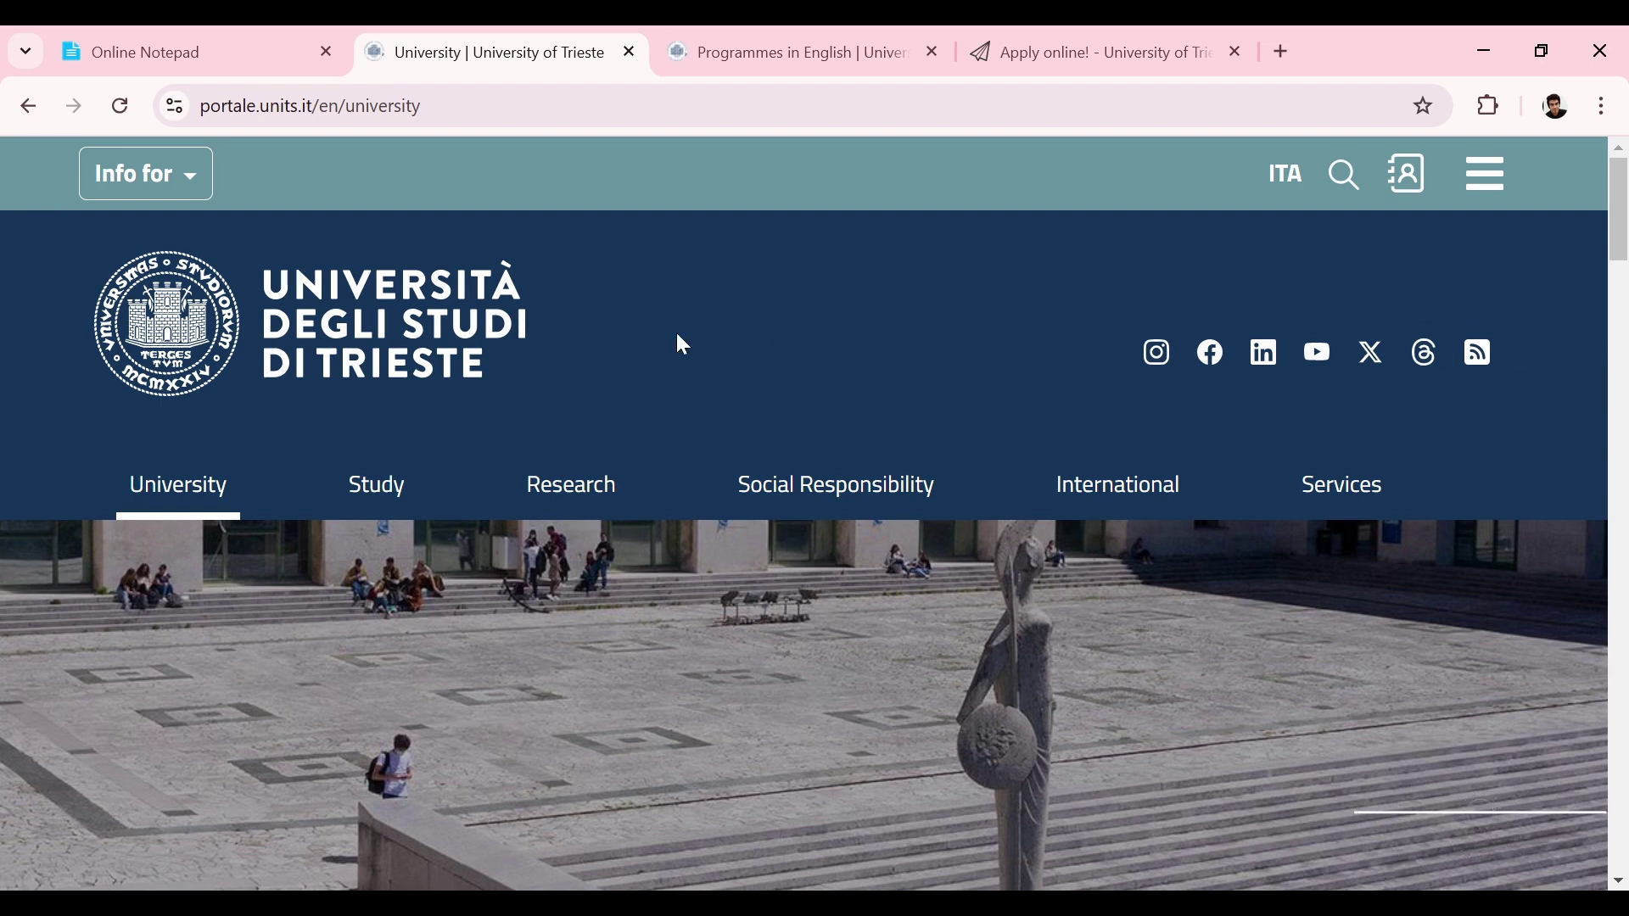
Step: Review the saved University of Trieste notes: public, founded 1924, 40% acceptance, no IELTS, no application fee
{"action": "left_click", "coordinate": [246, 38]}
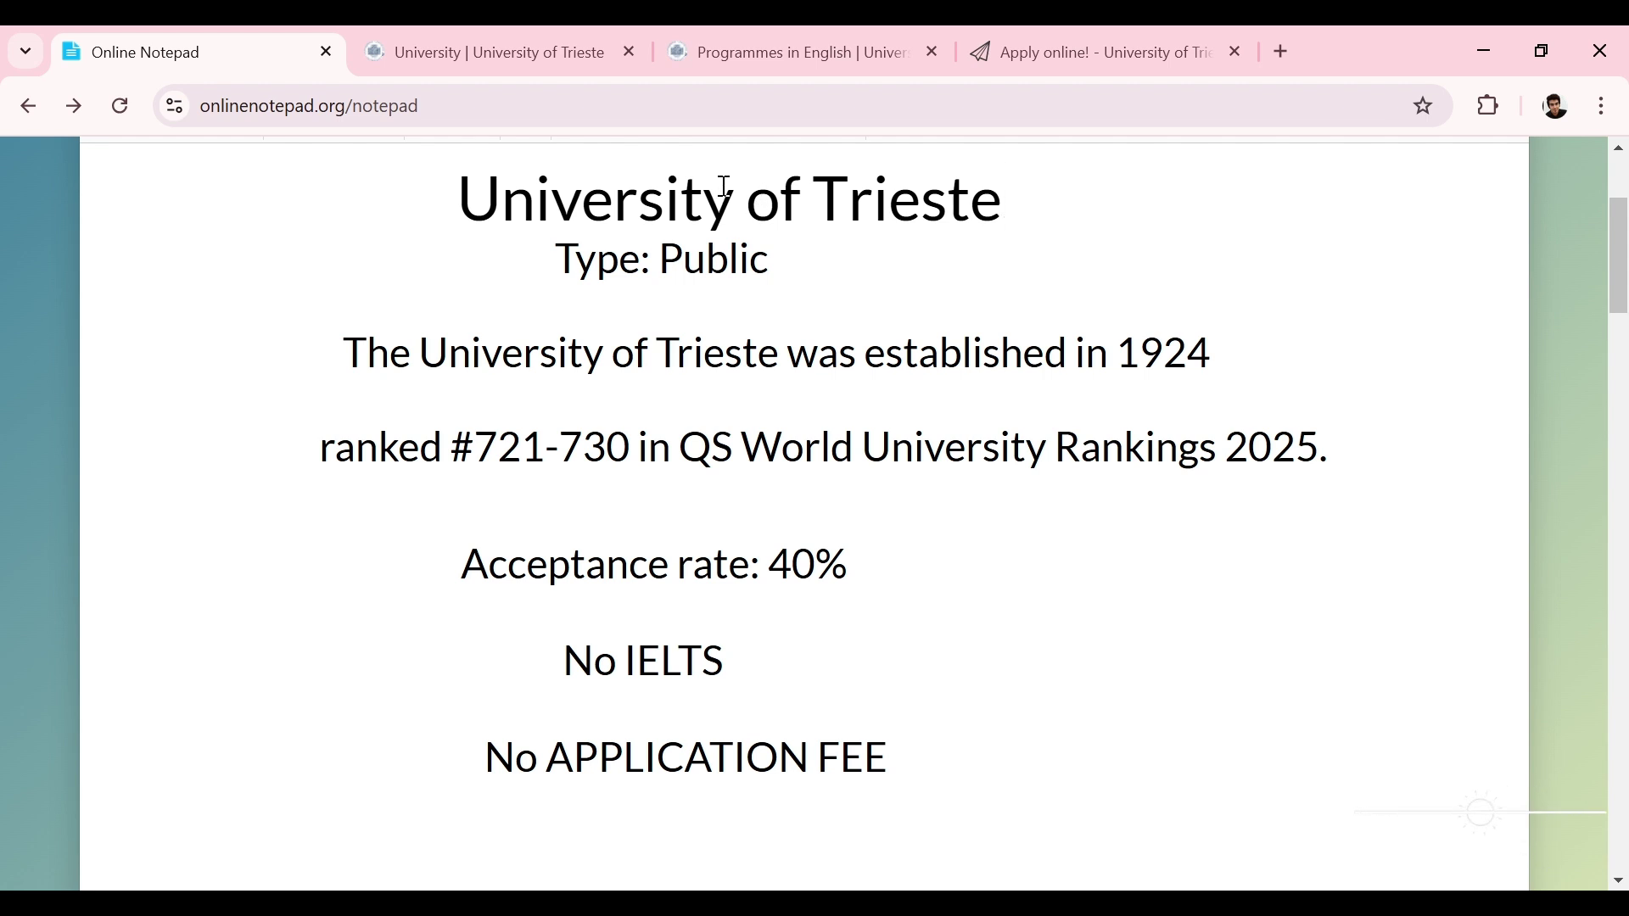
Step: Return to Programmes in English and scroll down to the 2023/2024 Bachelor's and Master's course lists
{"action": "left_click", "coordinate": [766, 64]}
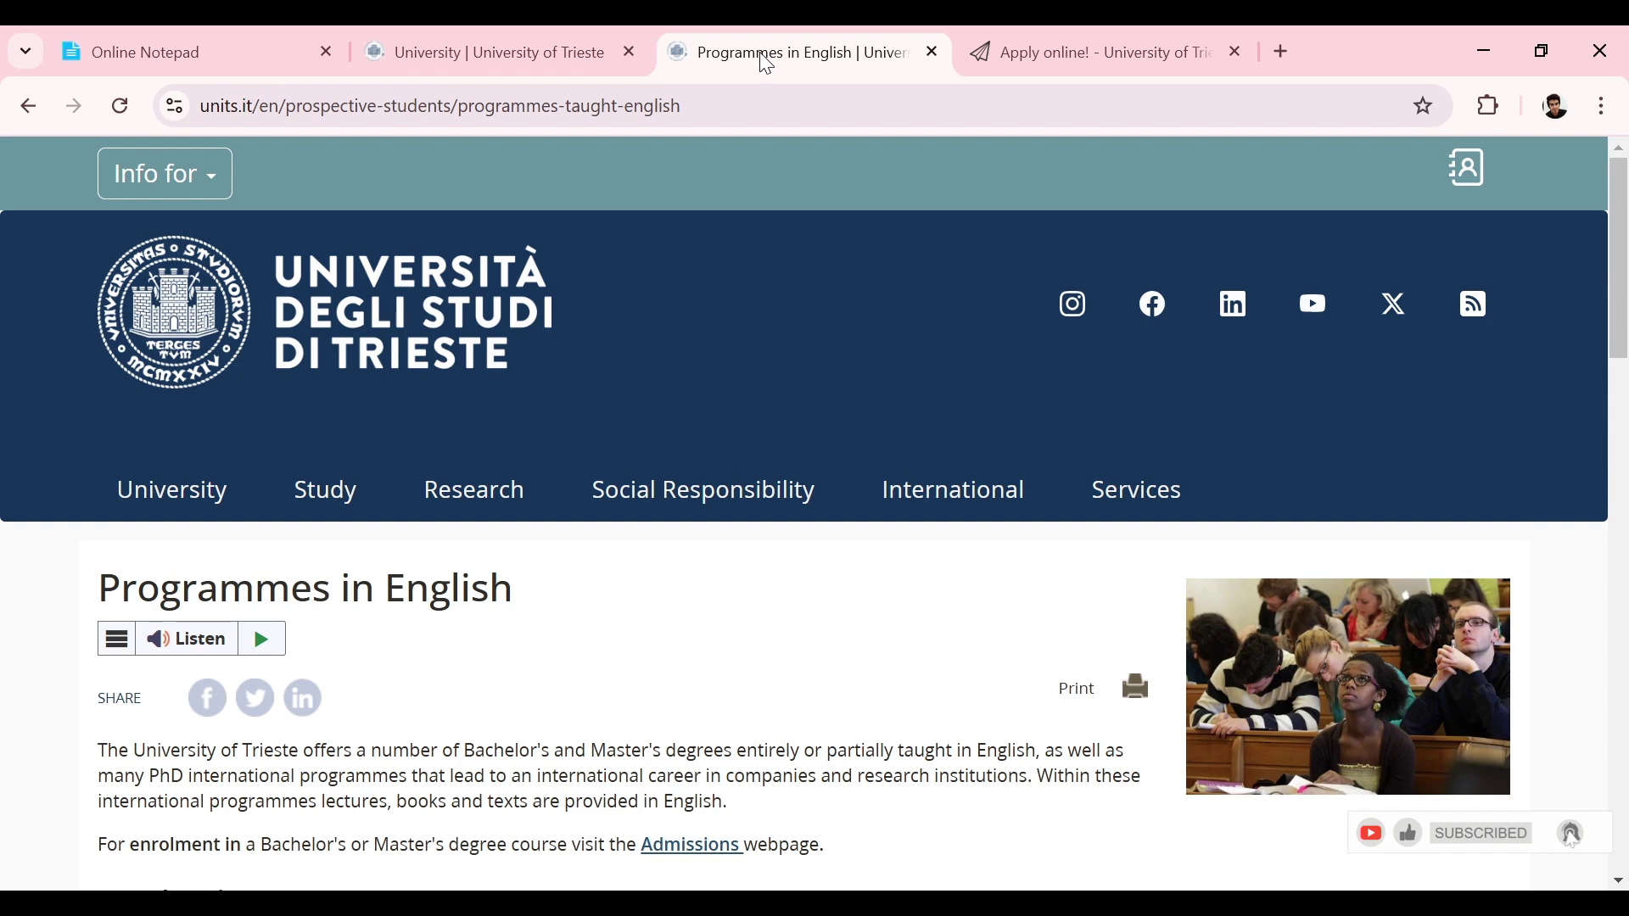
{"action": "mouse_move", "coordinate": [1623, 196]}
{"action": "left_mouse_down"}
{"action": "mouse_move", "coordinate": [1599, 511]}
{"action": "mouse_move", "coordinate": [1625, 179]}
{"action": "left_mouse_up"}
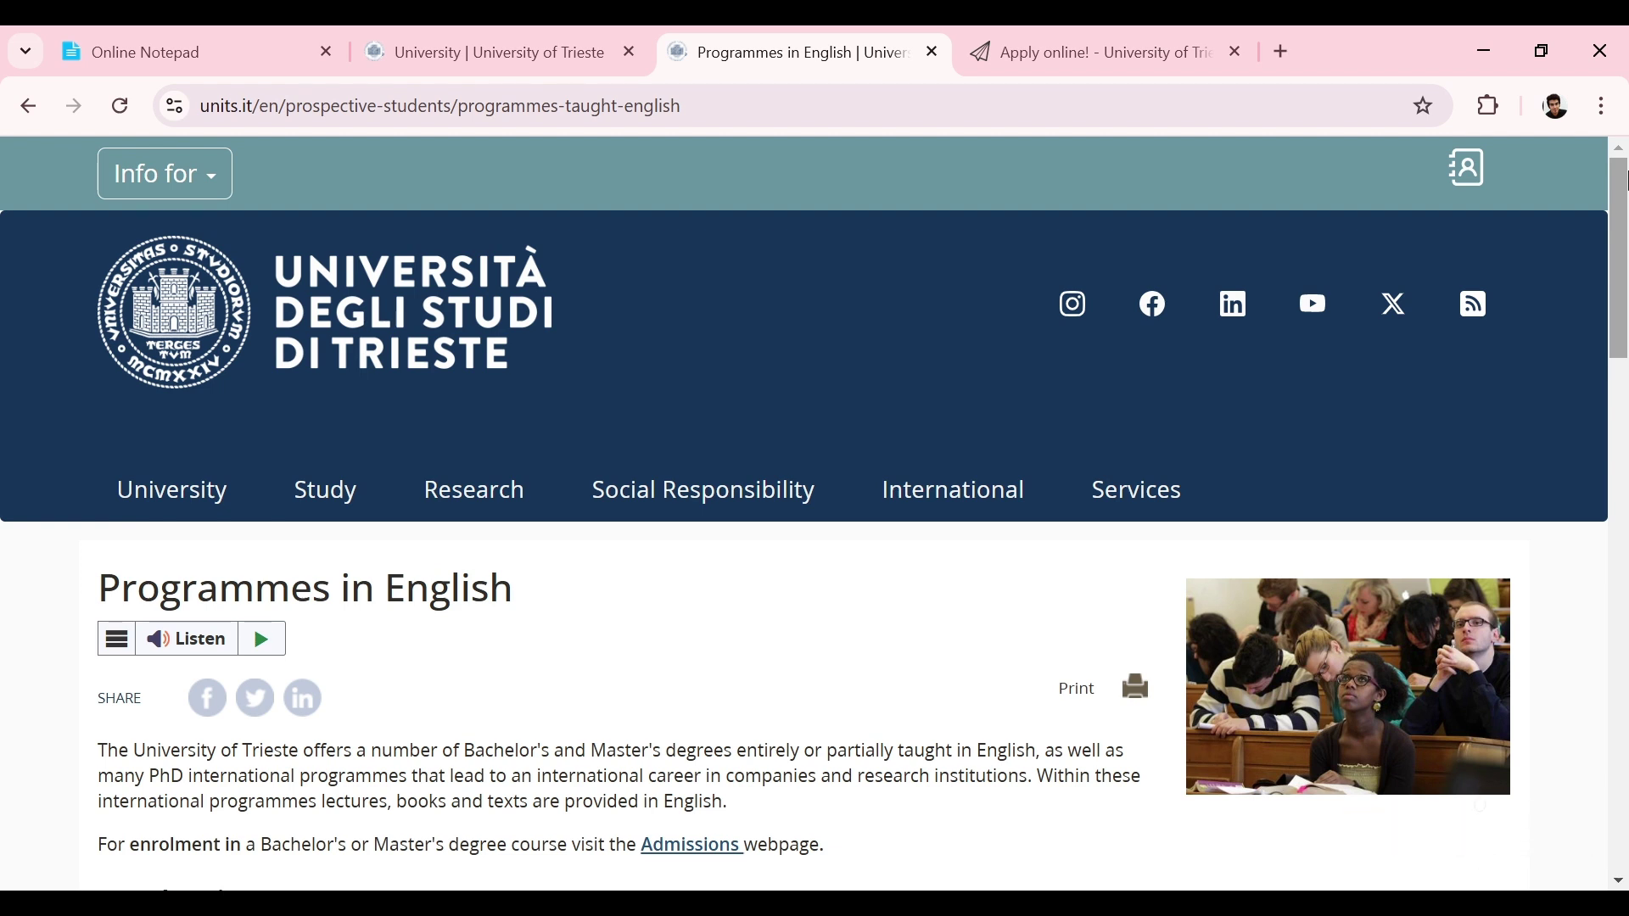
{"action": "left_click_drag", "start_coordinate": [1625, 194], "coordinate": [1611, 324]}
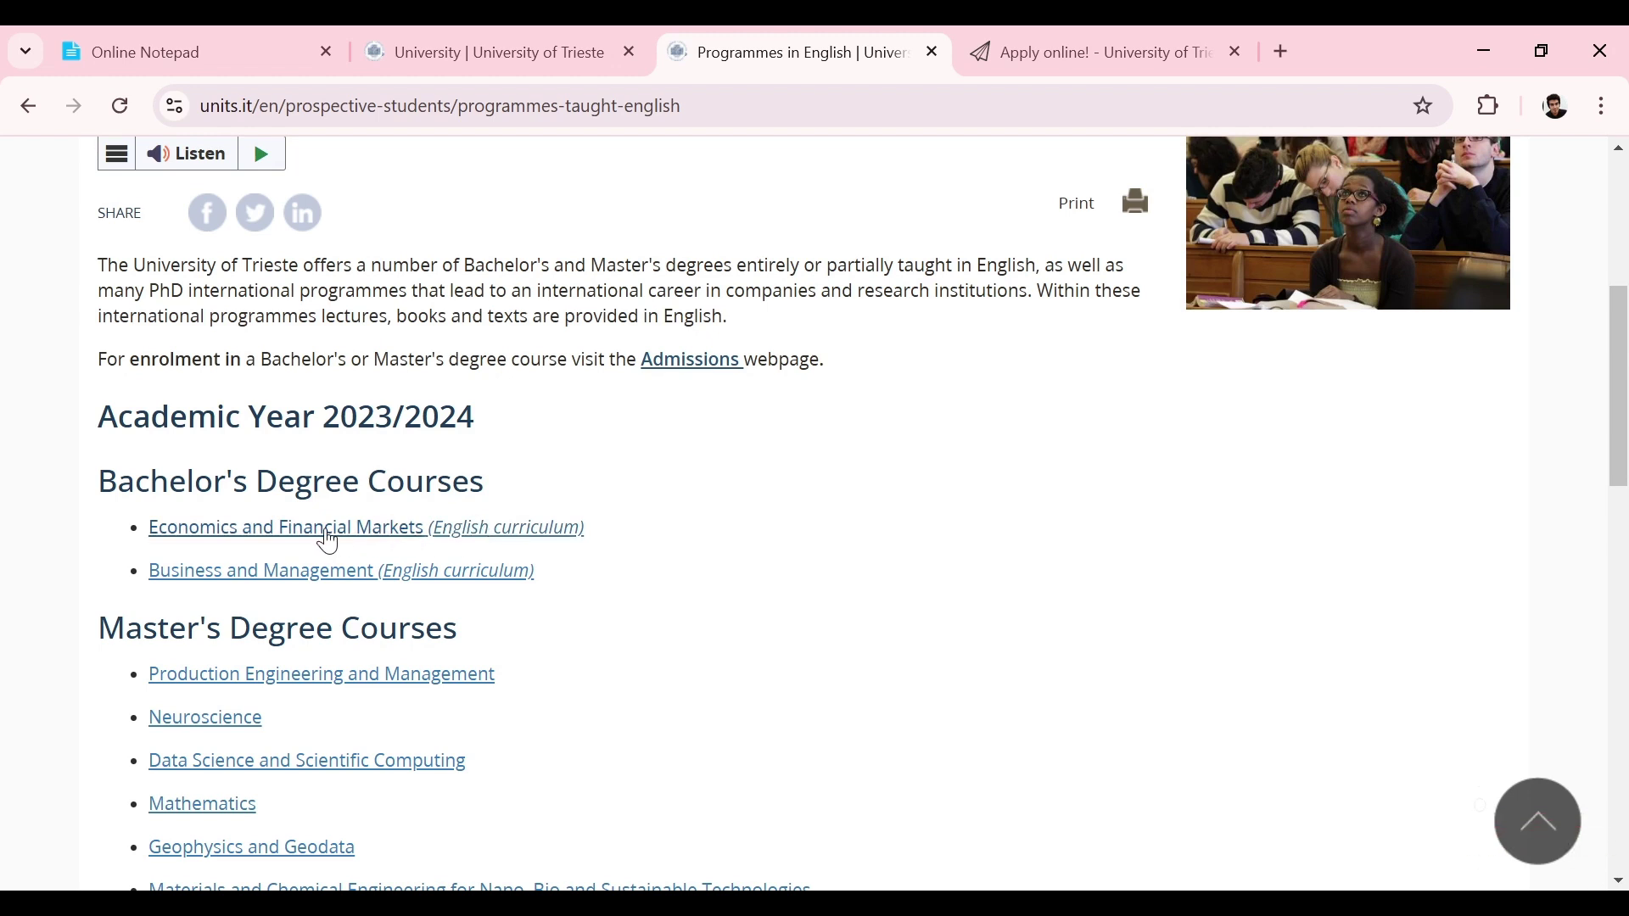
{"action": "left_click", "coordinate": [241, 573]}
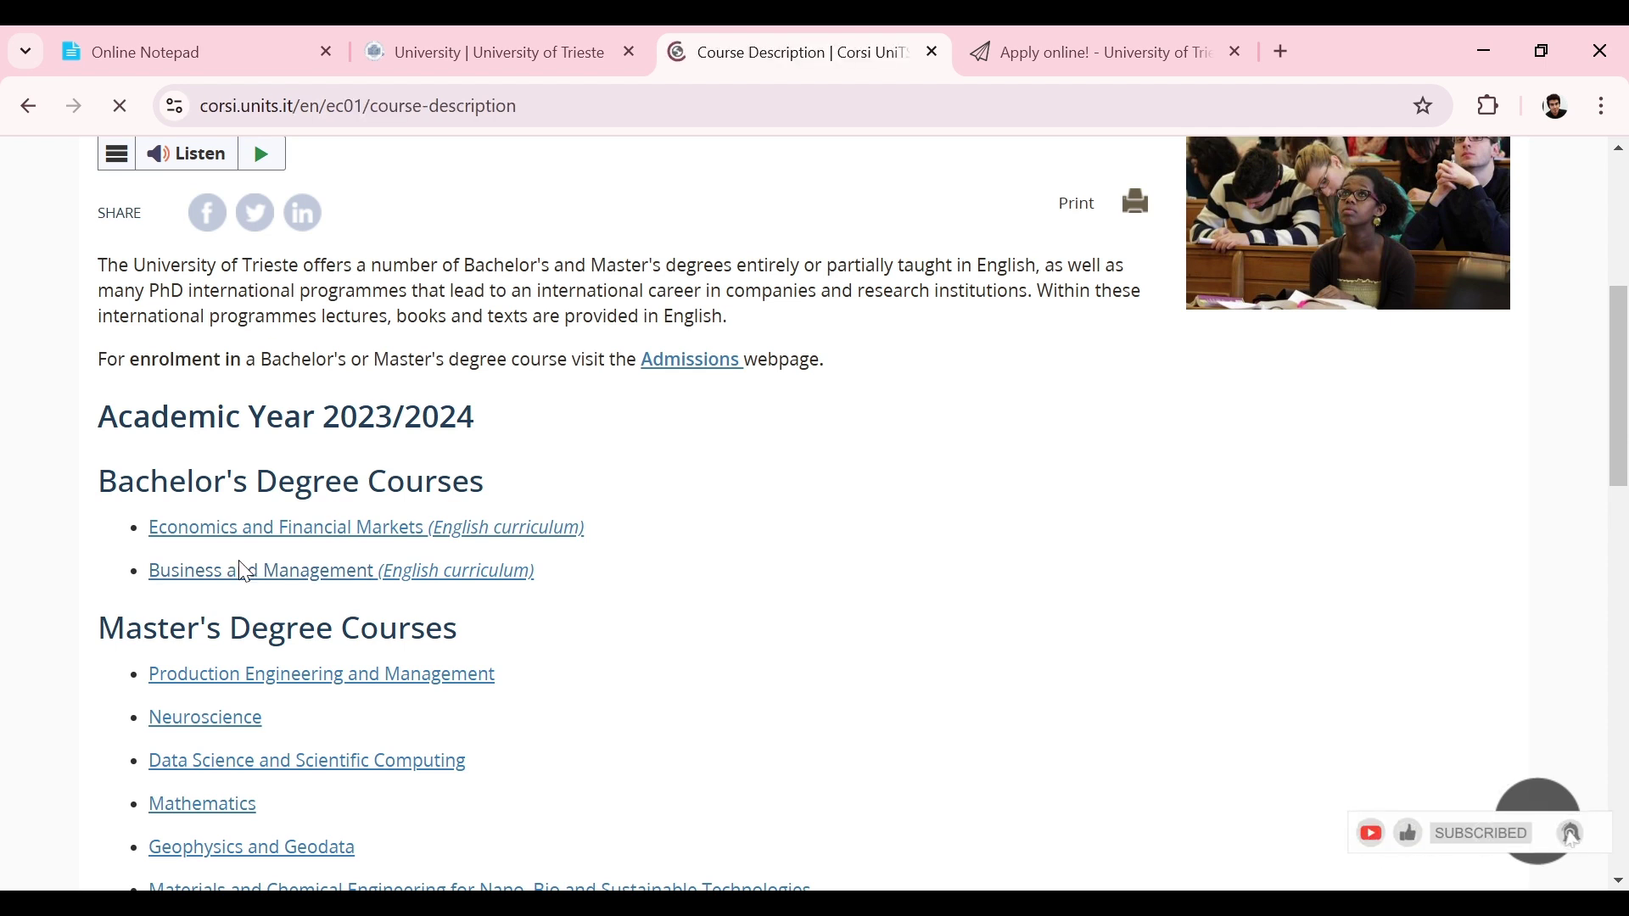
{"action": "left_click_drag", "start_coordinate": [1620, 210], "coordinate": [1620, 323]}
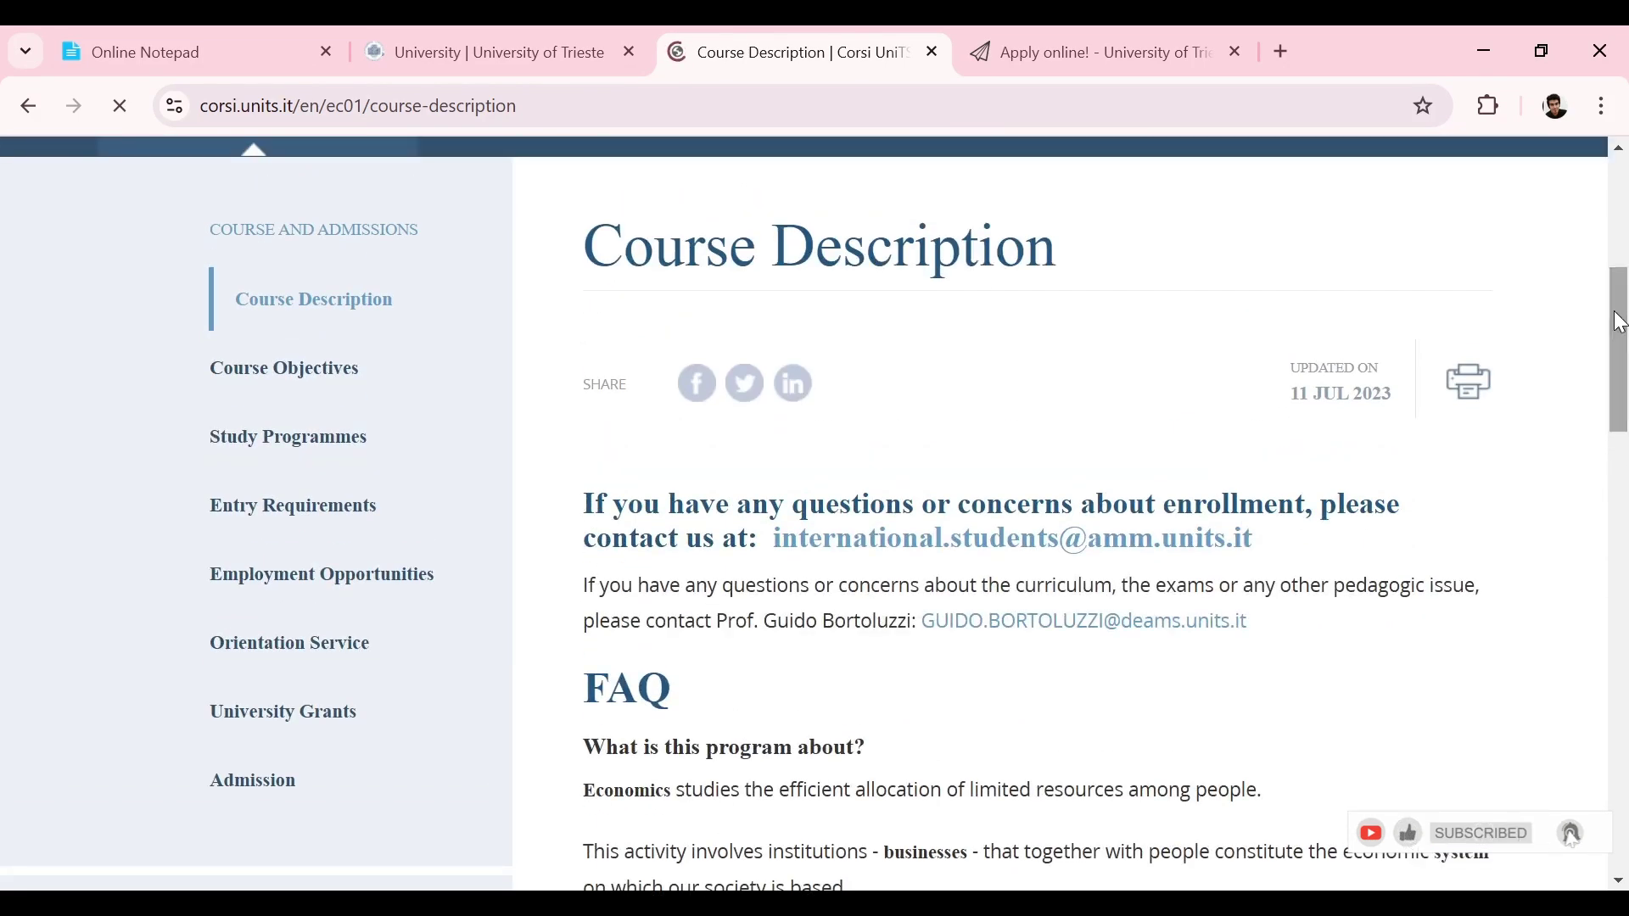
{"action": "mouse_move", "coordinate": [1627, 367]}
{"action": "left_mouse_down"}
{"action": "mouse_move", "coordinate": [1627, 326]}
{"action": "mouse_move", "coordinate": [1627, 460]}
{"action": "mouse_move", "coordinate": [1628, 287]}
{"action": "mouse_move", "coordinate": [1613, 360]}
{"action": "left_mouse_up"}
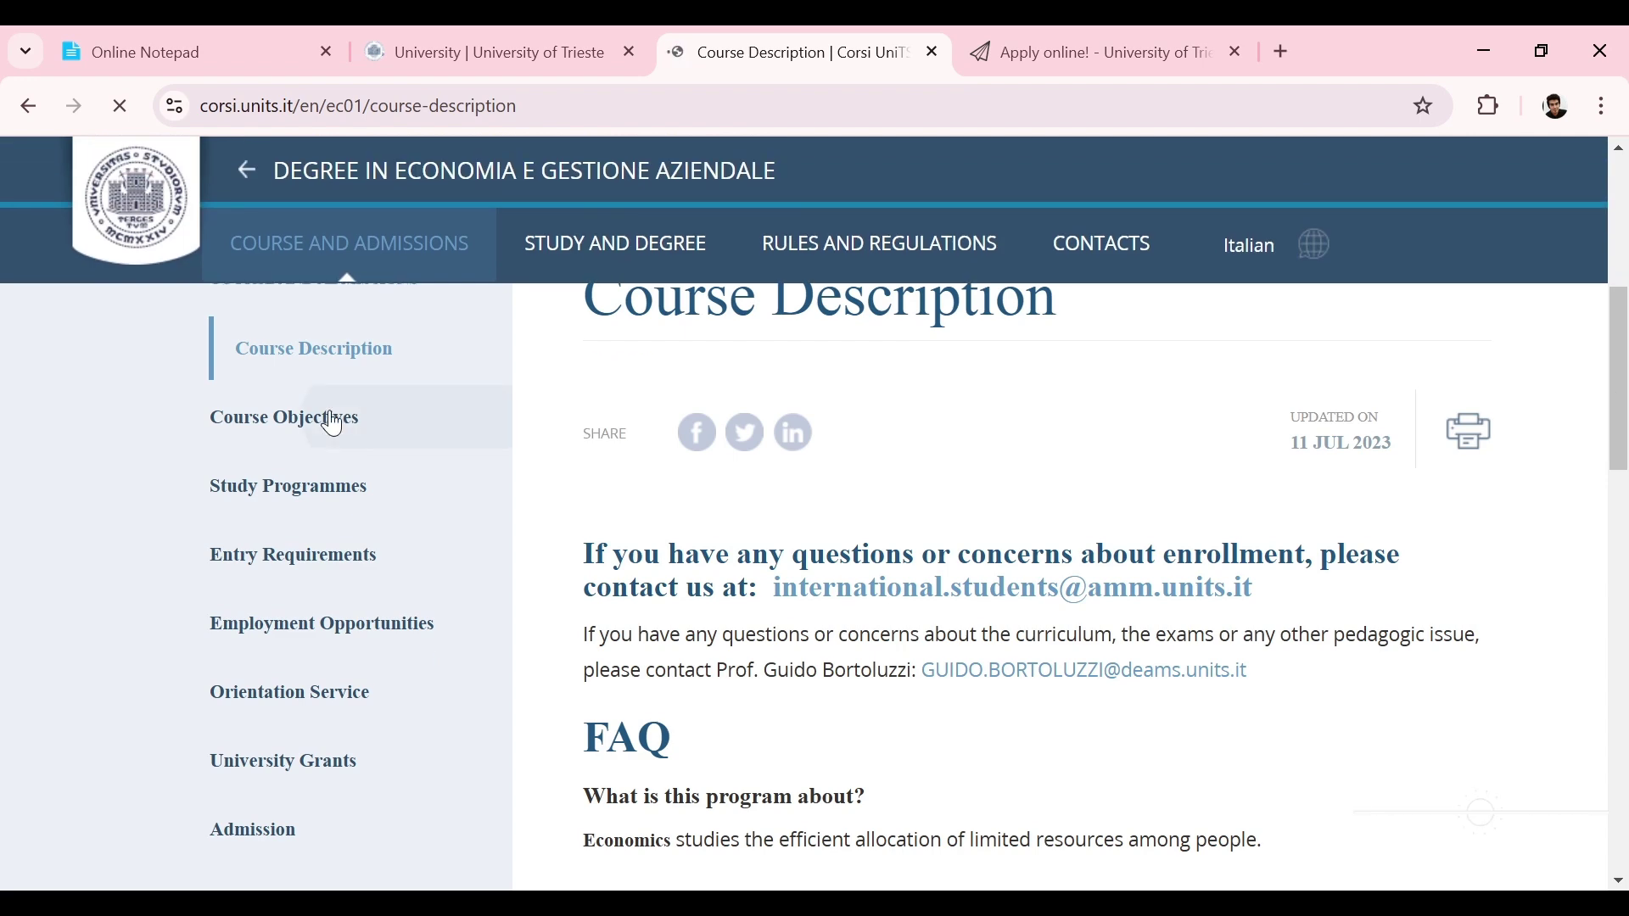
{"action": "left_click", "coordinate": [252, 421]}
{"action": "left_click_drag", "start_coordinate": [1615, 301], "coordinate": [1604, 425]}
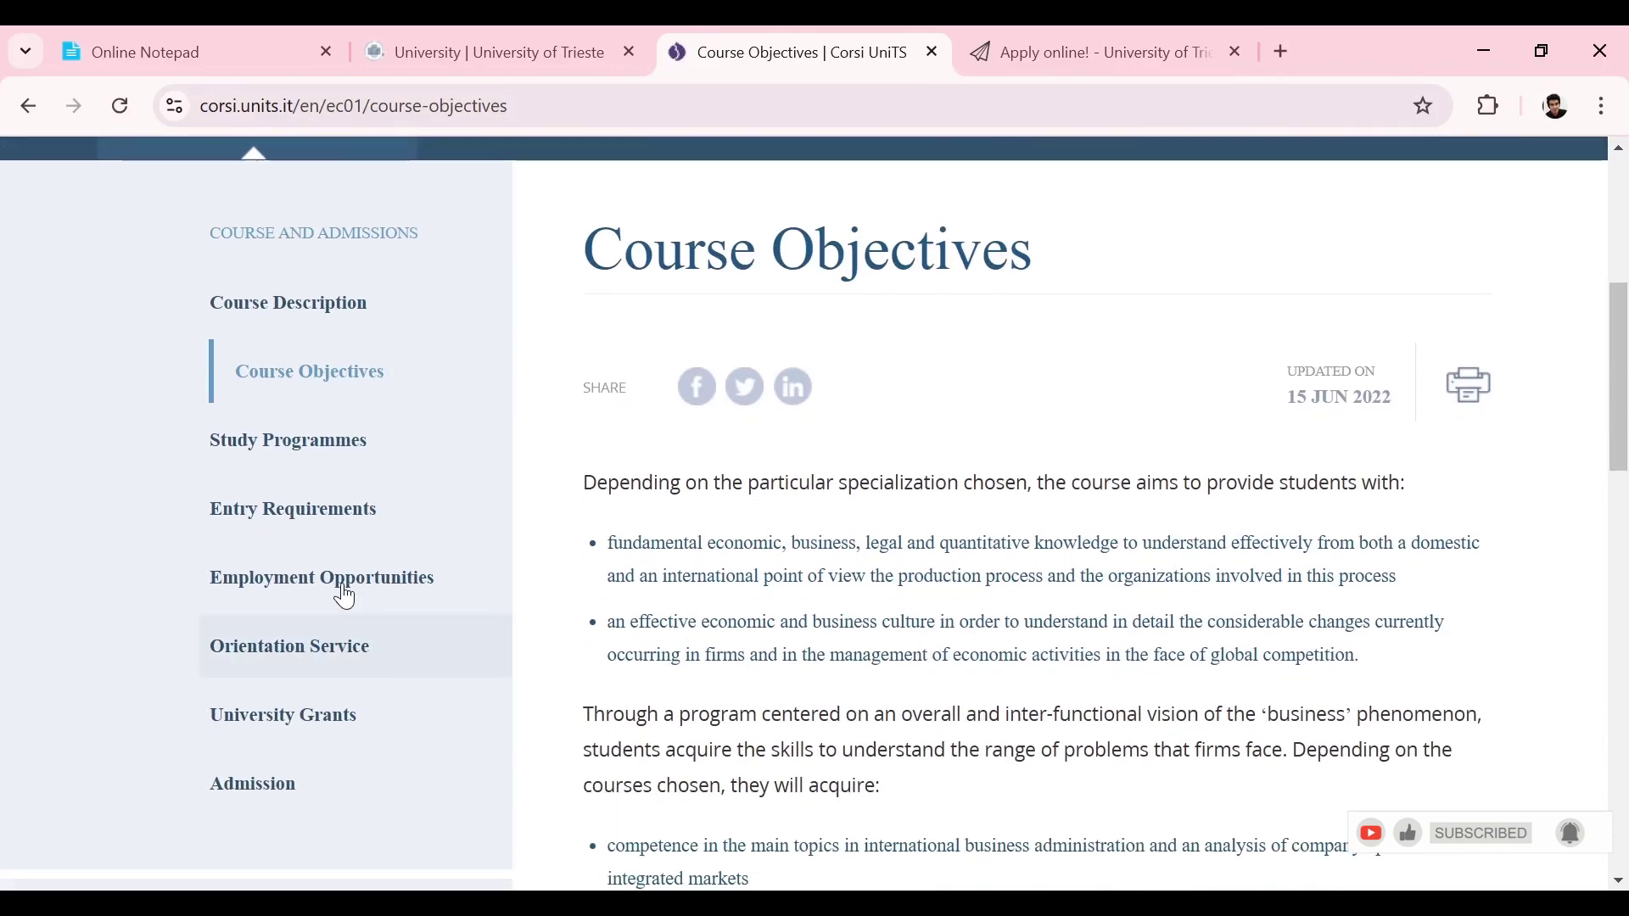
{"action": "left_click", "coordinate": [326, 521]}
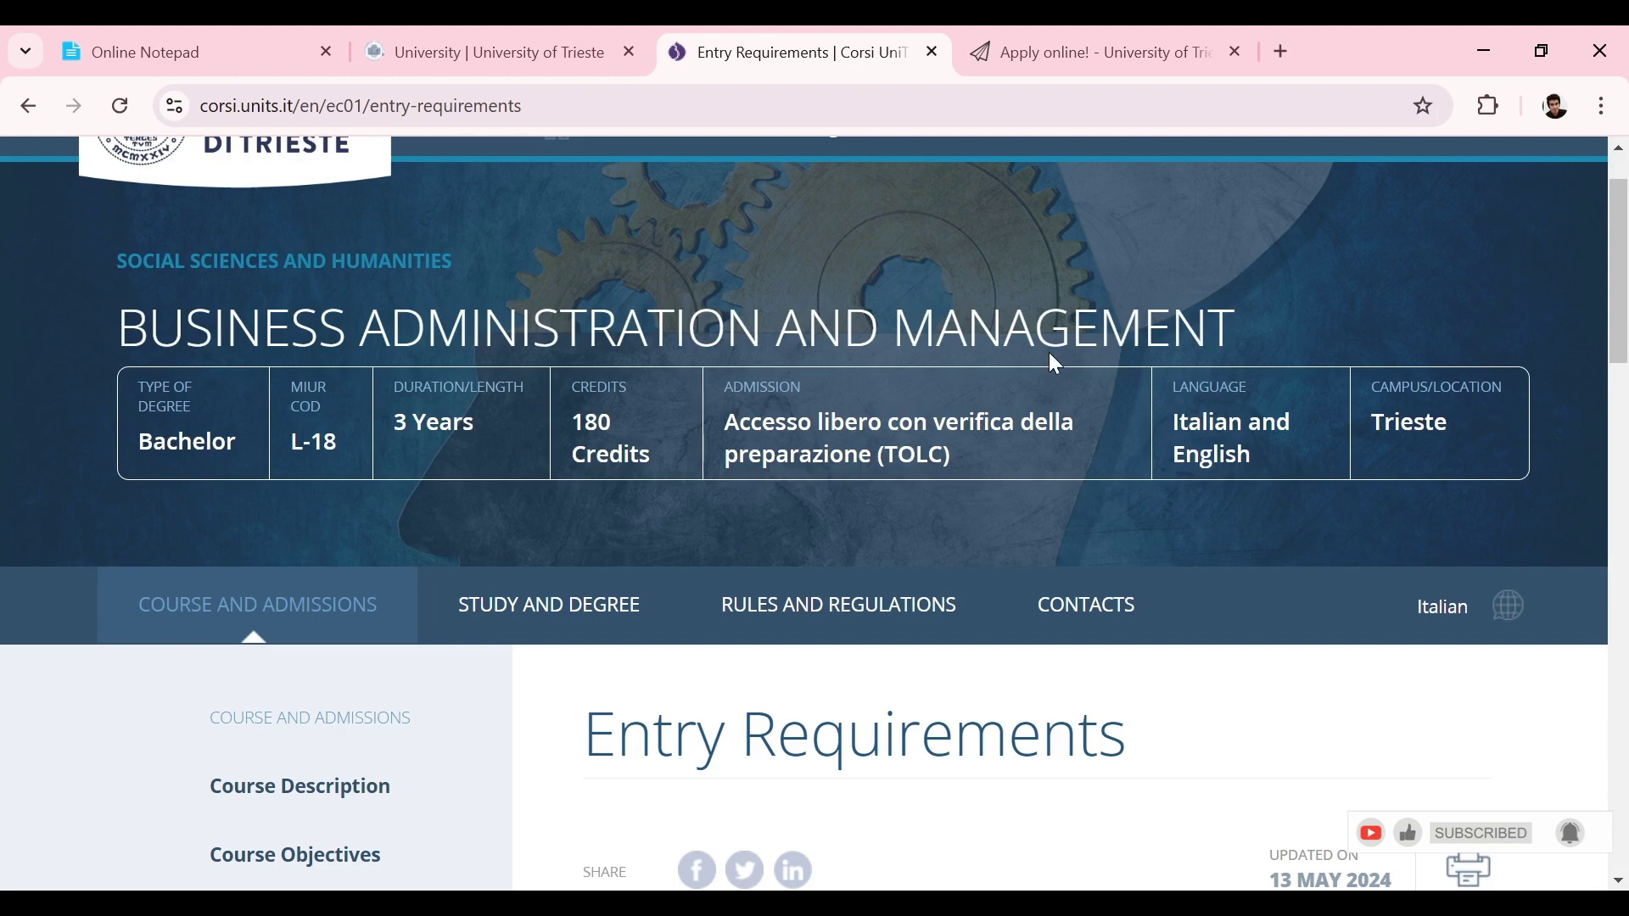
{"action": "scroll", "coordinate": [1604, 379], "scroll_direction": "down", "scroll_amount": 5}
{"action": "left_click_drag", "start_coordinate": [1602, 377], "coordinate": [1618, 341]}
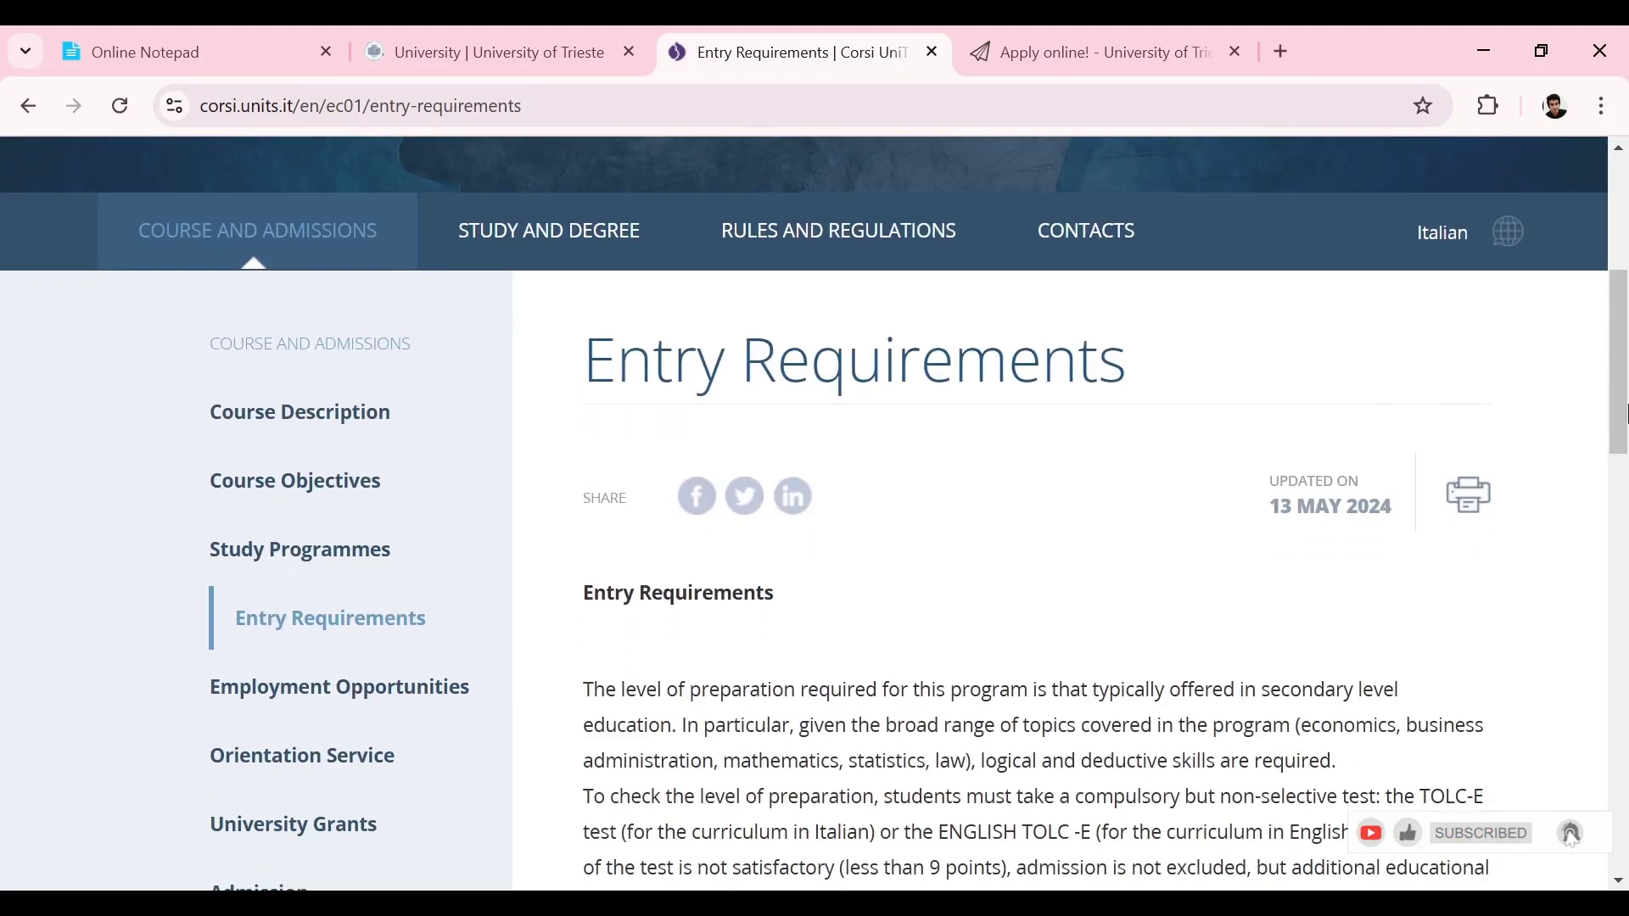
{"action": "left_click_drag", "start_coordinate": [1625, 412], "coordinate": [1625, 371]}
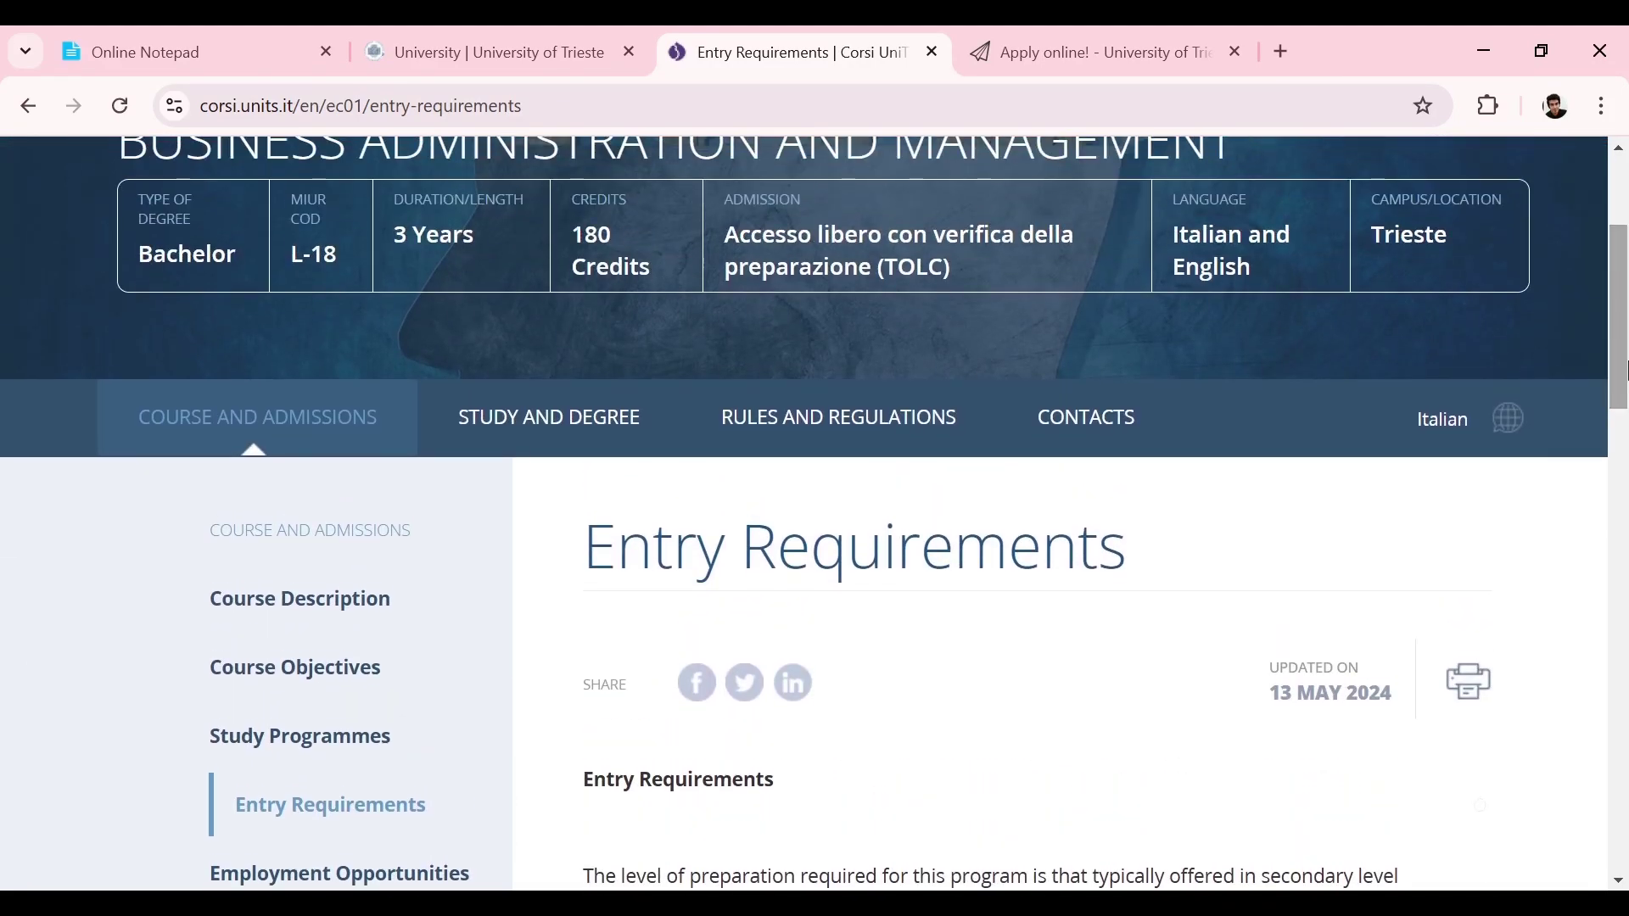
{"action": "left_click", "coordinate": [34, 117]}
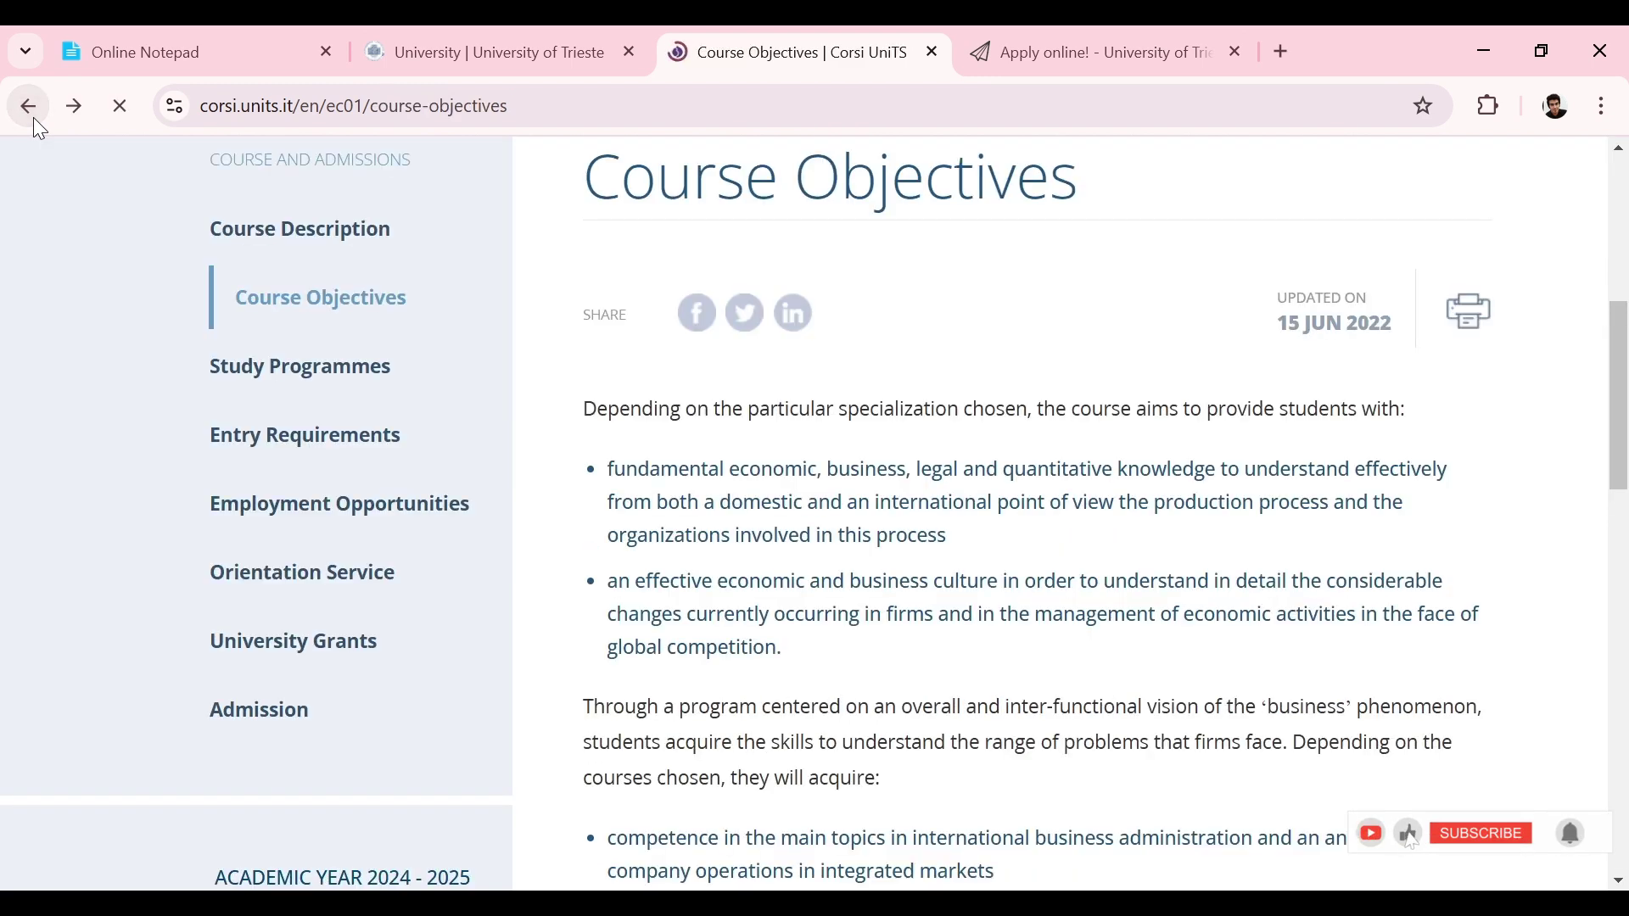
{"action": "left_click", "coordinate": [33, 117]}
{"action": "left_click_drag", "start_coordinate": [1625, 307], "coordinate": [1625, 274]}
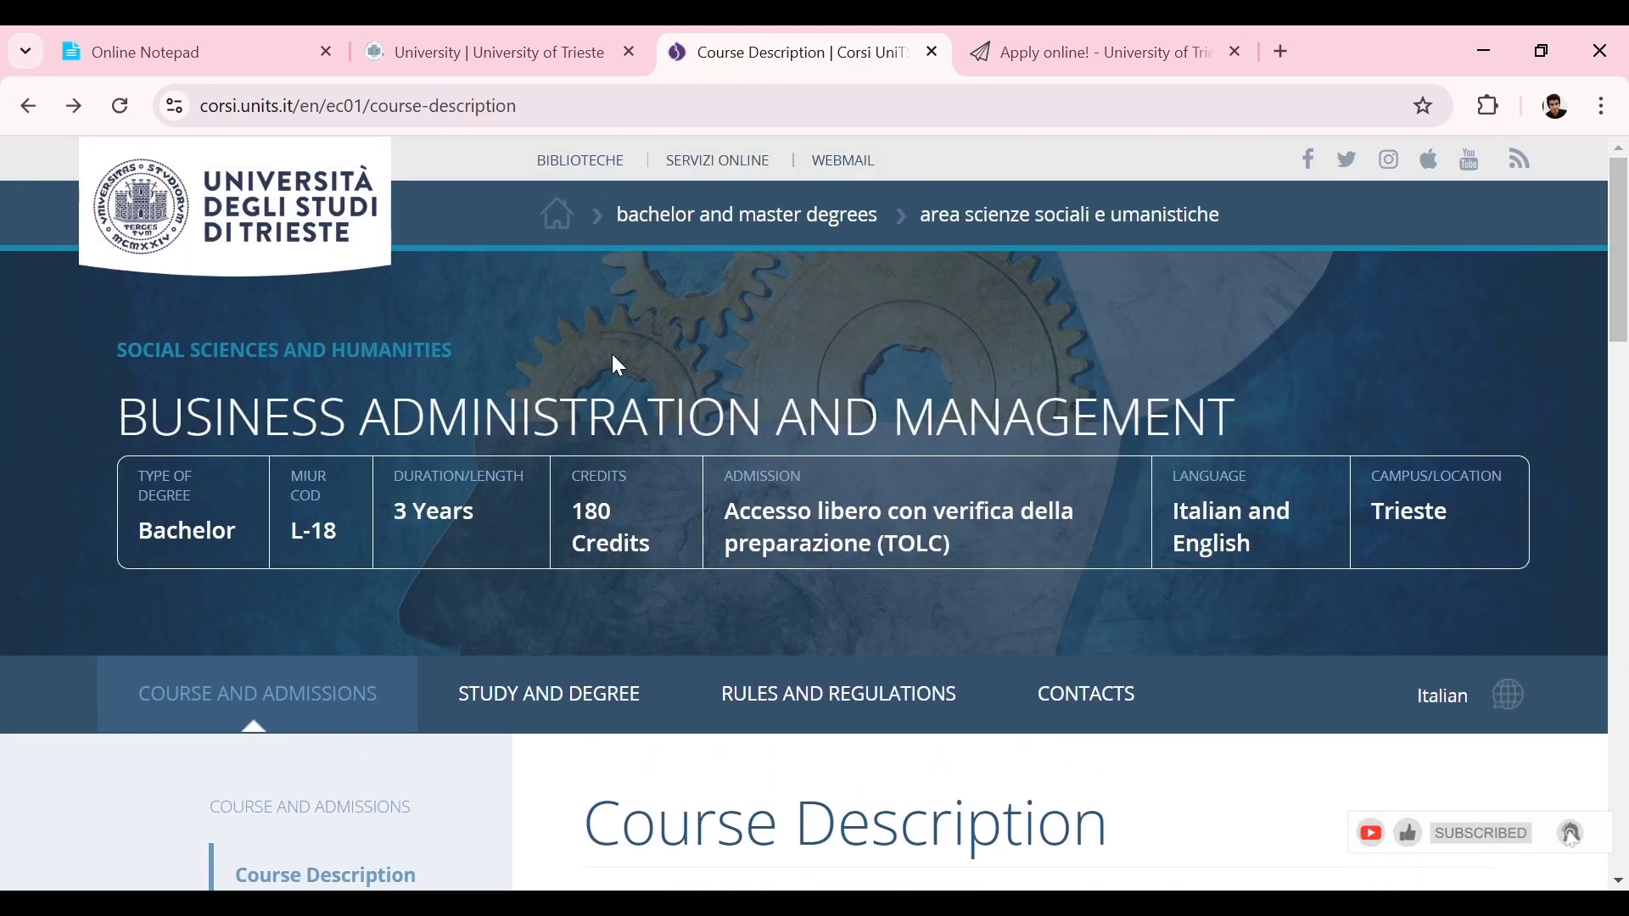
{"action": "left_click", "coordinate": [28, 106]}
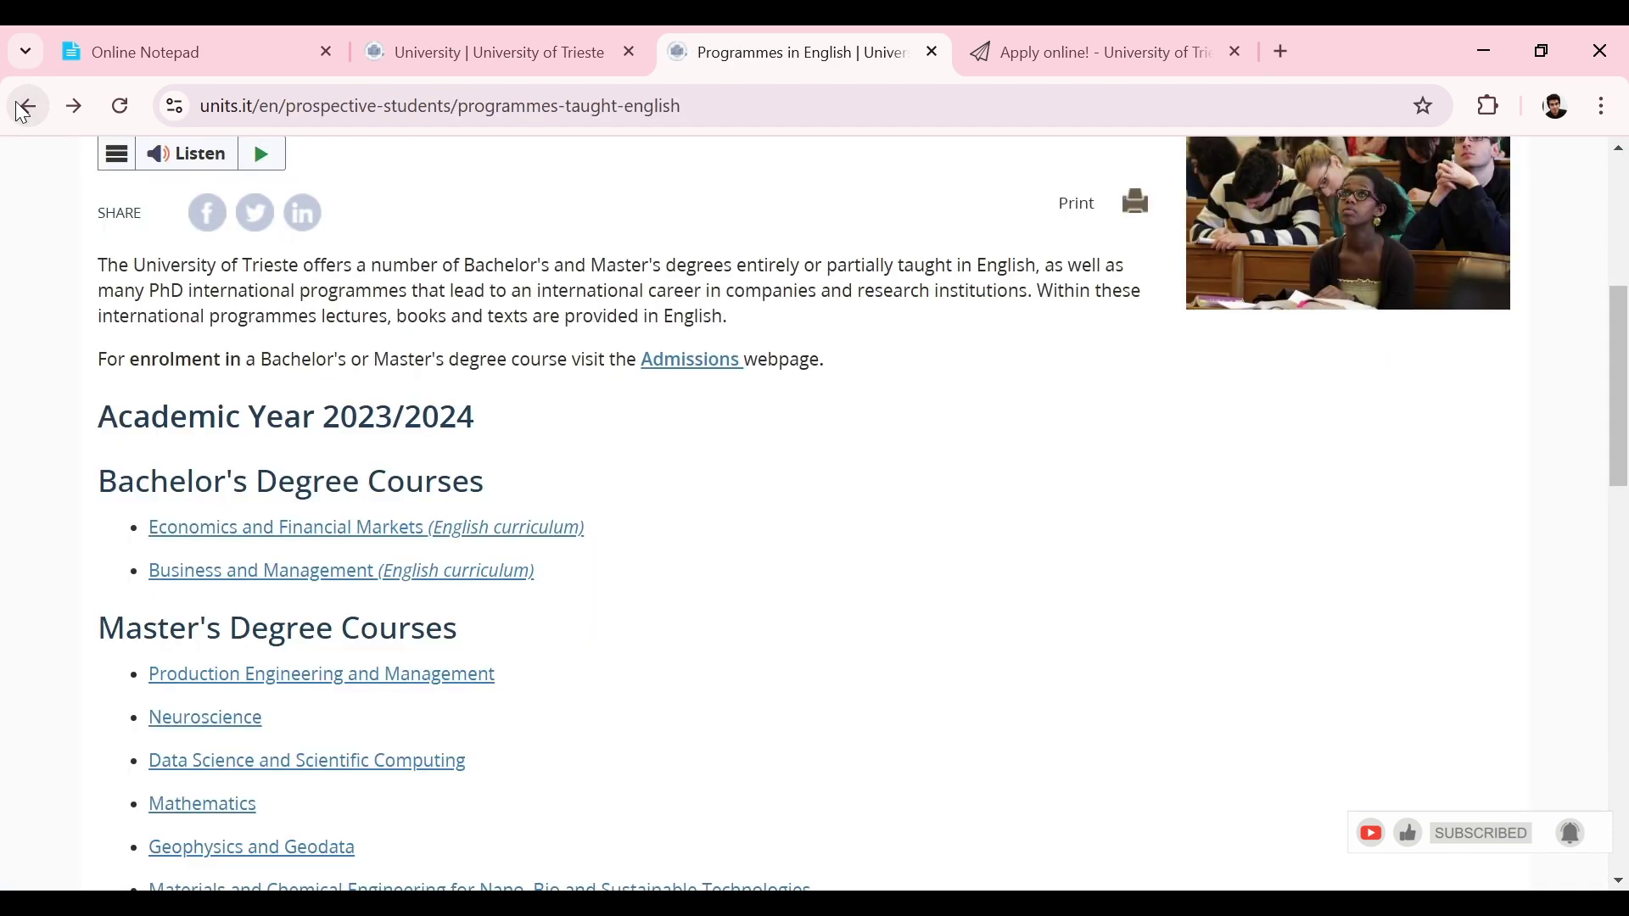
Step: Open the Geophysics and Geodata master's page and read its course description and entry requirements
{"action": "left_click_drag", "start_coordinate": [1615, 381], "coordinate": [1609, 479]}
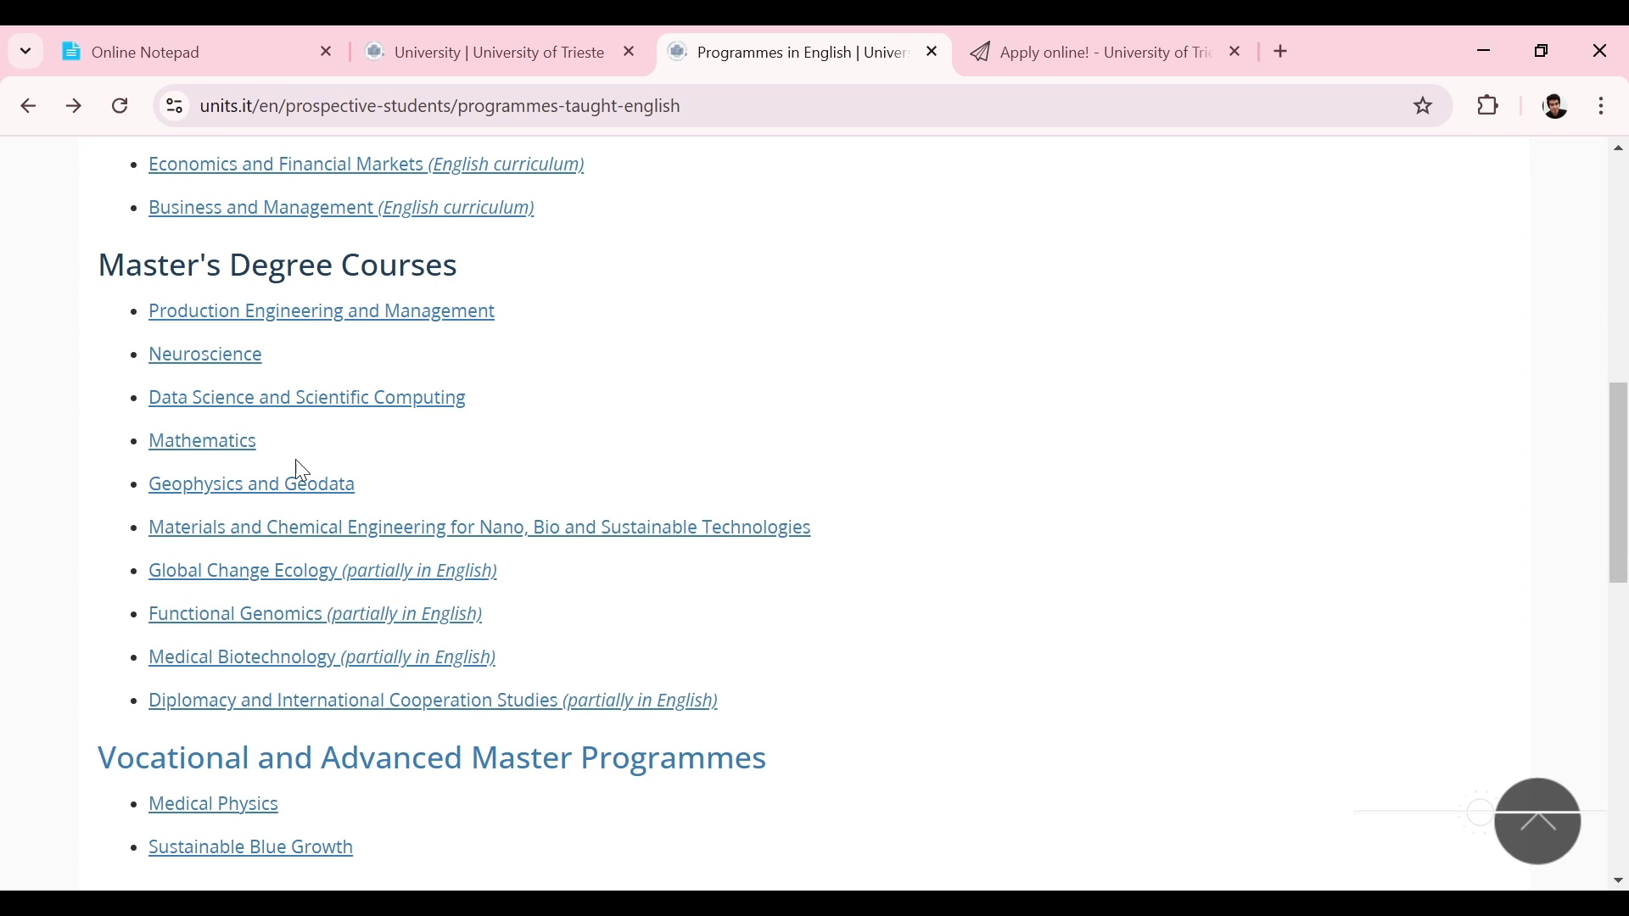
{"action": "left_click", "coordinate": [273, 494]}
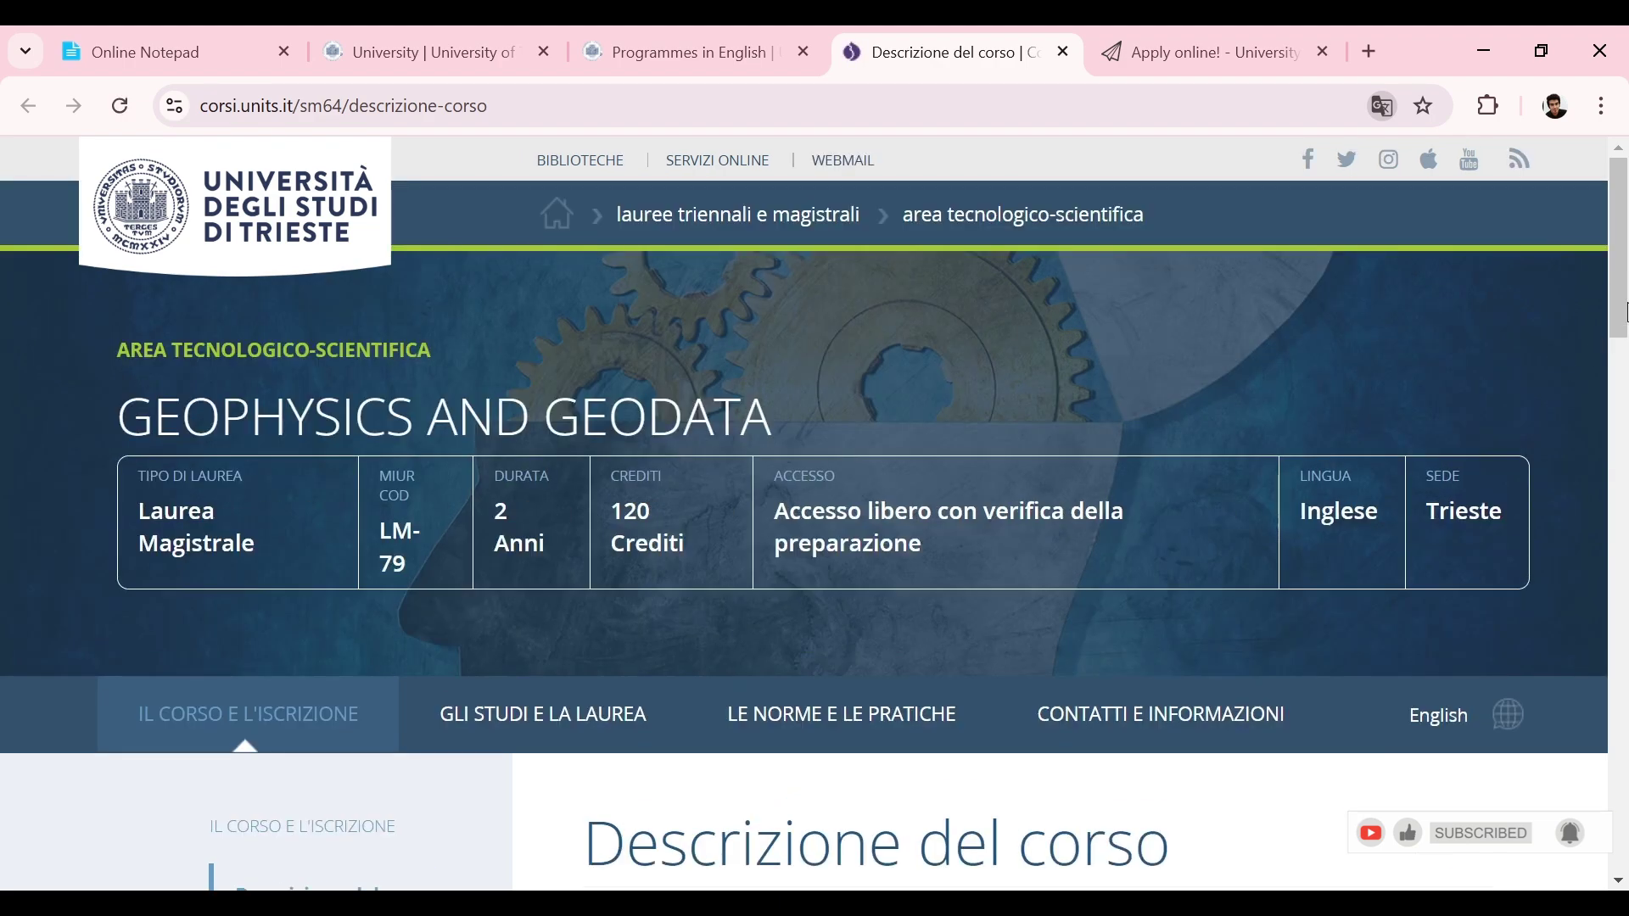
{"action": "mouse_move", "coordinate": [1611, 373]}
{"action": "left_mouse_down"}
{"action": "mouse_move", "coordinate": [1613, 468]}
{"action": "mouse_move", "coordinate": [1622, 304]}
{"action": "mouse_move", "coordinate": [1603, 447]}
{"action": "mouse_move", "coordinate": [1605, 397]}
{"action": "left_mouse_up"}
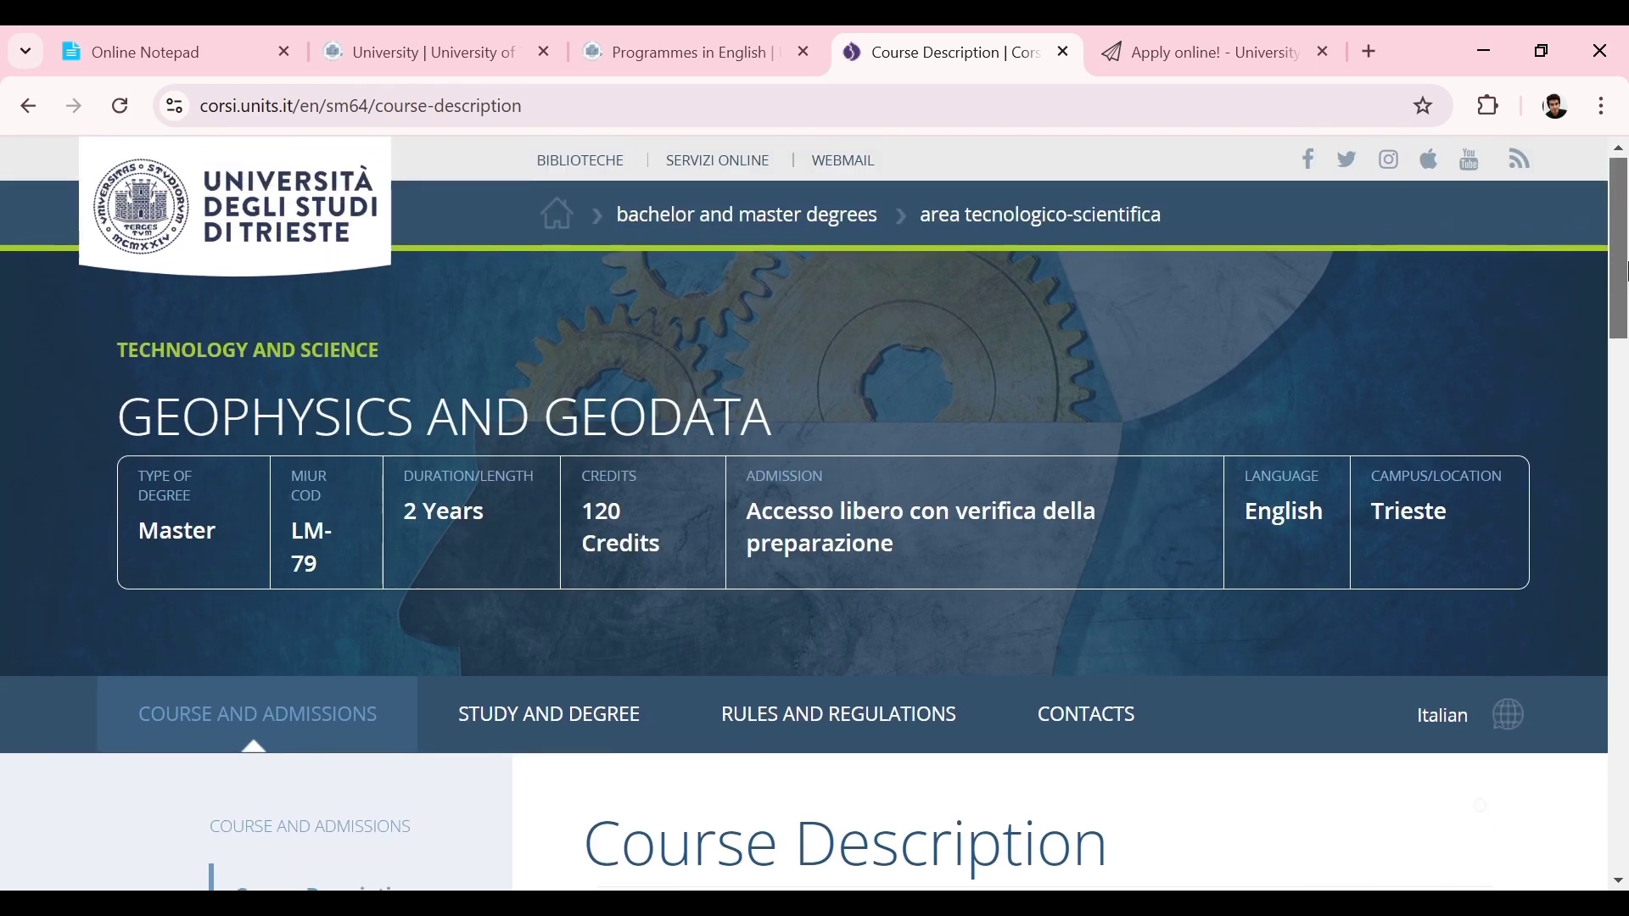
{"action": "left_click_drag", "start_coordinate": [1624, 276], "coordinate": [1626, 339]}
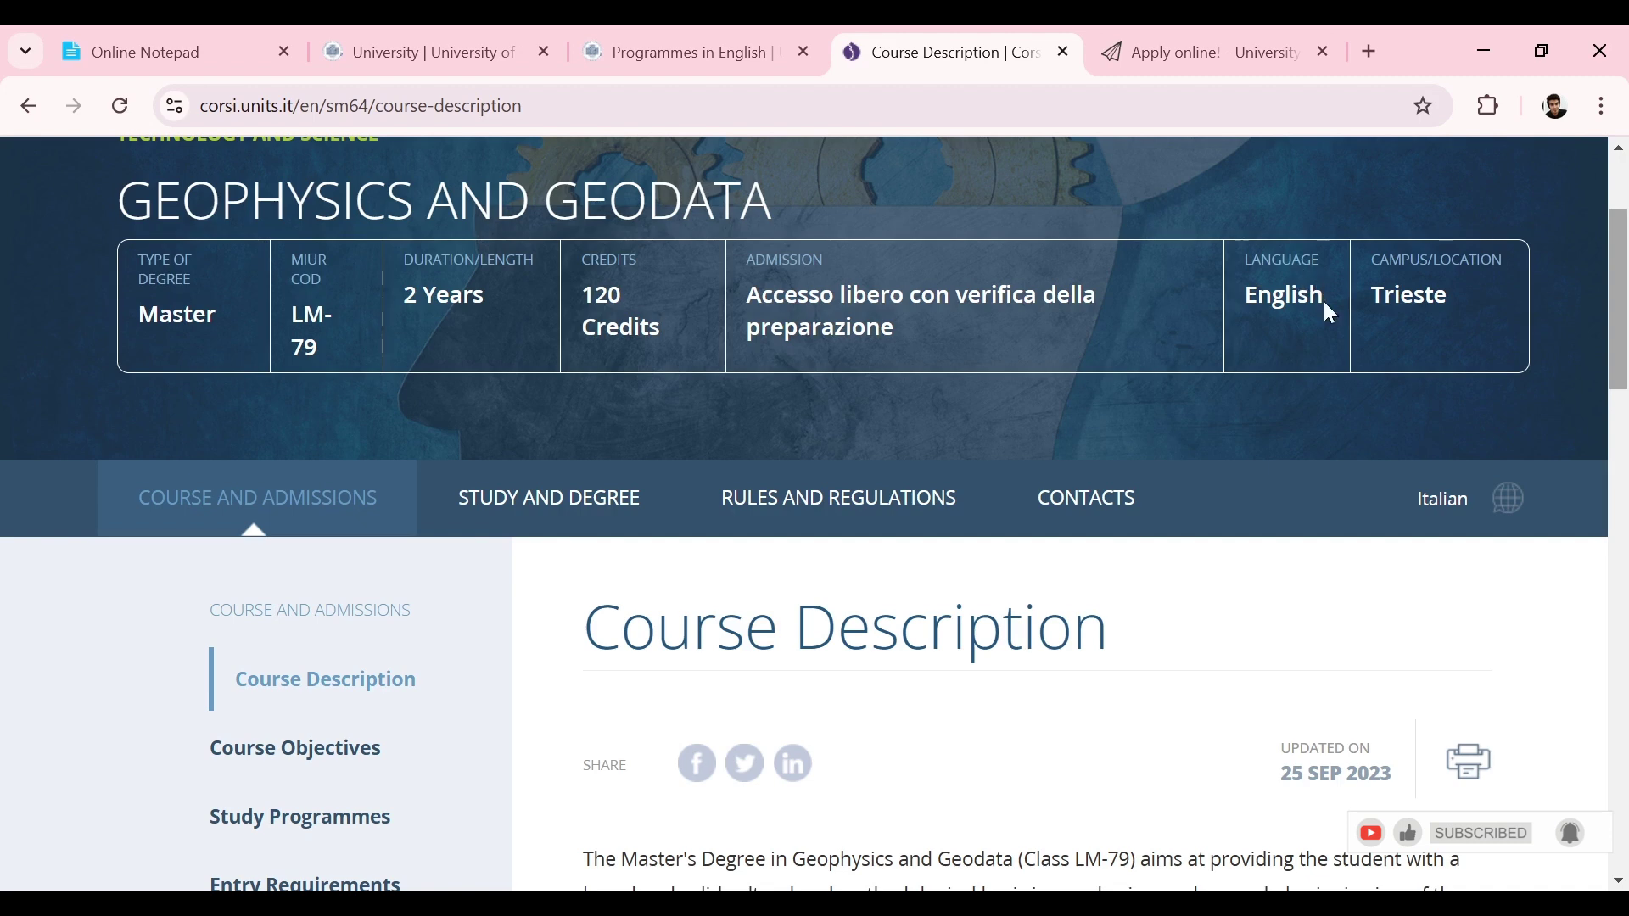
{"action": "left_click_drag", "start_coordinate": [1626, 320], "coordinate": [1617, 399]}
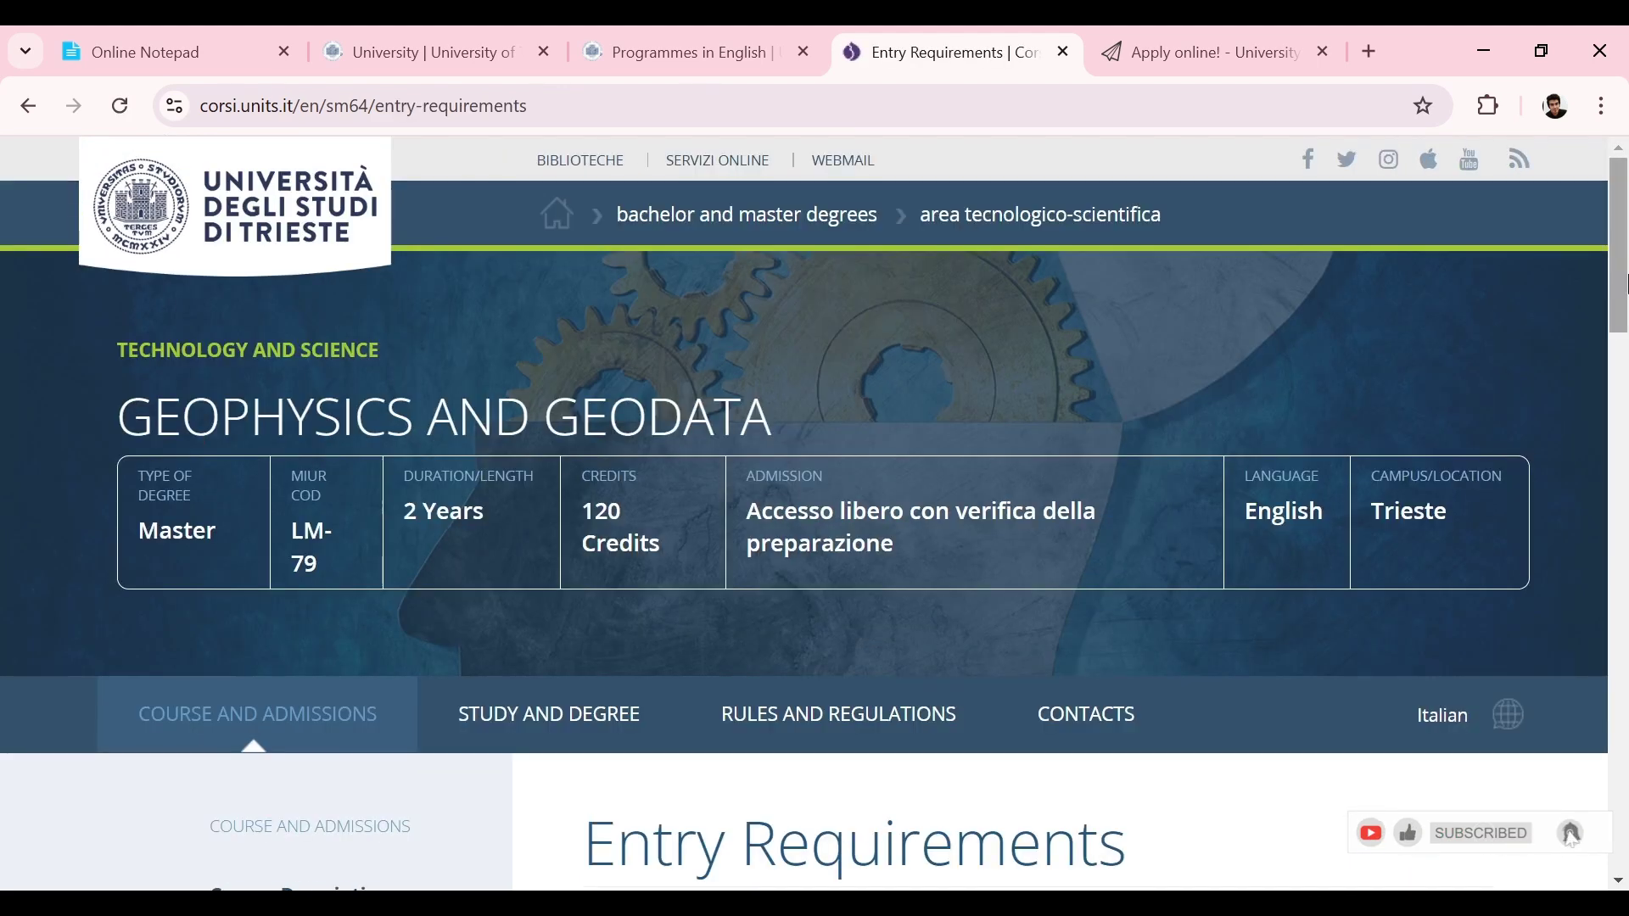
{"action": "mouse_move", "coordinate": [1628, 284]}
{"action": "left_mouse_down"}
{"action": "mouse_move", "coordinate": [1618, 683]}
{"action": "mouse_move", "coordinate": [1625, 299]}
{"action": "left_mouse_up"}
Step: Go back, open Grants and Scholarships, and expand the Grants for graduates section
{"action": "left_click", "coordinate": [16, 119]}
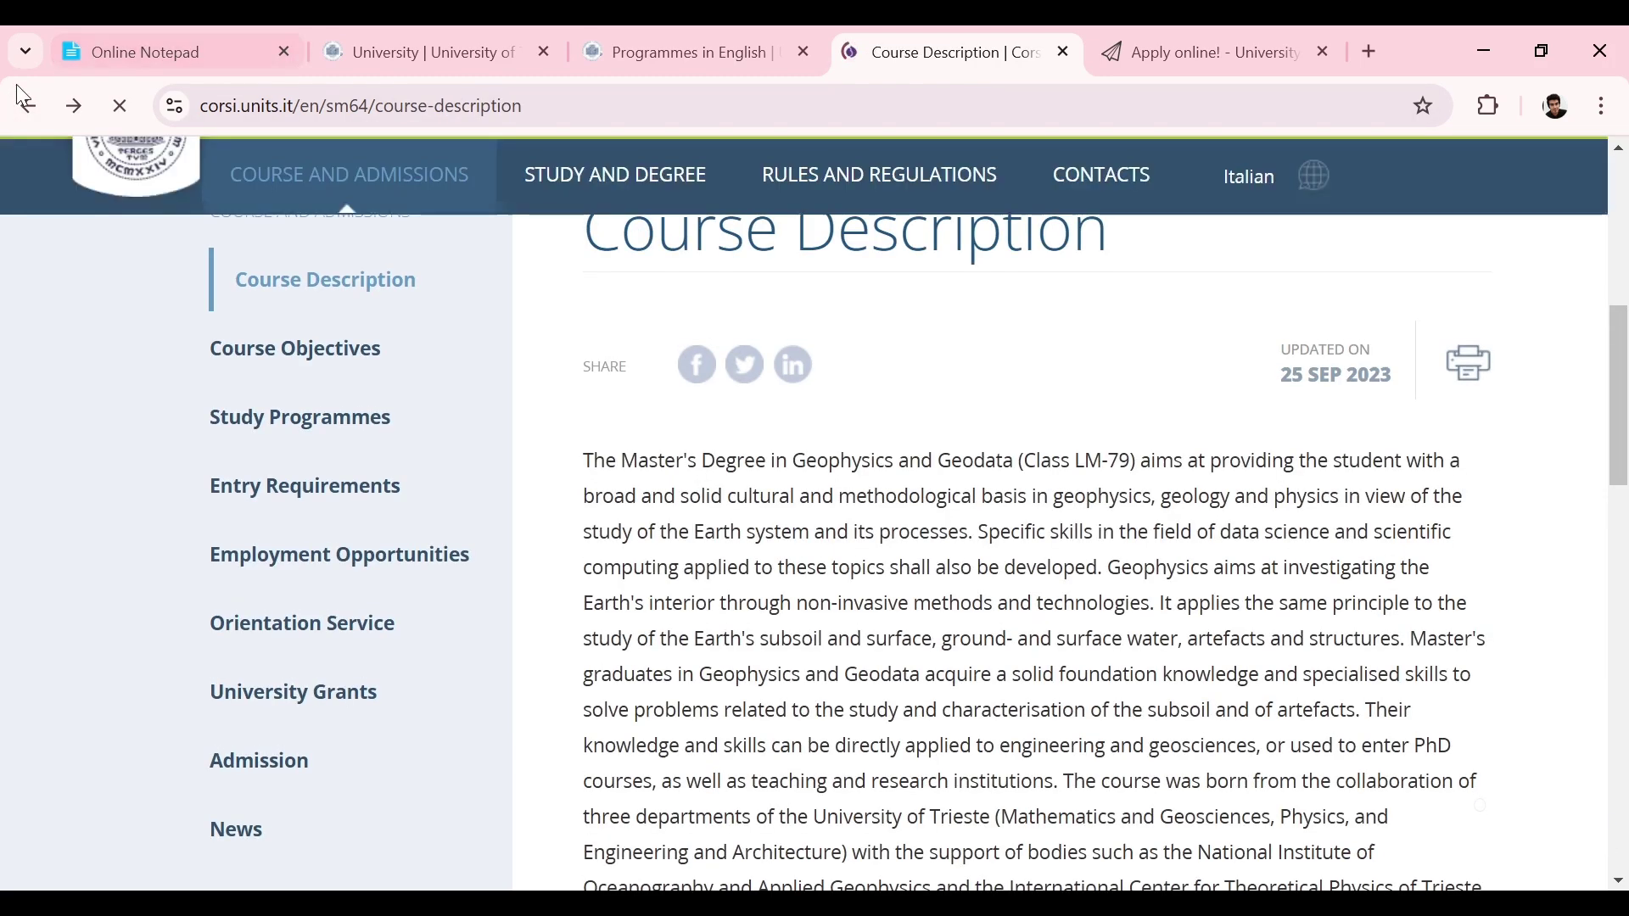
{"action": "left_click_drag", "start_coordinate": [1615, 272], "coordinate": [1597, 331]}
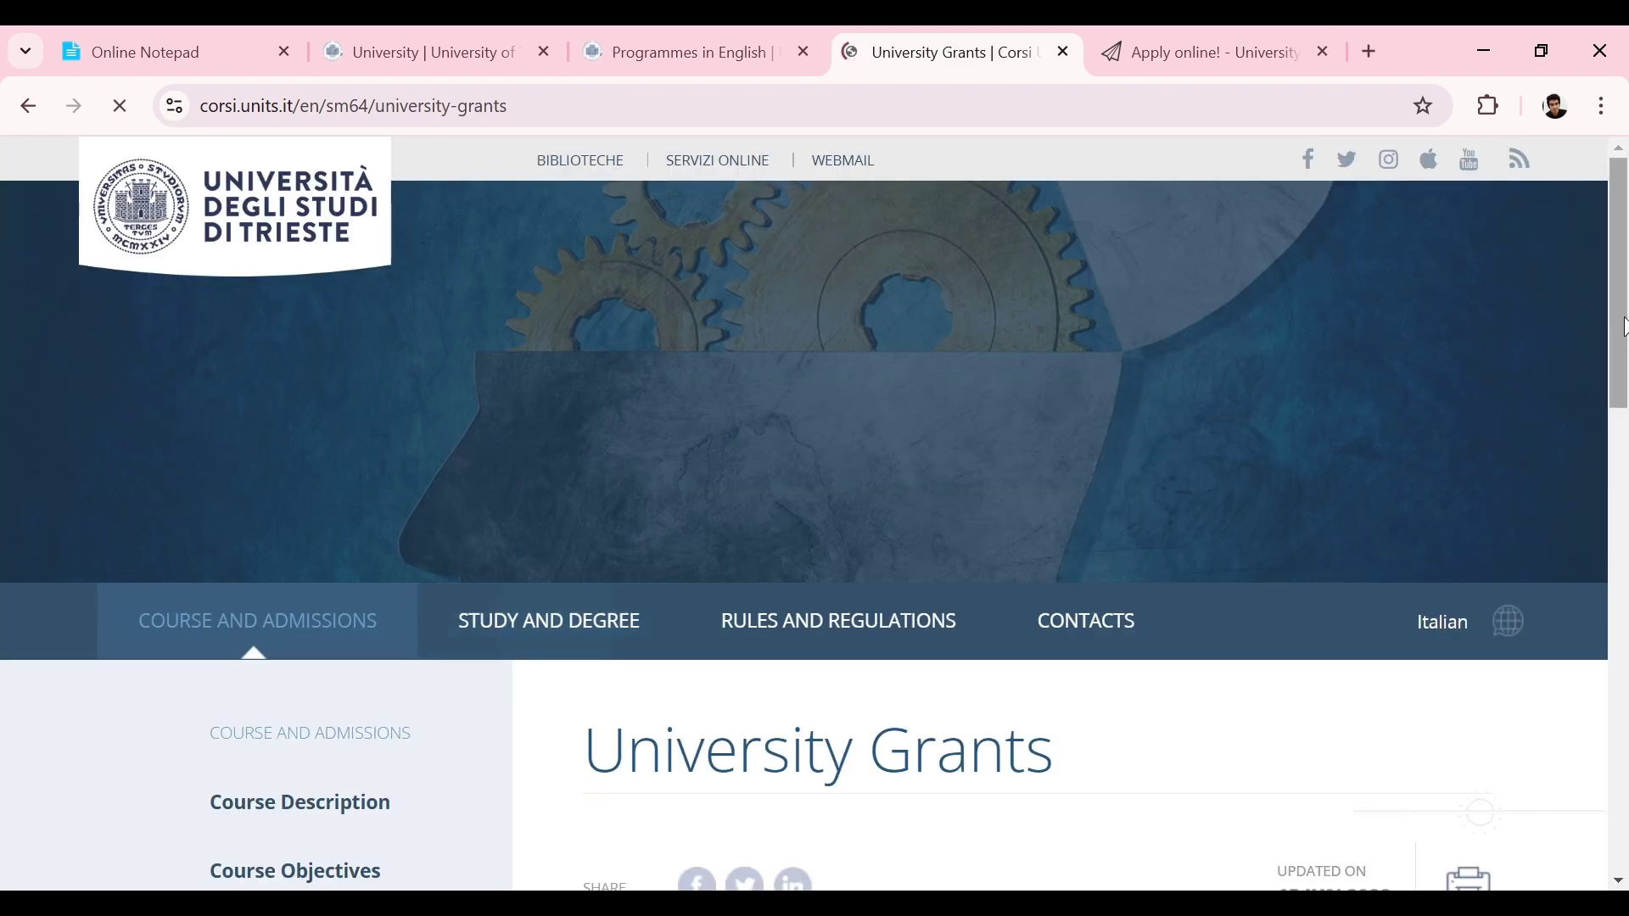
{"action": "left_click_drag", "start_coordinate": [1626, 310], "coordinate": [1611, 507]}
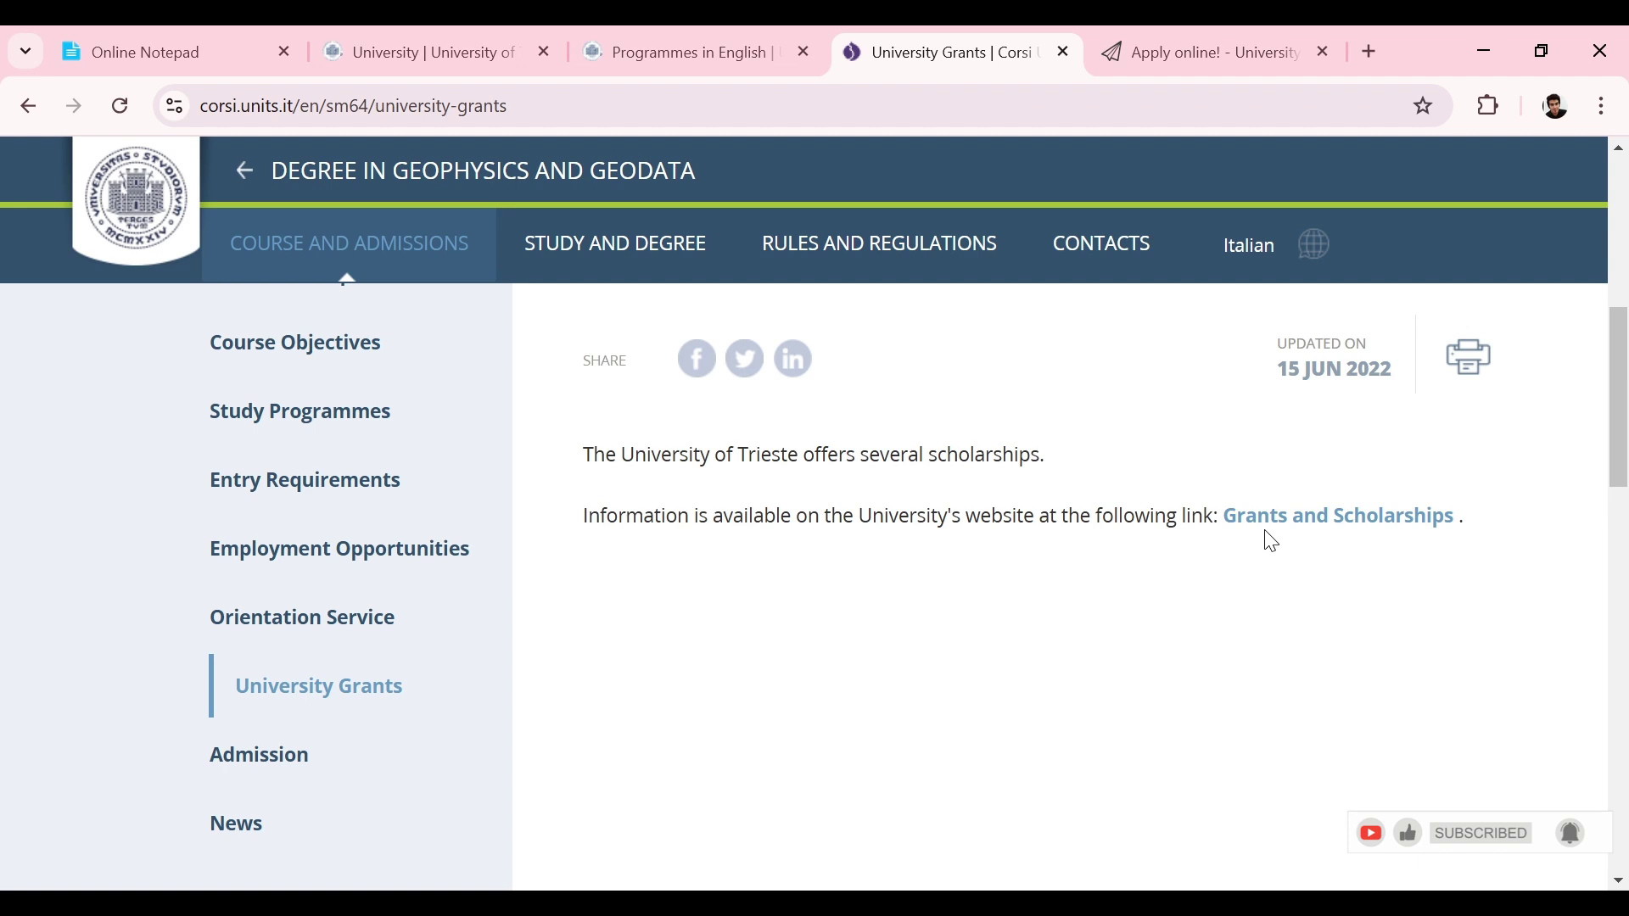
{"action": "left_click", "coordinate": [1374, 526]}
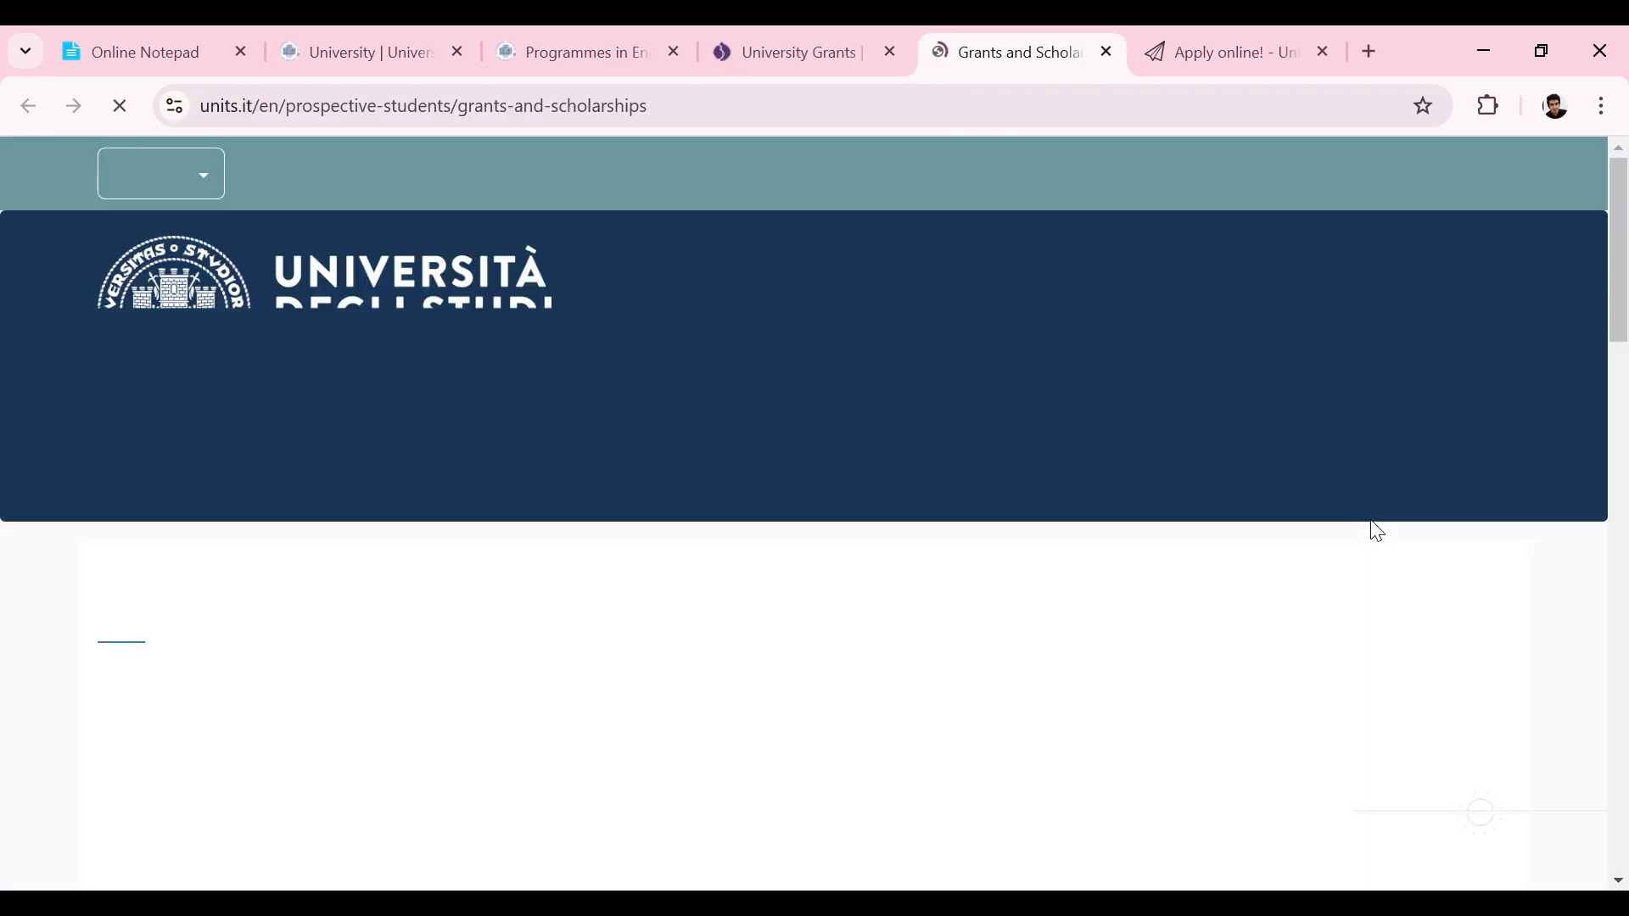
{"action": "left_click_drag", "start_coordinate": [1618, 279], "coordinate": [1621, 411]}
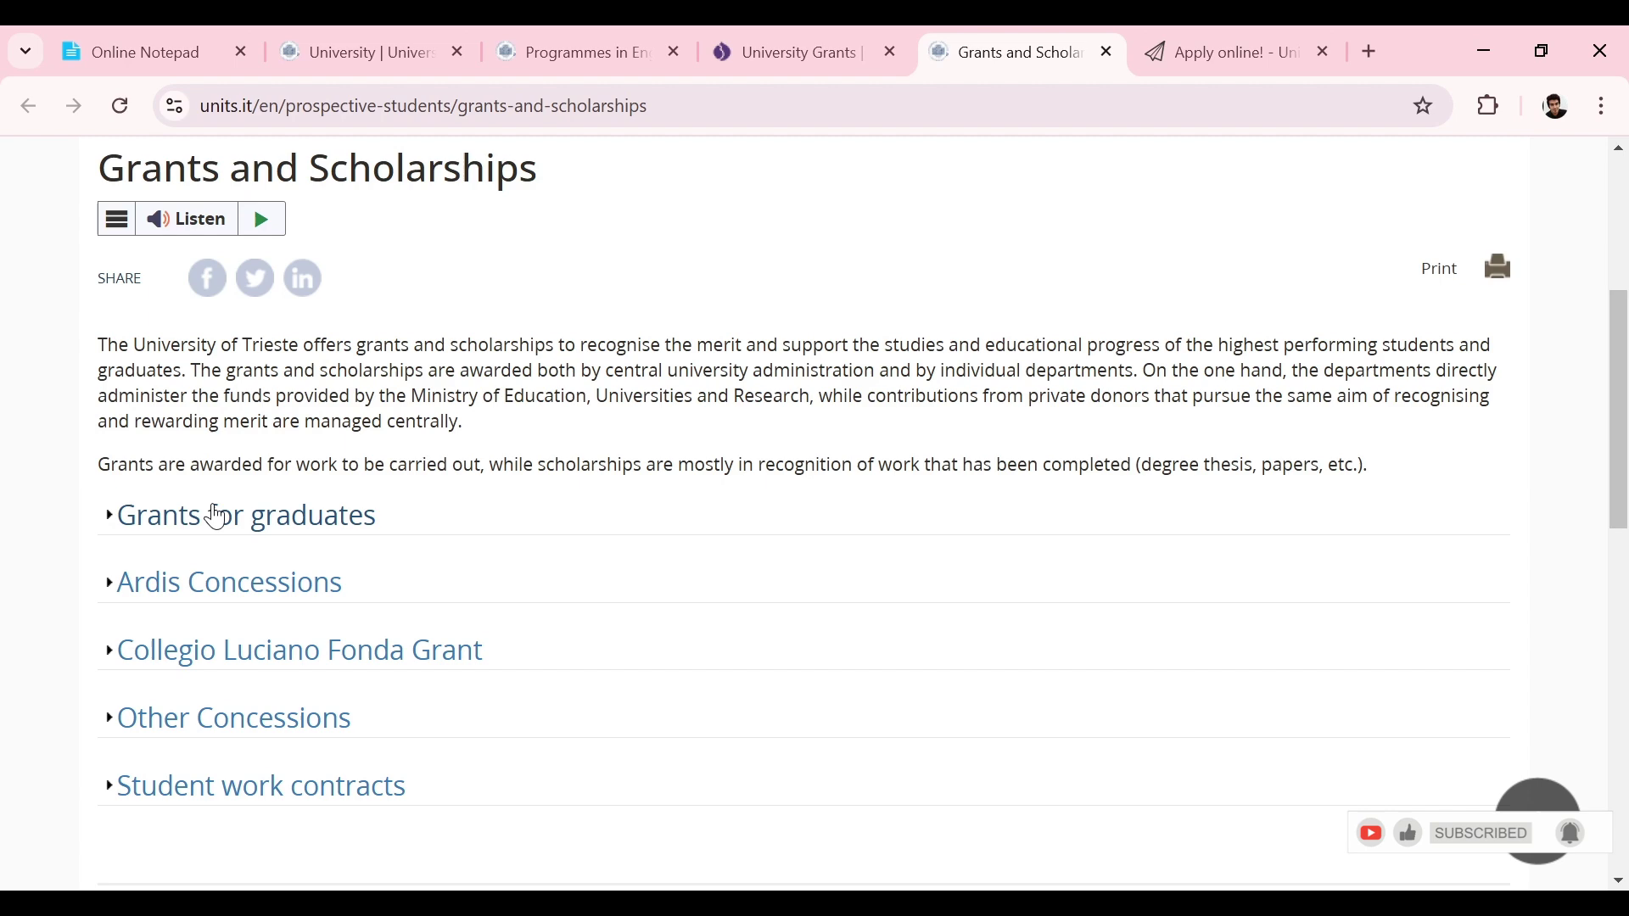
{"action": "left_click", "coordinate": [218, 516]}
{"action": "left_click_drag", "start_coordinate": [1625, 403], "coordinate": [1625, 231]}
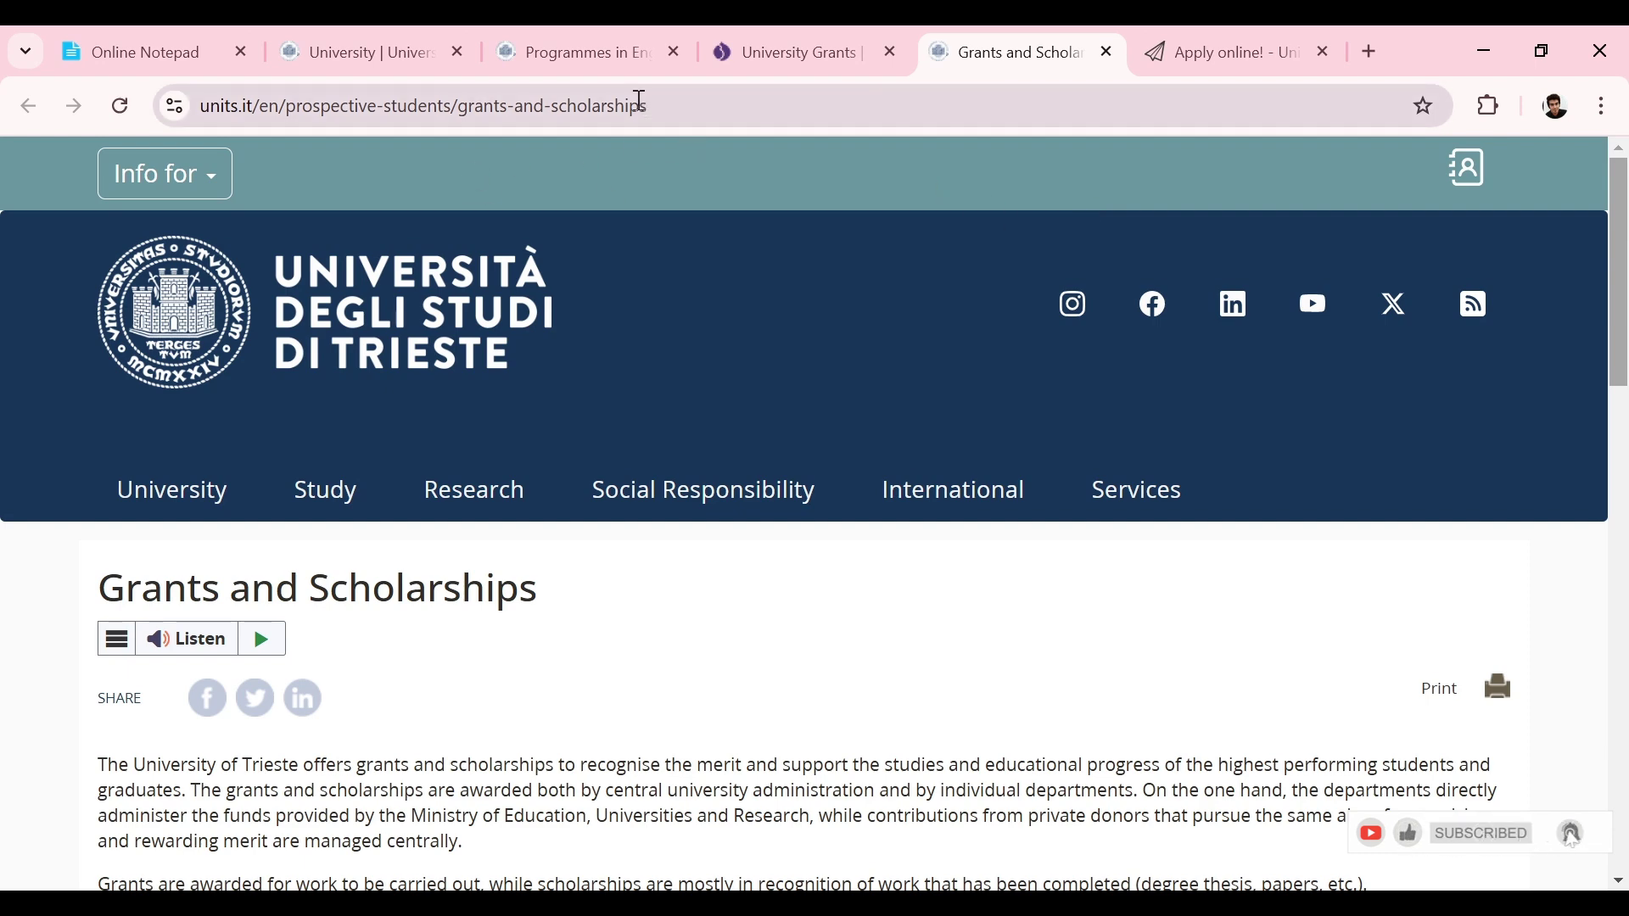
Step: Switch back to Programmes in English and scroll through the course list to the introduction
{"action": "left_click", "coordinate": [624, 39]}
{"action": "left_click_drag", "start_coordinate": [1622, 264], "coordinate": [1589, 546]}
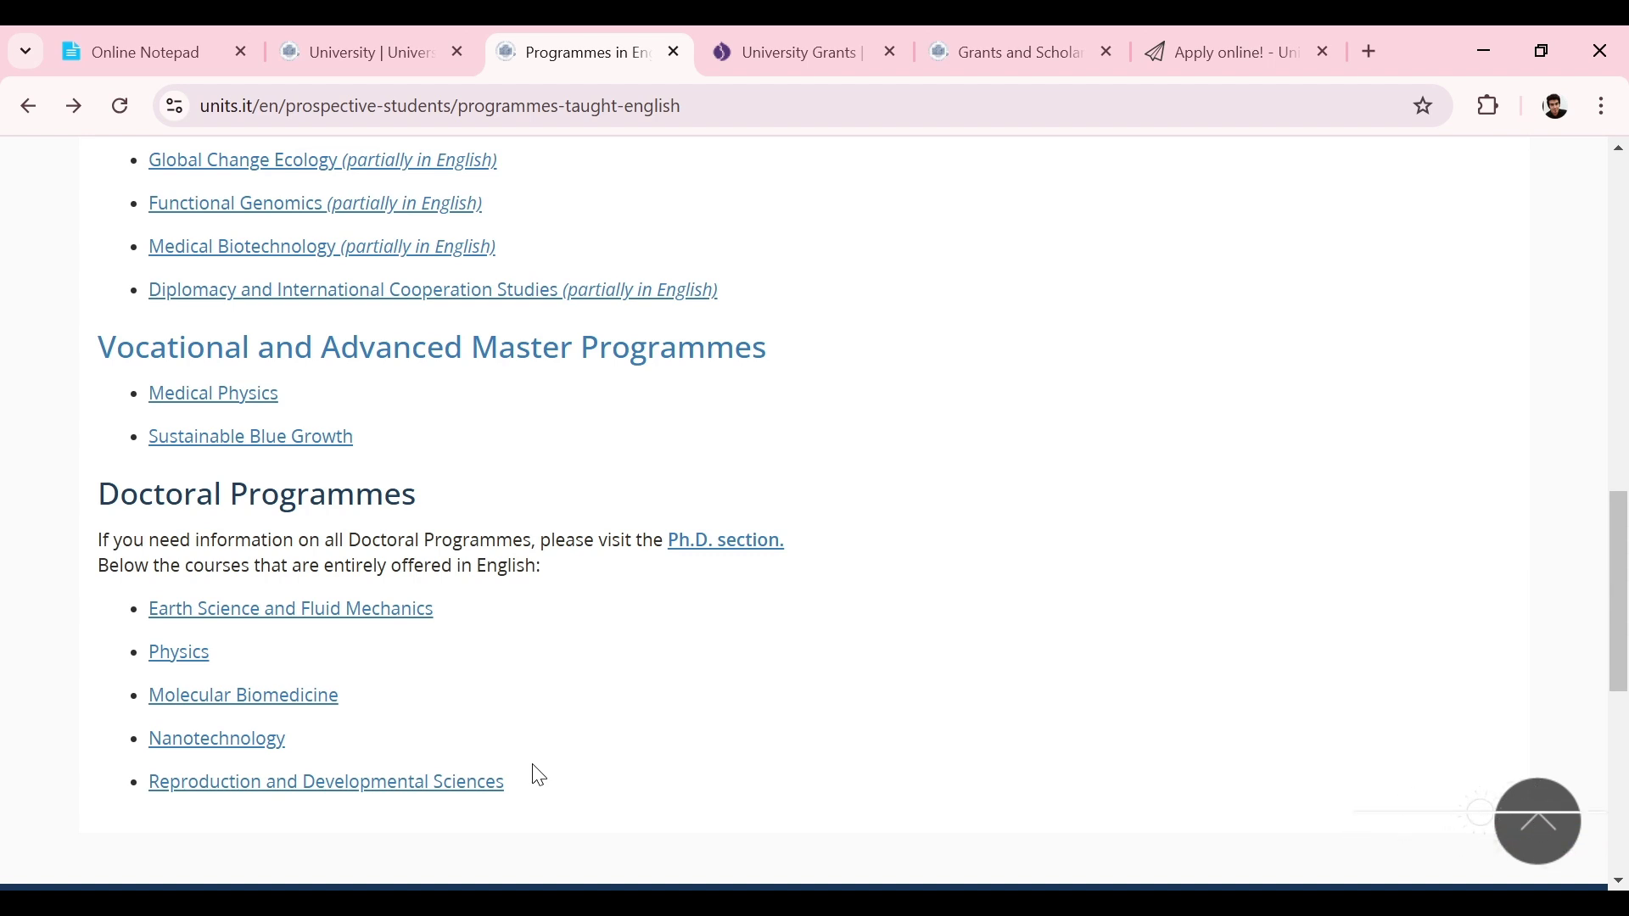
{"action": "left_click_drag", "start_coordinate": [1623, 585], "coordinate": [1613, 234]}
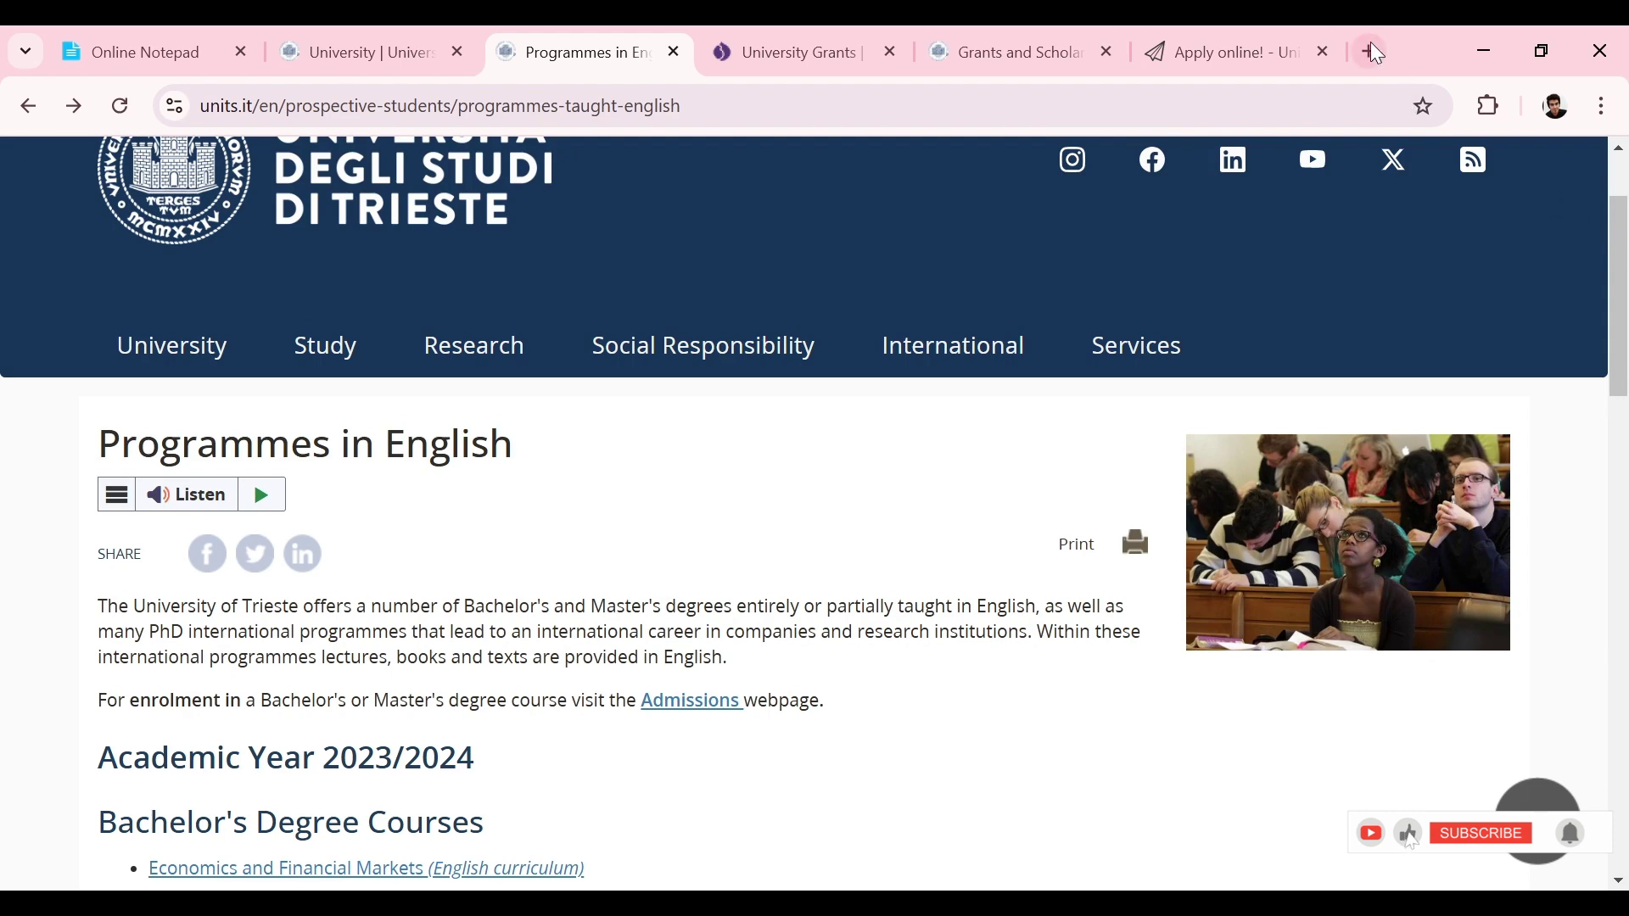
Step: Open the apply.units.it application portal and confirm Pakistan as the applicant's citizenship
{"action": "left_click", "coordinate": [1275, 27]}
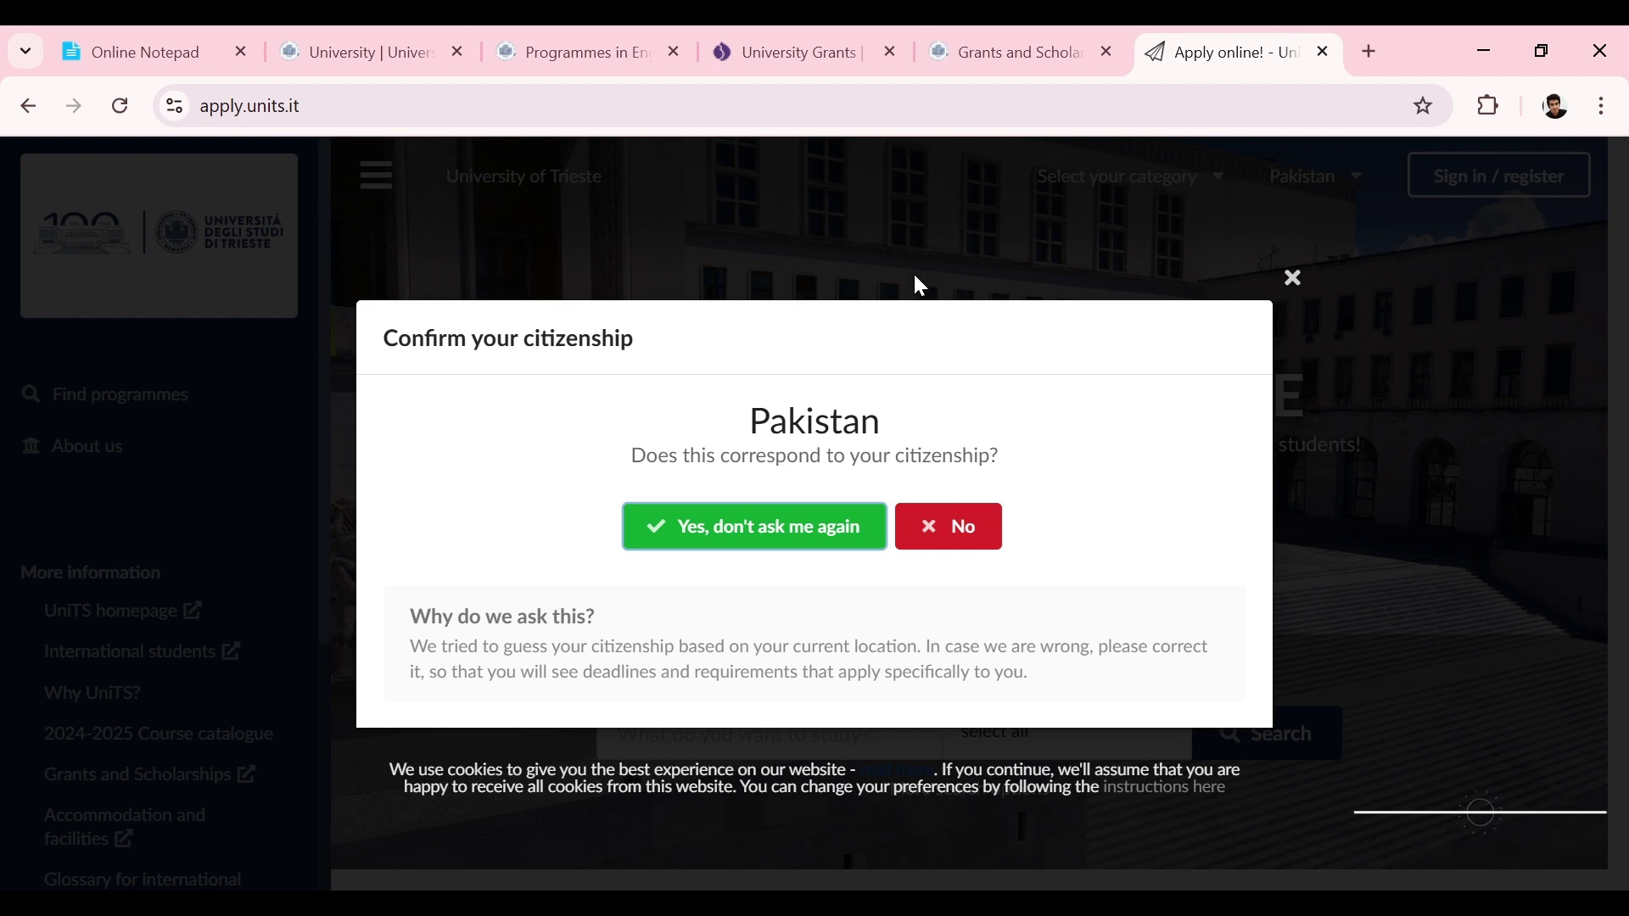
{"action": "left_click", "coordinate": [747, 522]}
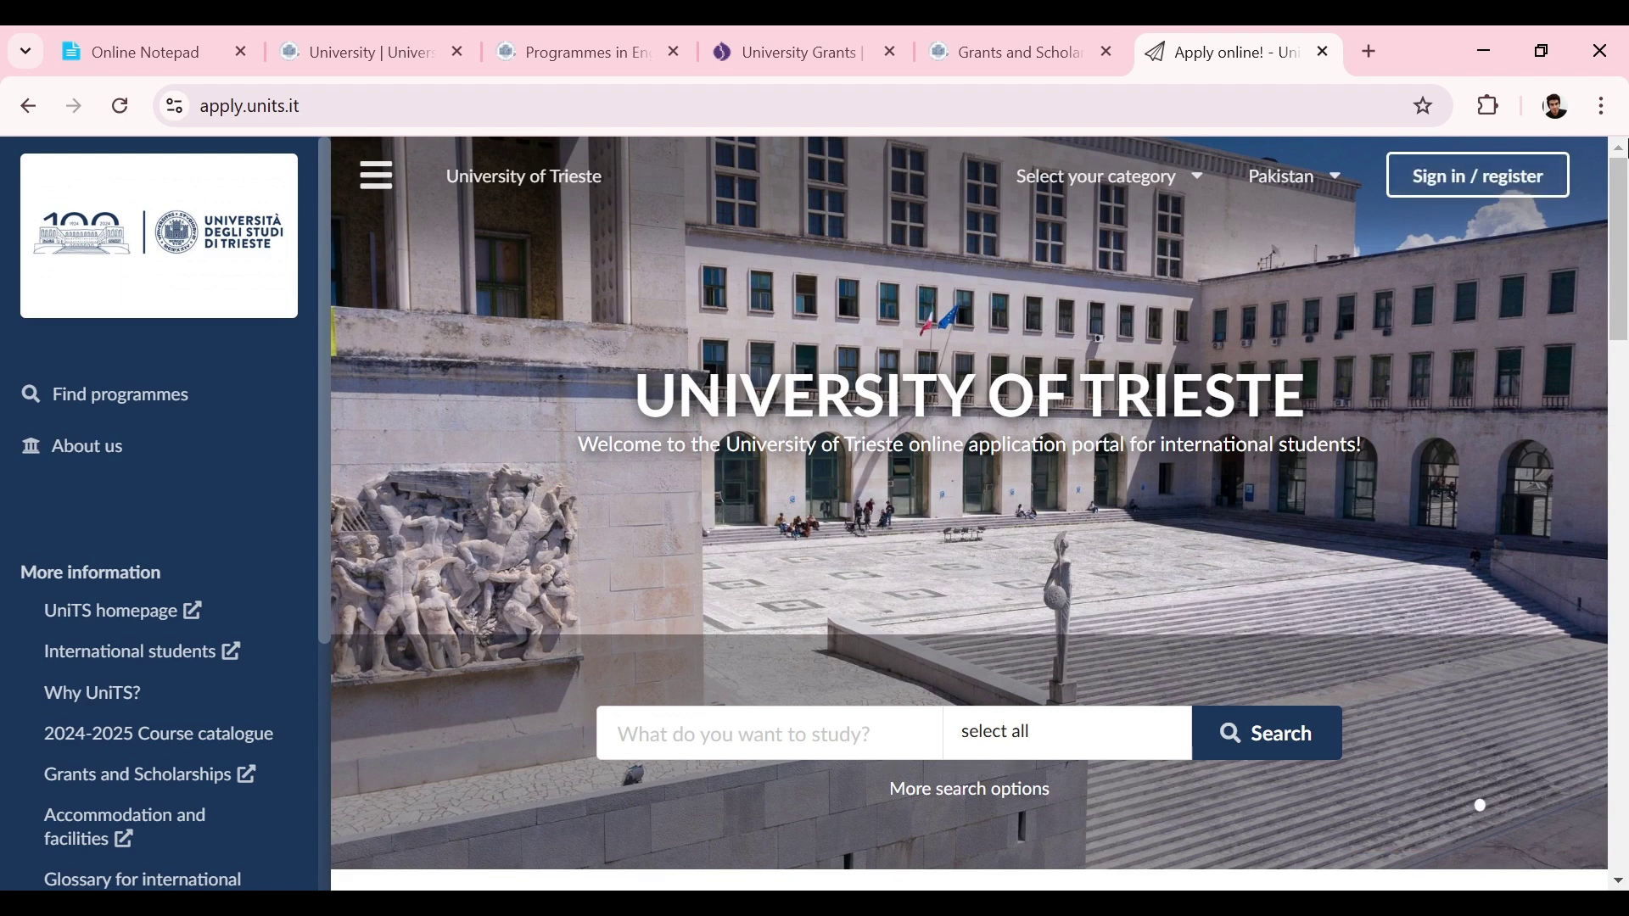
Step: Go to the Dream ID sign-in page for the University of Trieste
{"action": "left_click", "coordinate": [1443, 192]}
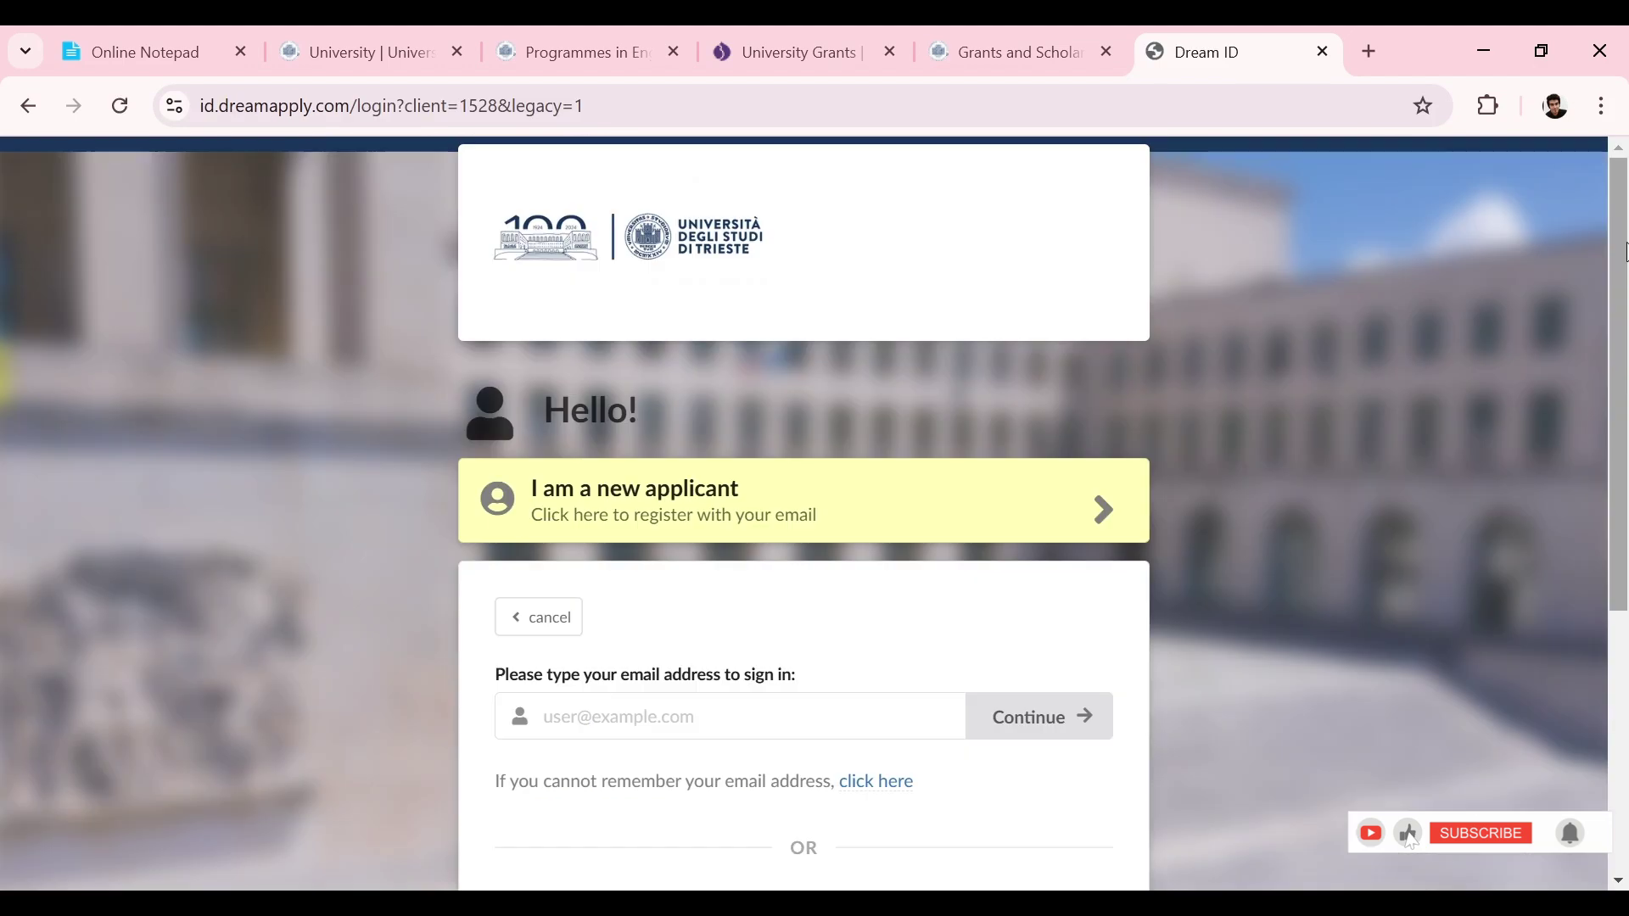
{"action": "scroll", "coordinate": [1623, 254], "scroll_direction": "down", "scroll_amount": 4}
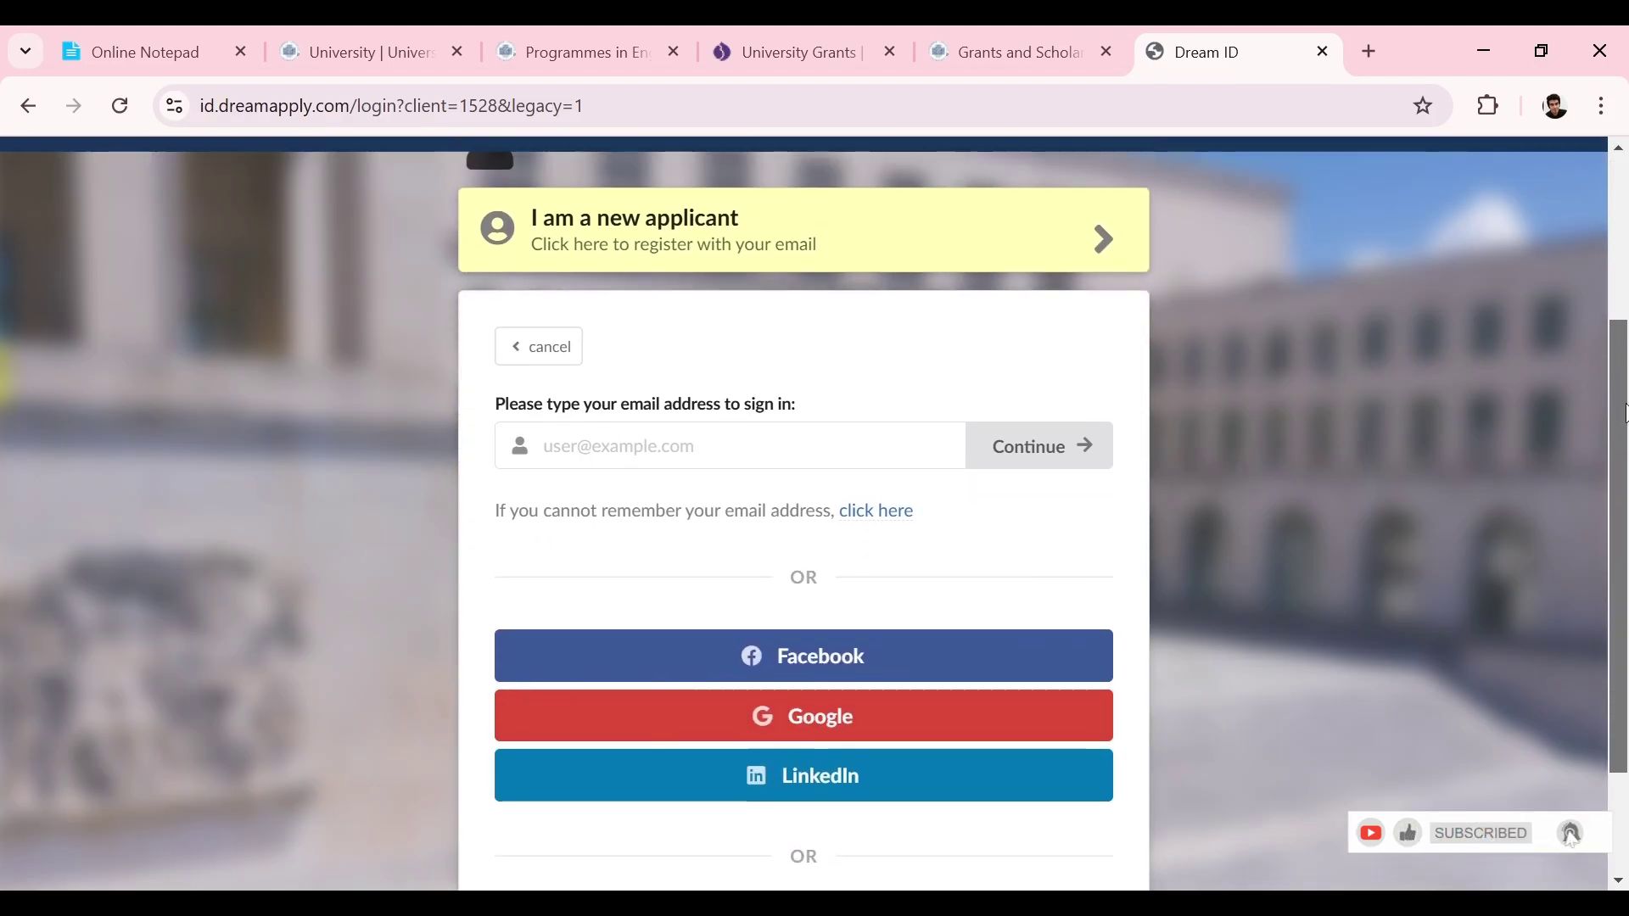
{"action": "scroll", "coordinate": [1622, 238], "scroll_direction": "up", "scroll_amount": 4}
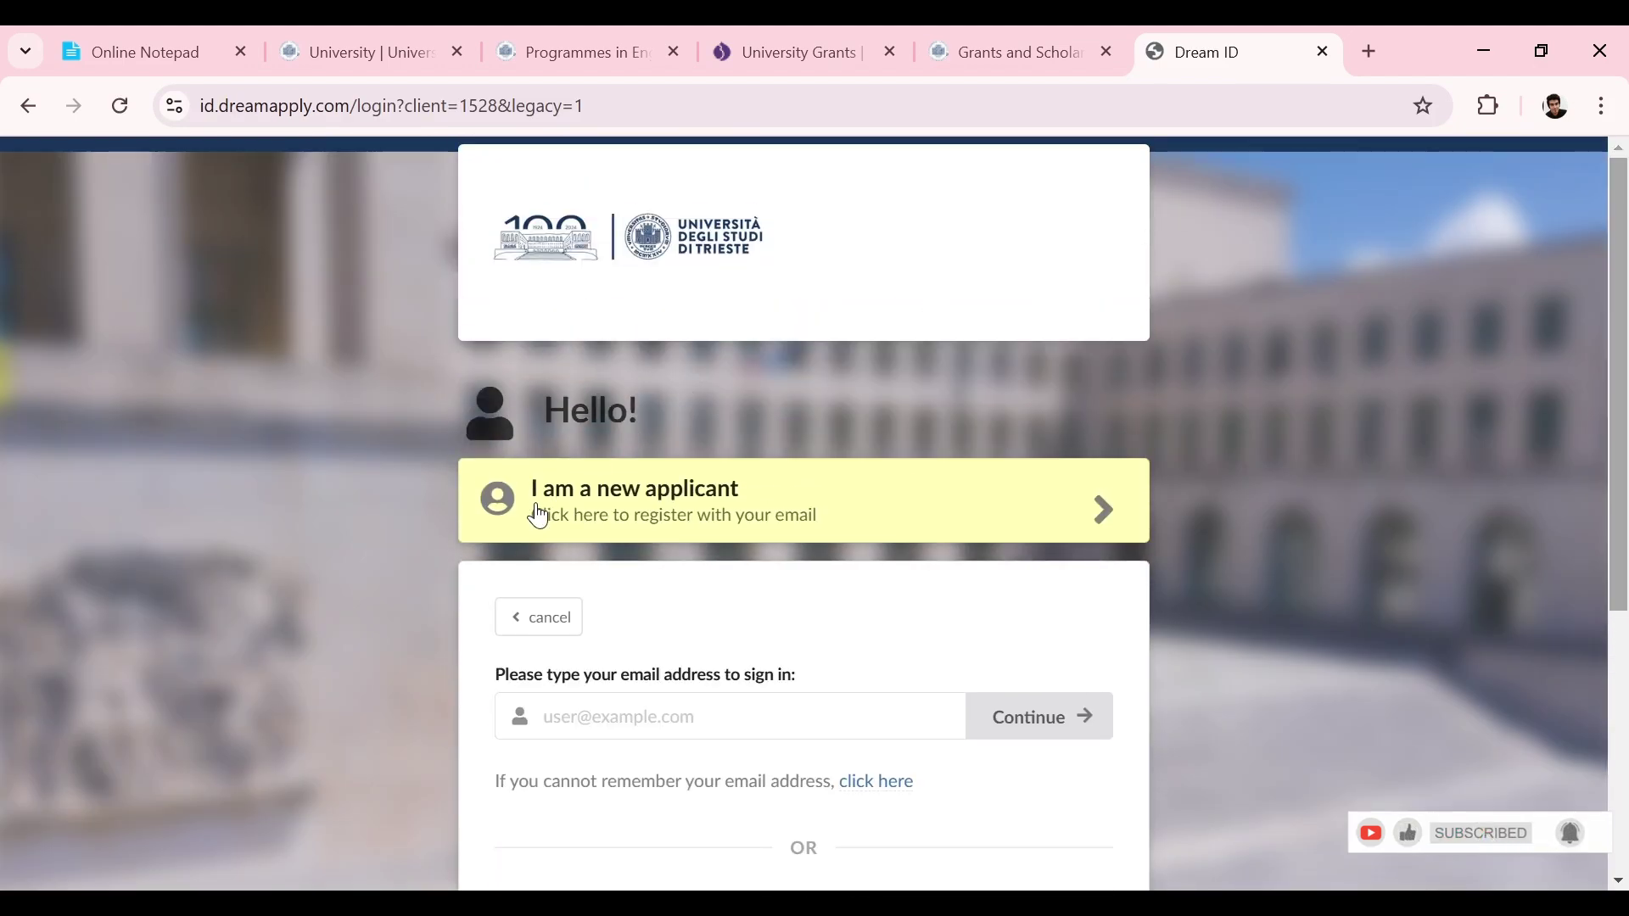
Step: Register as a new applicant with the pasted temporary e-mail, then check the temp mailbox
{"action": "left_click", "coordinate": [977, 518]}
{"action": "key", "text": "ctrl+v"}
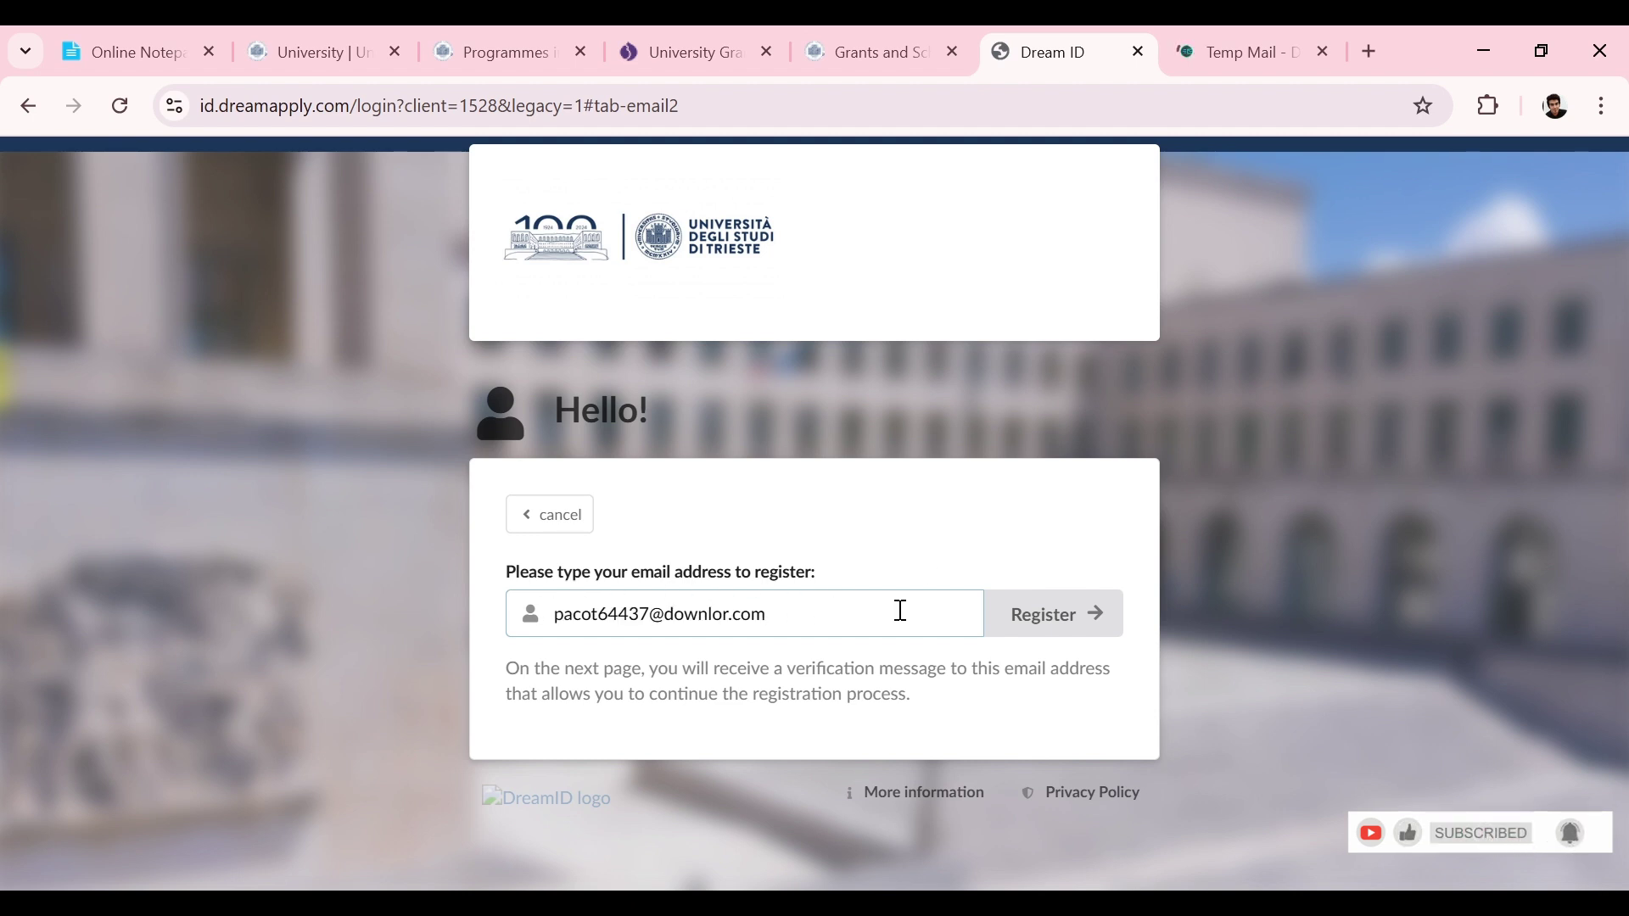
{"action": "left_click", "coordinate": [1058, 605]}
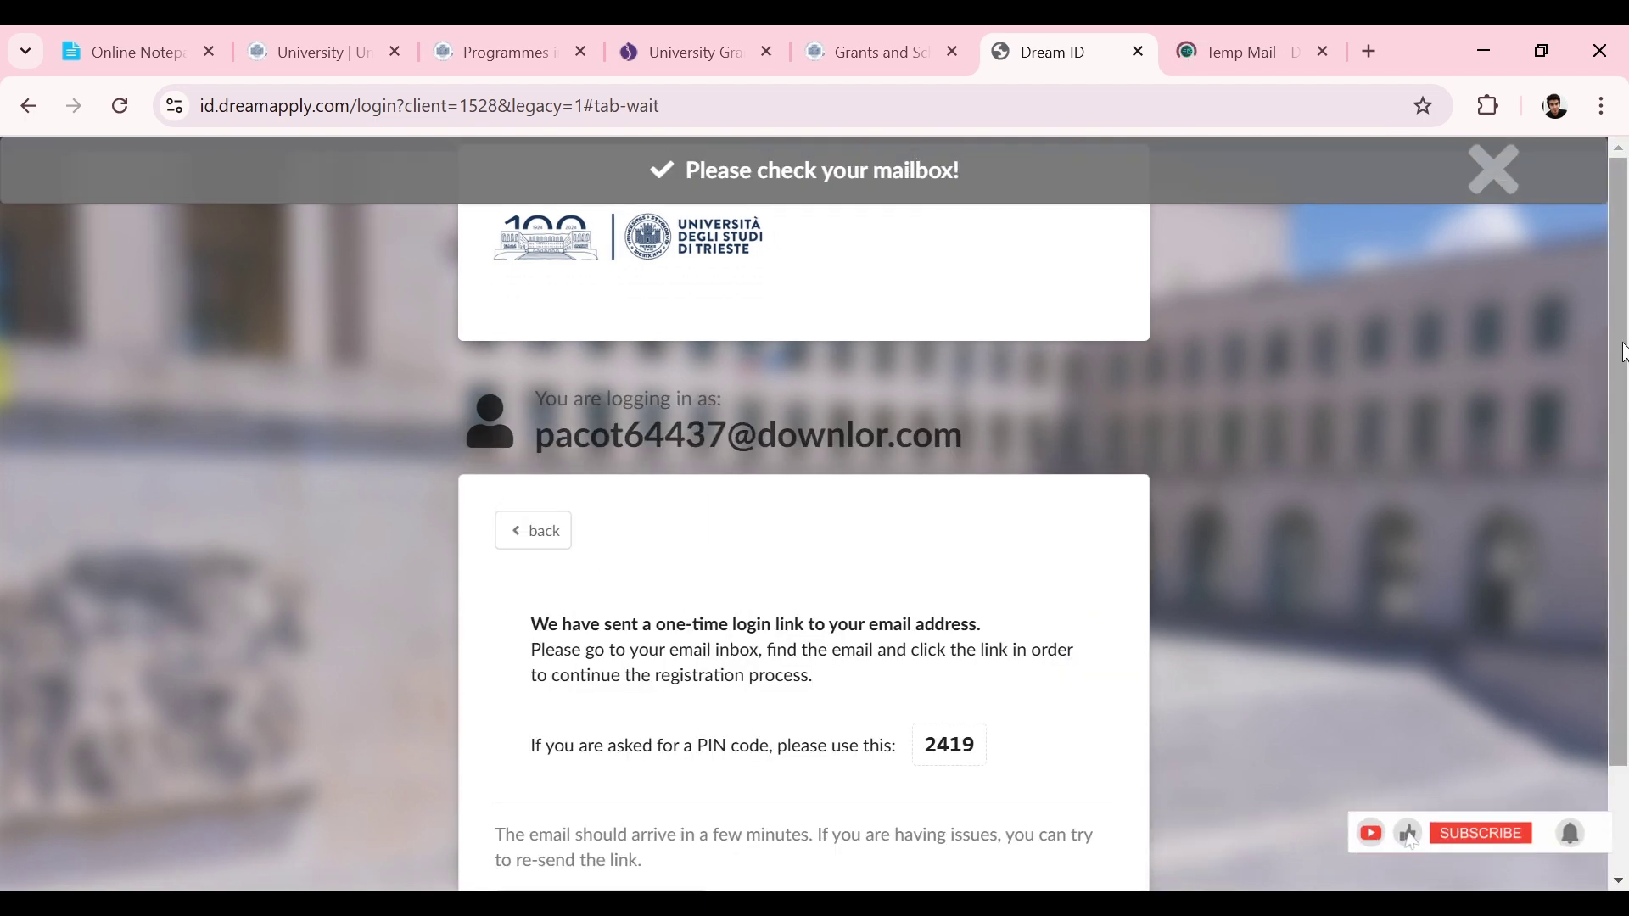
{"action": "left_click_drag", "start_coordinate": [1623, 352], "coordinate": [1626, 490]}
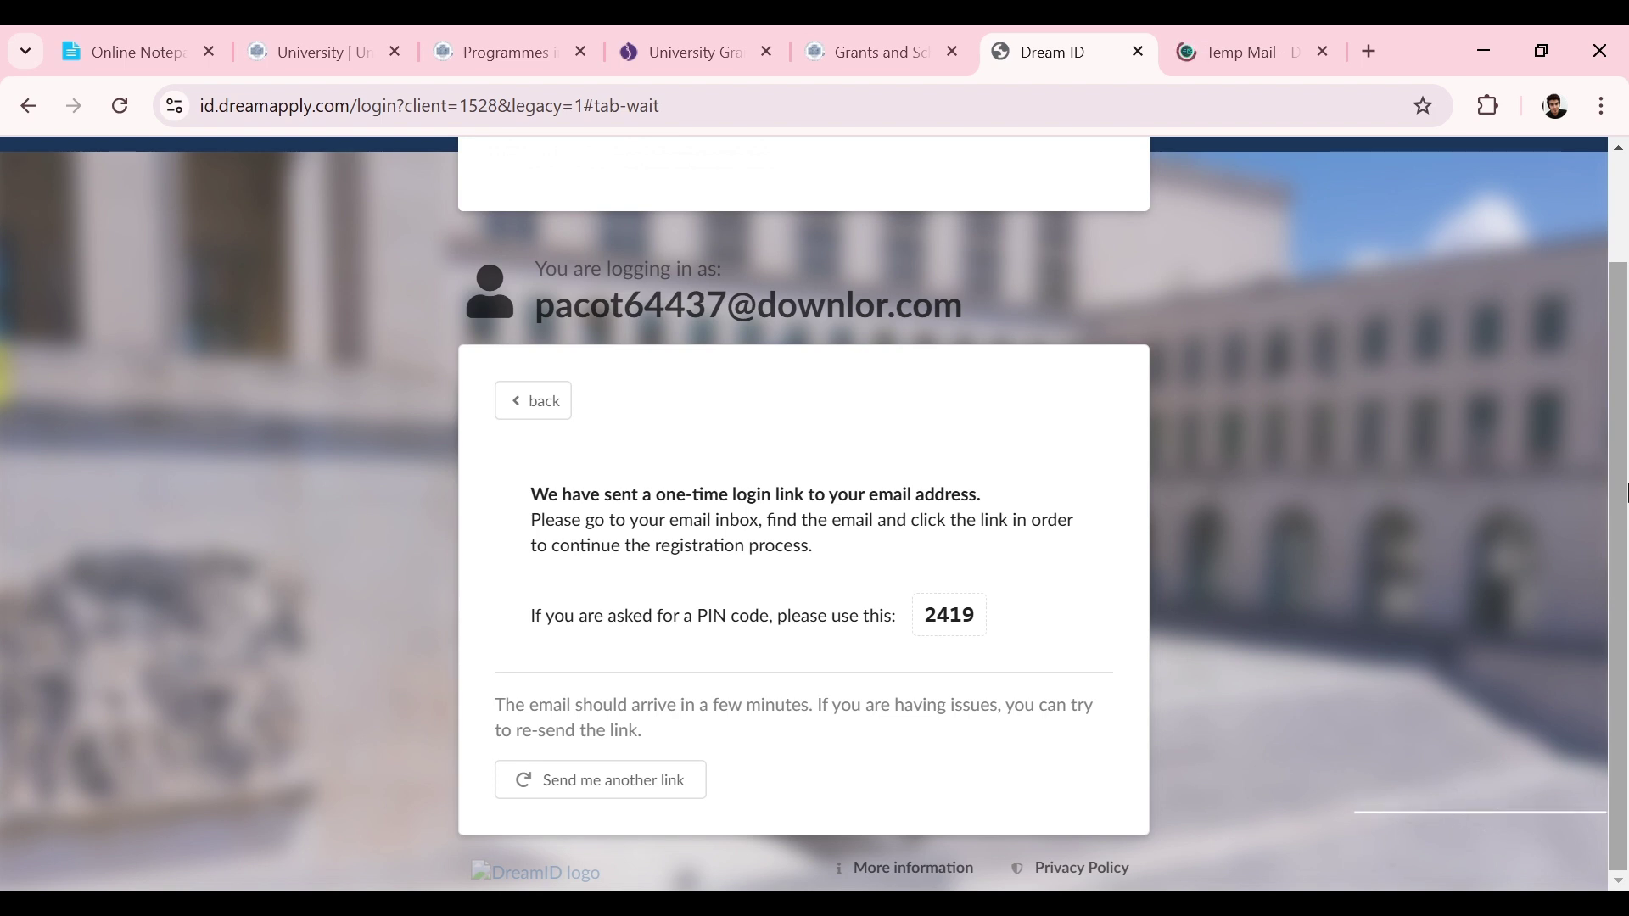
{"action": "key", "text": "ctrl+Tab"}
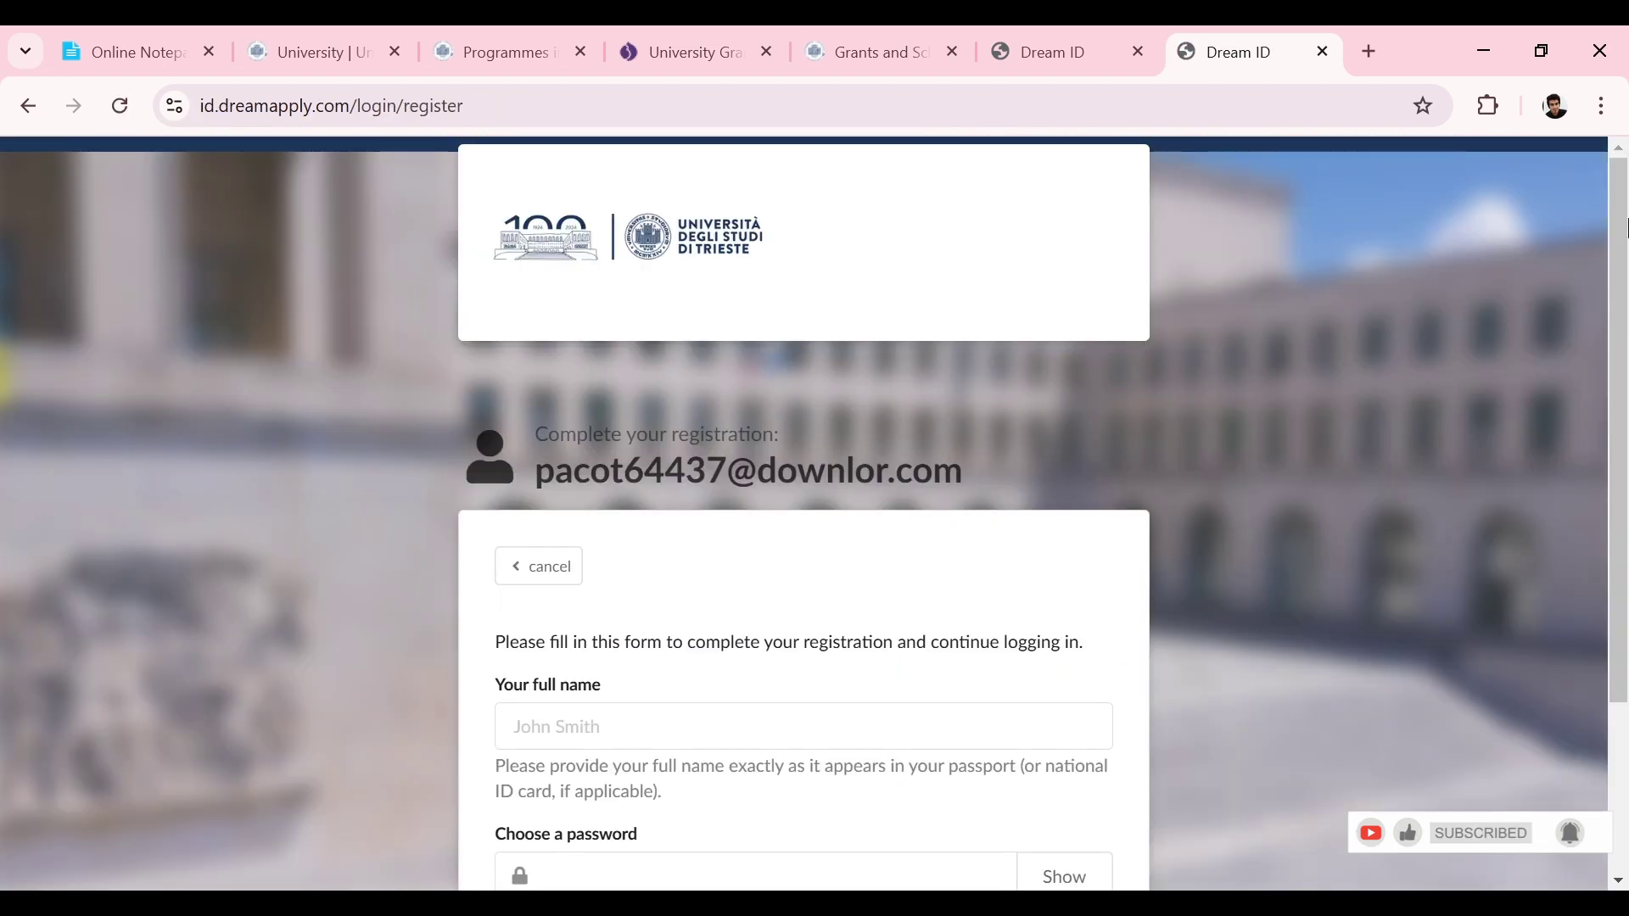
Step: Enter the applicant's full name and a password, then submit the Dream ID registration
{"action": "scroll", "coordinate": [1626, 228], "scroll_direction": "down", "scroll_amount": 3}
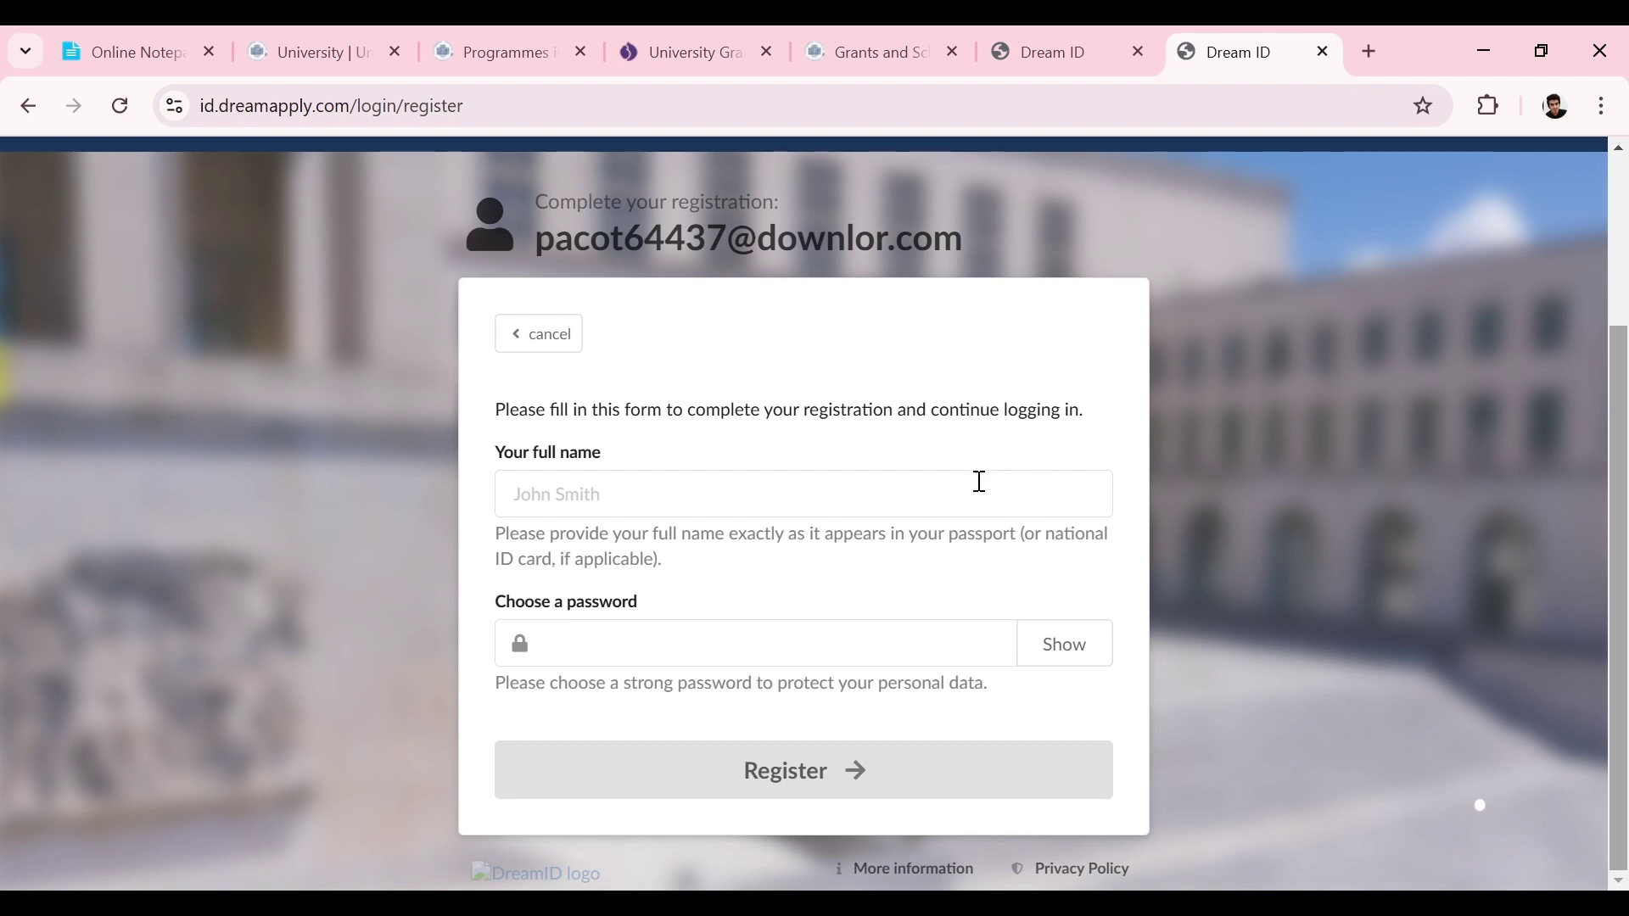
{"action": "left_click", "coordinate": [980, 482]}
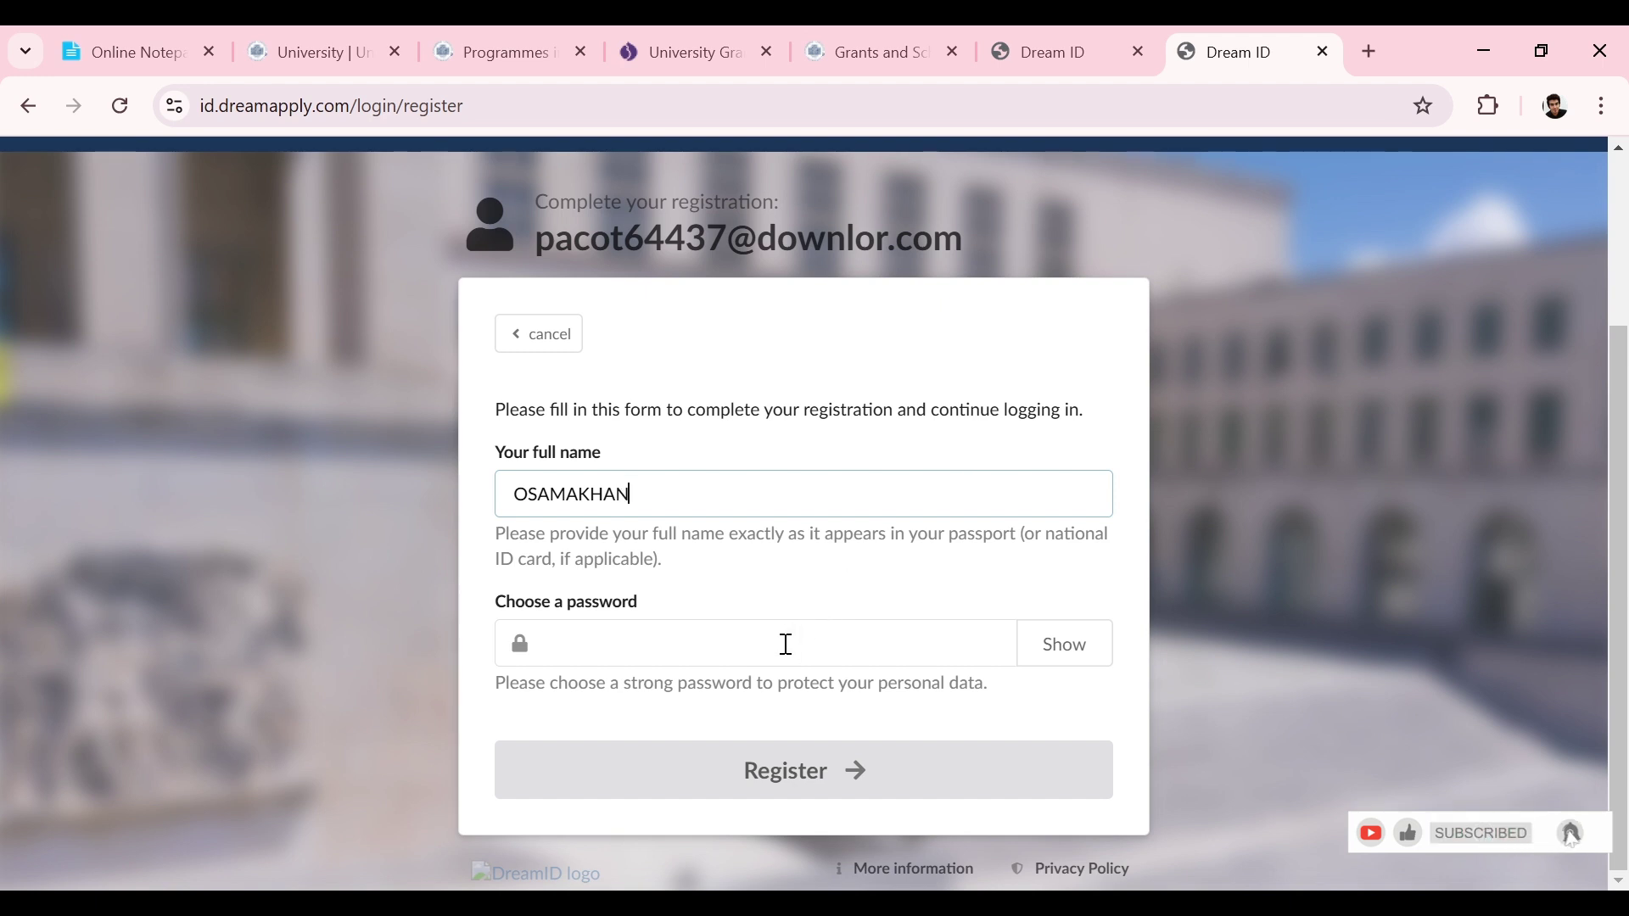
{"action": "left_click", "coordinate": [786, 645]}
{"action": "type", "text": "•"}
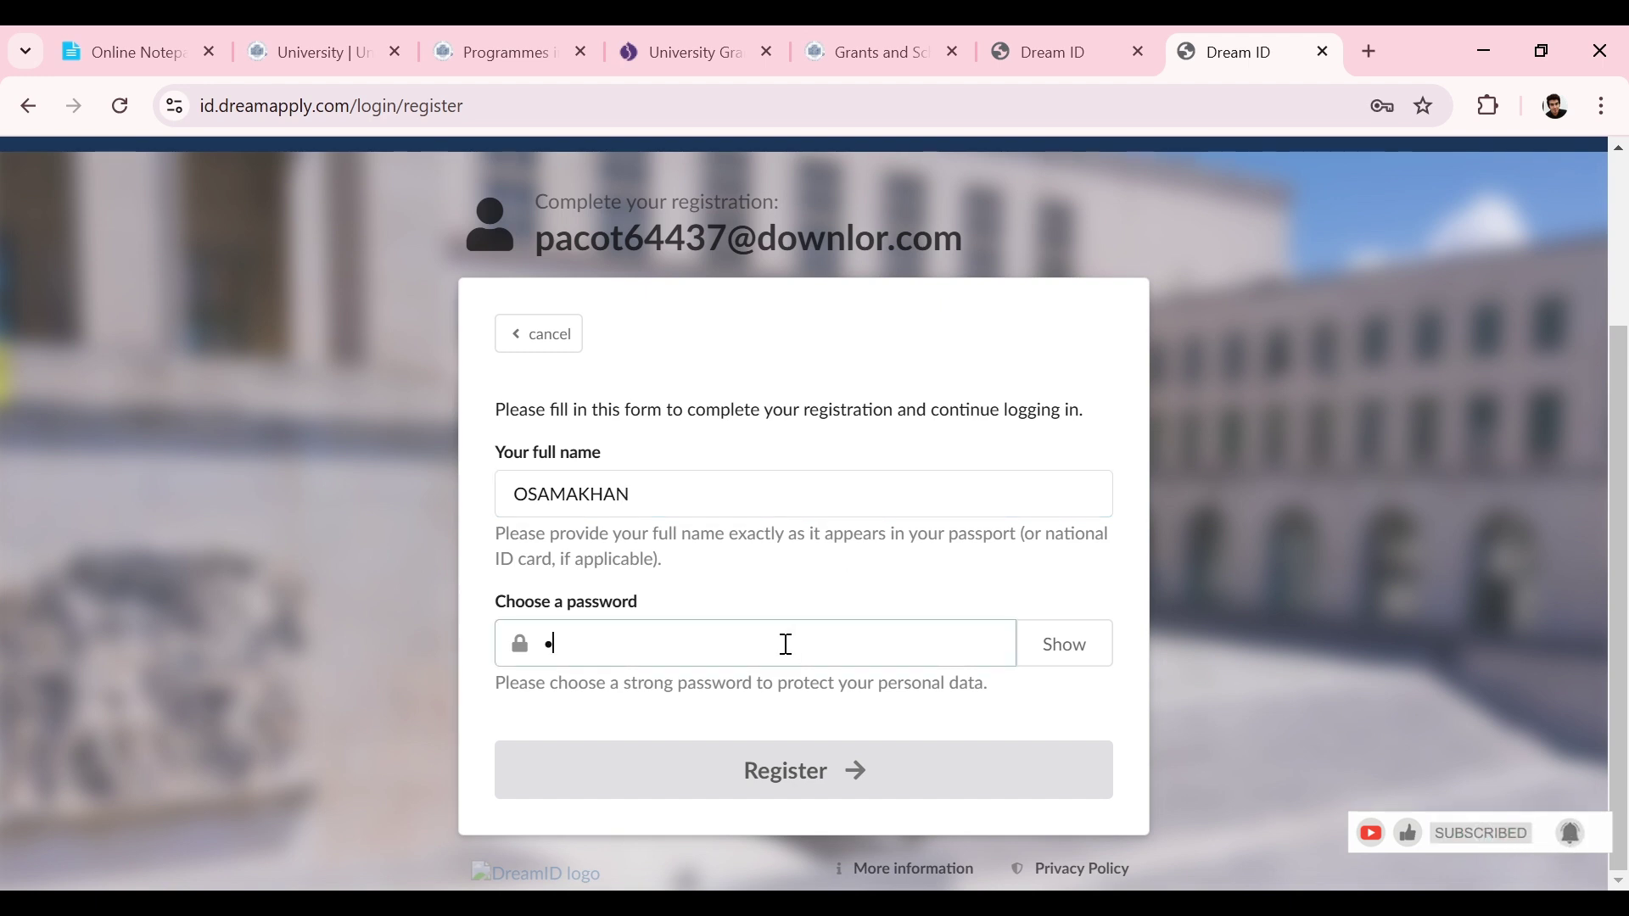
{"action": "type", "text": "•••"}
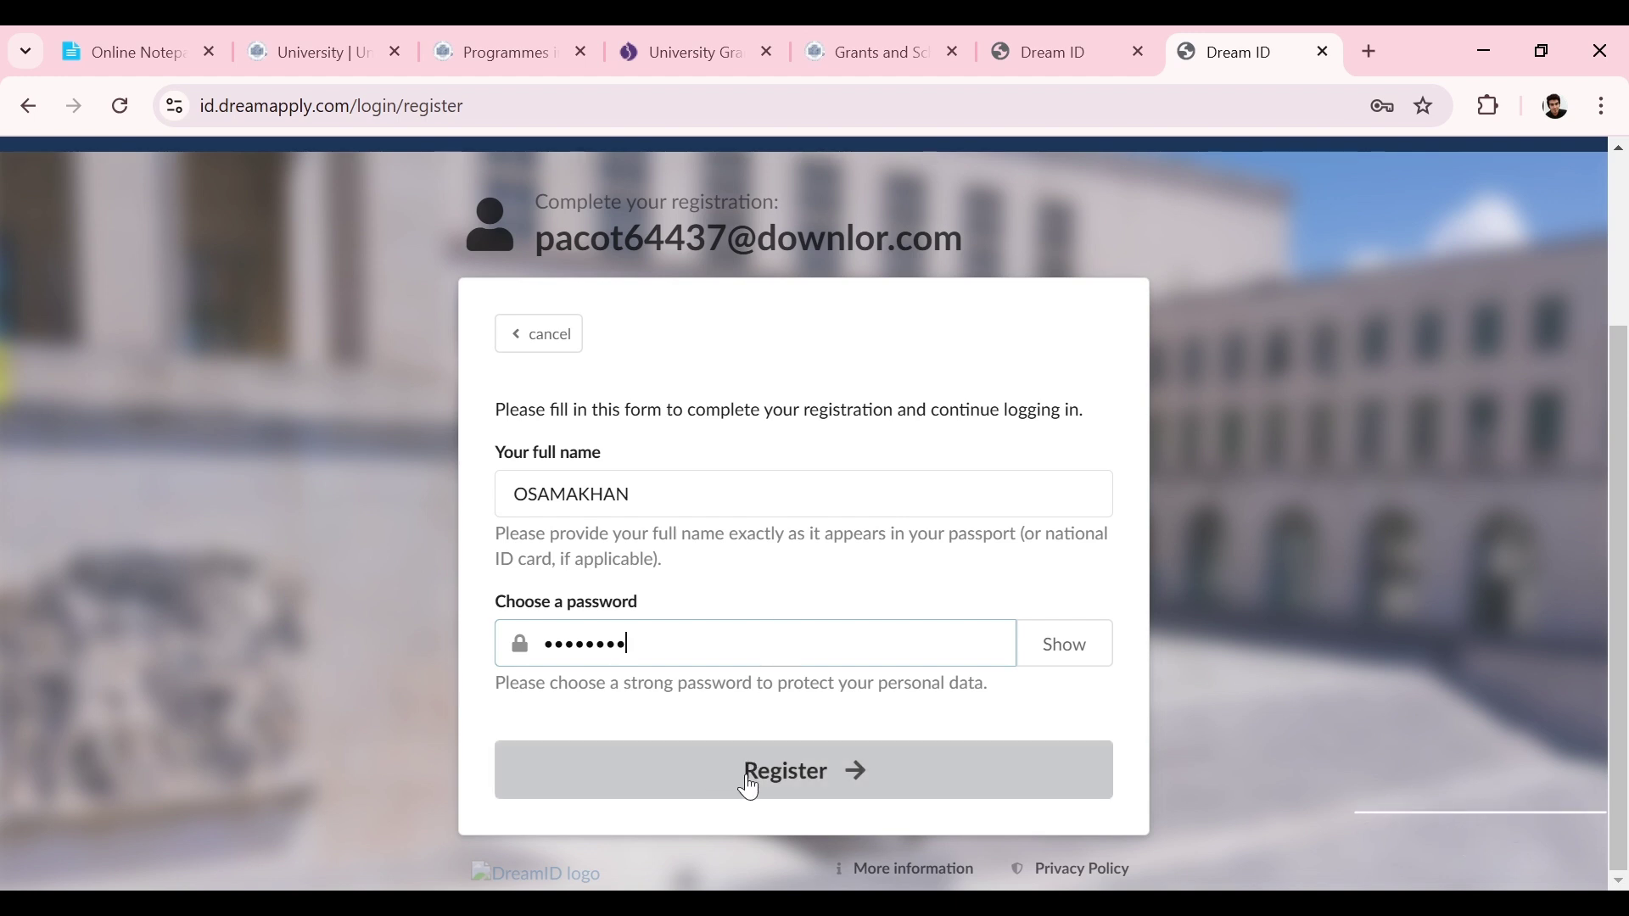
{"action": "left_click", "coordinate": [807, 778]}
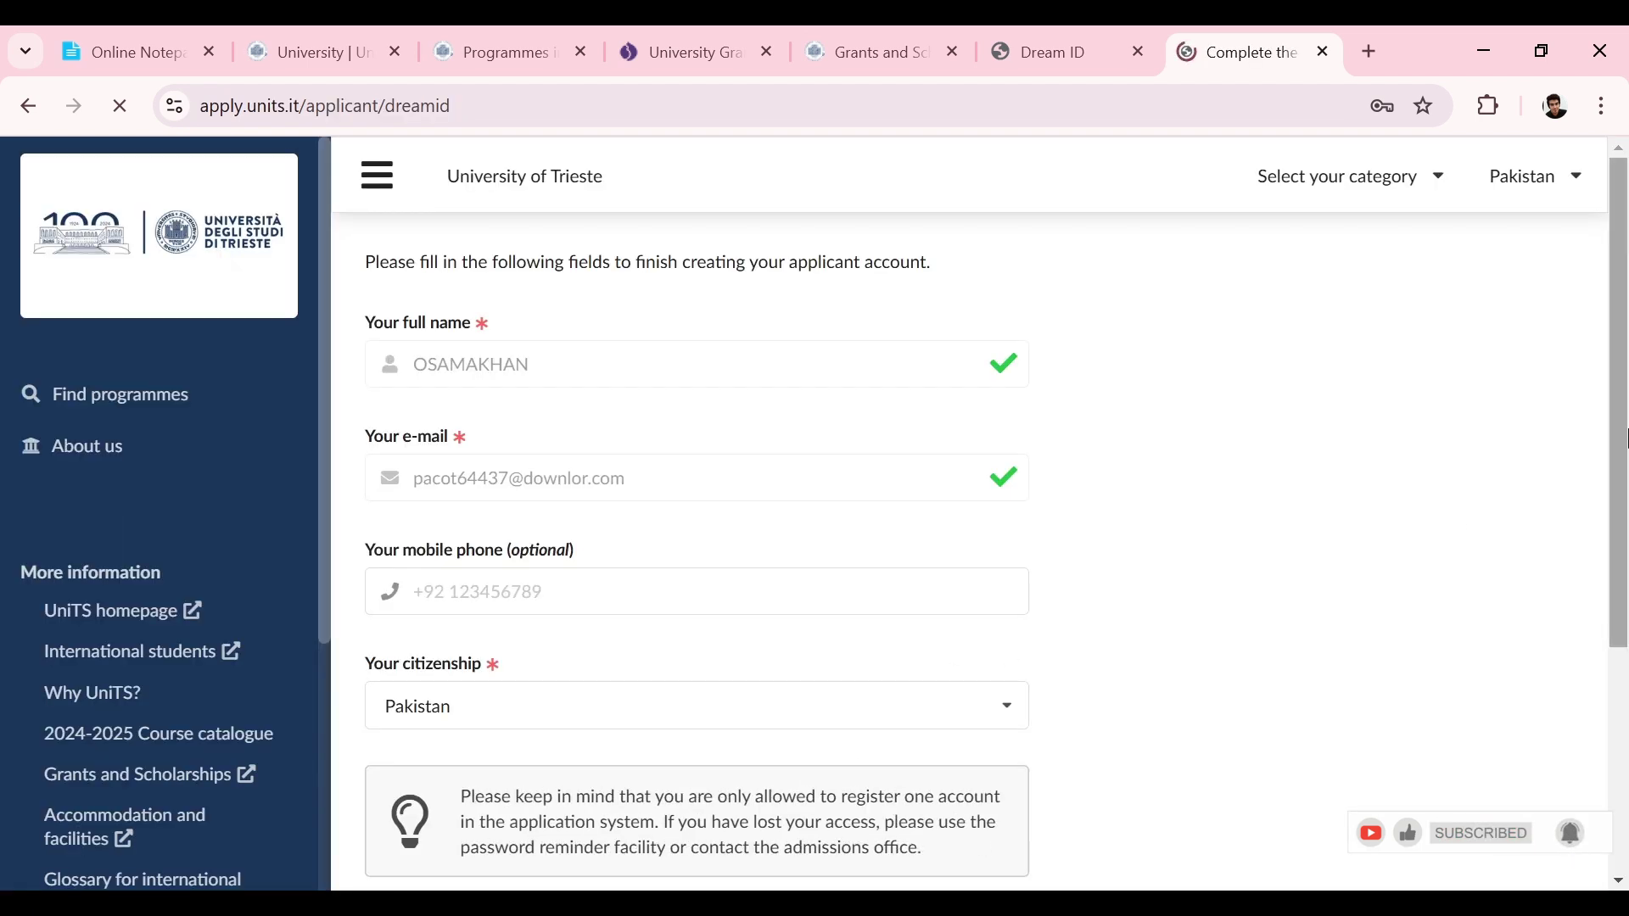
Step: Agree to the data-processing terms and continue to create the applicant account
{"action": "left_click_drag", "start_coordinate": [1622, 413], "coordinate": [1625, 622]}
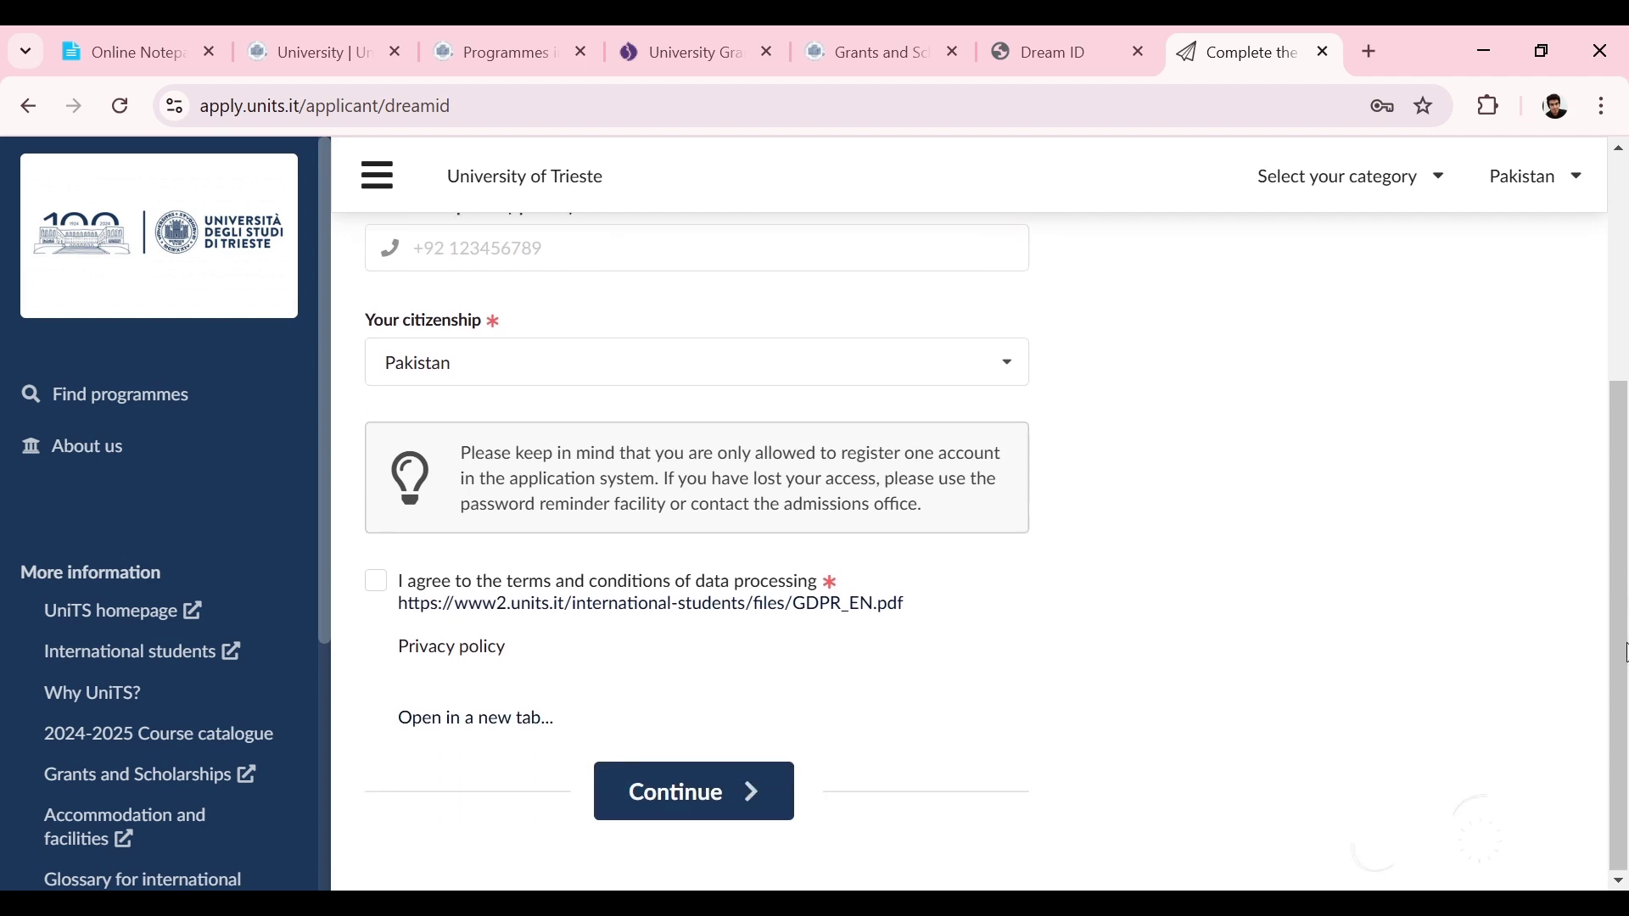
{"action": "left_click", "coordinate": [377, 583]}
{"action": "left_click", "coordinate": [764, 791]}
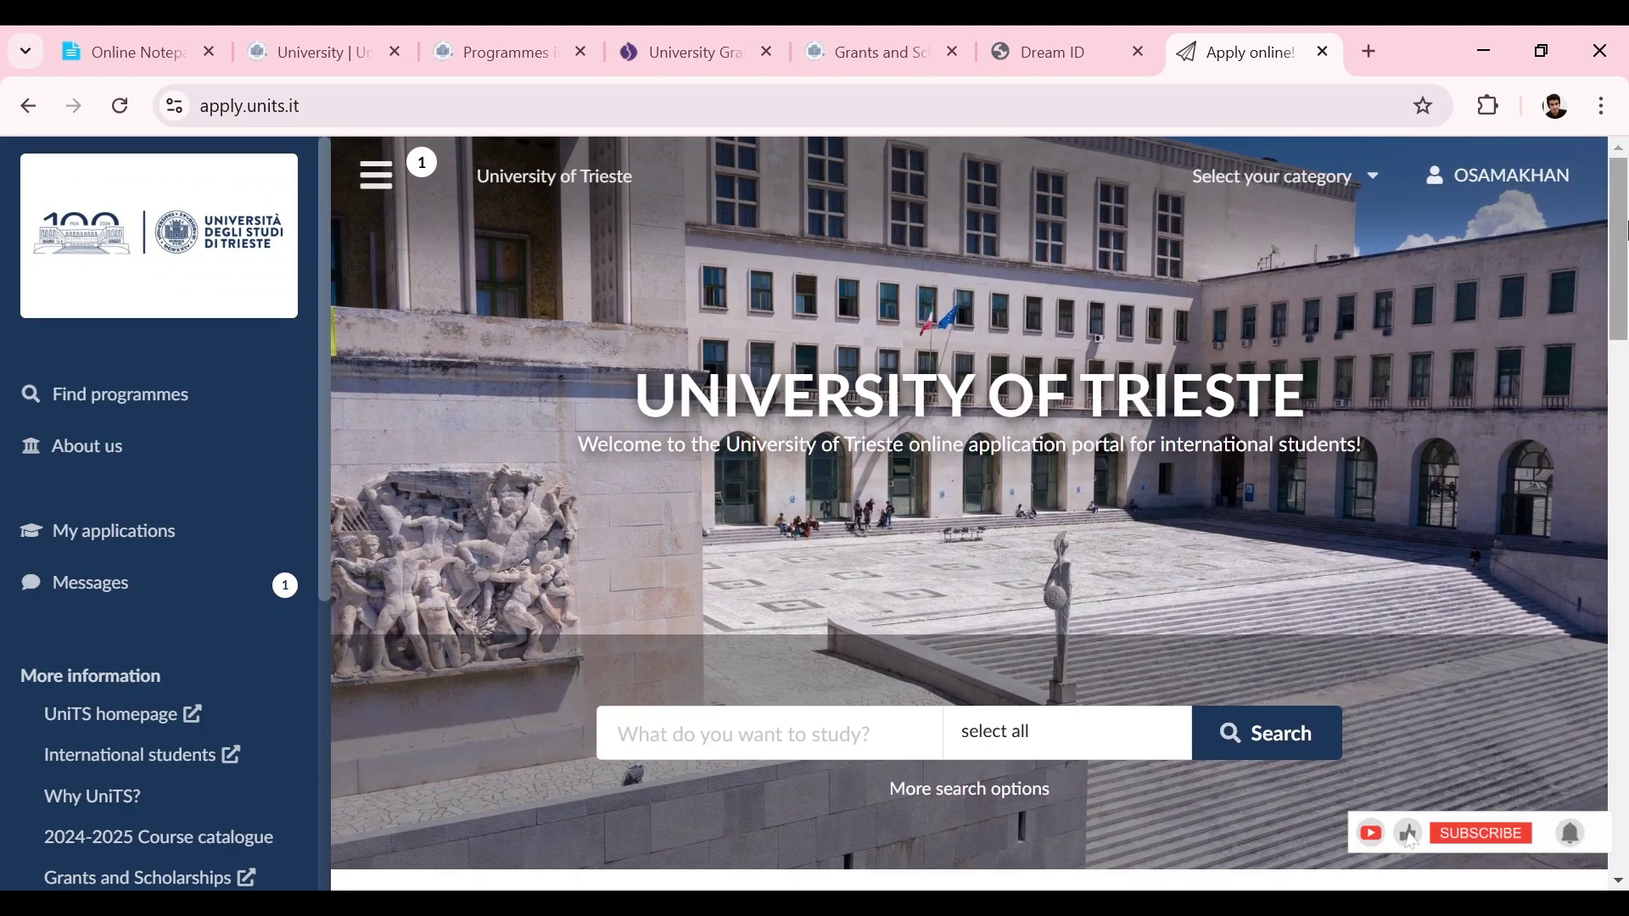
Step: Open the applicant category selection and review the 'No-EU citizen living out of Italy' option
{"action": "mouse_move", "coordinate": [1628, 230]}
{"action": "left_mouse_down"}
{"action": "mouse_move", "coordinate": [1626, 514]}
{"action": "mouse_move", "coordinate": [1626, 202]}
{"action": "left_mouse_up"}
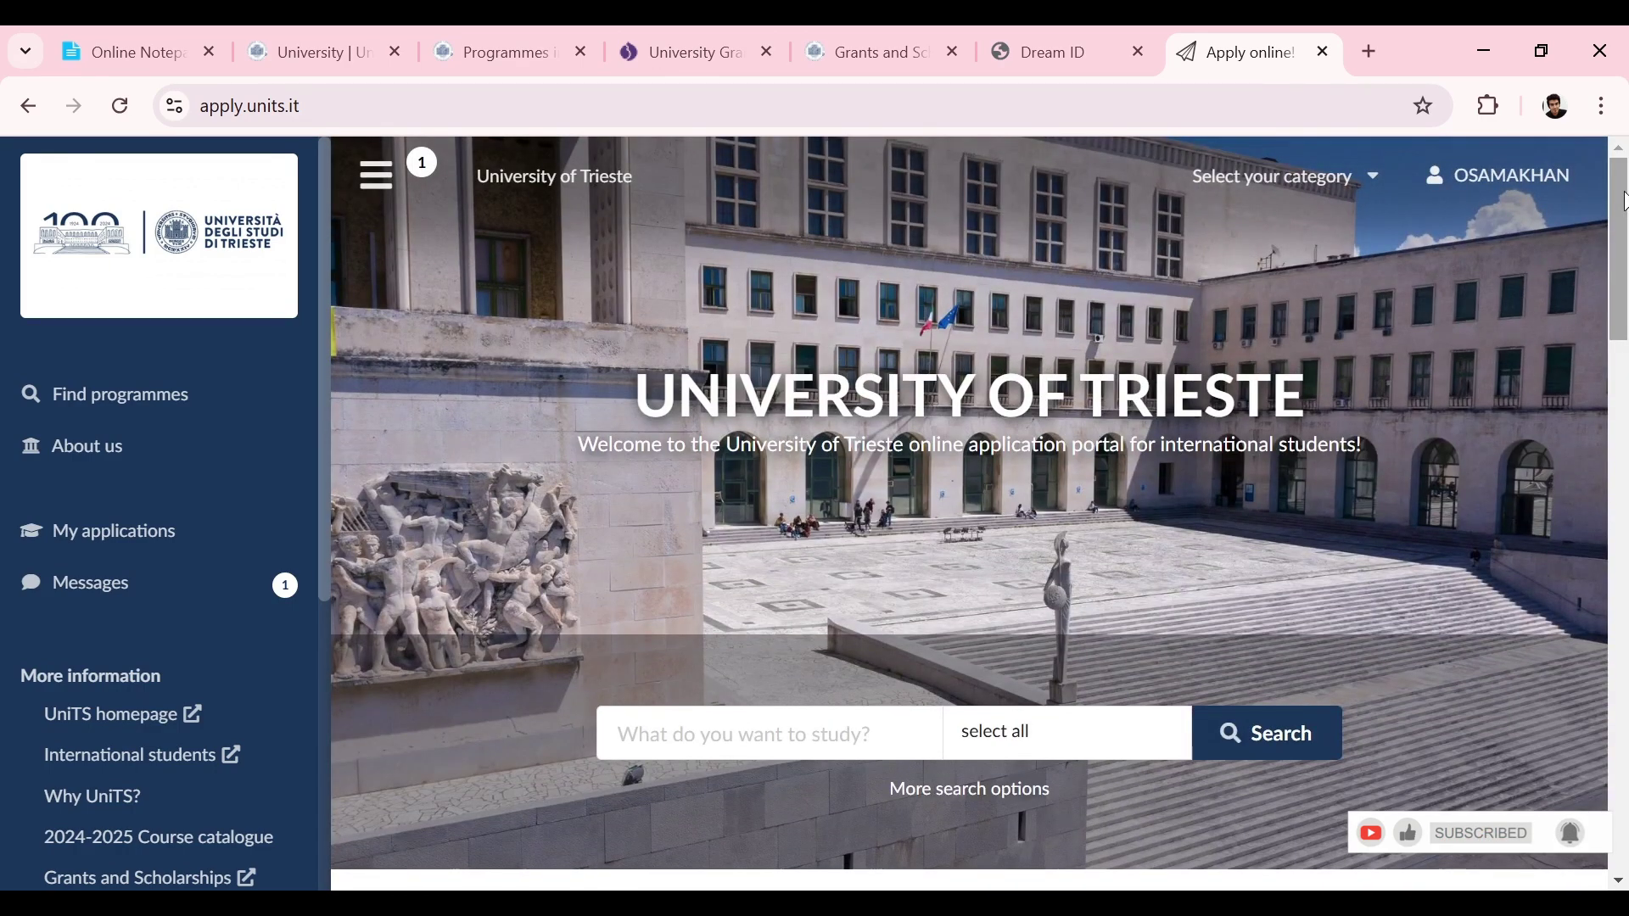
{"action": "left_click", "coordinate": [1254, 185]}
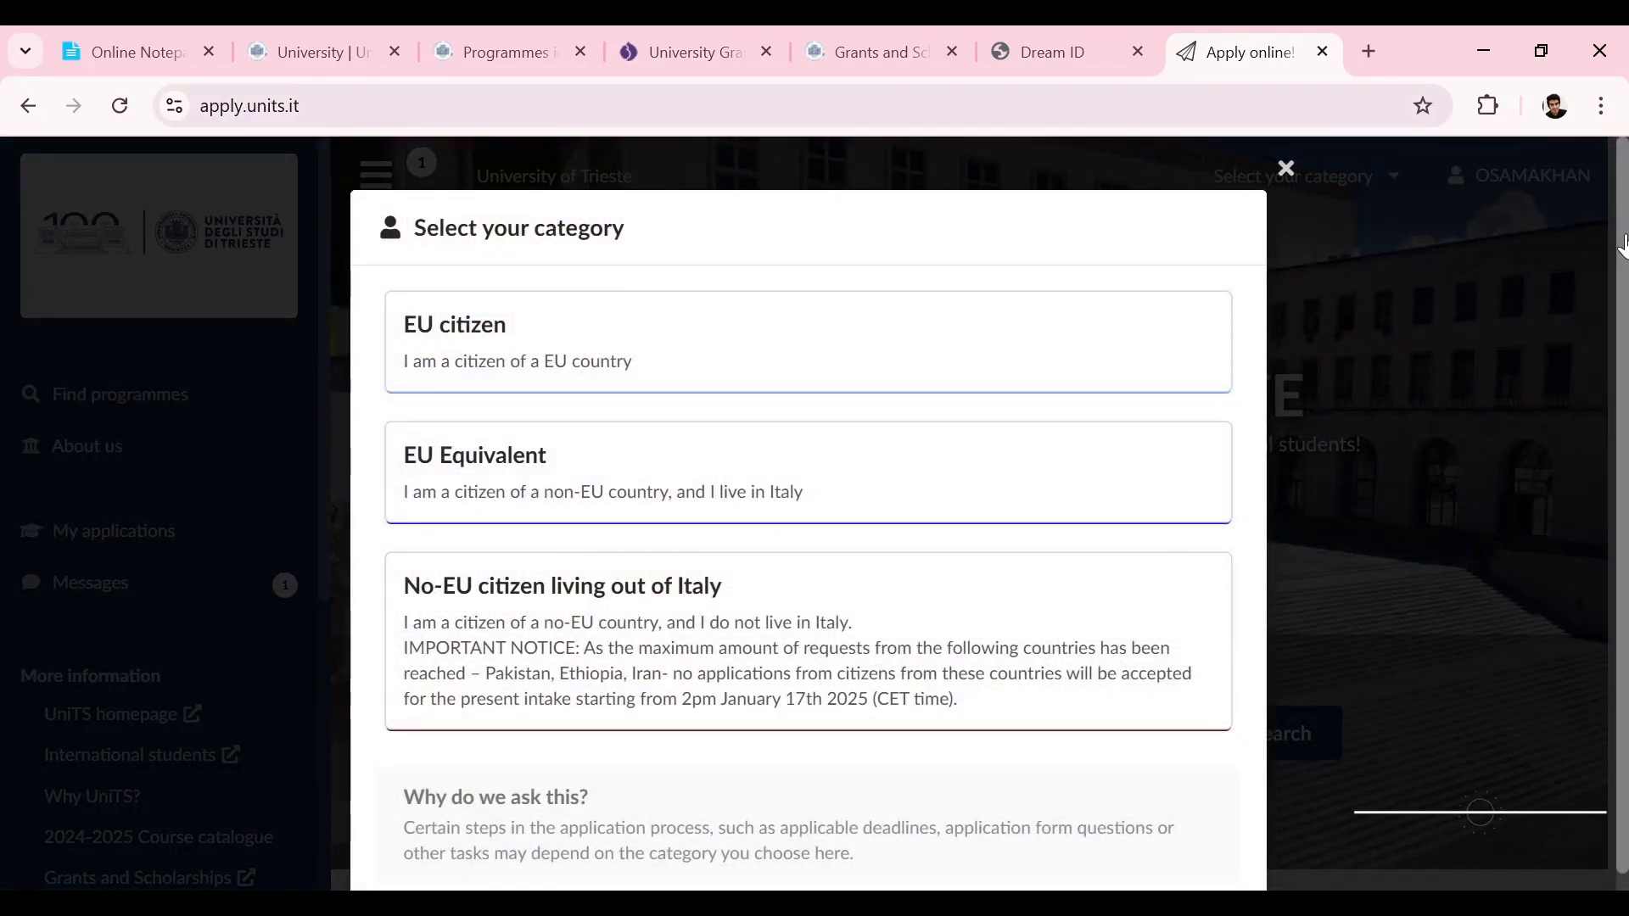
{"action": "scroll", "coordinate": [969, 224], "scroll_direction": "down", "scroll_amount": 1}
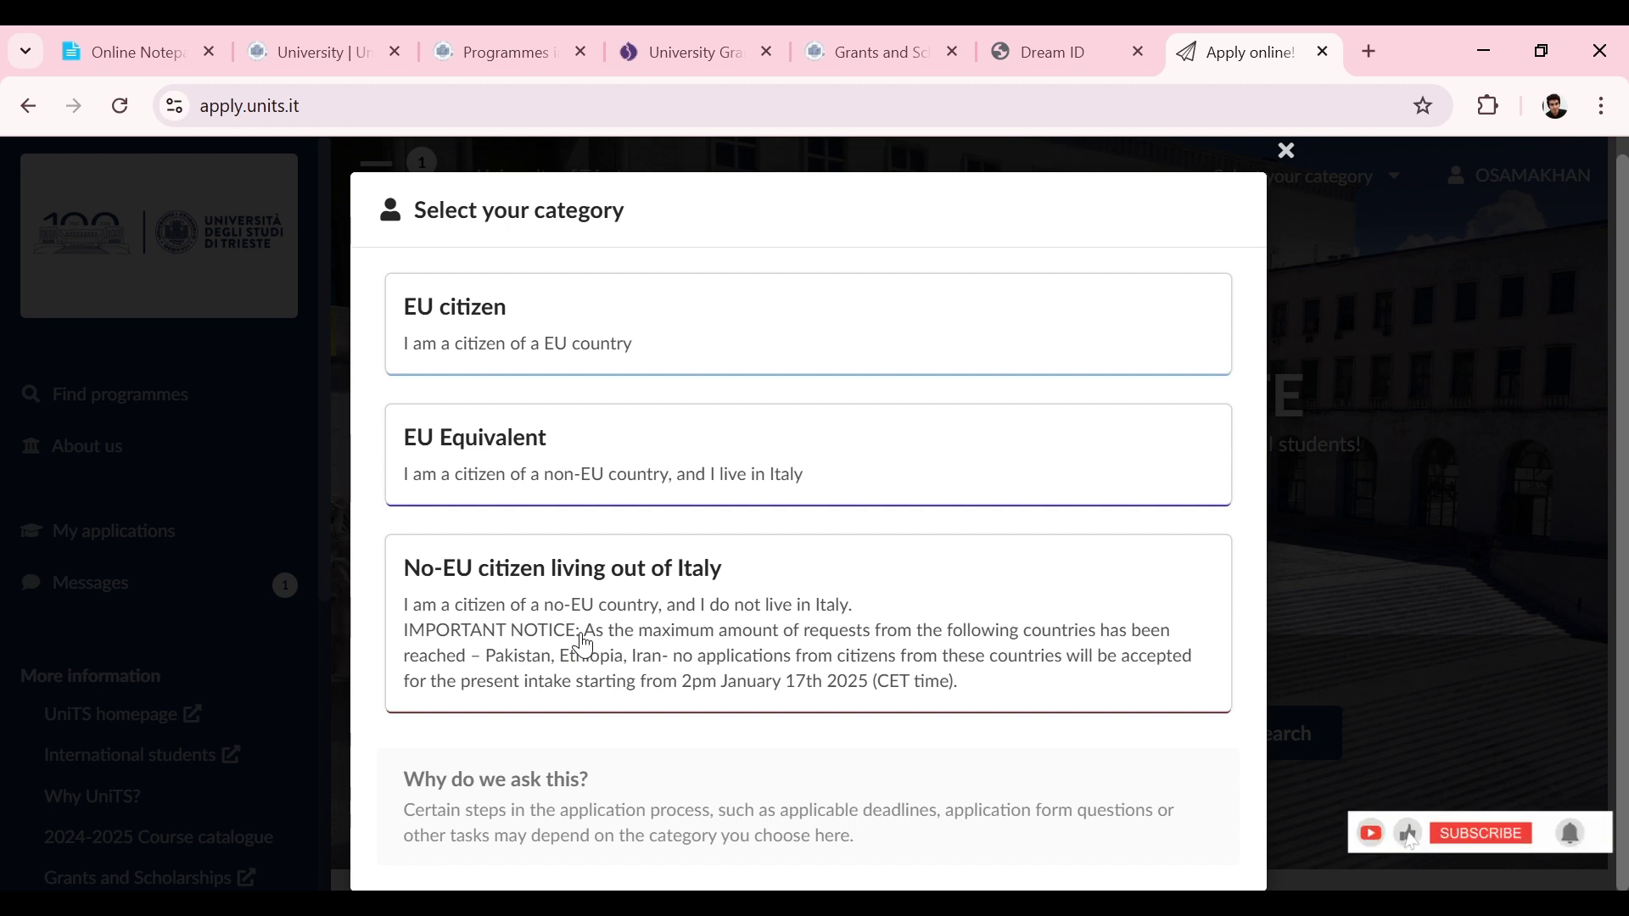
Step: Choose the No-EU citizen living out of Italy applicant category
{"action": "left_click", "coordinate": [583, 647]}
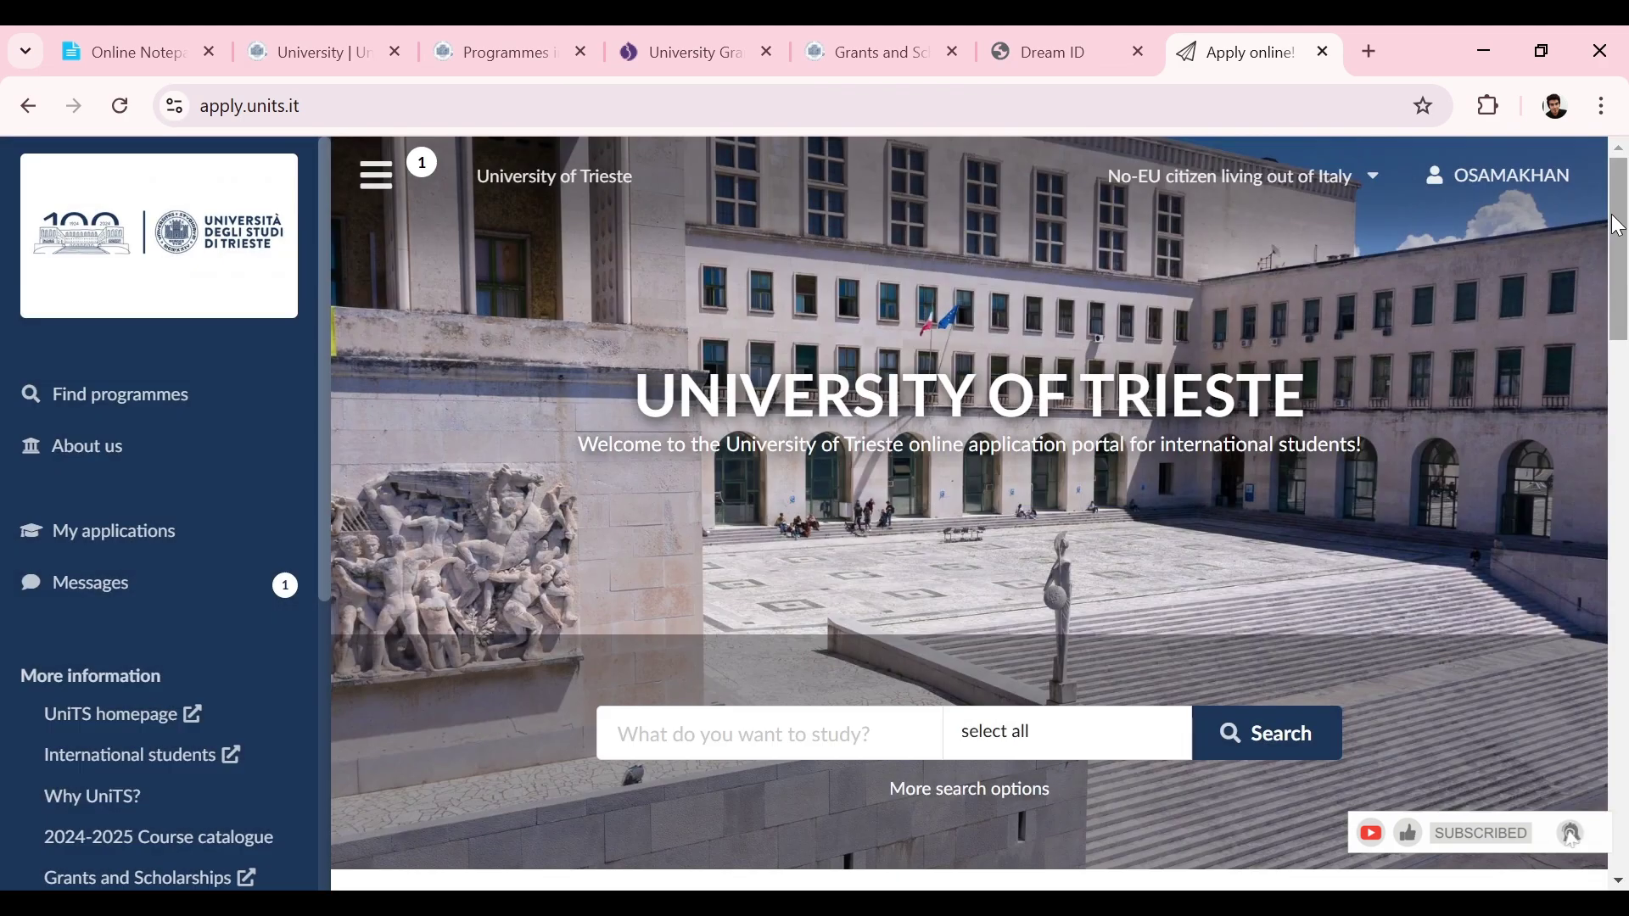
{"action": "scroll", "coordinate": [1610, 227], "scroll_direction": "down", "scroll_amount": 8}
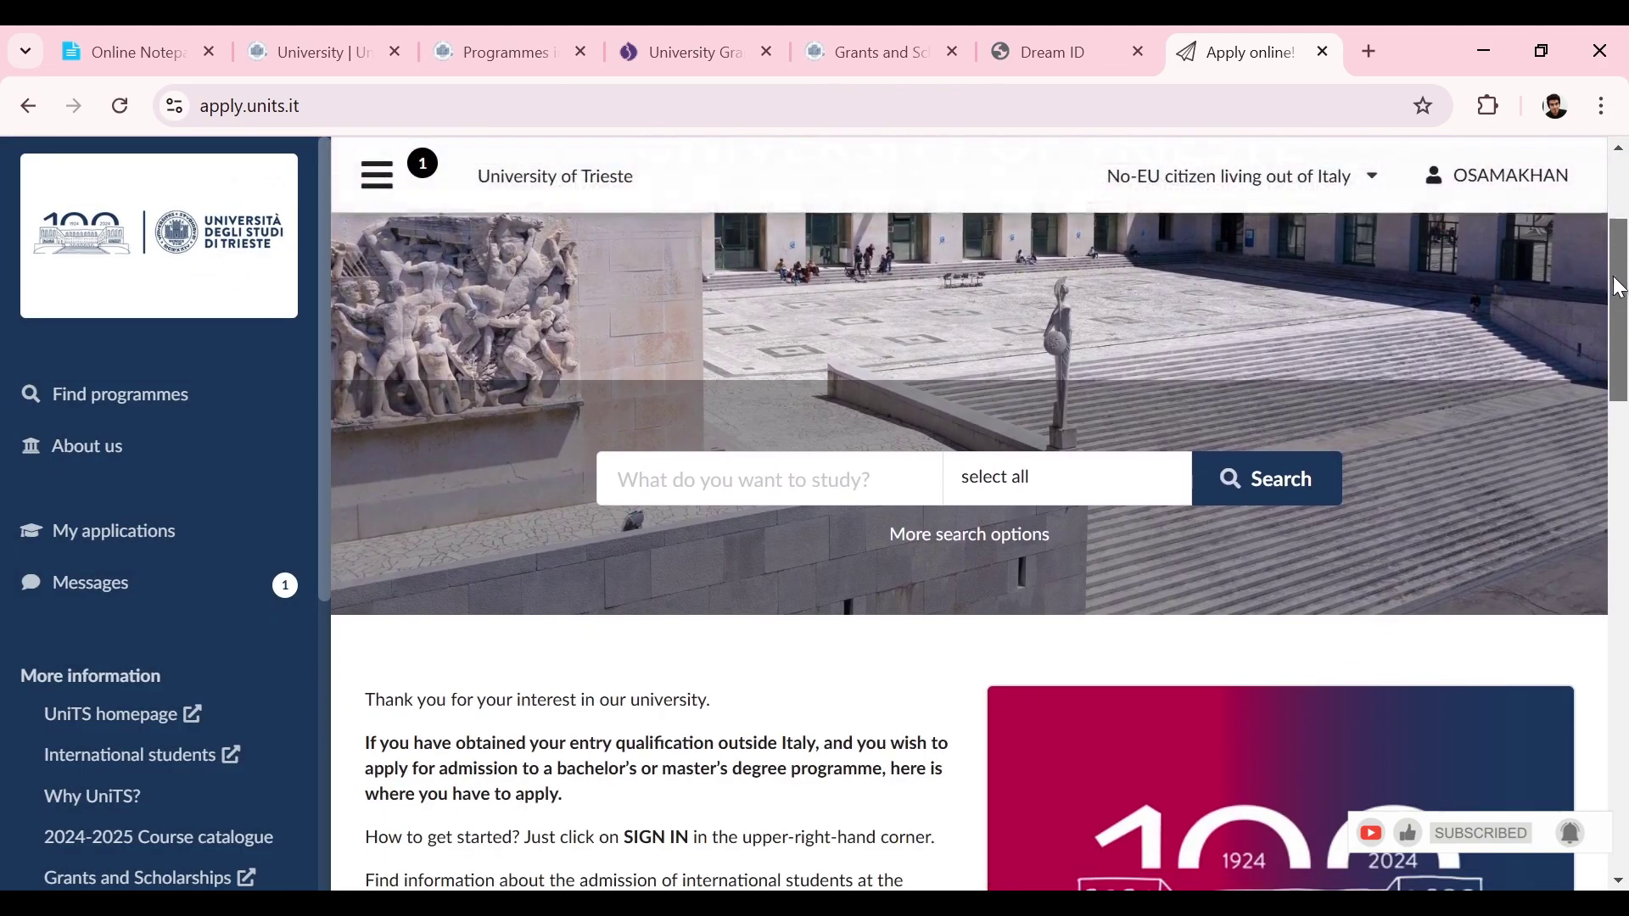
{"action": "scroll", "coordinate": [1624, 229], "scroll_direction": "up", "scroll_amount": 8}
{"action": "scroll", "coordinate": [1624, 229], "scroll_direction": "up", "scroll_amount": 1}
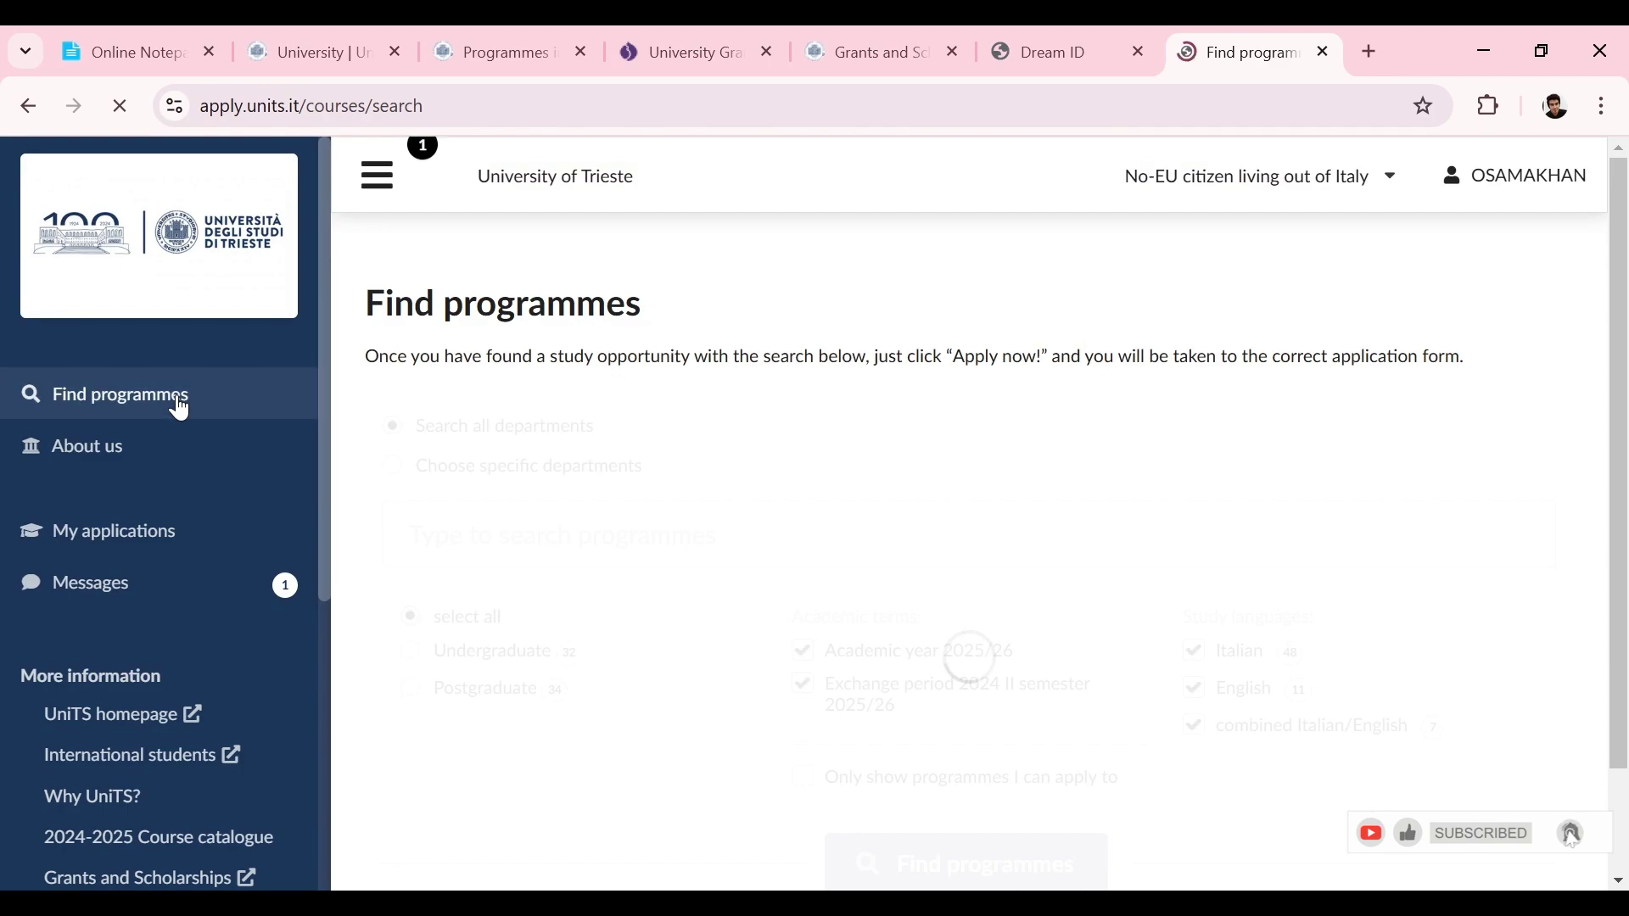
{"action": "mouse_move", "coordinate": [1623, 166]}
{"action": "left_mouse_down"}
{"action": "mouse_move", "coordinate": [1622, 556]}
{"action": "mouse_move", "coordinate": [1623, 171]}
{"action": "left_mouse_up"}
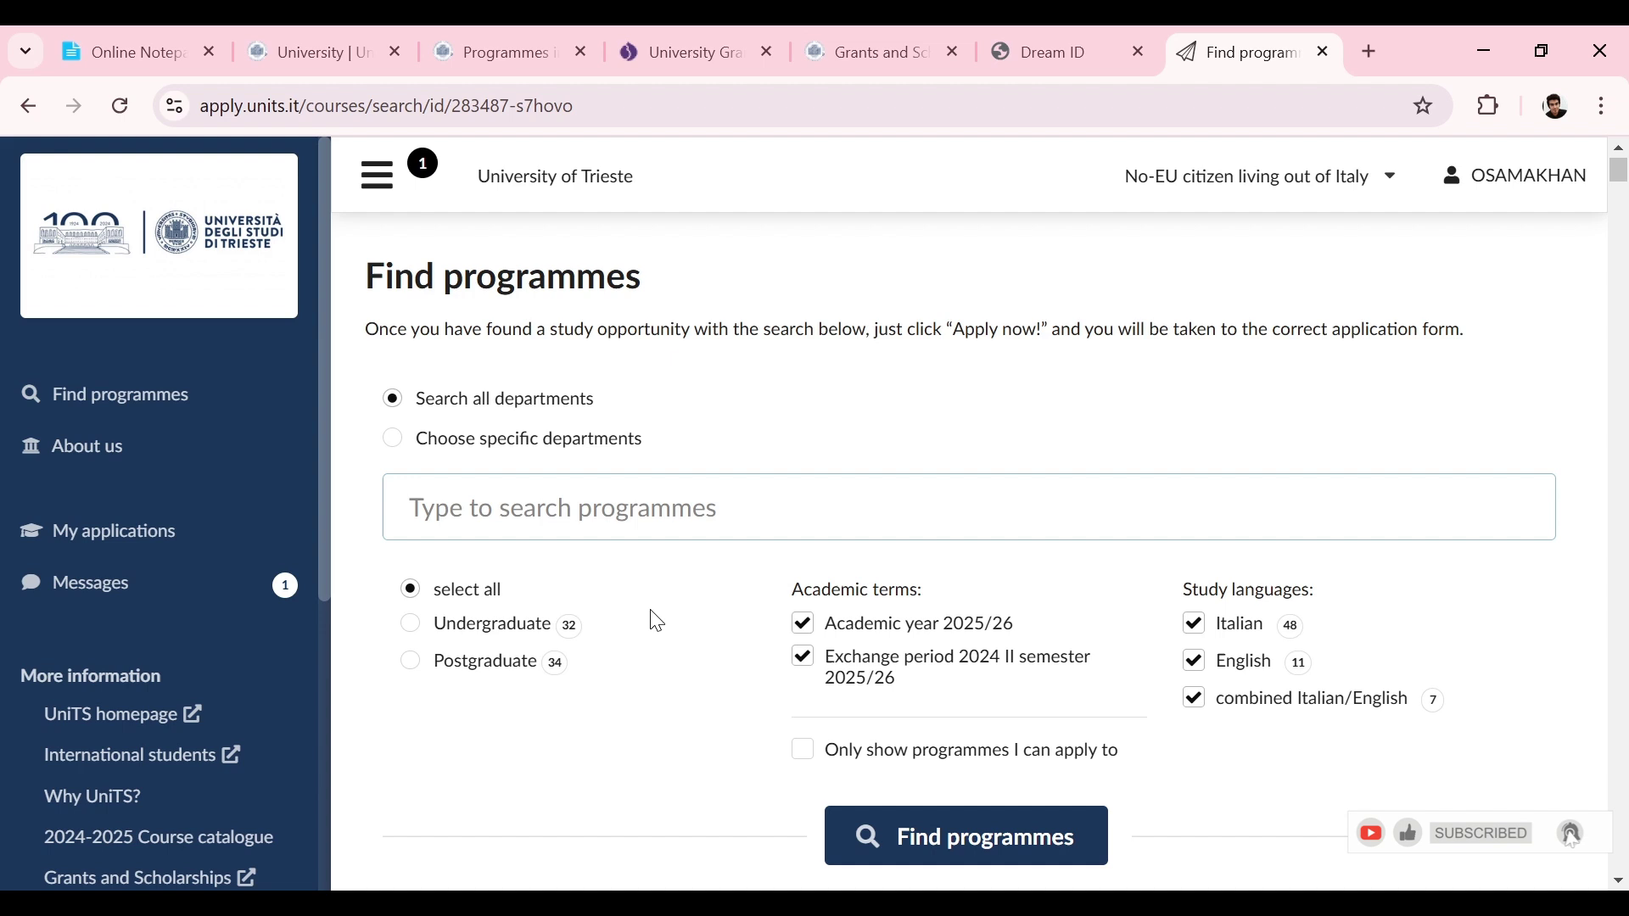
Step: Search Undergraduate programmes, excluding the Exchange period 2024 II semester term and Italian-taught courses
{"action": "left_click", "coordinate": [532, 643]}
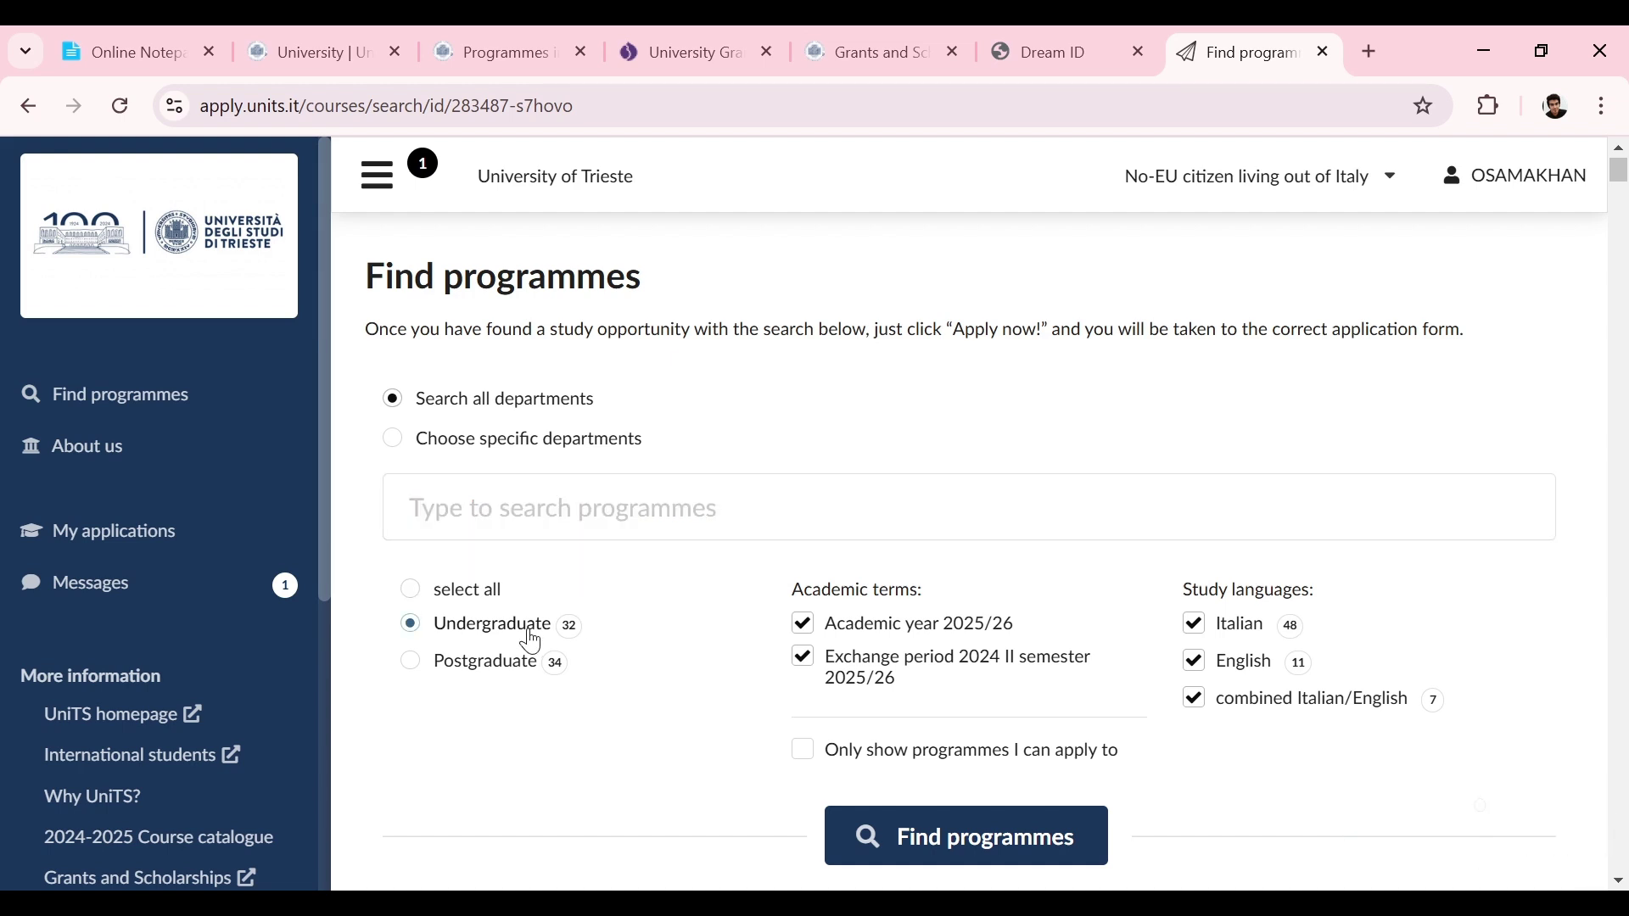
{"action": "left_click", "coordinate": [813, 673]}
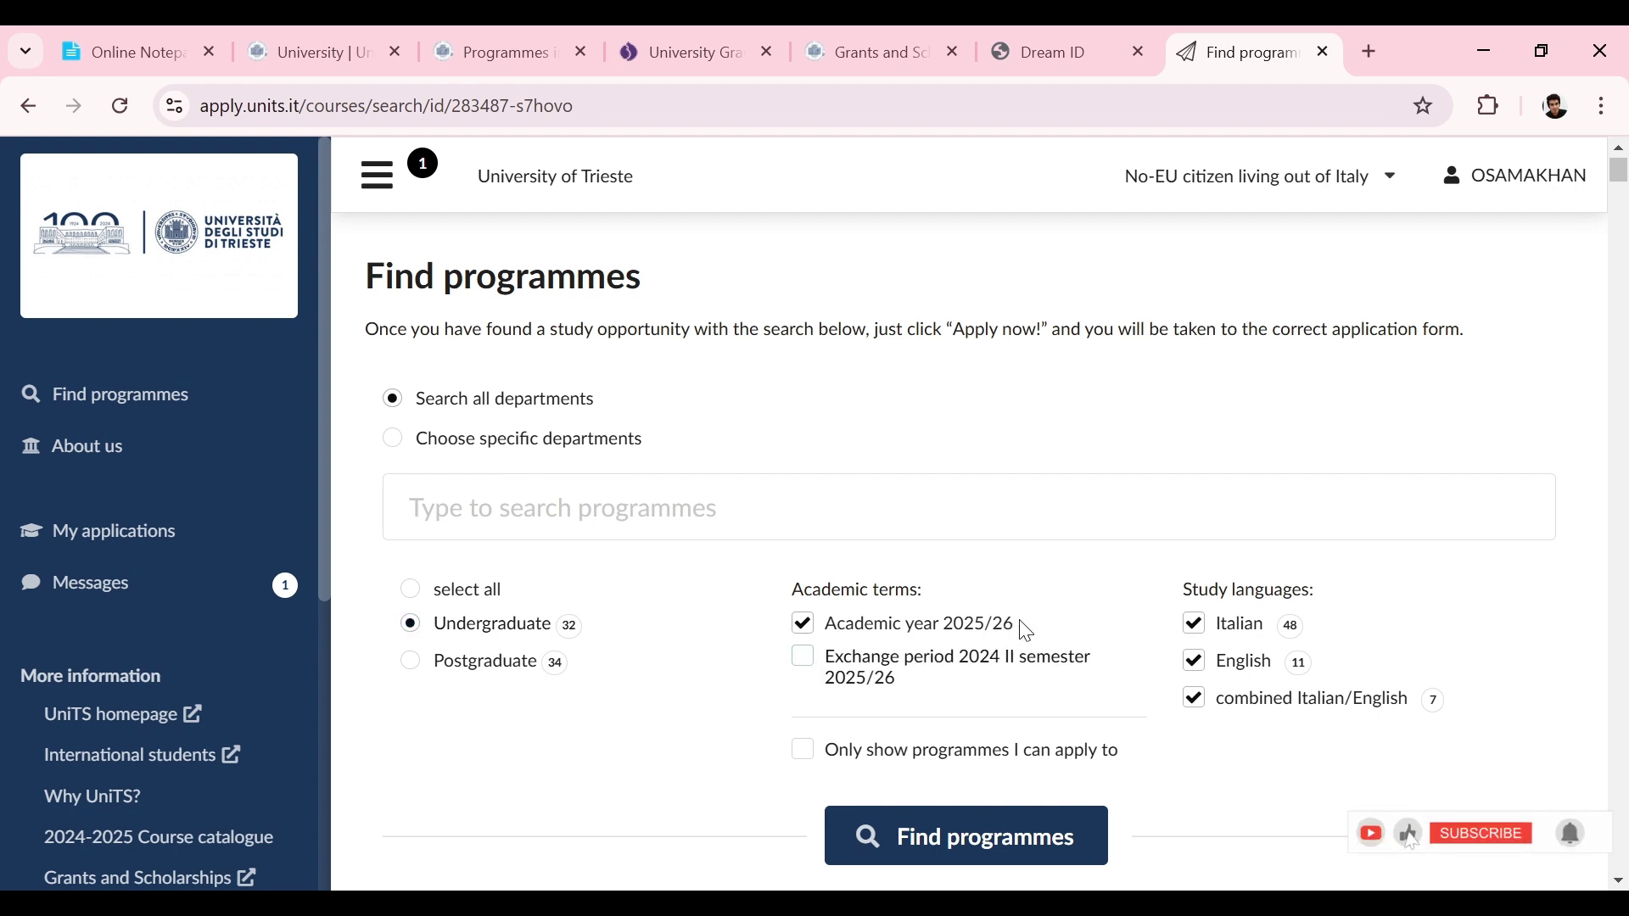
{"action": "left_click", "coordinate": [1195, 624]}
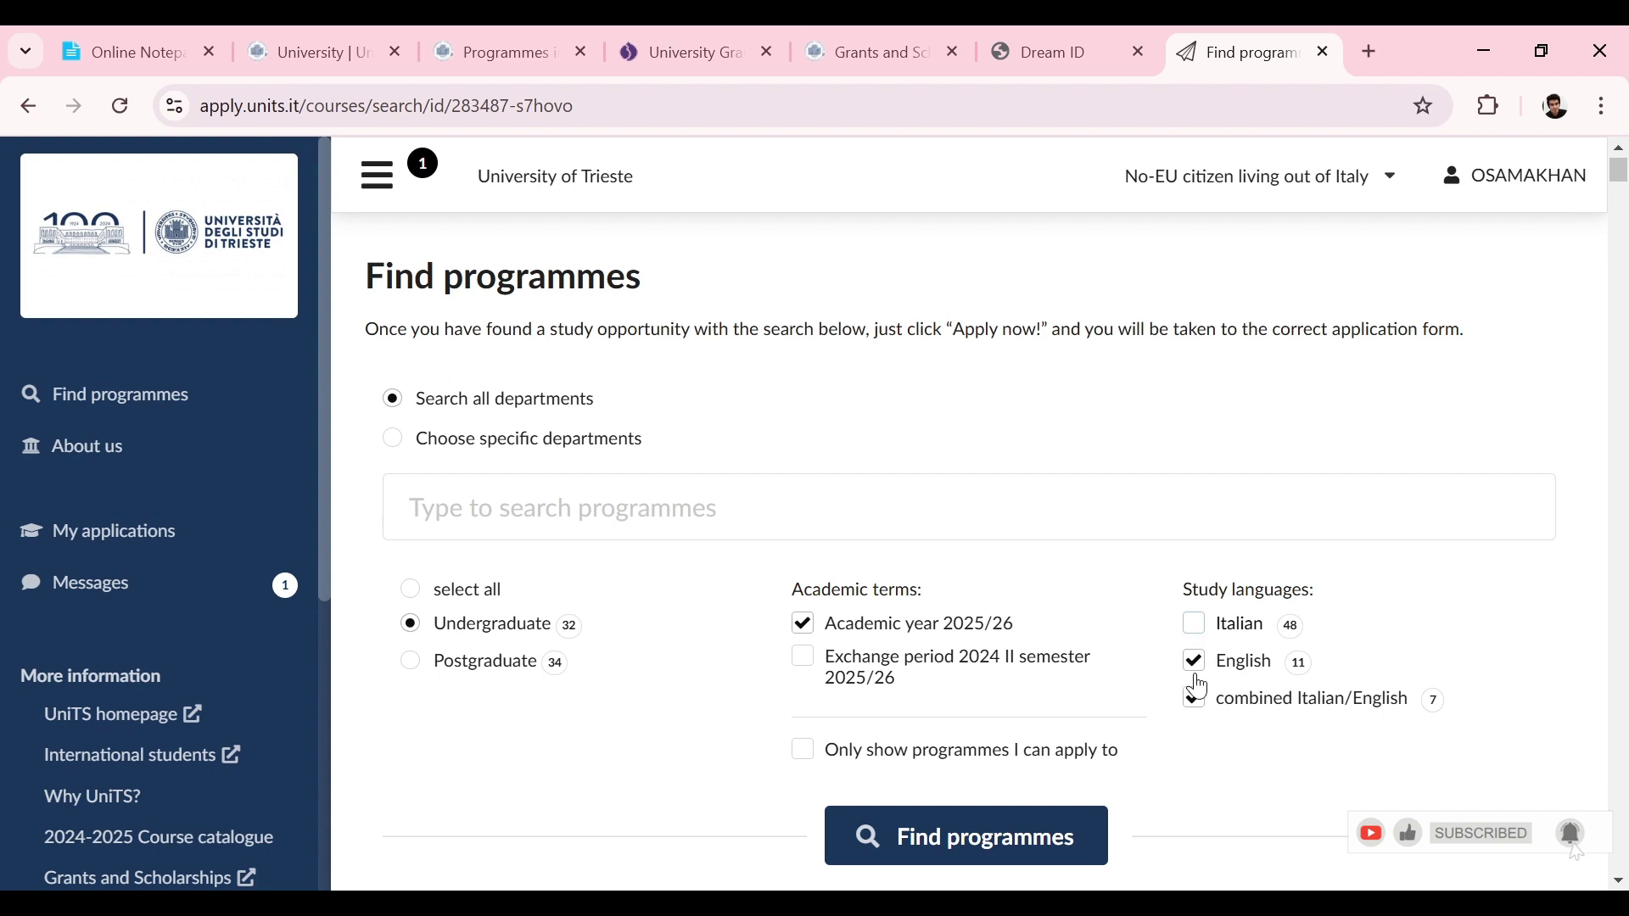
{"action": "left_click", "coordinate": [1027, 836]}
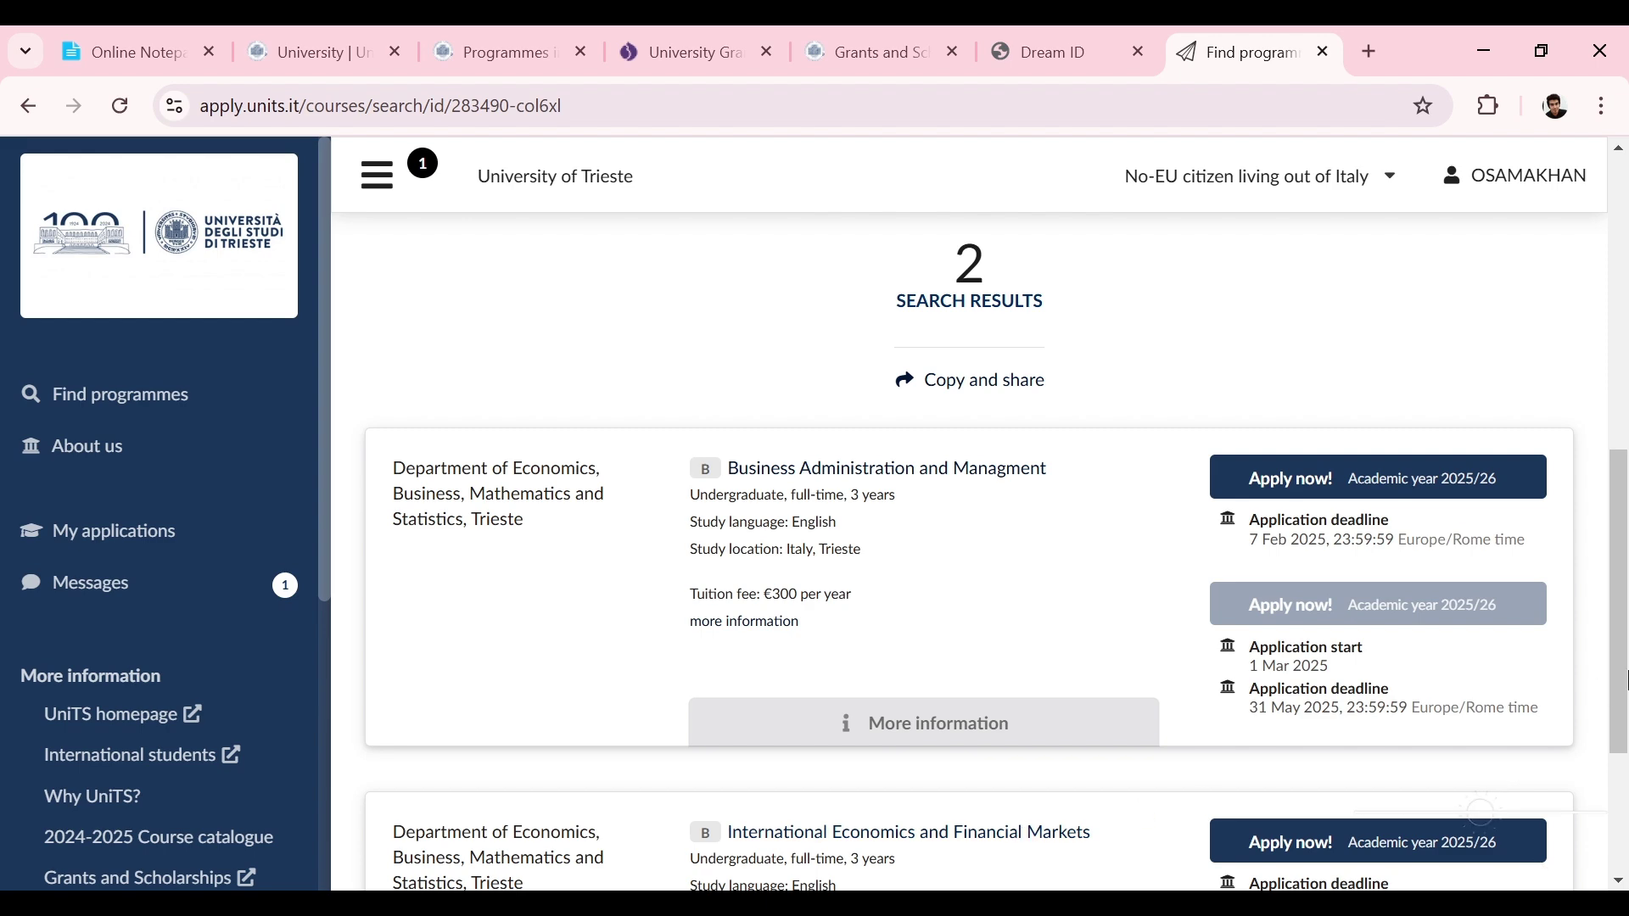
{"action": "scroll", "coordinate": [1619, 670], "scroll_direction": "down", "scroll_amount": 1}
{"action": "mouse_move", "coordinate": [1620, 671]}
{"action": "left_mouse_down"}
{"action": "mouse_move", "coordinate": [1619, 772]}
{"action": "mouse_move", "coordinate": [1623, 583]}
{"action": "mouse_move", "coordinate": [1624, 742]}
{"action": "mouse_move", "coordinate": [1626, 689]}
{"action": "left_mouse_up"}
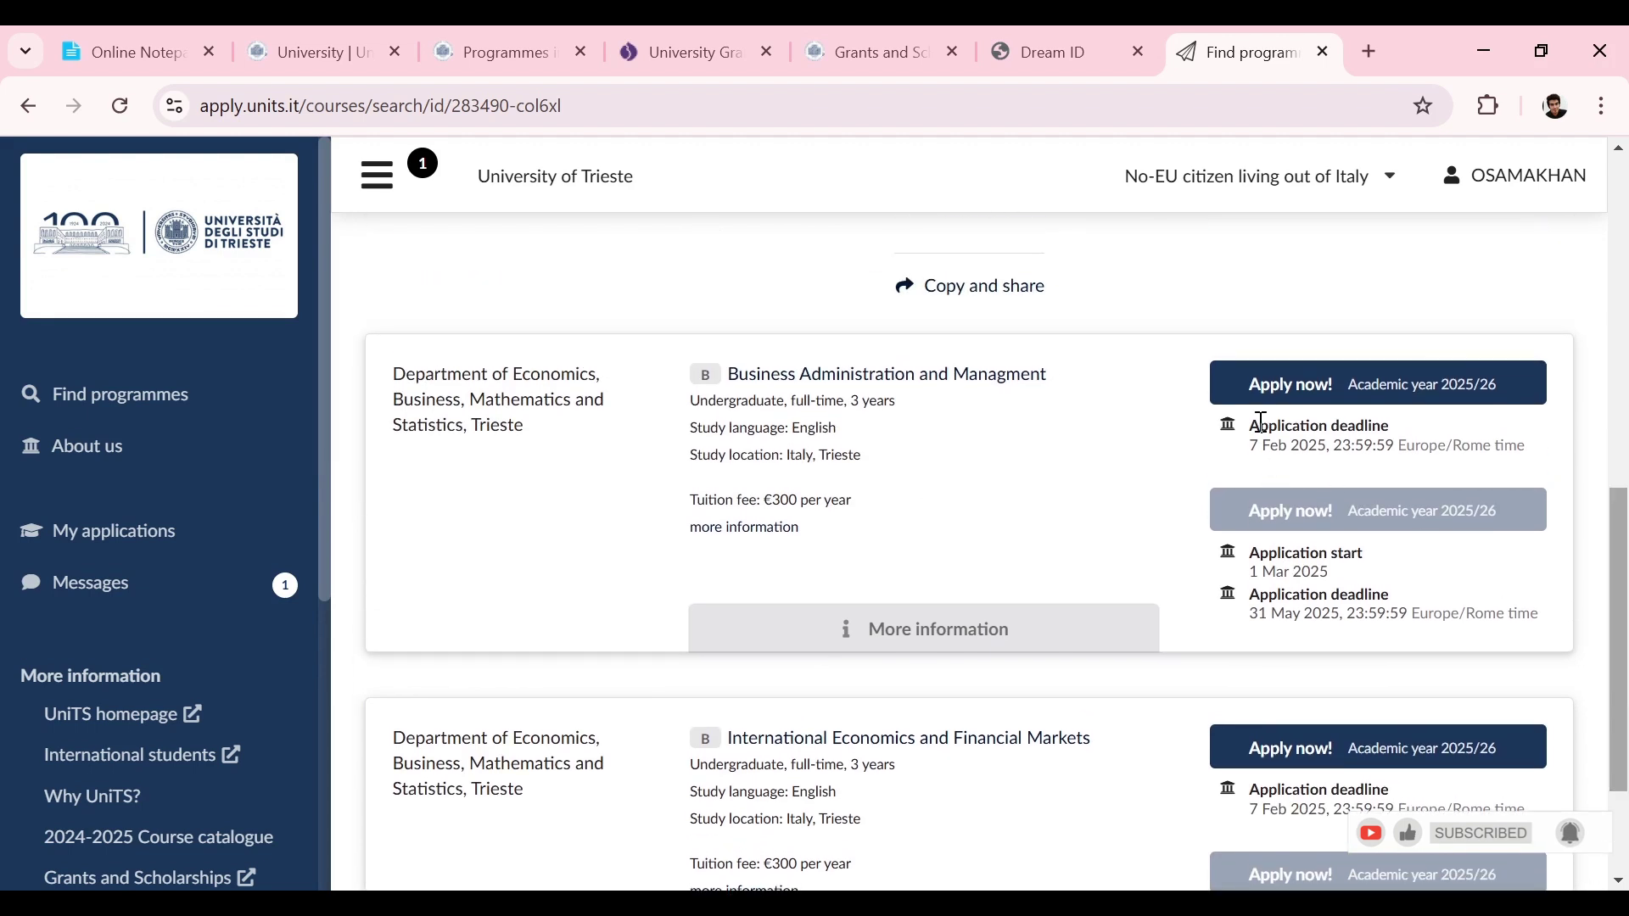
{"action": "left_click_drag", "start_coordinate": [1625, 633], "coordinate": [1622, 365]}
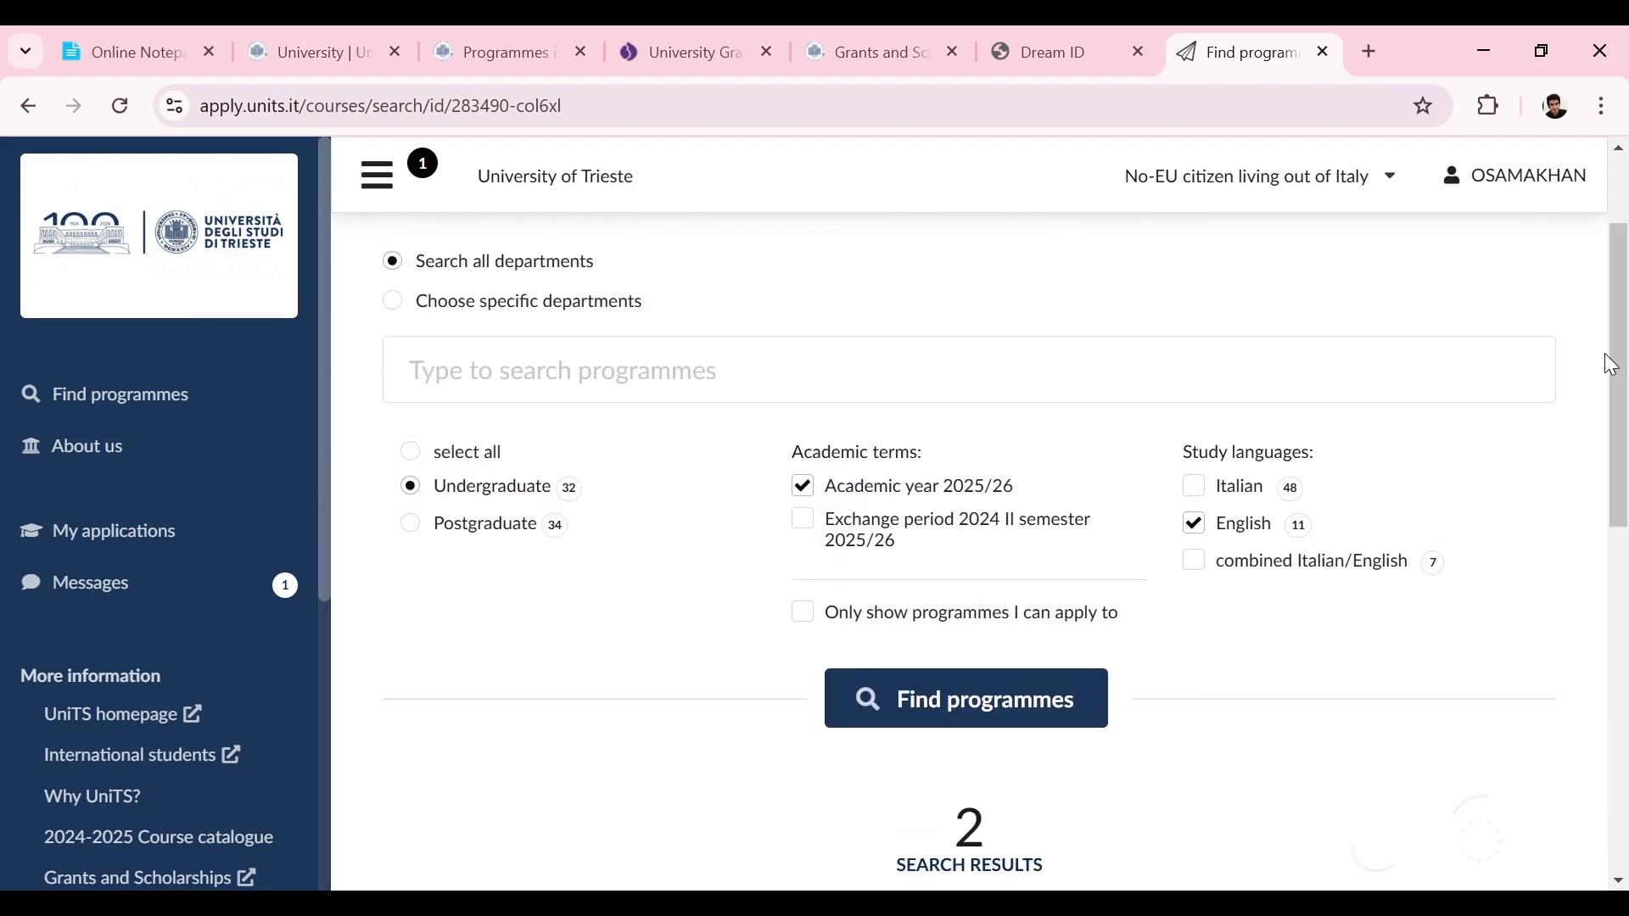
{"action": "left_click", "coordinate": [497, 533]}
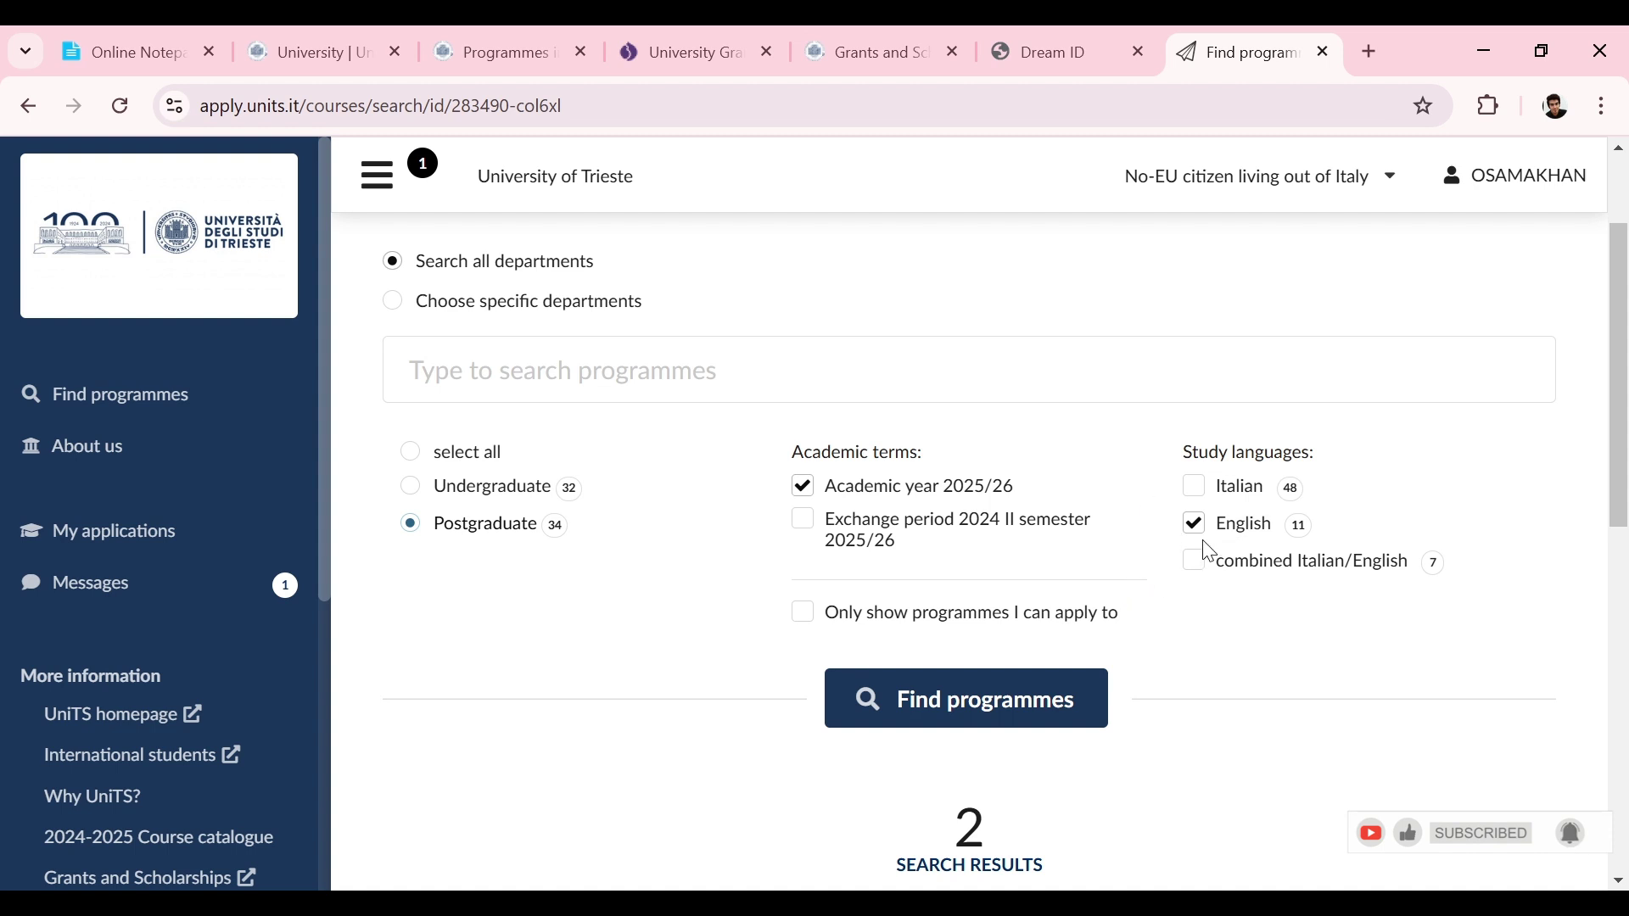
{"action": "left_click", "coordinate": [1010, 692]}
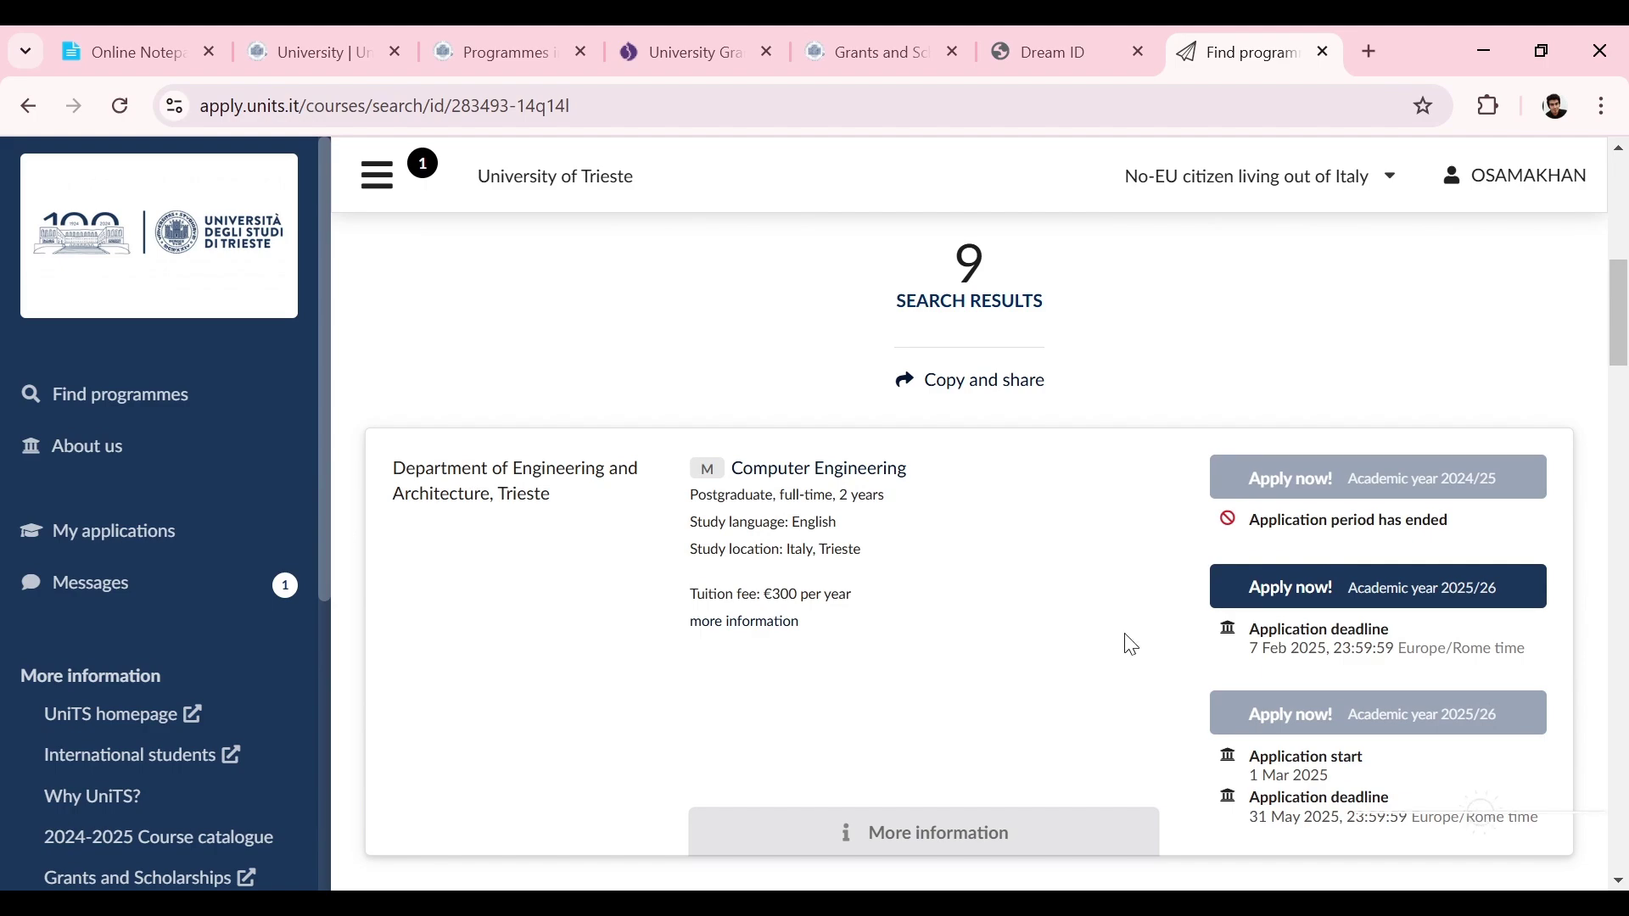
{"action": "left_click_drag", "start_coordinate": [1625, 322], "coordinate": [1577, 342]}
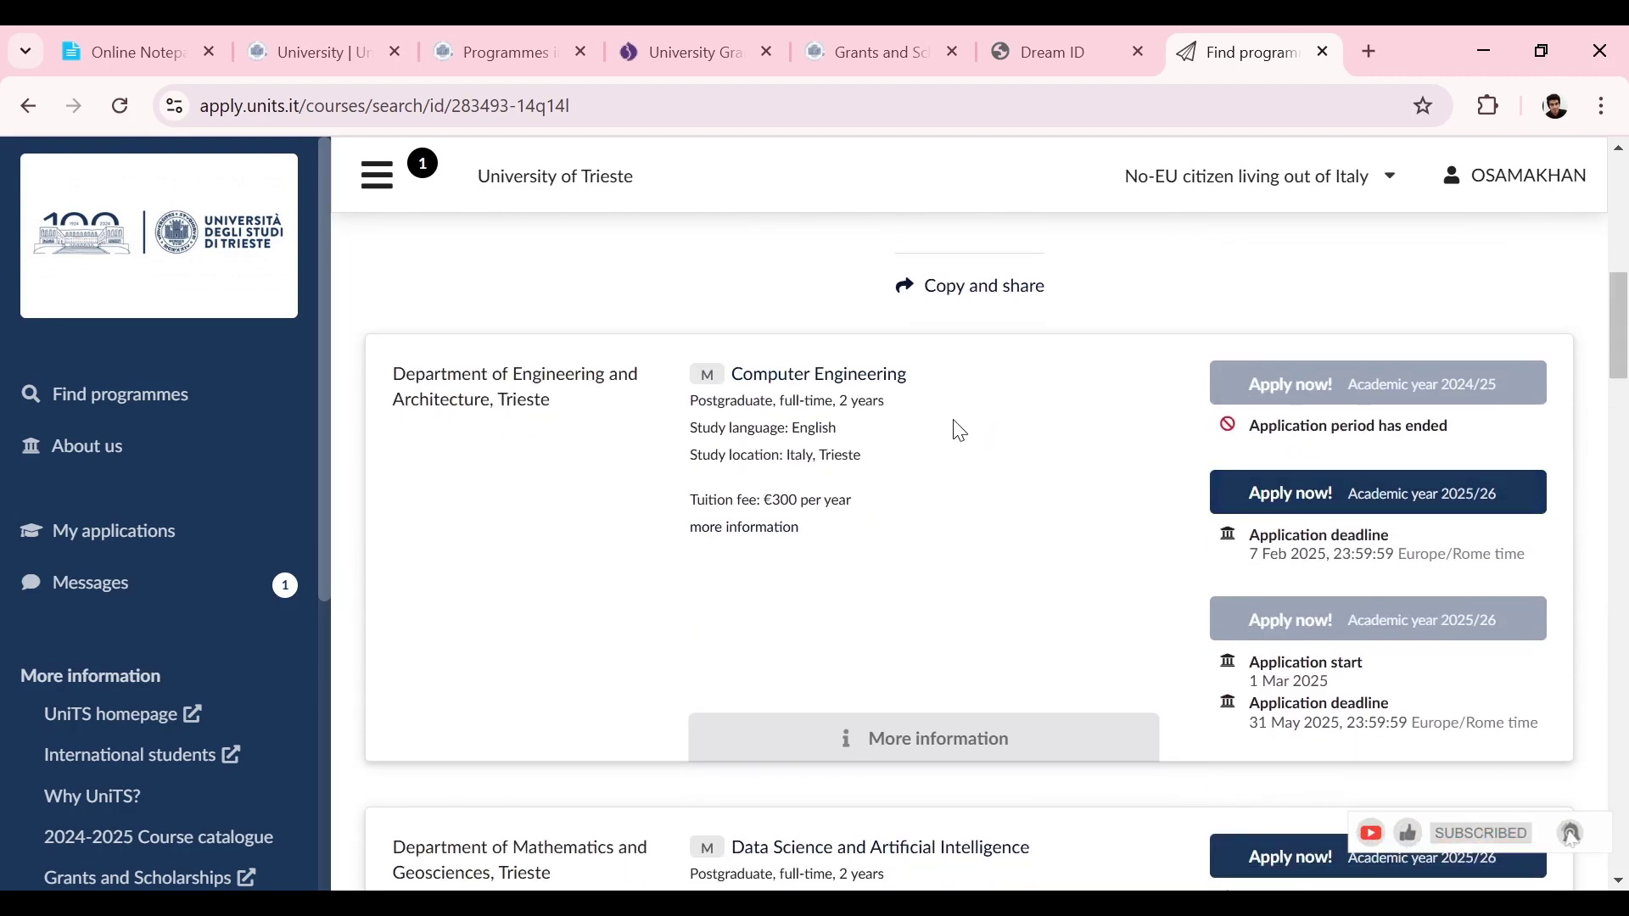
Step: Start a 2025/26 application for Computer Engineering and review its programme choice
{"action": "left_click", "coordinate": [1282, 502]}
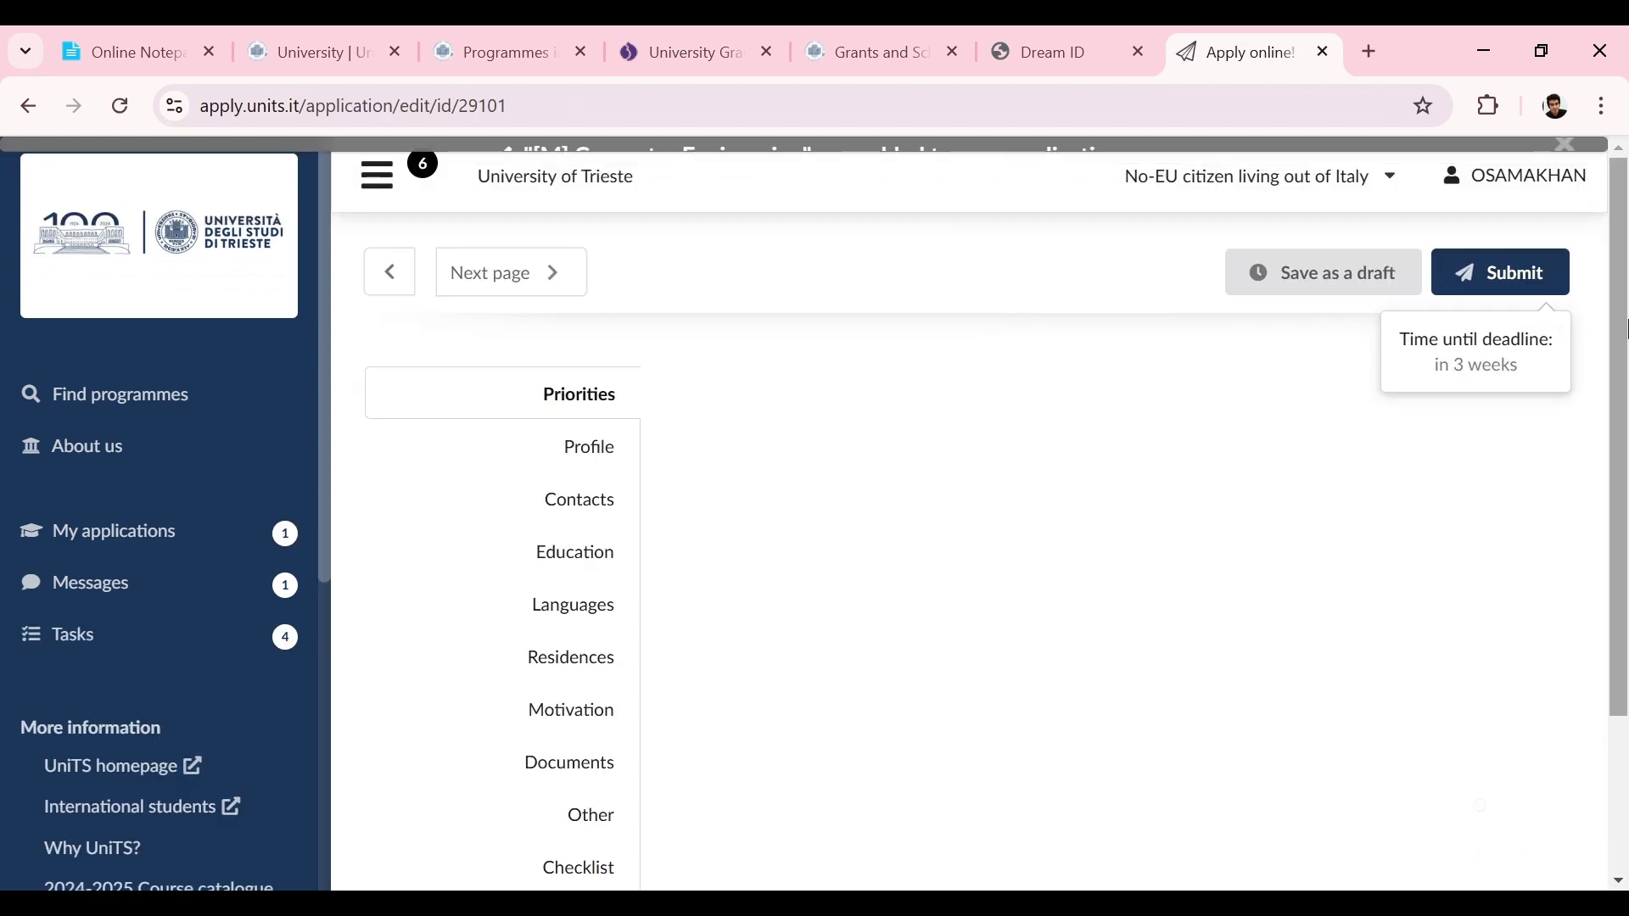
{"action": "scroll", "coordinate": [1626, 446], "scroll_direction": "down", "scroll_amount": 2}
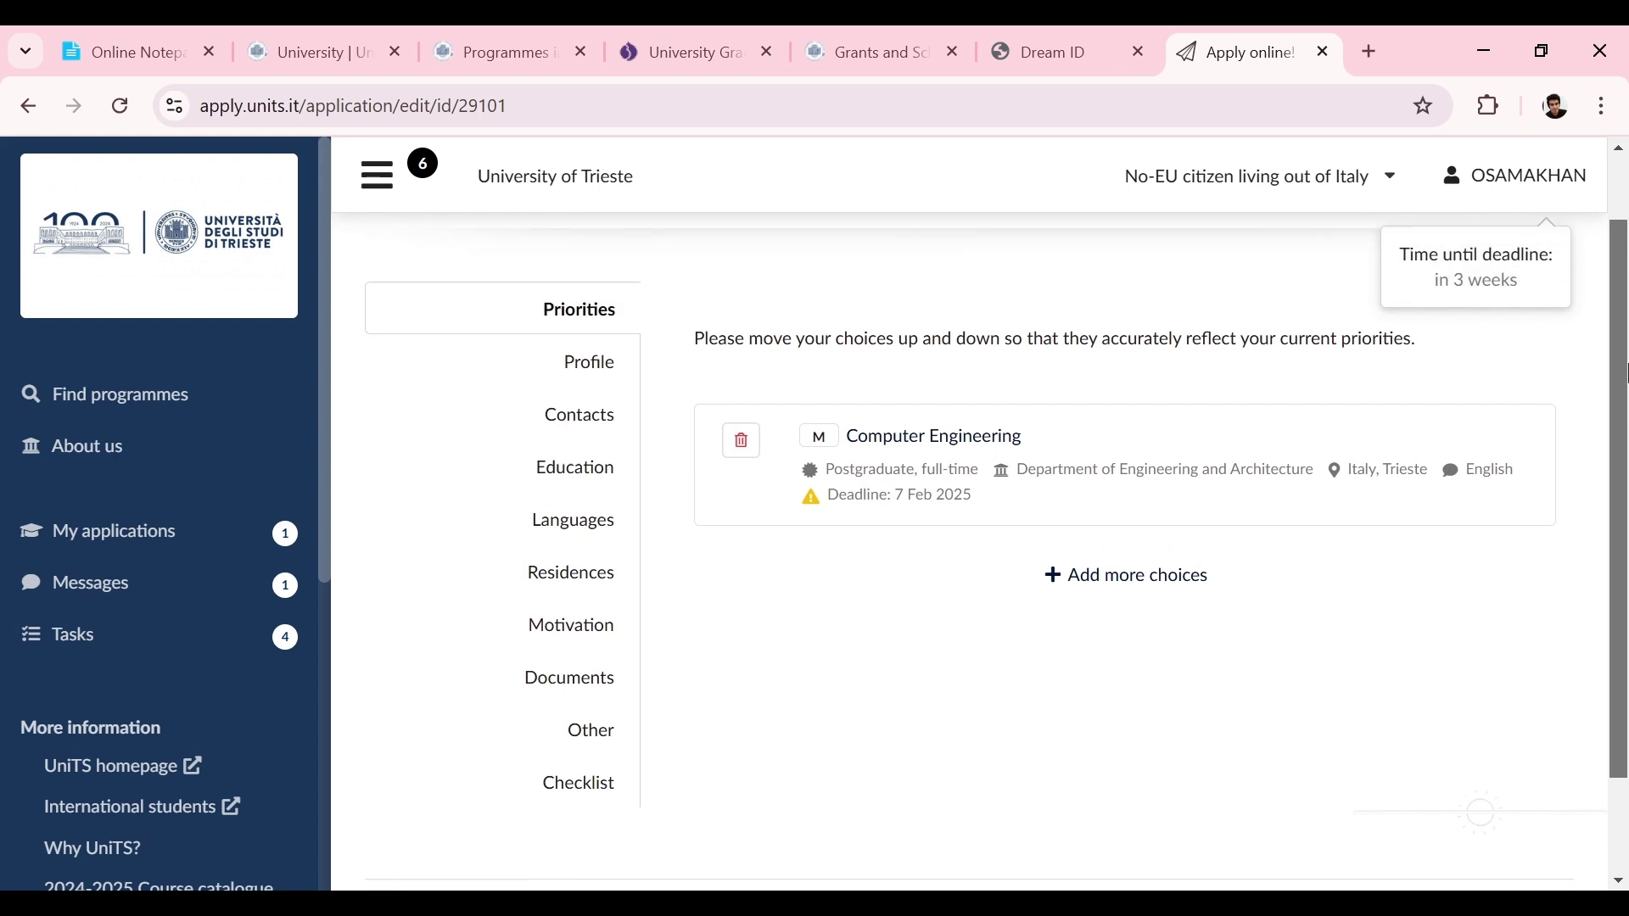
{"action": "left_click_drag", "start_coordinate": [1626, 446], "coordinate": [1626, 276]}
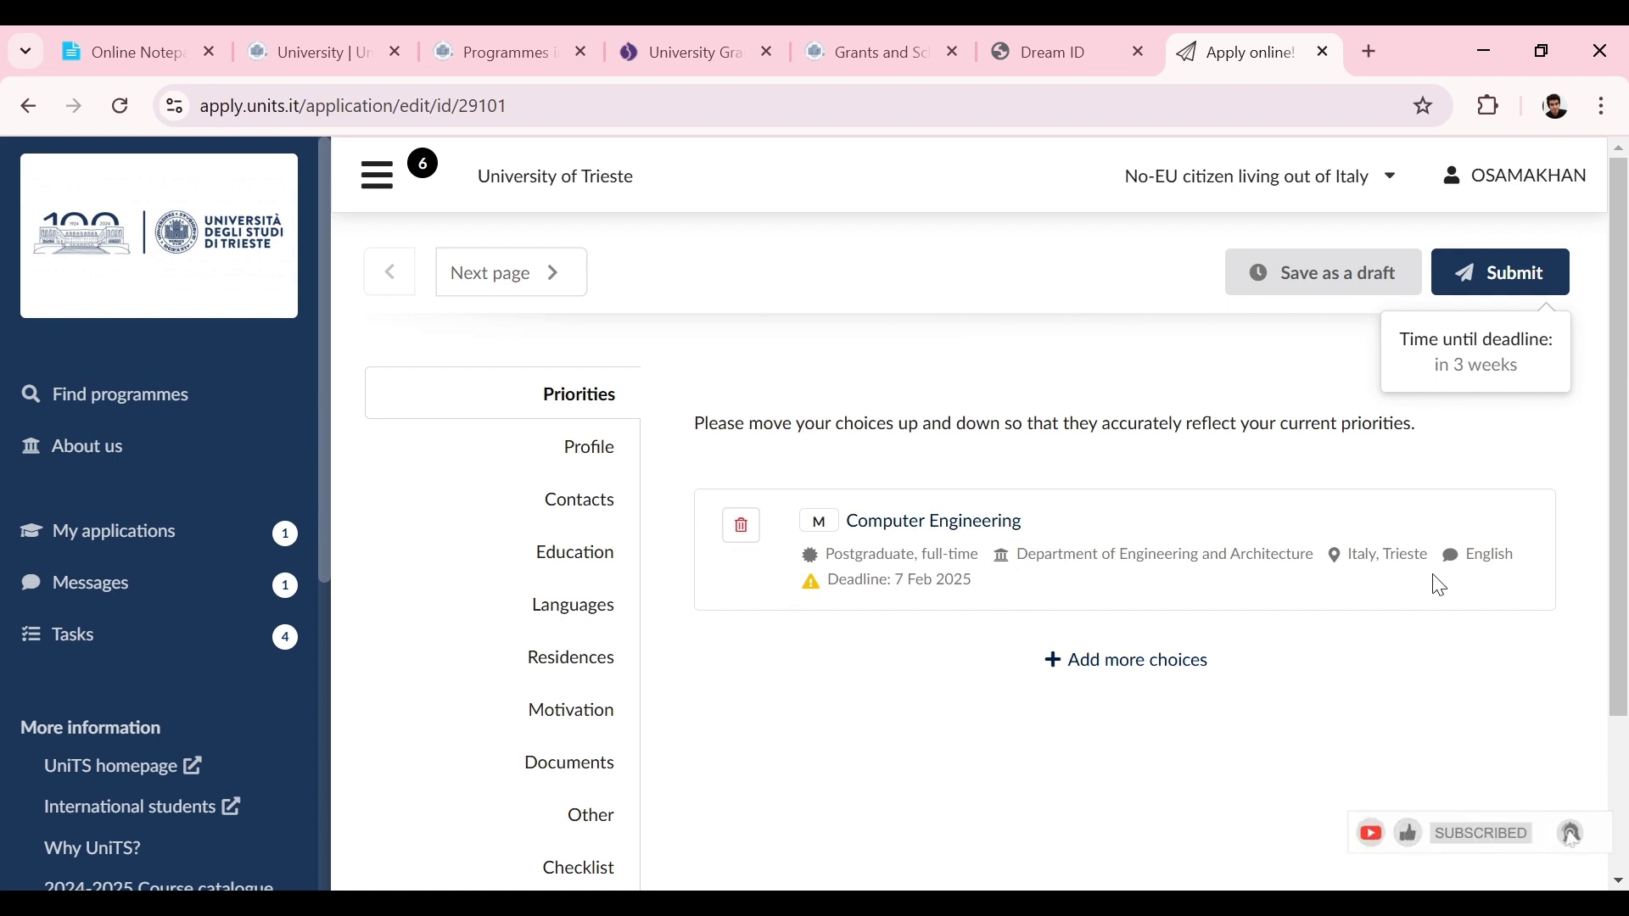
{"action": "left_click_drag", "start_coordinate": [1627, 517], "coordinate": [1622, 449]}
{"action": "left_click", "coordinate": [575, 458]}
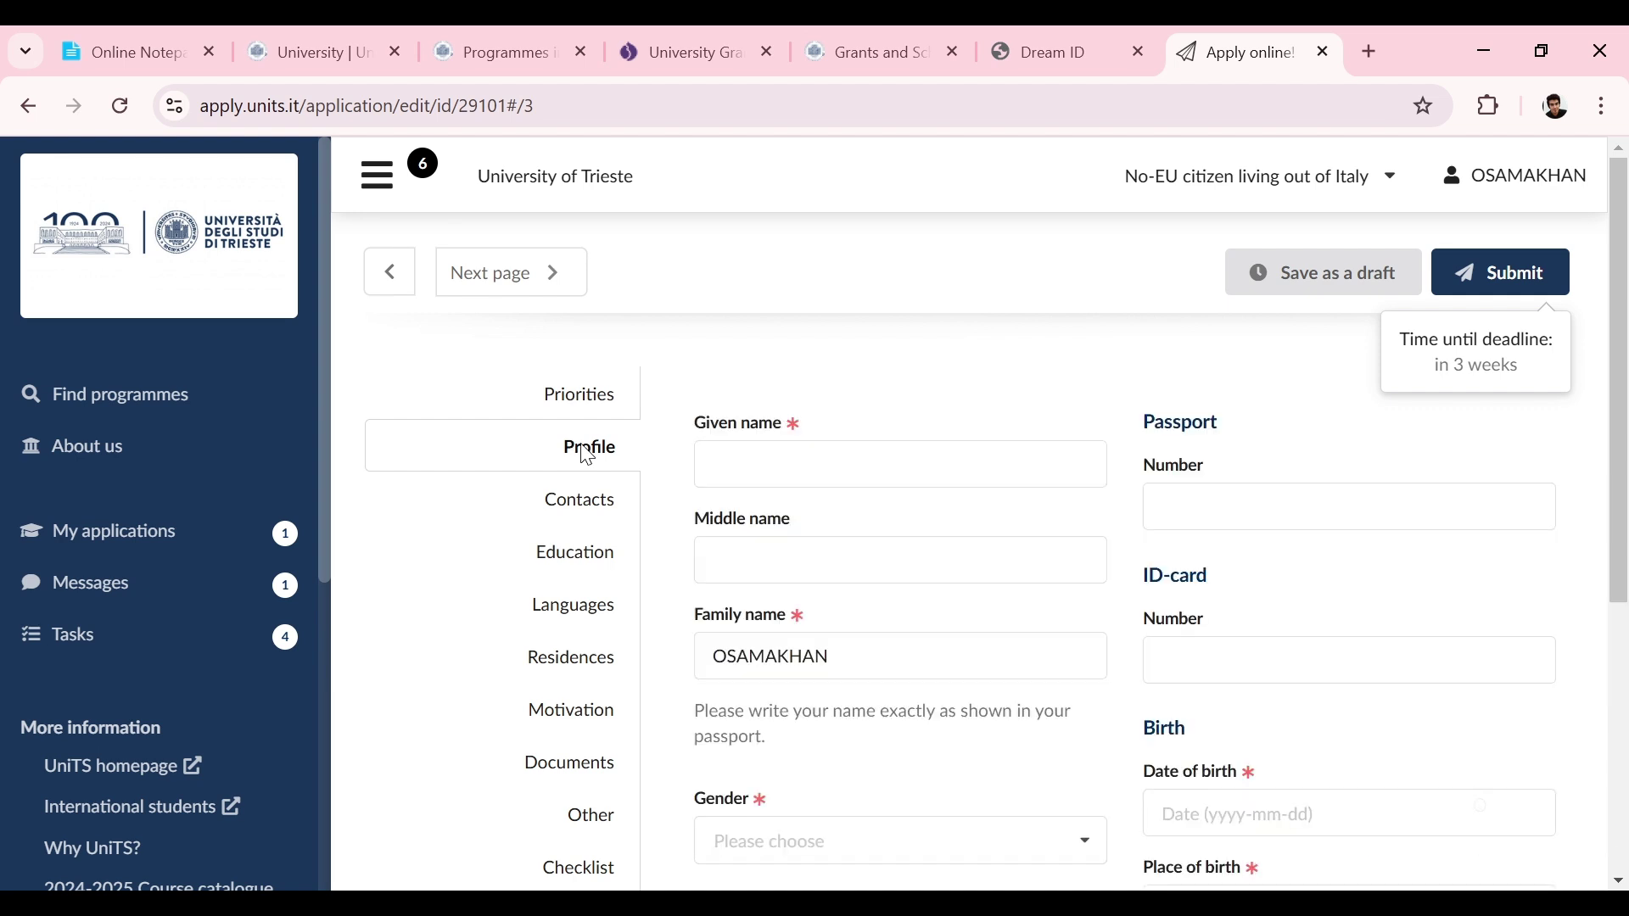
Step: Complete the given name, correct the family name, and set gender to male
{"action": "left_click_drag", "start_coordinate": [1627, 365], "coordinate": [1621, 424]}
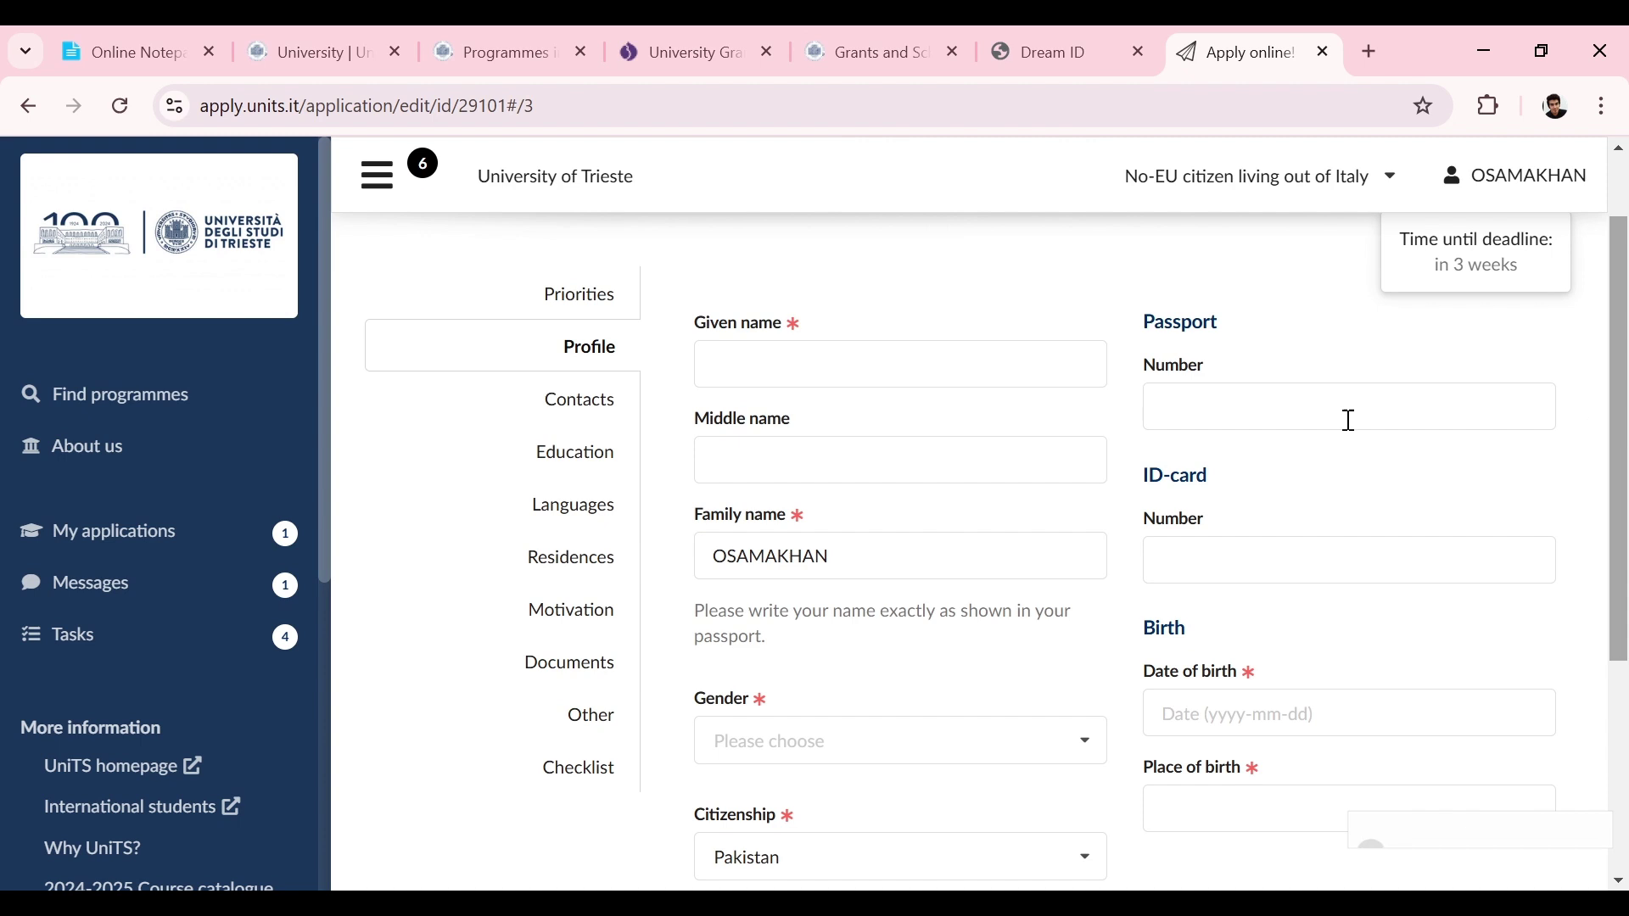
{"action": "left_click", "coordinate": [948, 366]}
{"action": "type", "text": "osama"}
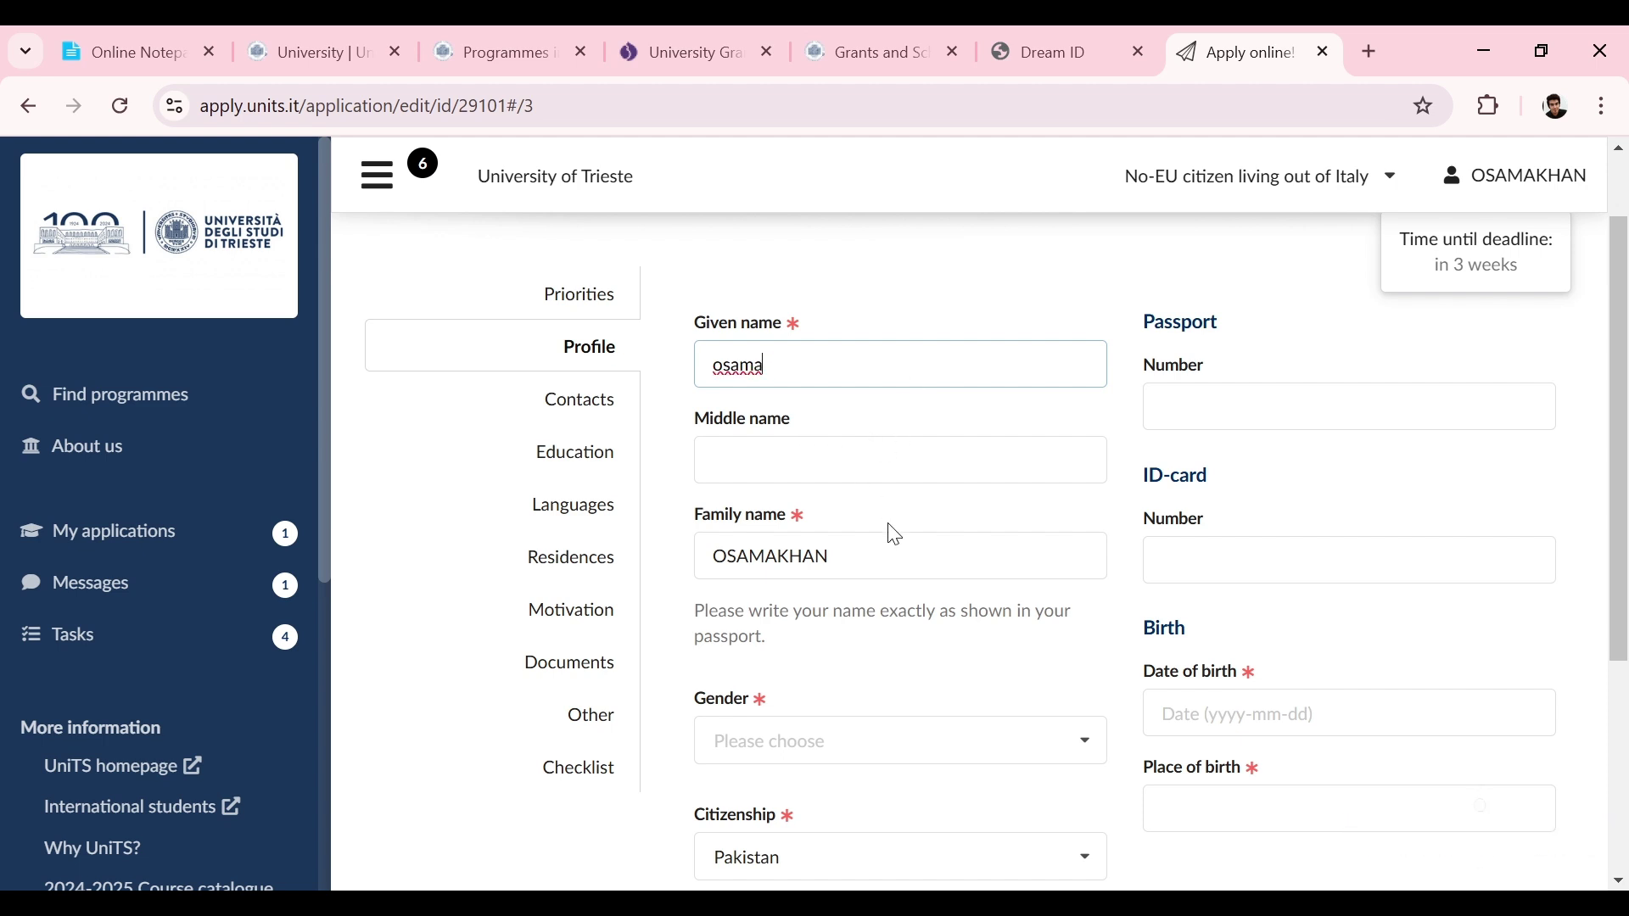
{"action": "left_click", "coordinate": [779, 556]}
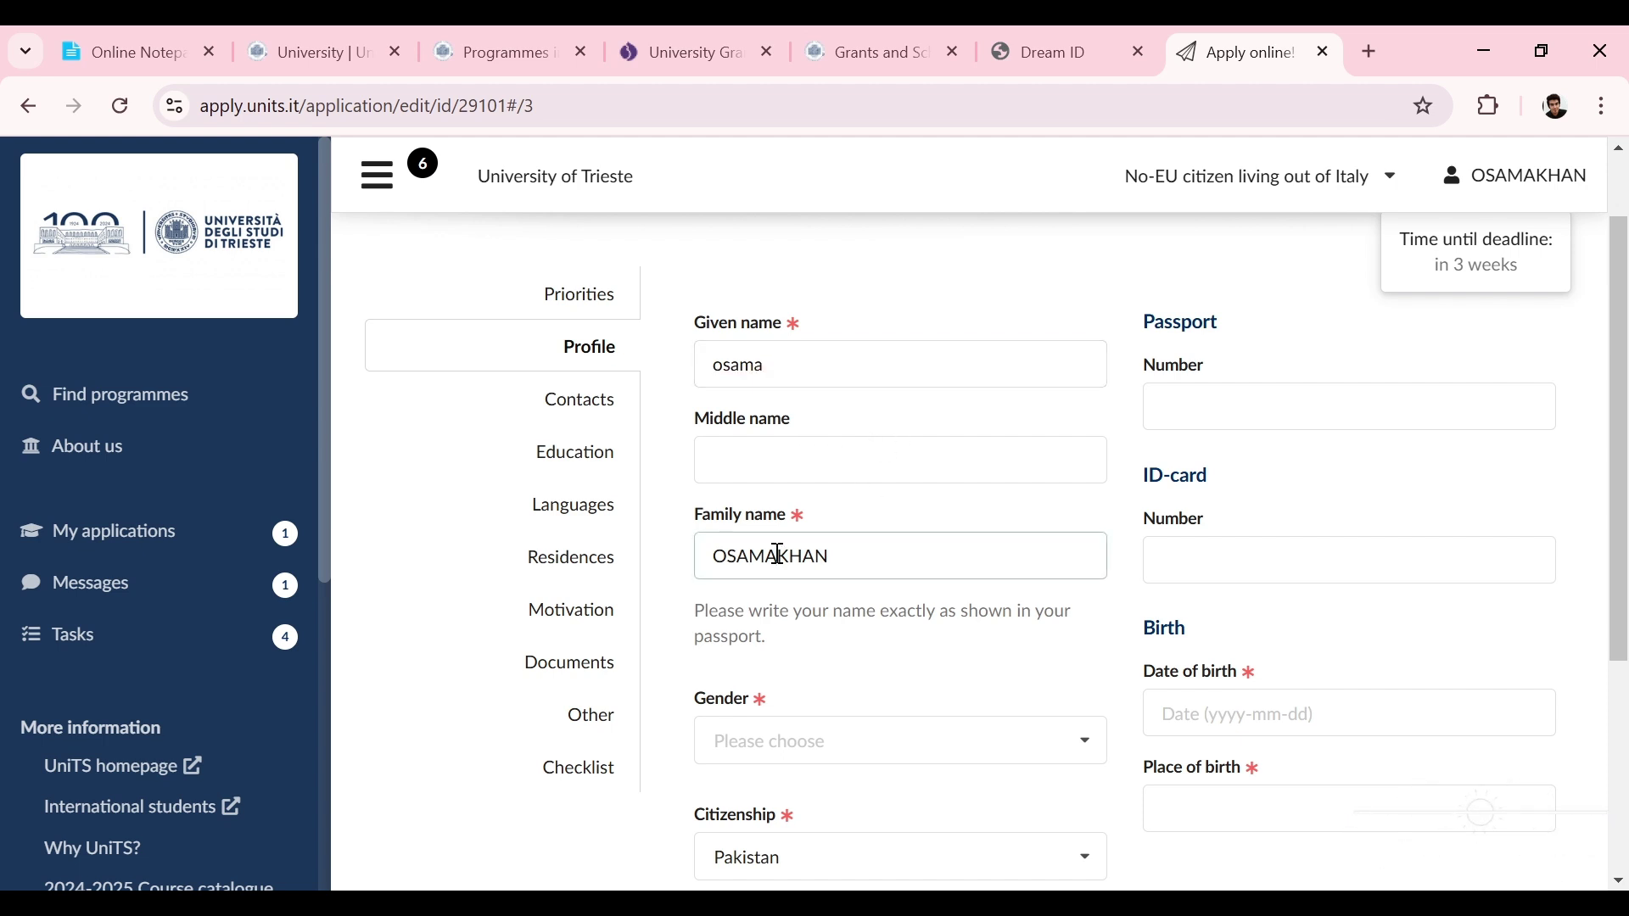
{"action": "key", "text": "BackSpace"}
{"action": "key", "text": "BackSpace"}
{"action": "key", "text": "BackSpace"}
{"action": "key", "text": "BackSpace"}
{"action": "key", "text": "BackSpace"}
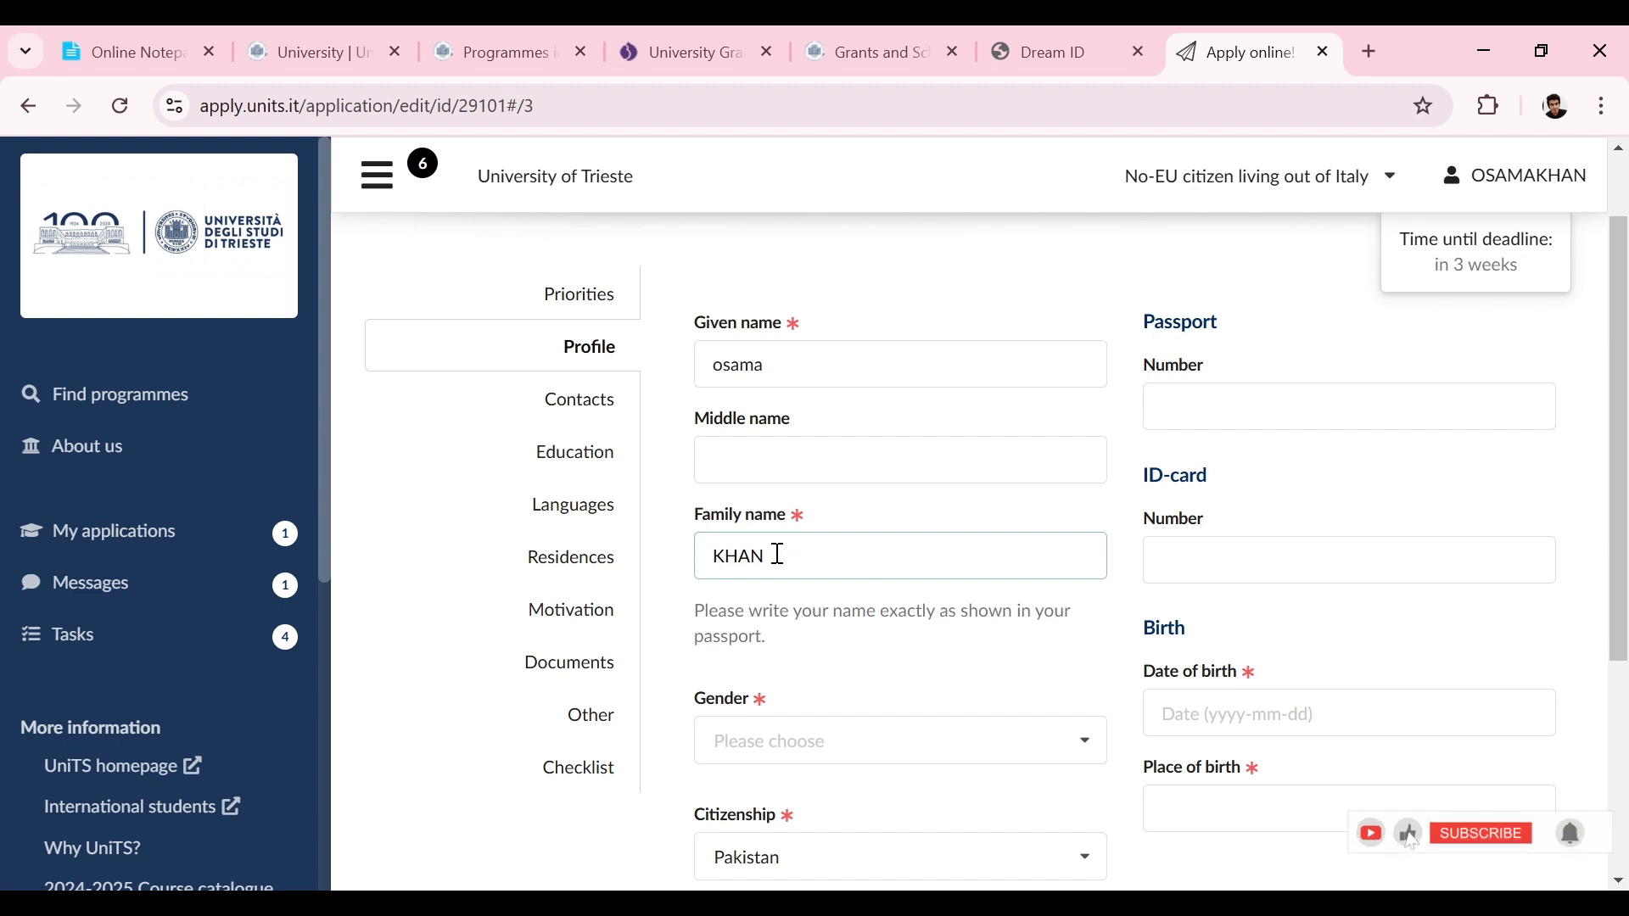
{"action": "left_click_drag", "start_coordinate": [1617, 412], "coordinate": [1612, 501]}
{"action": "left_click", "coordinate": [1010, 577]}
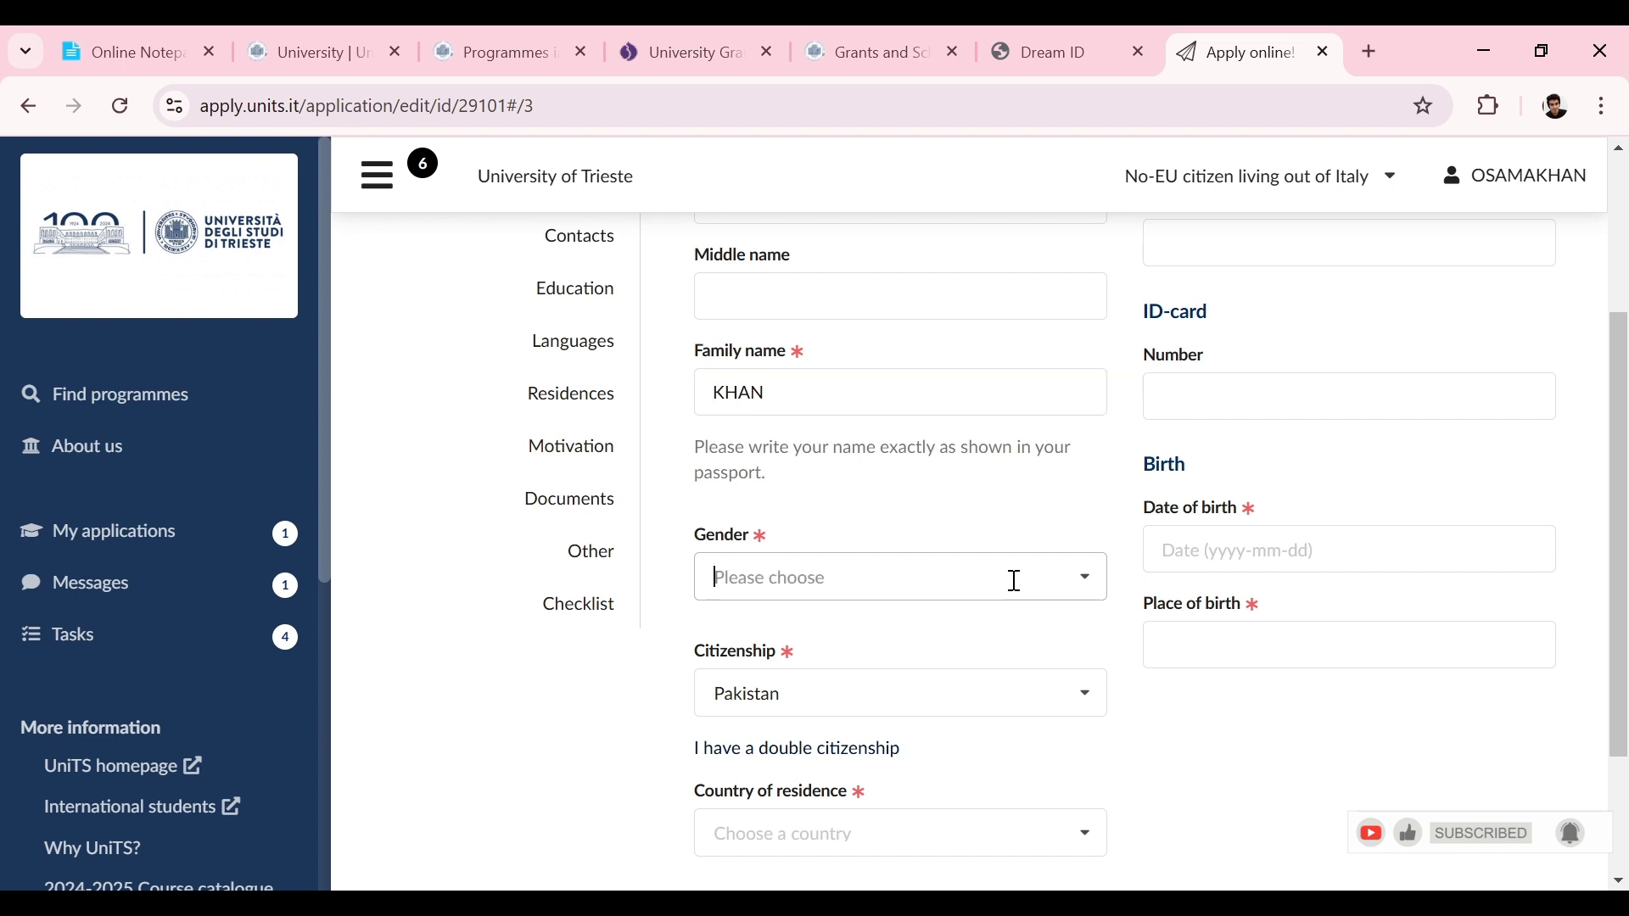
{"action": "left_click", "coordinate": [759, 639]}
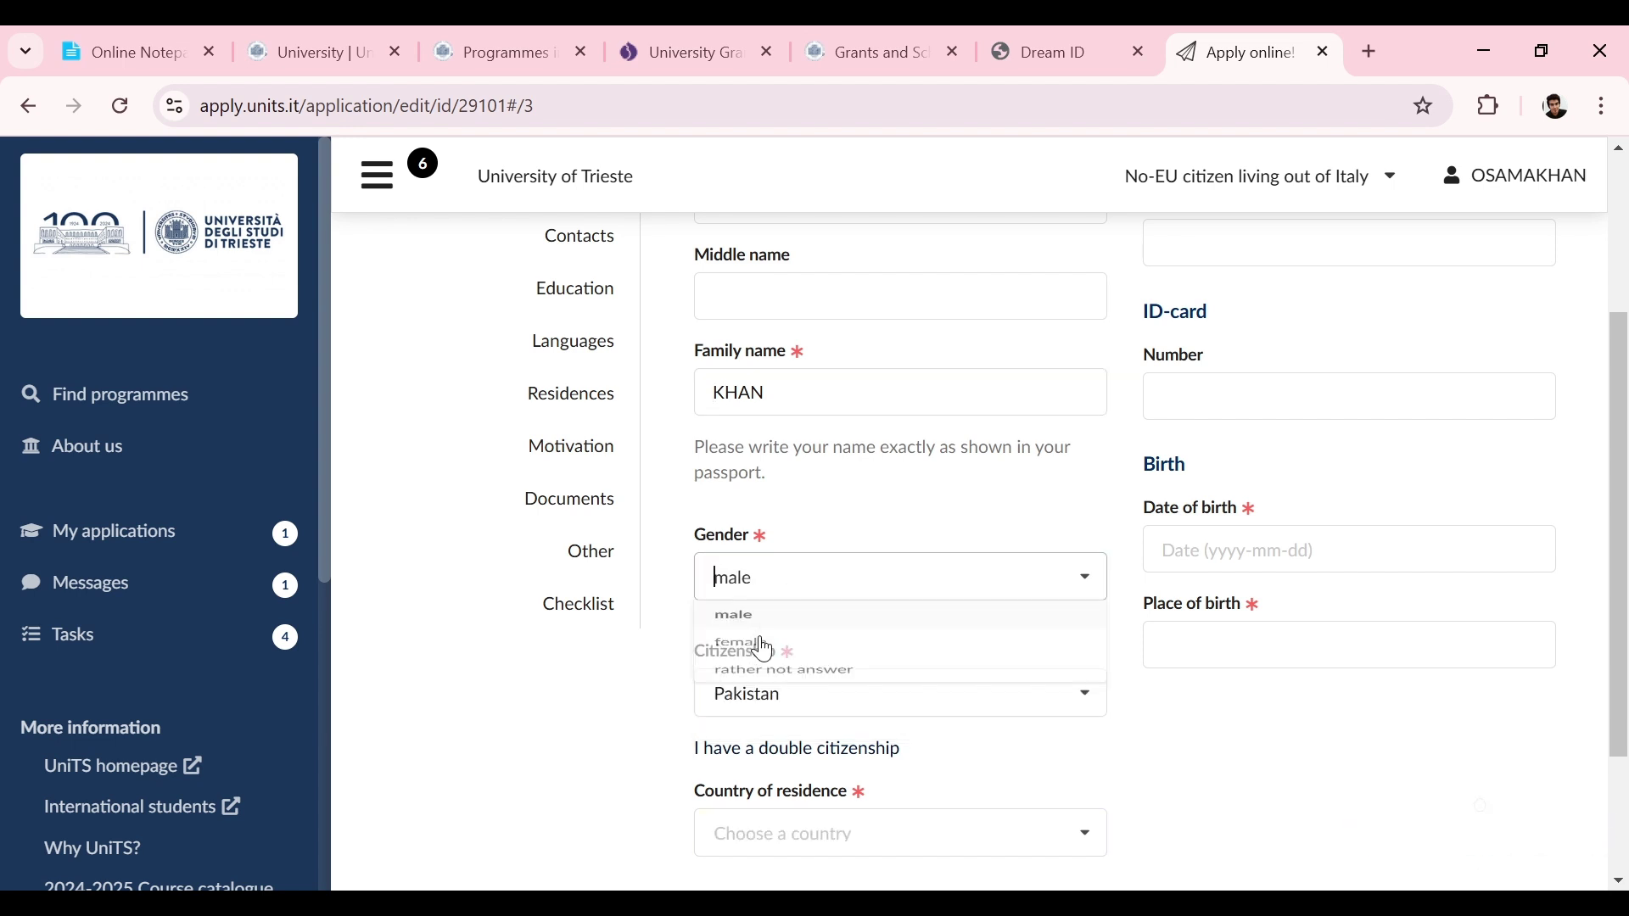
Step: Set country of residence to Pakistan and enter the passport number
{"action": "left_click_drag", "start_coordinate": [1626, 585], "coordinate": [1615, 678]}
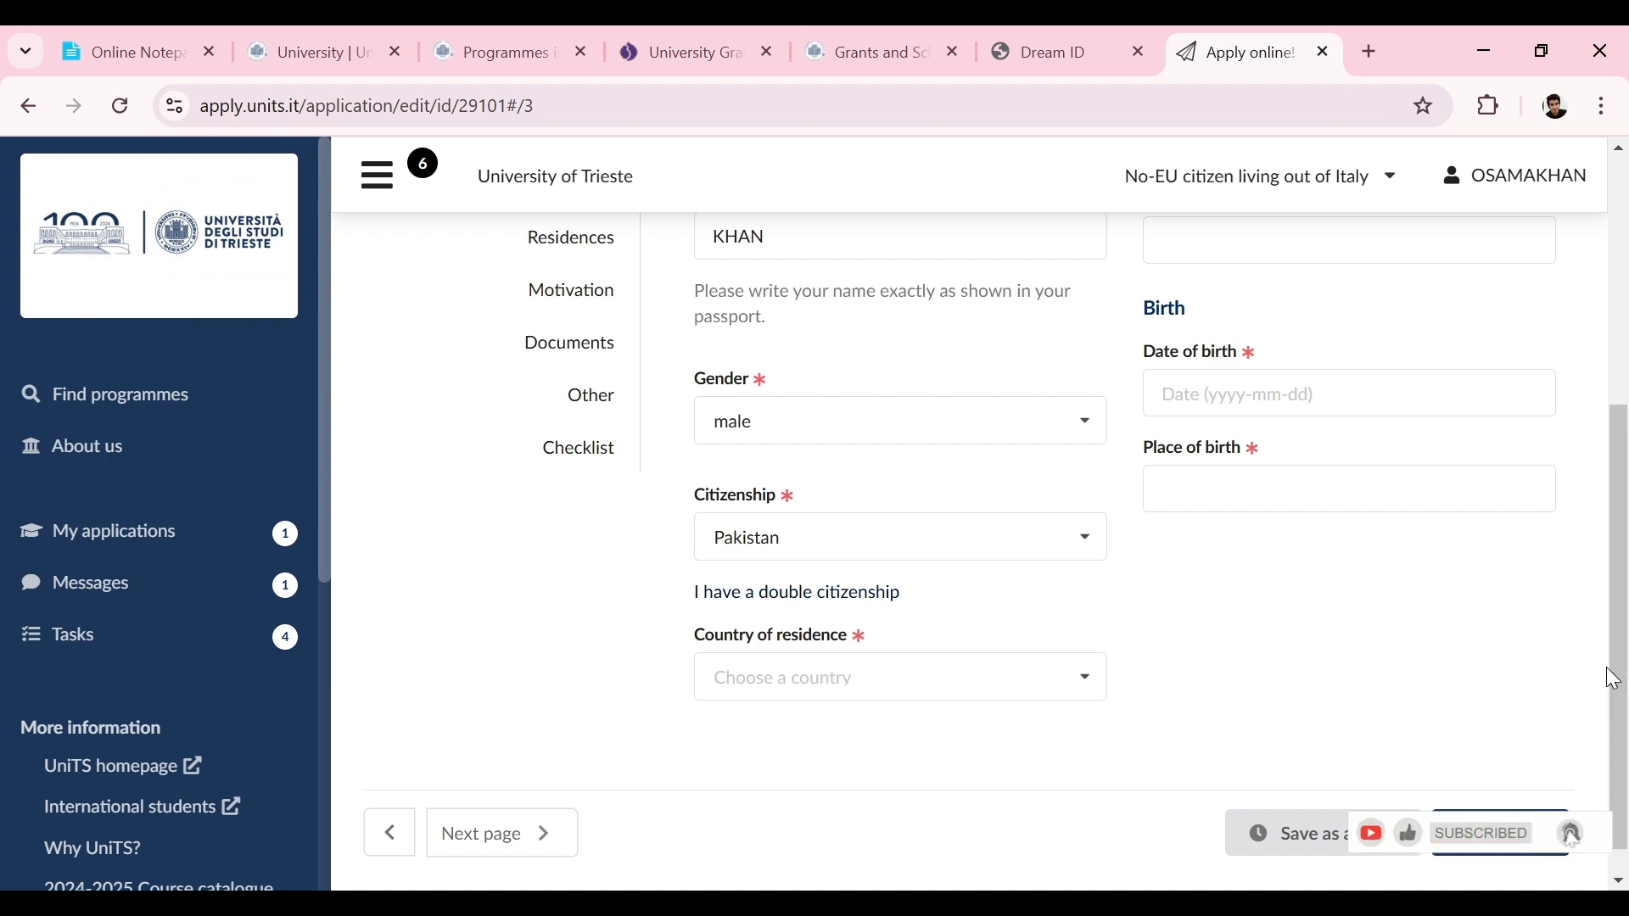
{"action": "left_click", "coordinate": [1021, 674]}
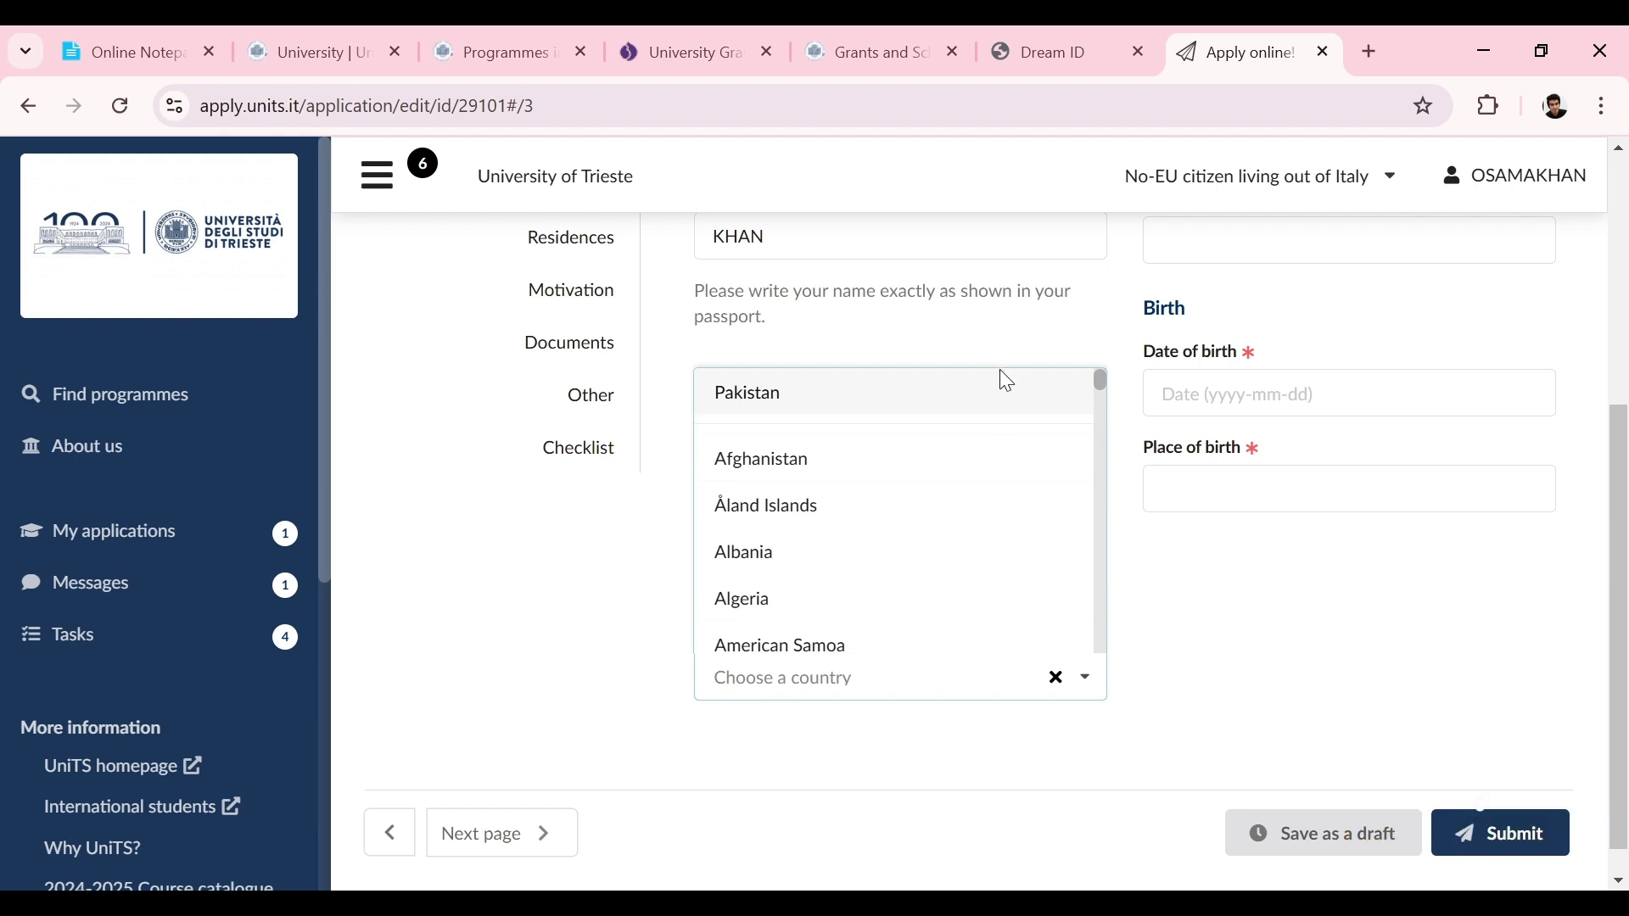
{"action": "left_click", "coordinate": [998, 395]}
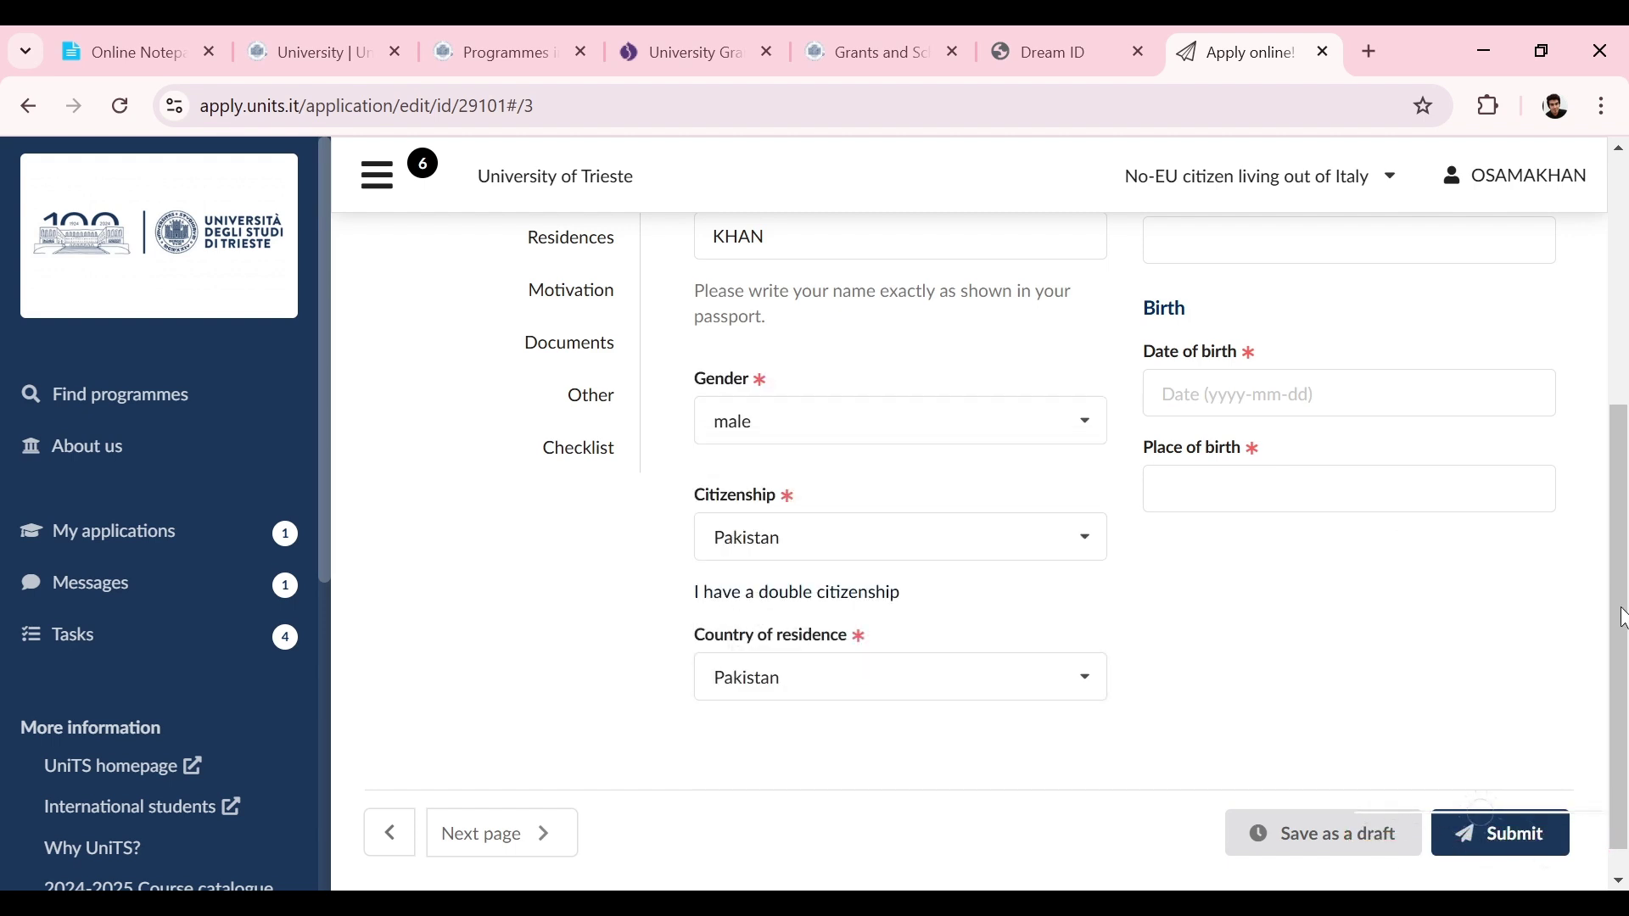
{"action": "left_click_drag", "start_coordinate": [1627, 599], "coordinate": [1621, 413]}
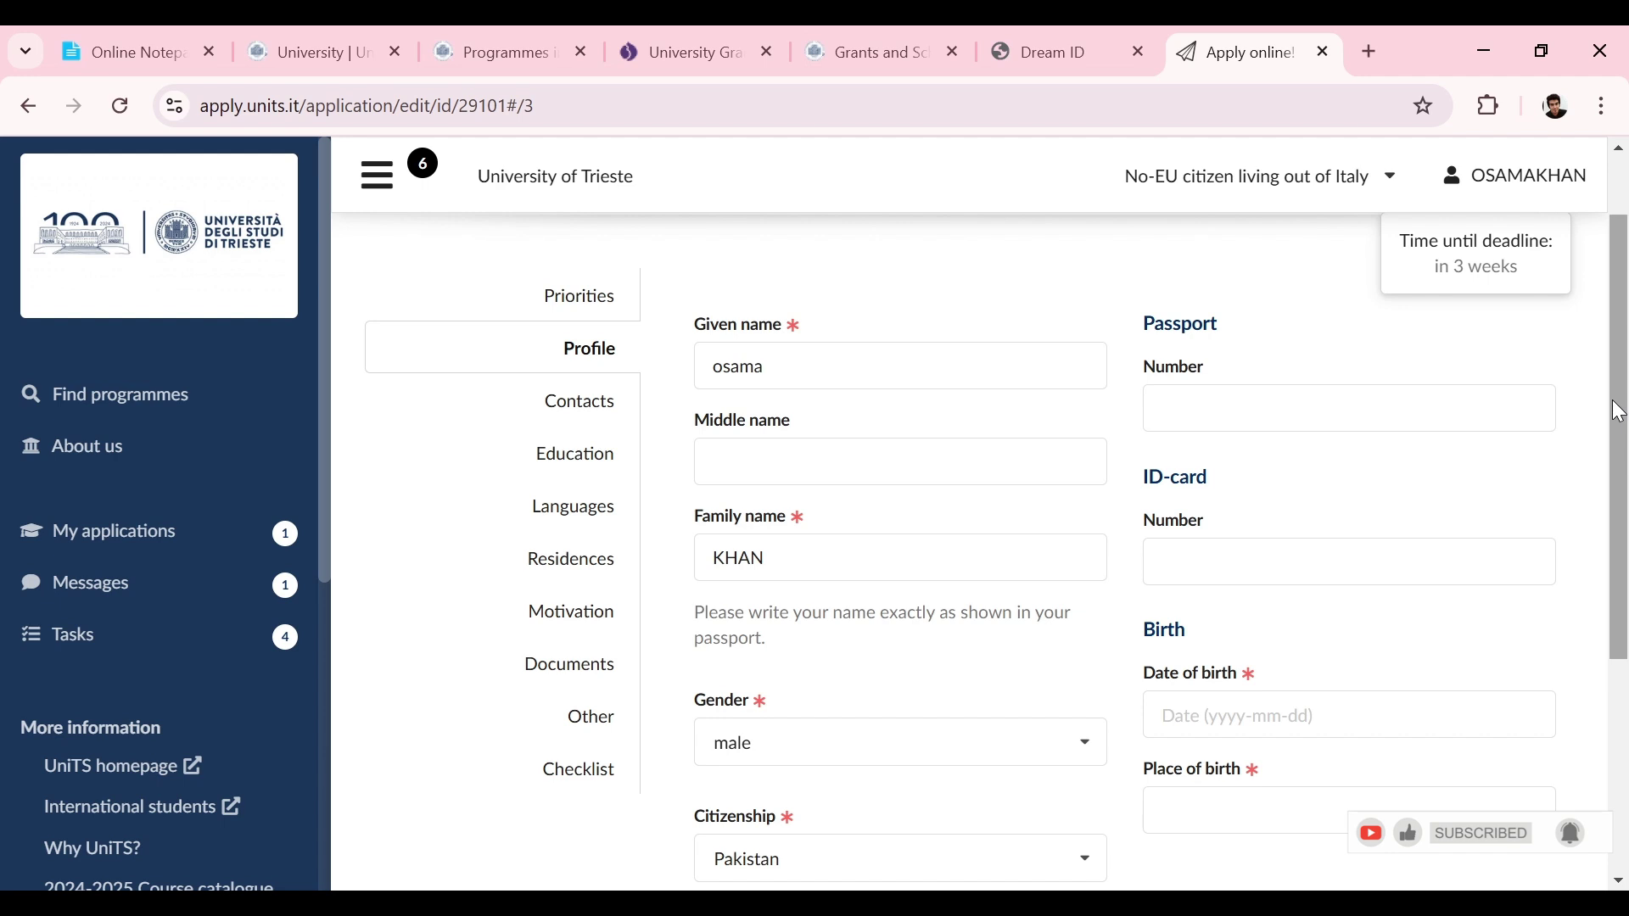
{"action": "left_click", "coordinate": [1175, 399]}
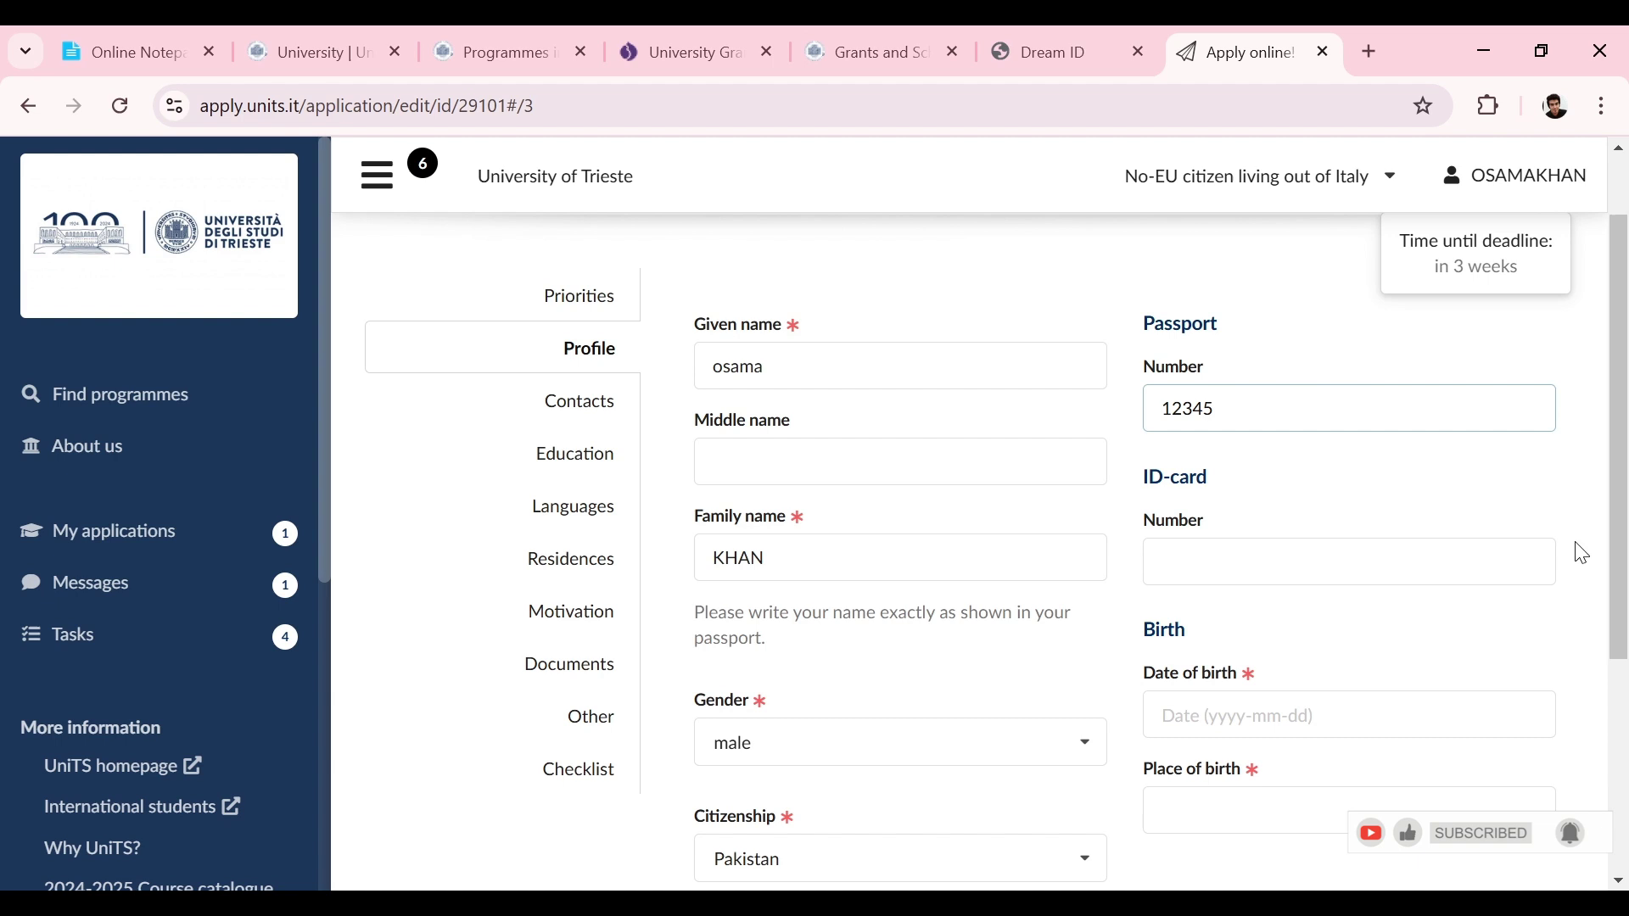
{"action": "scroll", "coordinate": [1618, 621], "scroll_direction": "down", "scroll_amount": 2}
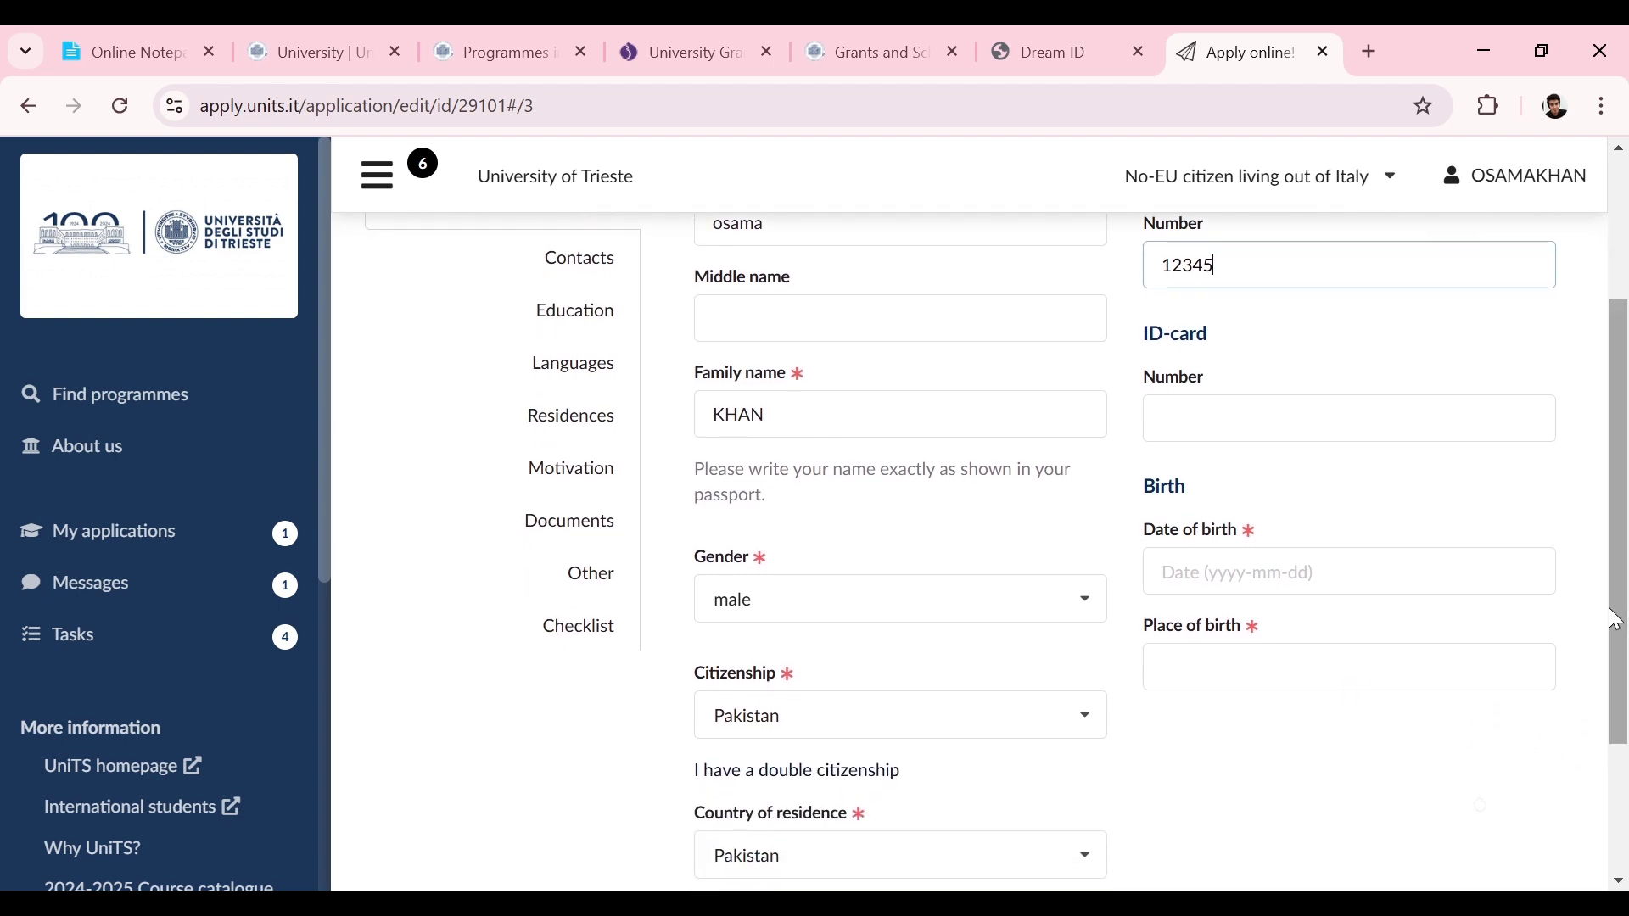
{"action": "left_click", "coordinate": [1225, 574]}
{"action": "left_click", "coordinate": [1473, 721]}
{"action": "left_click", "coordinate": [1473, 723]}
{"action": "left_click", "coordinate": [1469, 758]}
{"action": "left_click", "coordinate": [1371, 762]}
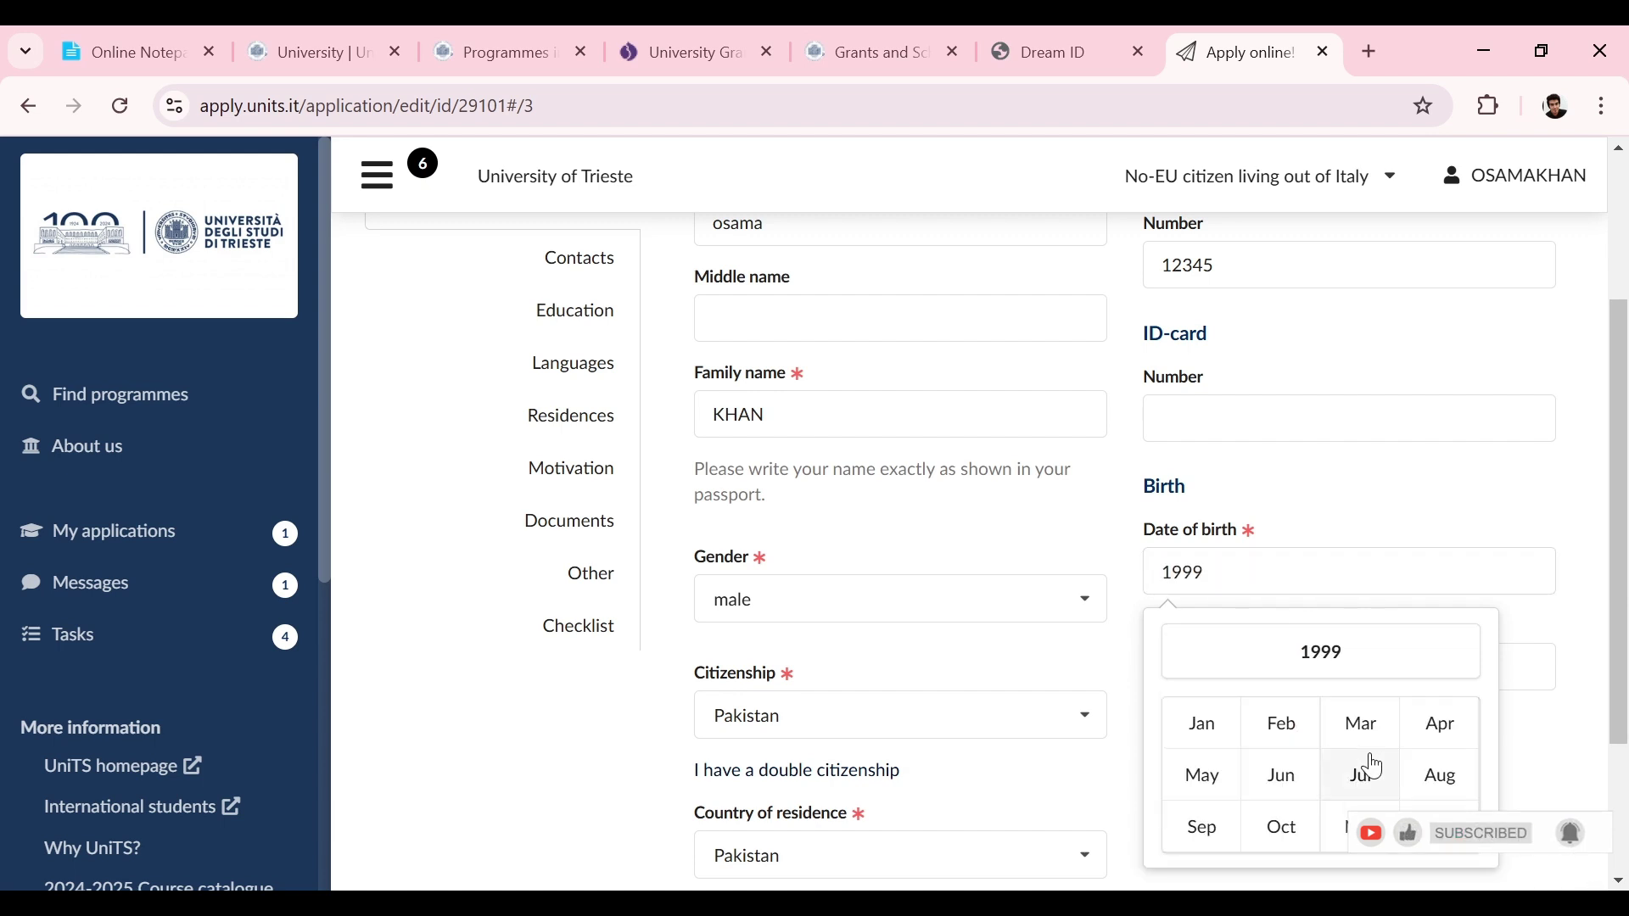
{"action": "left_click", "coordinate": [1363, 772]}
{"action": "left_click", "coordinate": [1368, 740]}
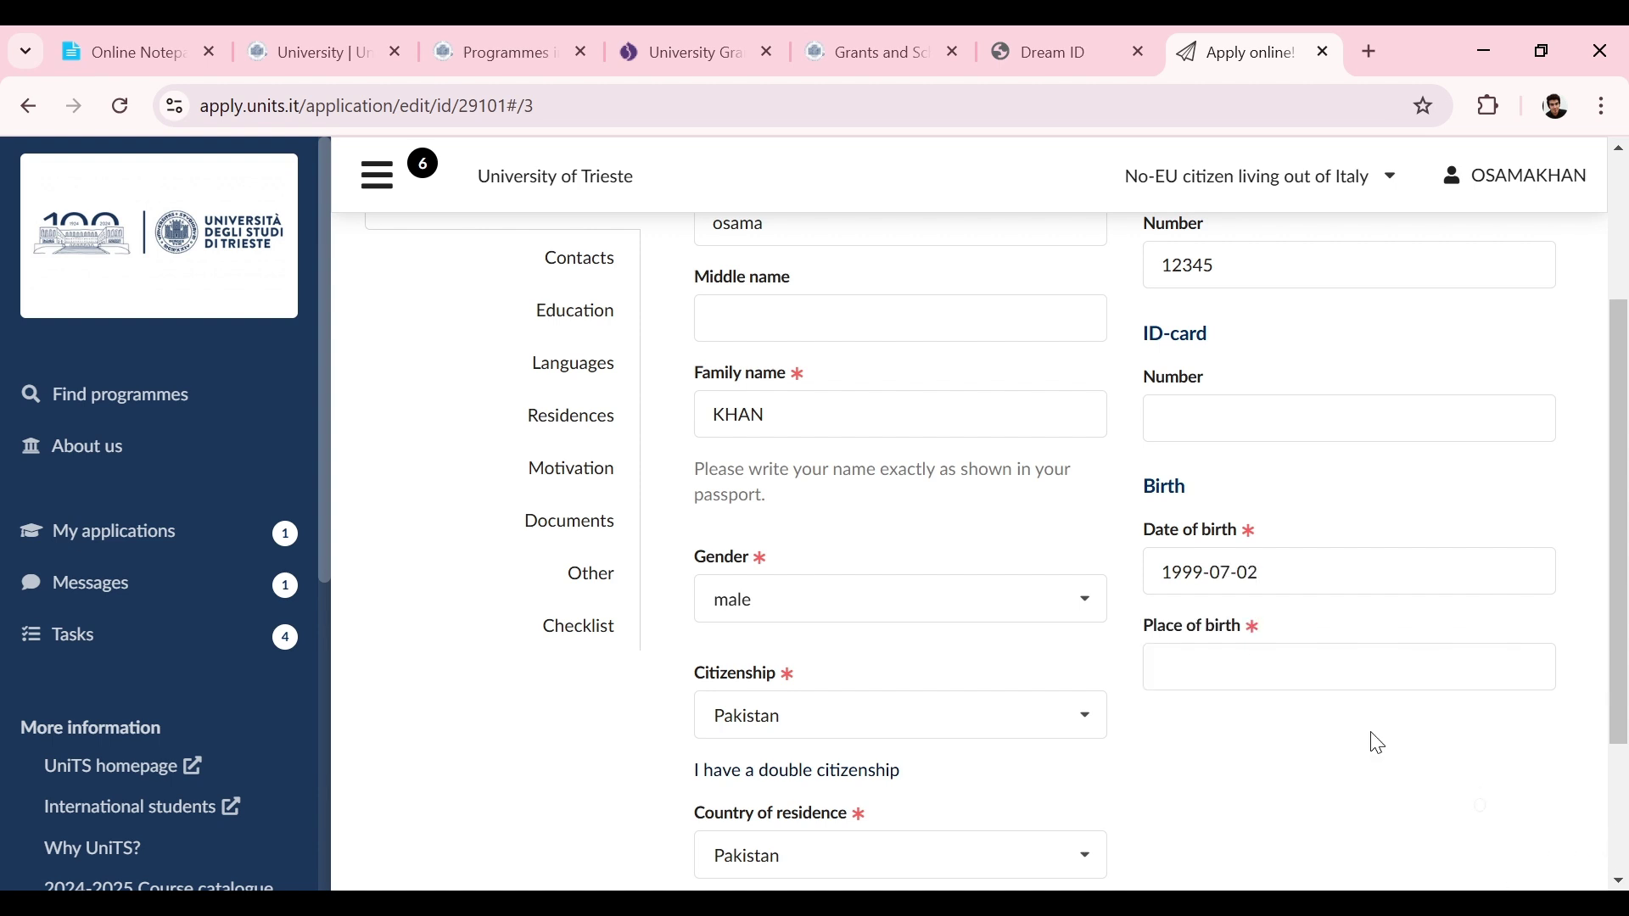
Step: Enter Pakistan as the place of birth
{"action": "scroll", "coordinate": [1625, 545], "scroll_direction": "up", "scroll_amount": 3}
{"action": "scroll", "coordinate": [1617, 552], "scroll_direction": "down", "scroll_amount": 3}
{"action": "scroll", "coordinate": [1609, 560], "scroll_direction": "down", "scroll_amount": 1}
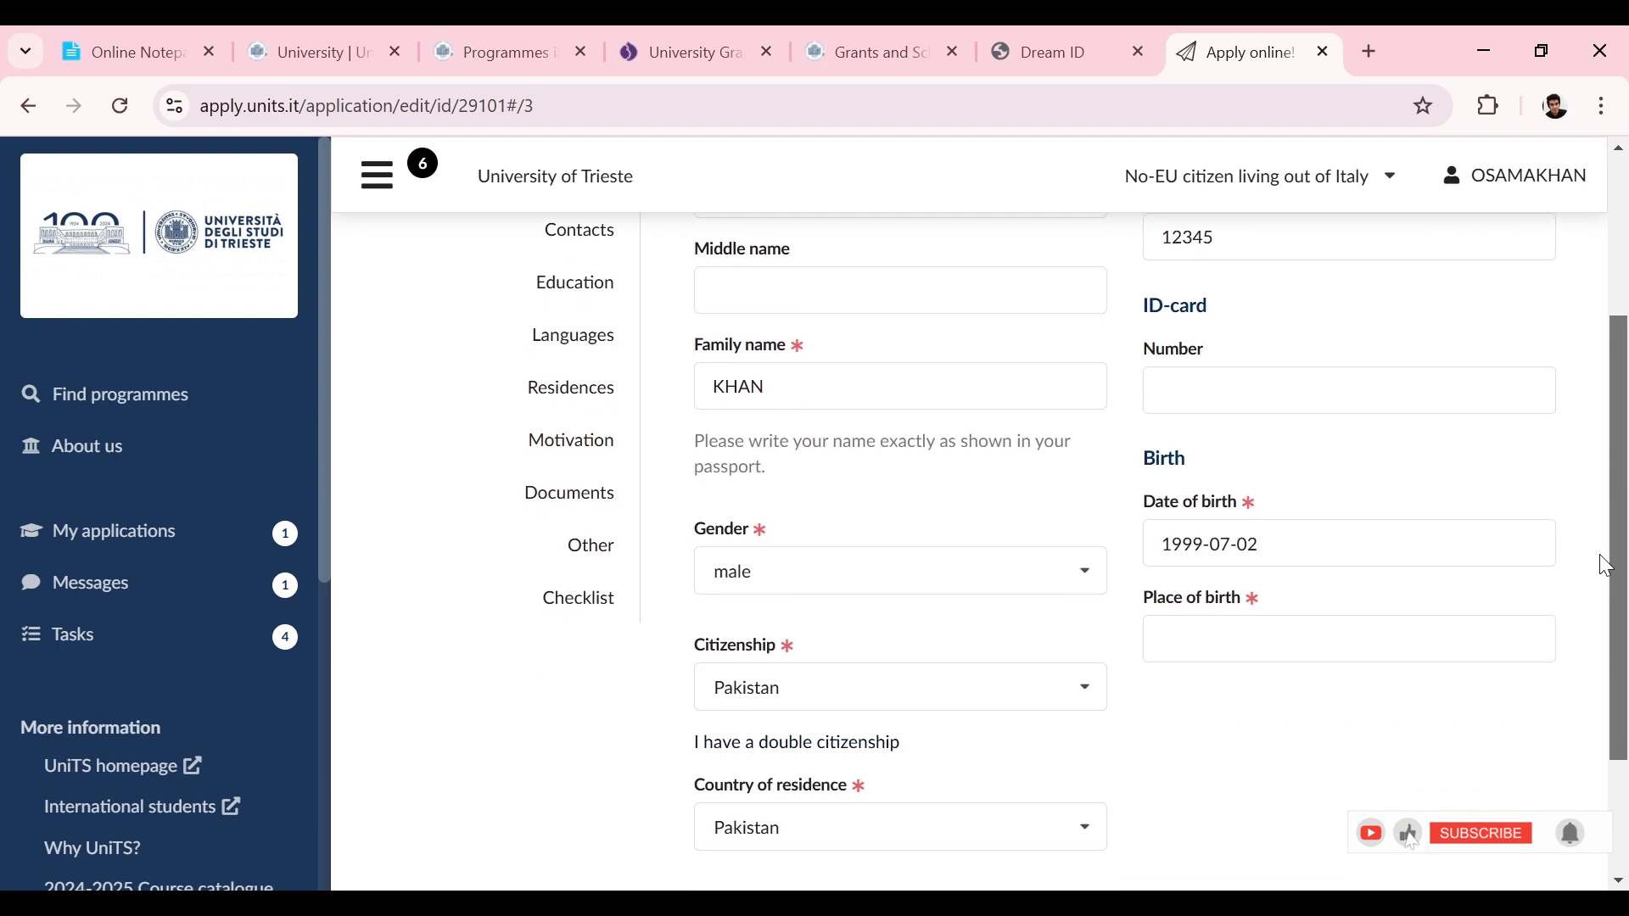
{"action": "left_click", "coordinate": [1300, 628]}
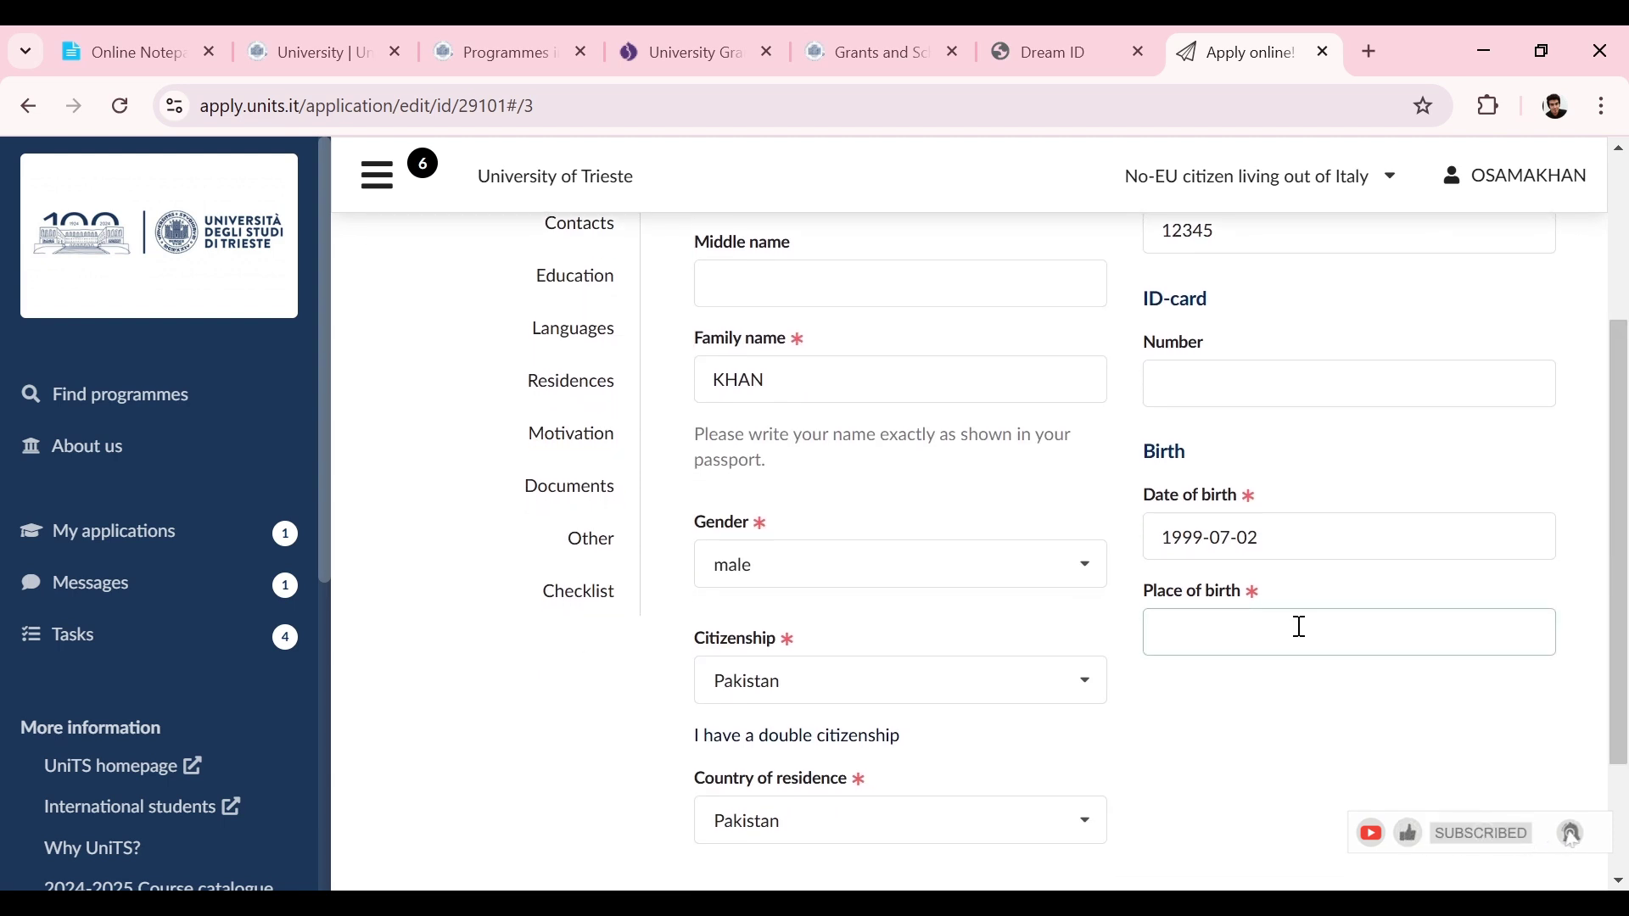
{"action": "type", "text": "pakistan"}
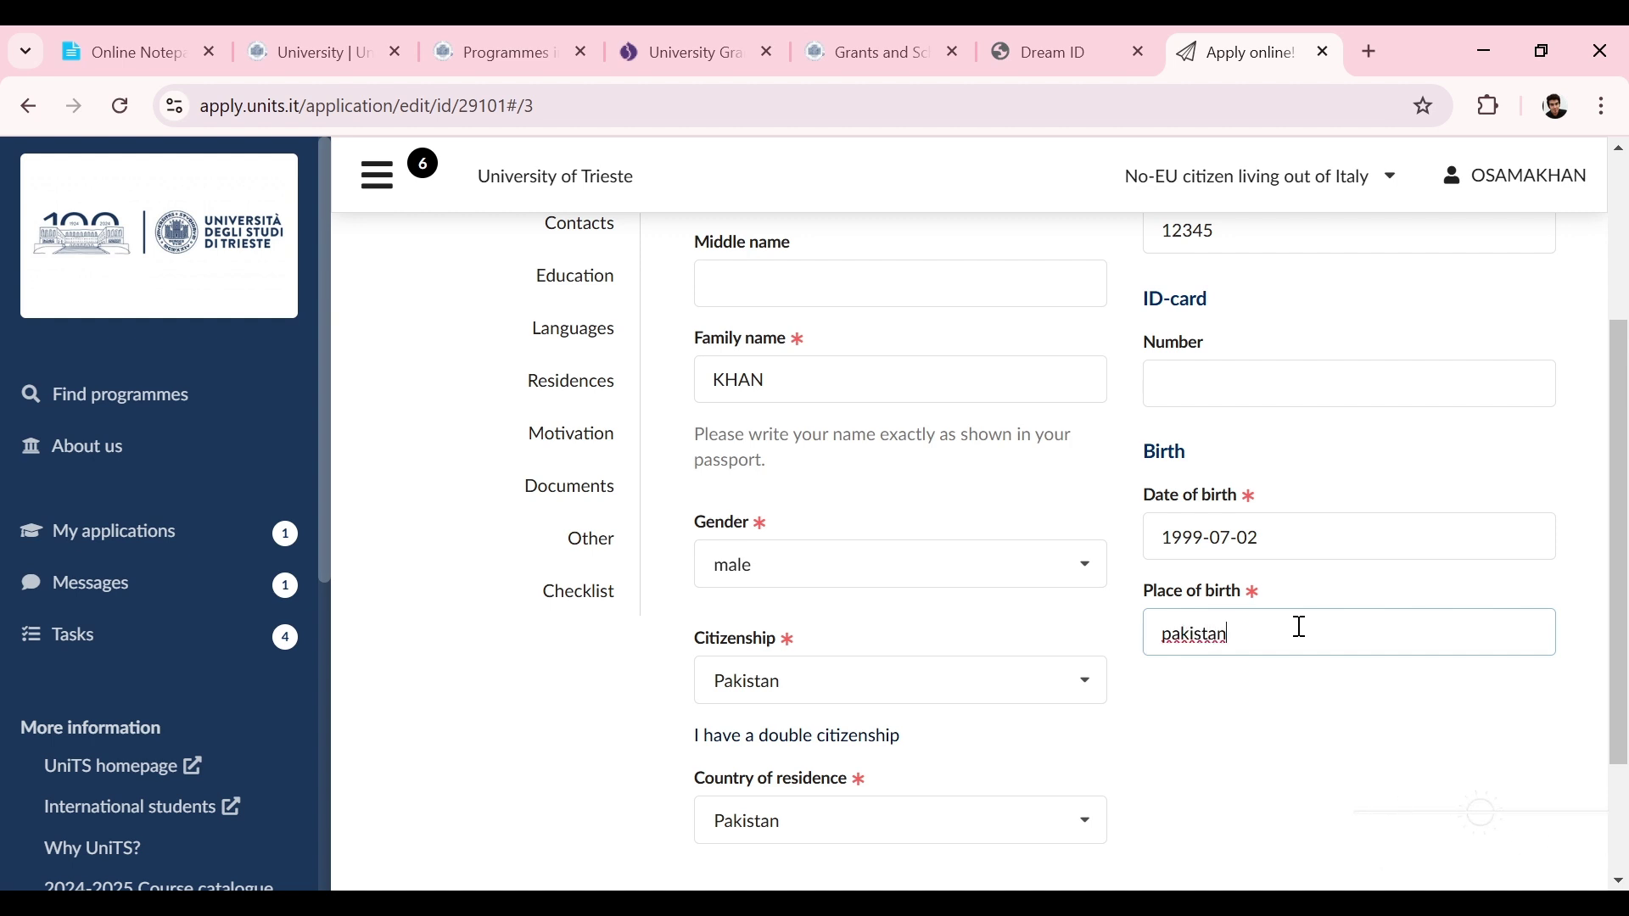
{"action": "left_click_drag", "start_coordinate": [1624, 588], "coordinate": [1580, 441]}
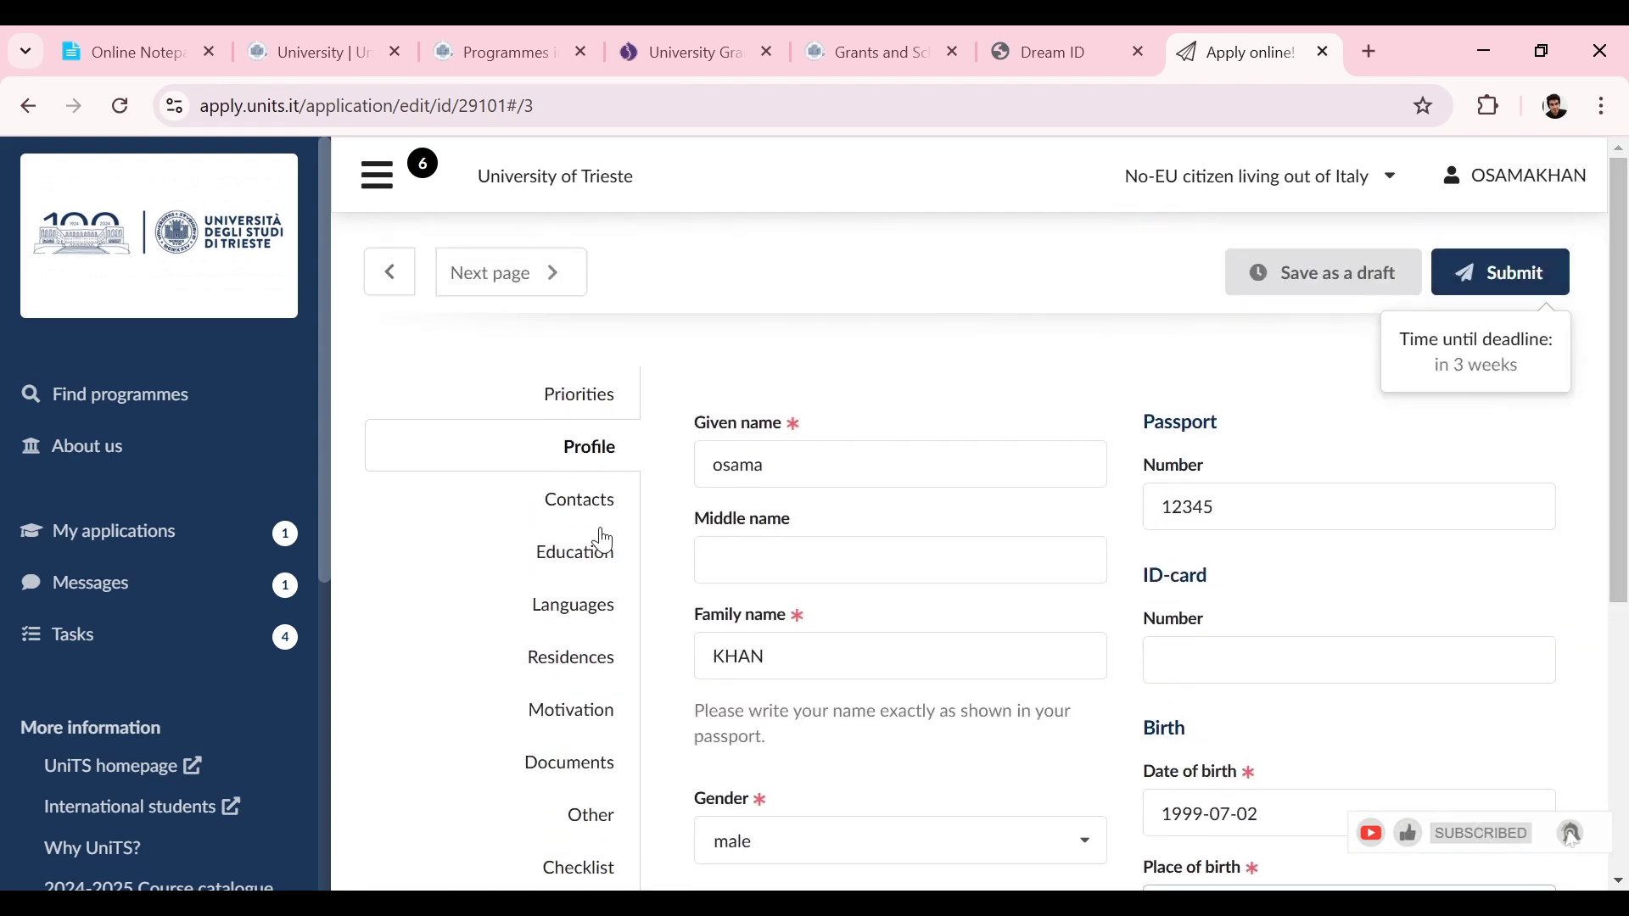
{"action": "left_click", "coordinate": [581, 501]}
Step: Fill in the city and postal code of the contact address
{"action": "scroll", "coordinate": [1617, 384], "scroll_direction": "down", "scroll_amount": 1}
{"action": "left_click_drag", "start_coordinate": [1616, 384], "coordinate": [1598, 495]}
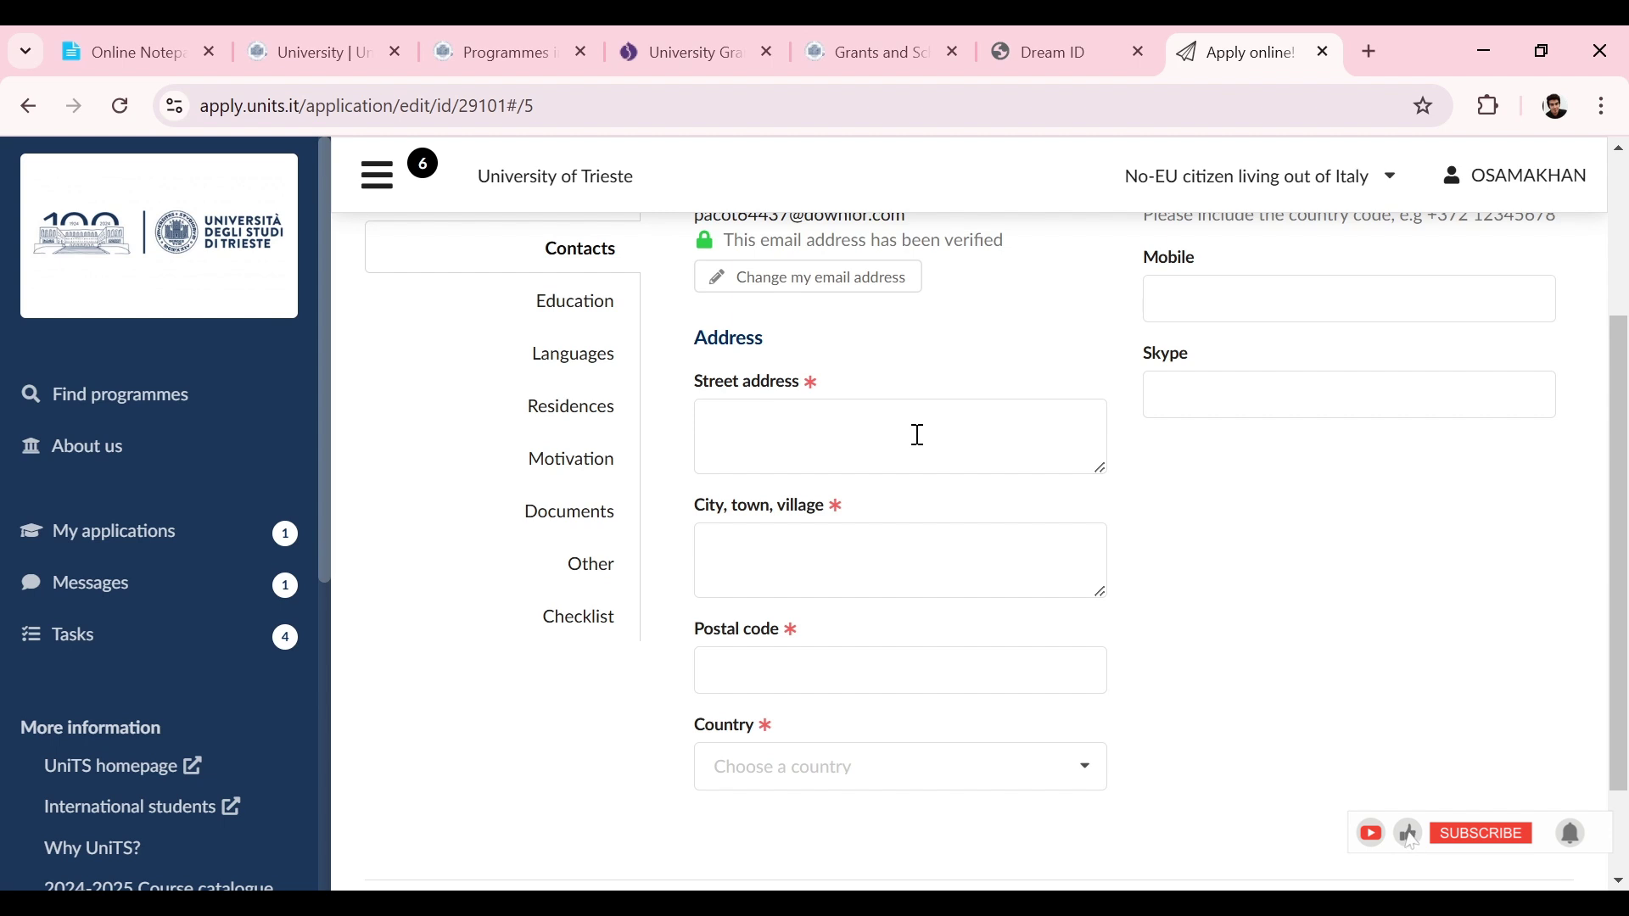
{"action": "left_click", "coordinate": [723, 560]}
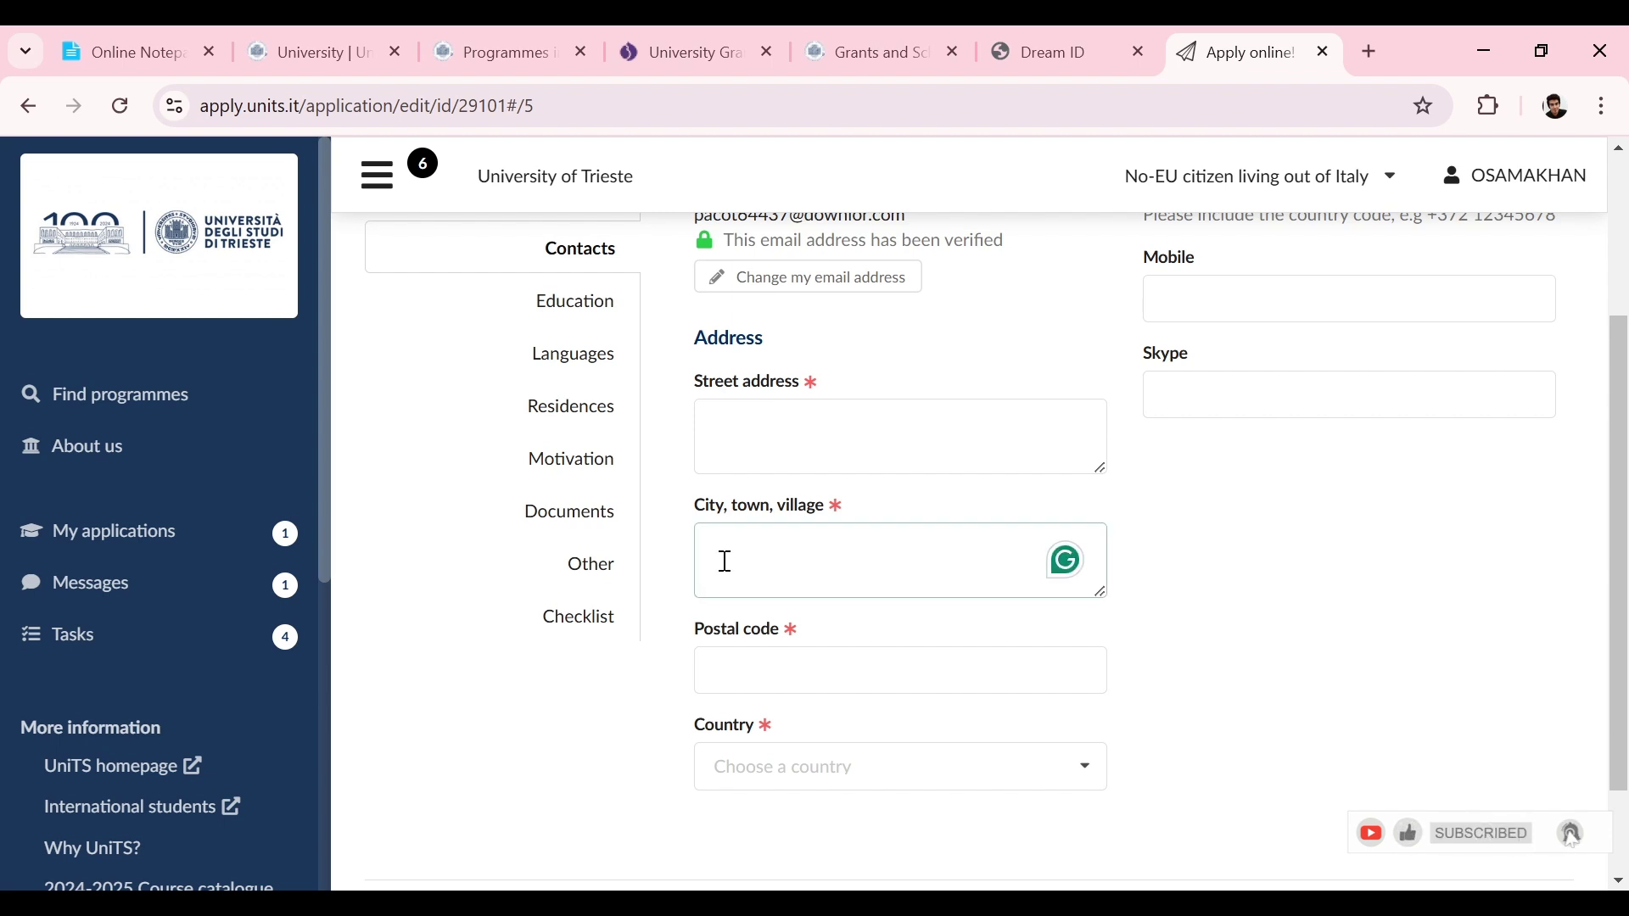
{"action": "left_click", "coordinate": [1227, 509]}
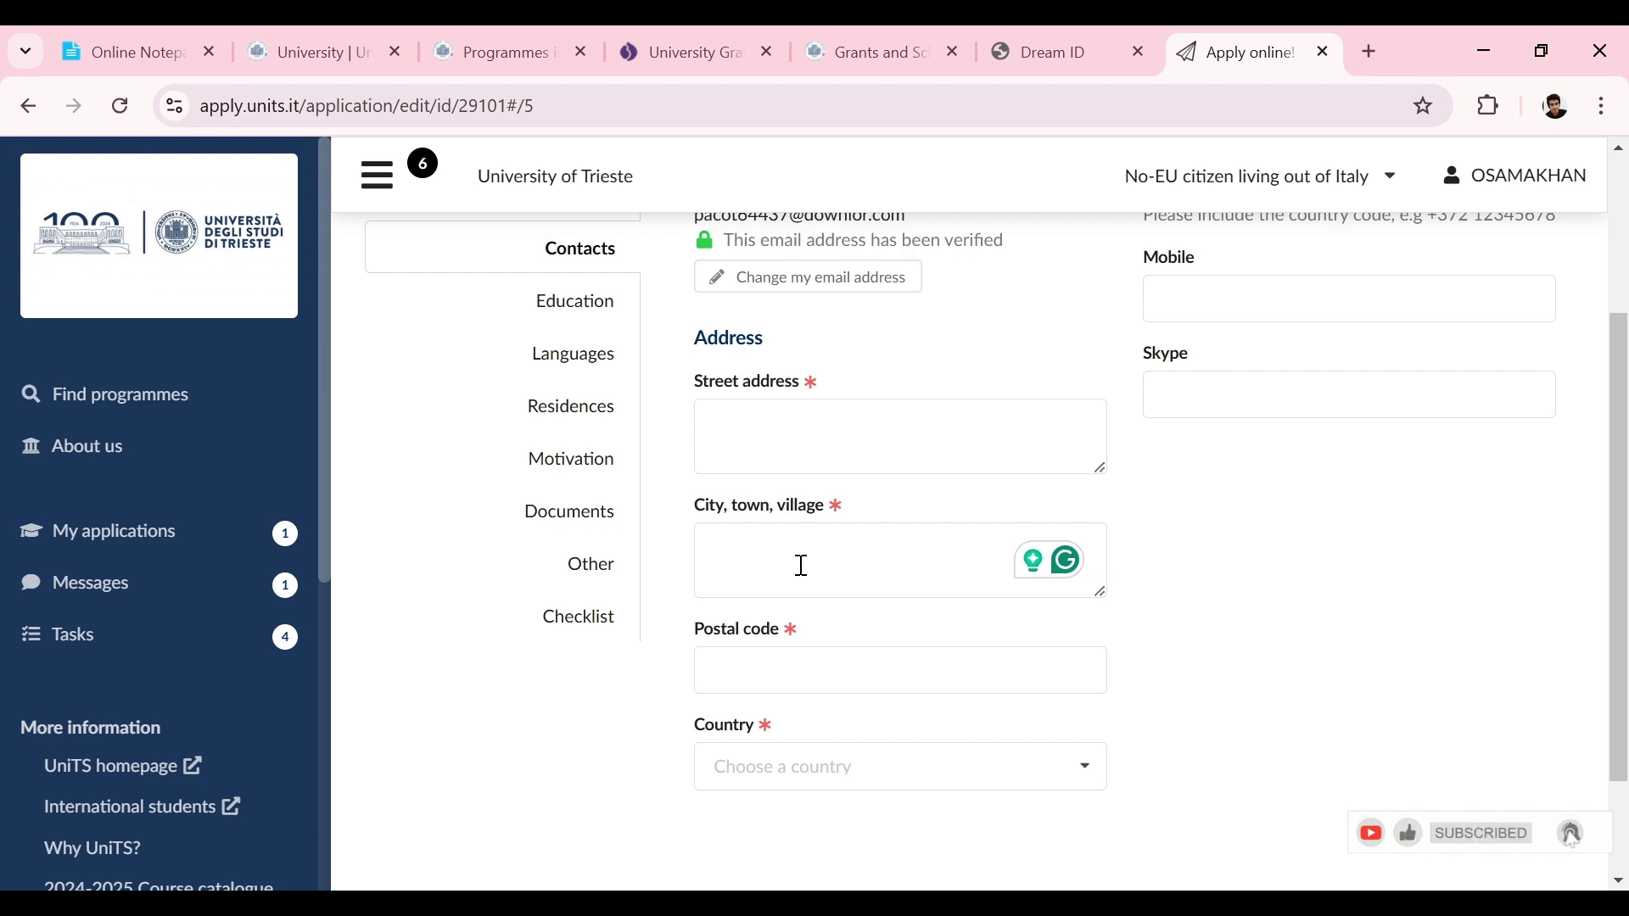
{"action": "scroll", "coordinate": [1625, 473], "scroll_direction": "down", "scroll_amount": 1}
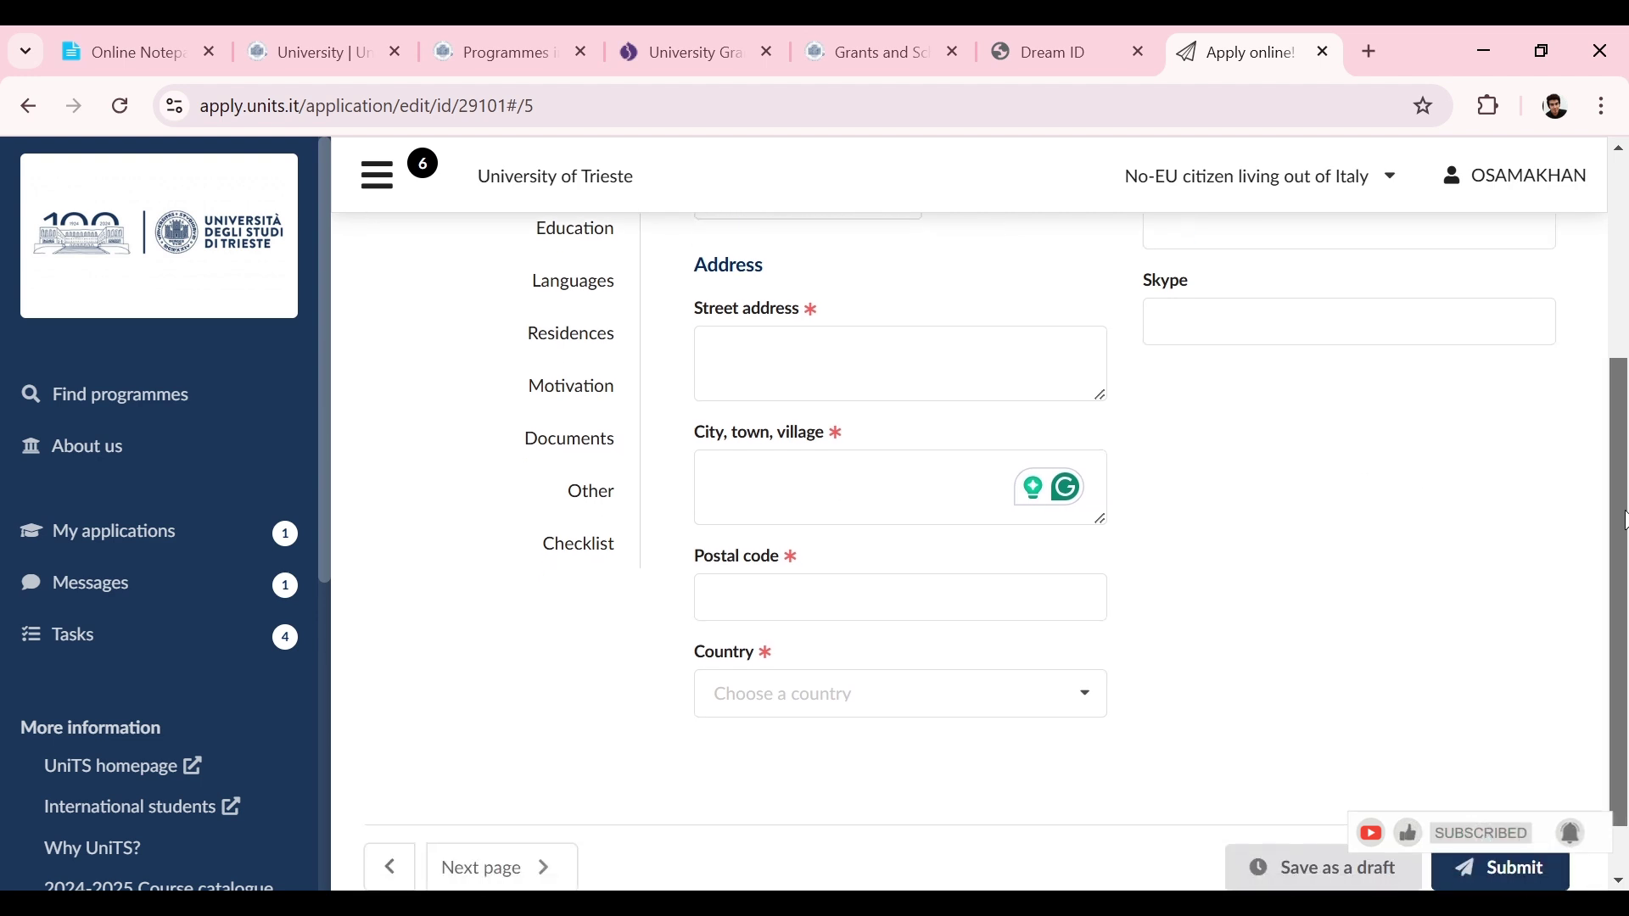
{"action": "left_click", "coordinate": [871, 600]}
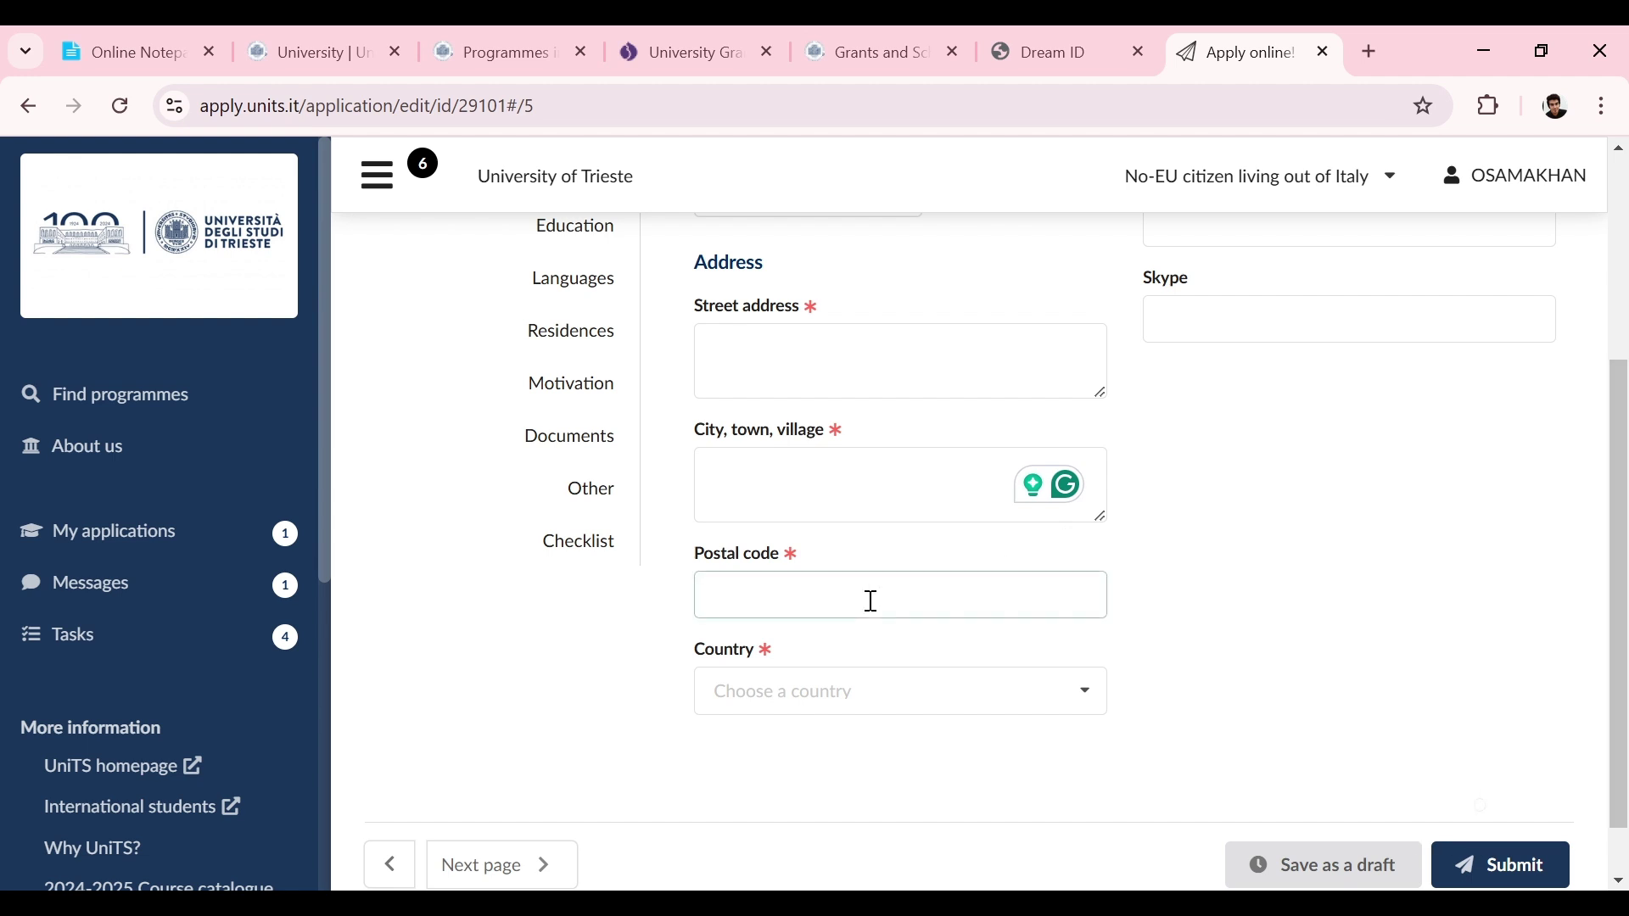
{"action": "left_click", "coordinate": [1288, 576]}
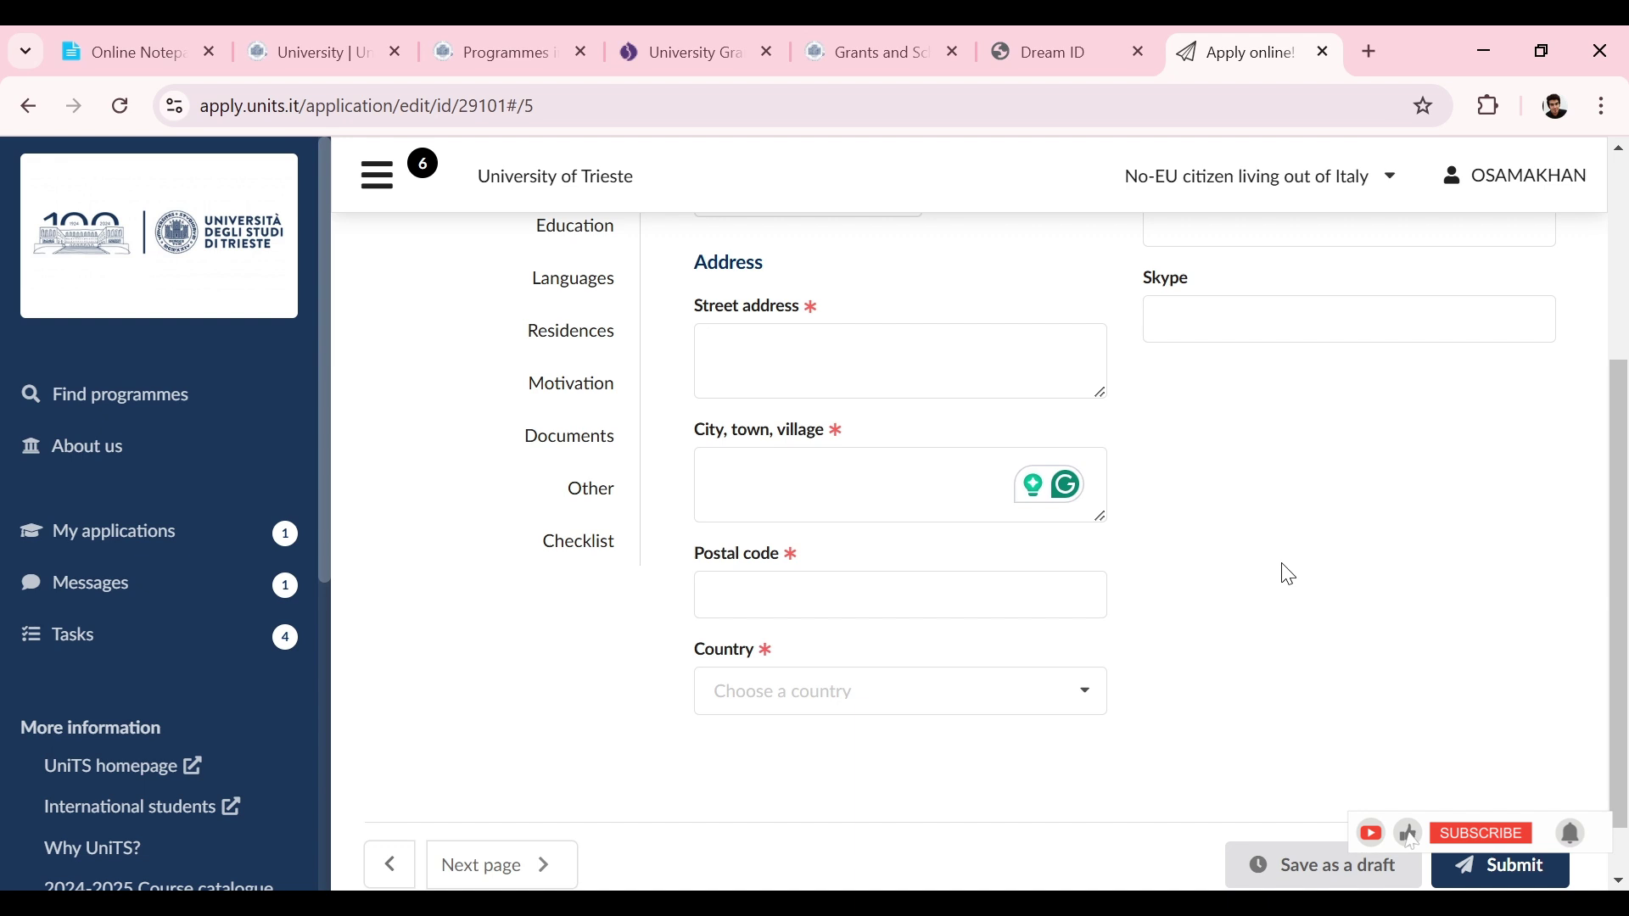
Step: Set the address country to Pakistan and enter +92 in the Mobile field
{"action": "left_click", "coordinate": [1085, 697]}
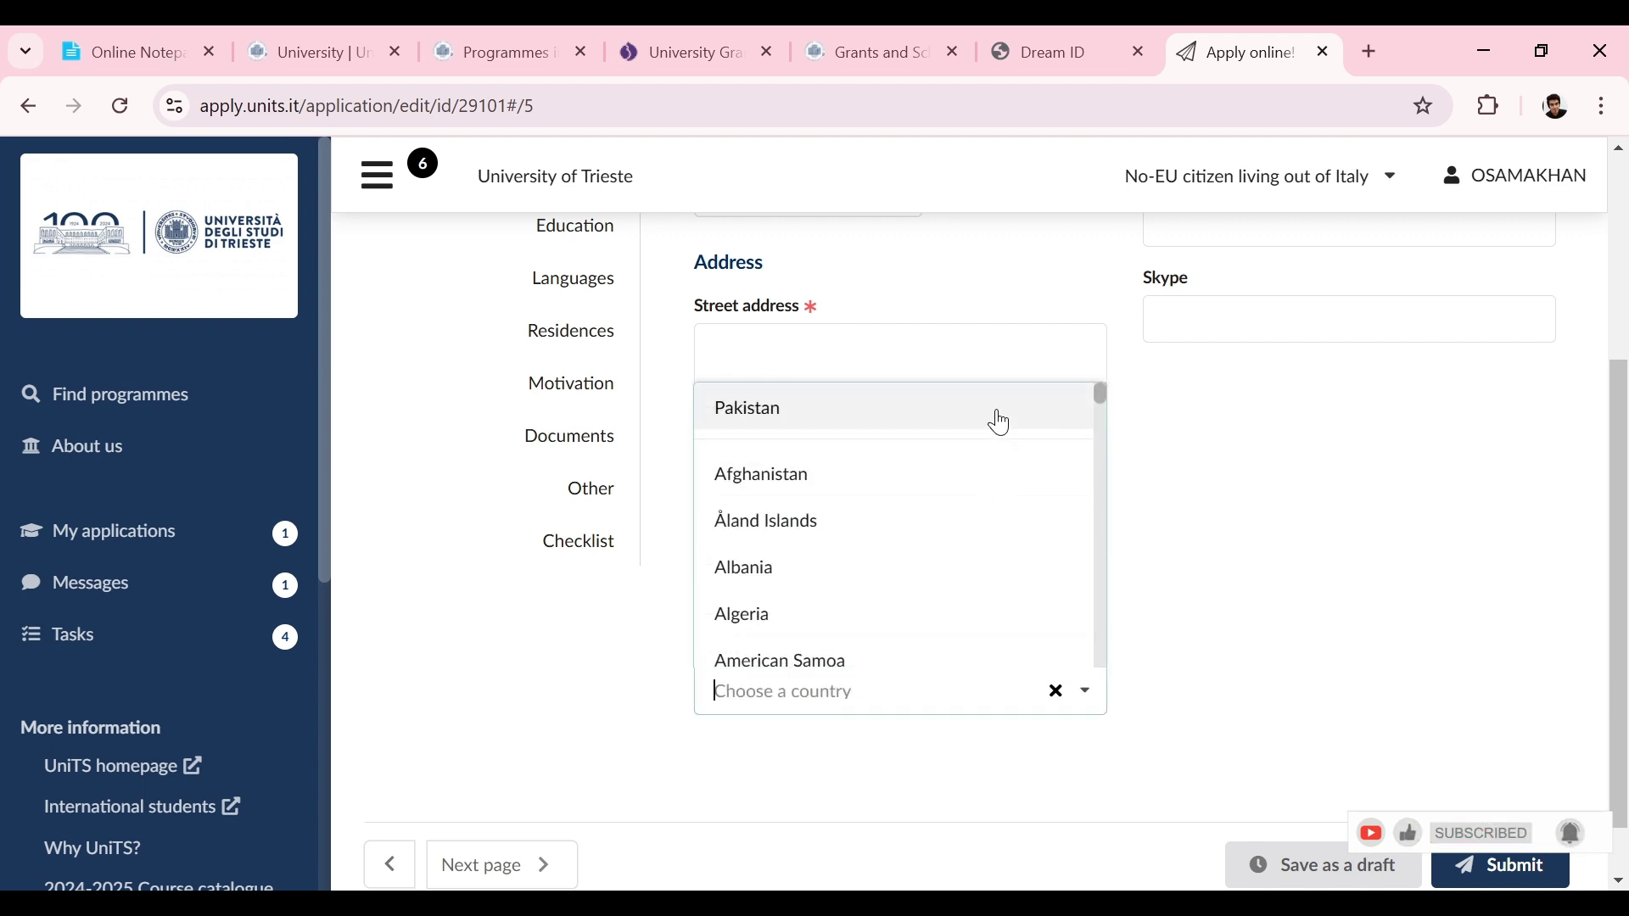
{"action": "left_click", "coordinate": [999, 416]}
{"action": "scroll", "coordinate": [1626, 348], "scroll_direction": "up", "scroll_amount": 3}
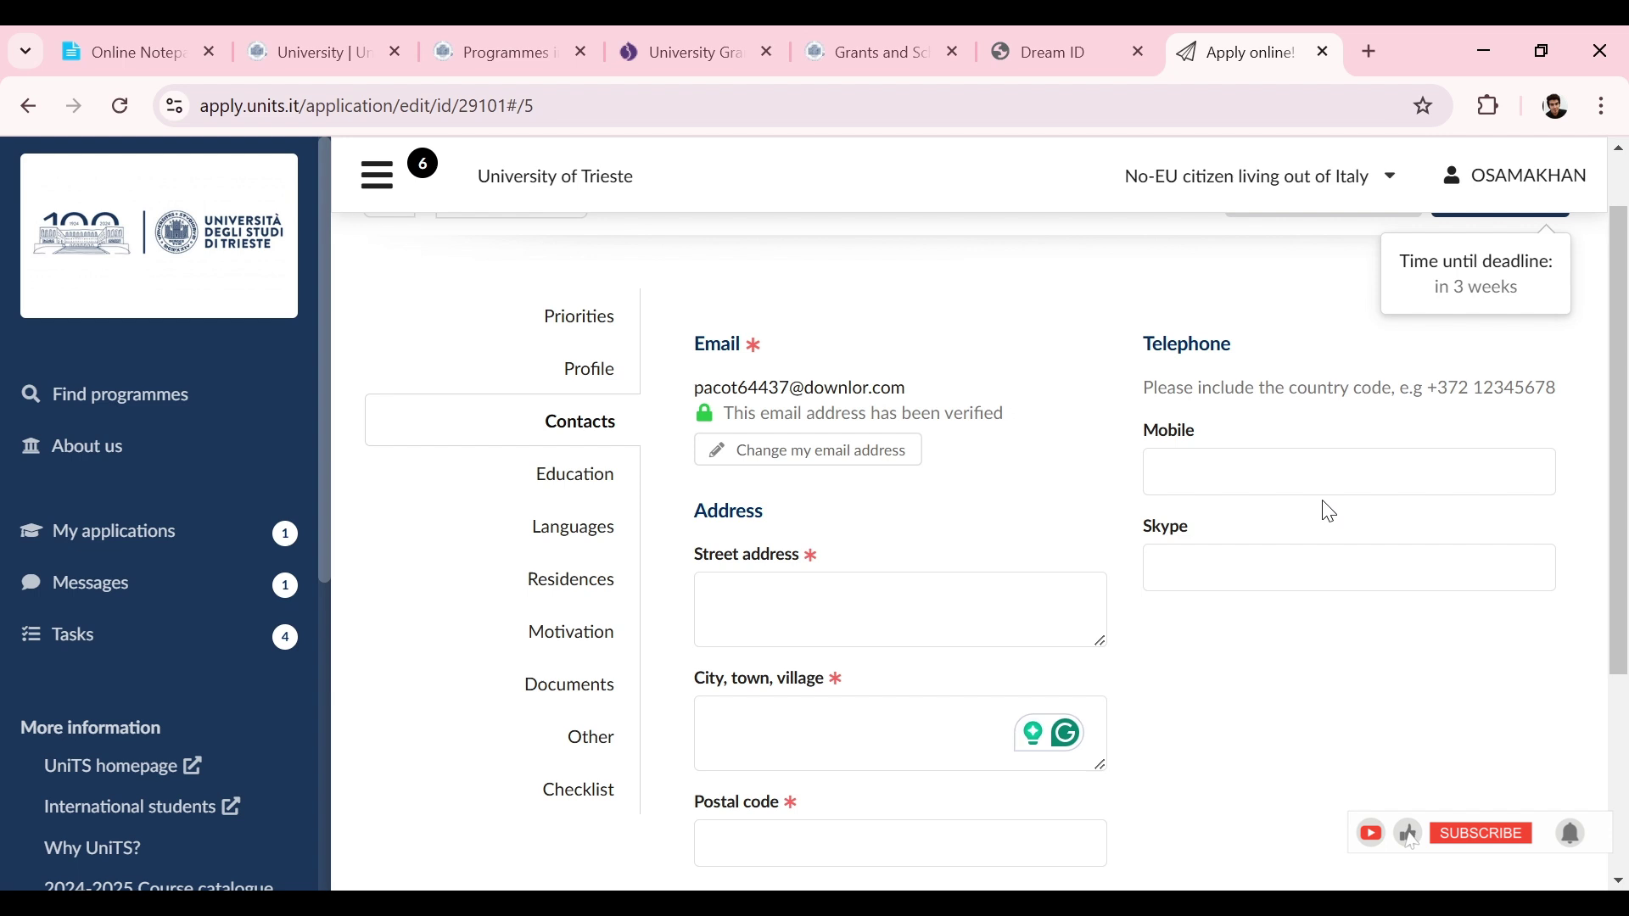
{"action": "left_click", "coordinate": [1364, 461]}
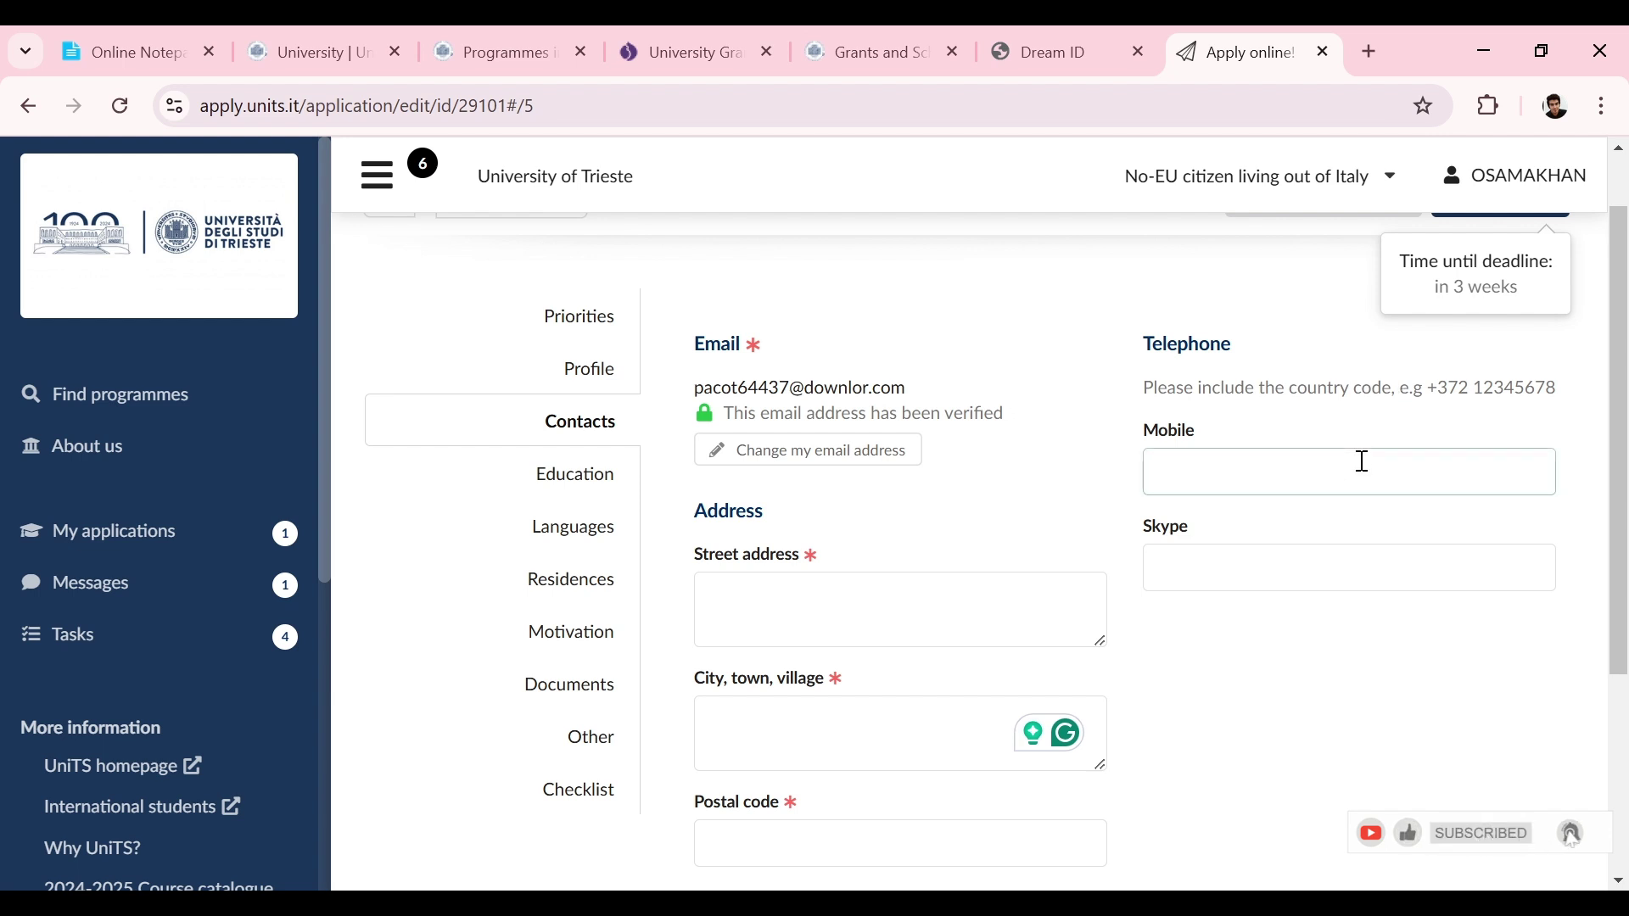
{"action": "type", "text": "+92"}
{"action": "left_click_drag", "start_coordinate": [1624, 458], "coordinate": [1624, 472]}
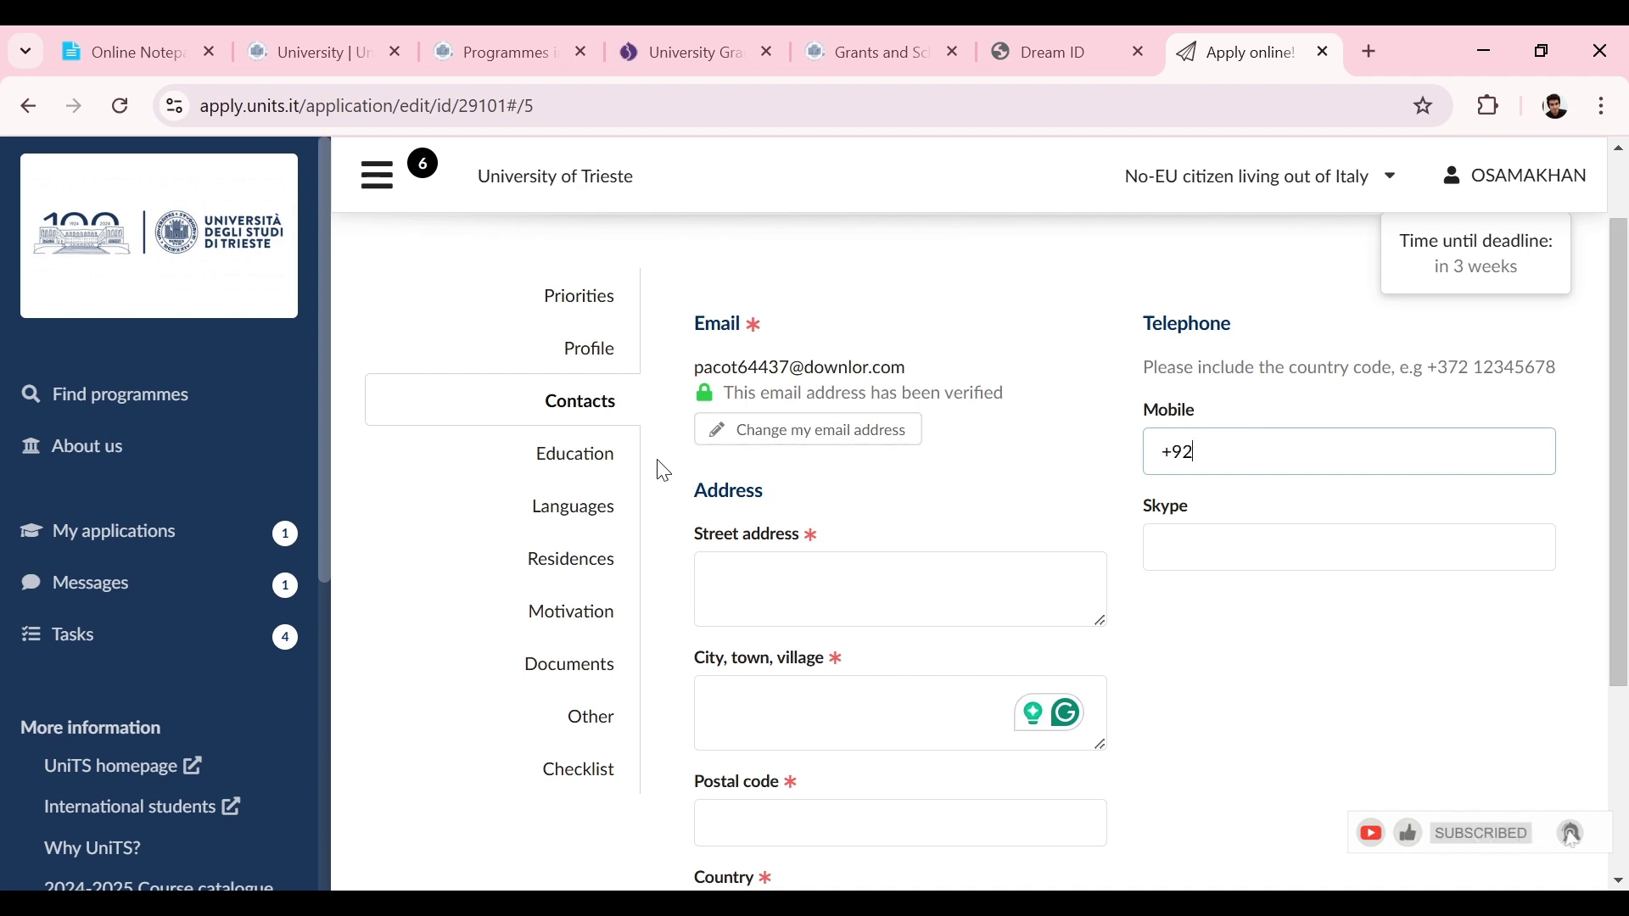
{"action": "left_click", "coordinate": [613, 469]}
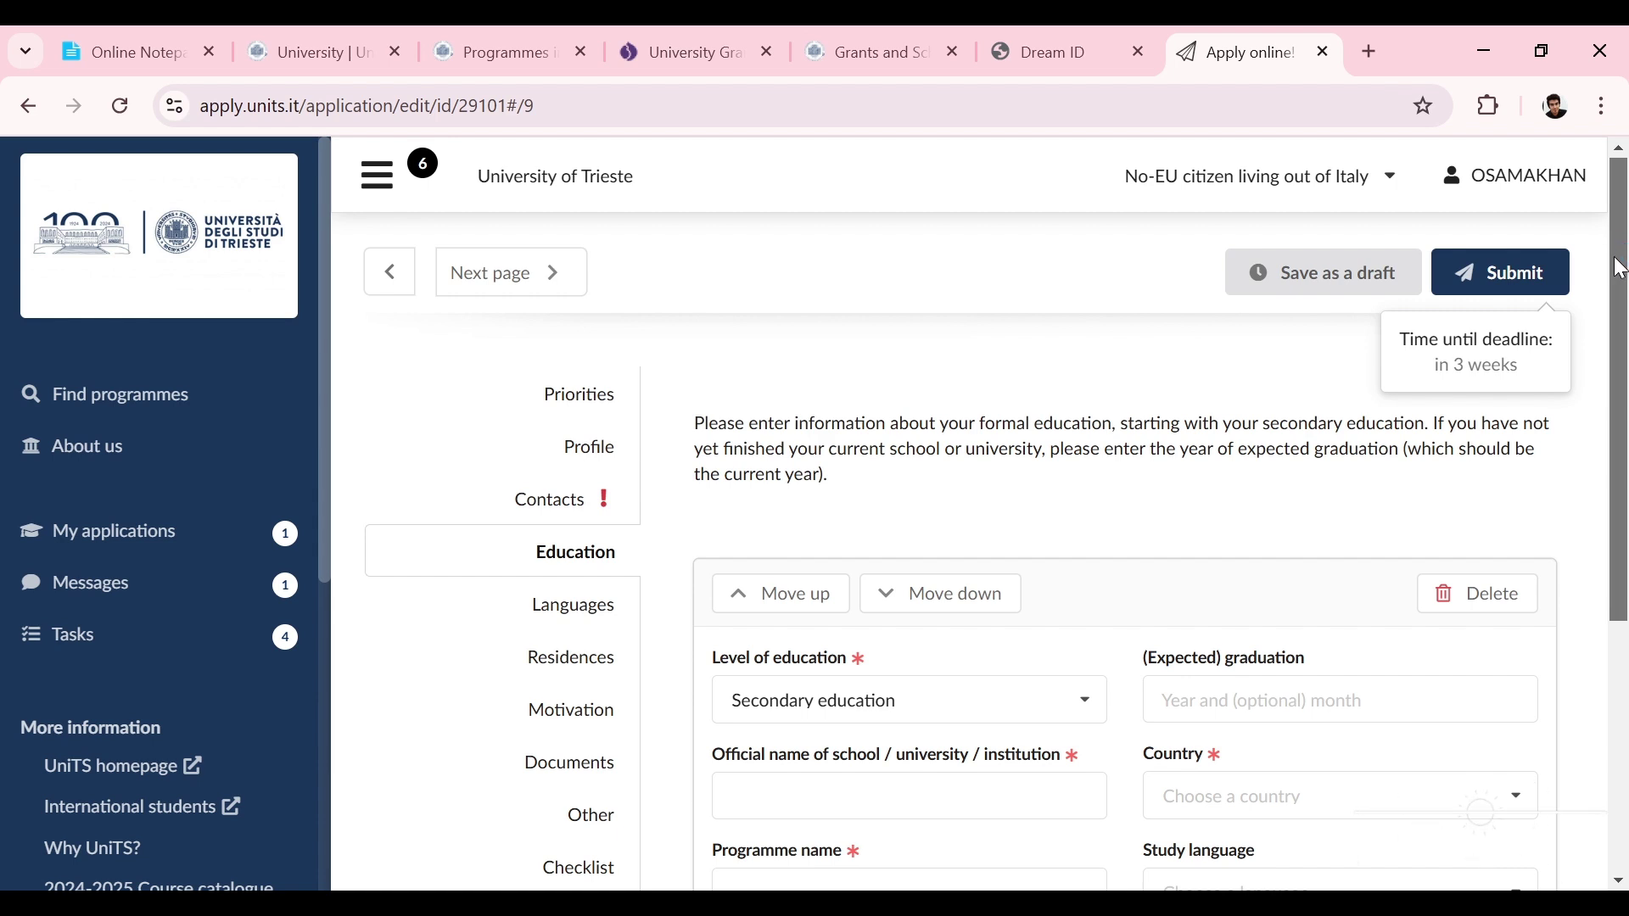
Step: Set the education level to Secondary education with school name 'city college'
{"action": "scroll", "coordinate": [1610, 367], "scroll_direction": "down", "scroll_amount": 2}
{"action": "left_click_drag", "start_coordinate": [1610, 367], "coordinate": [1628, 317]}
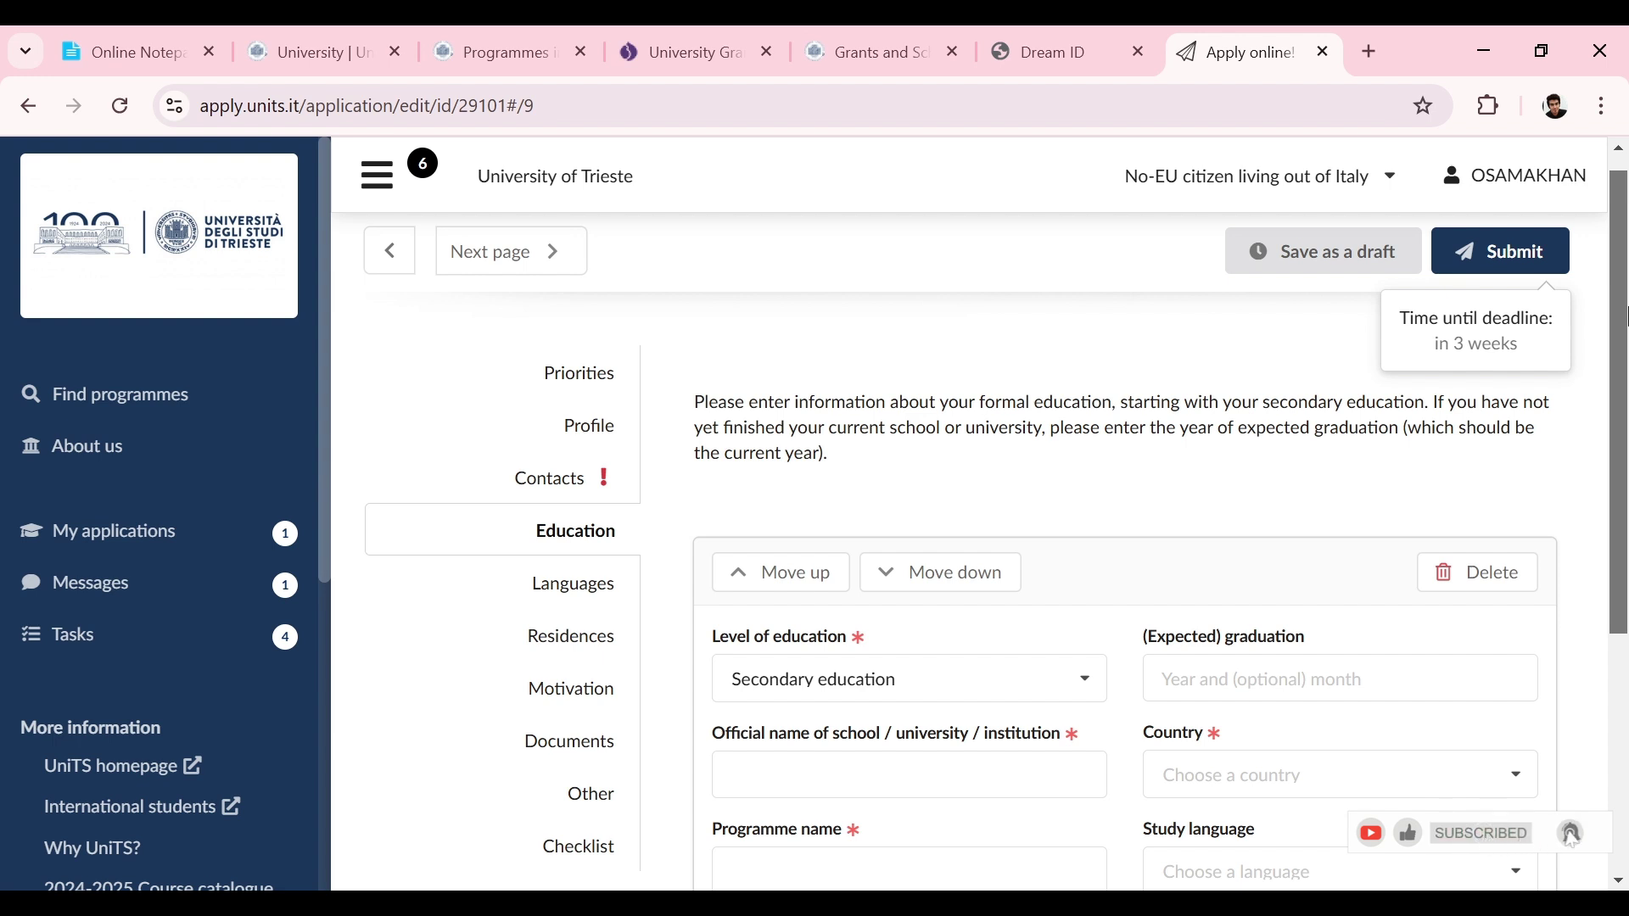
{"action": "left_click_drag", "start_coordinate": [1625, 316], "coordinate": [1615, 448]}
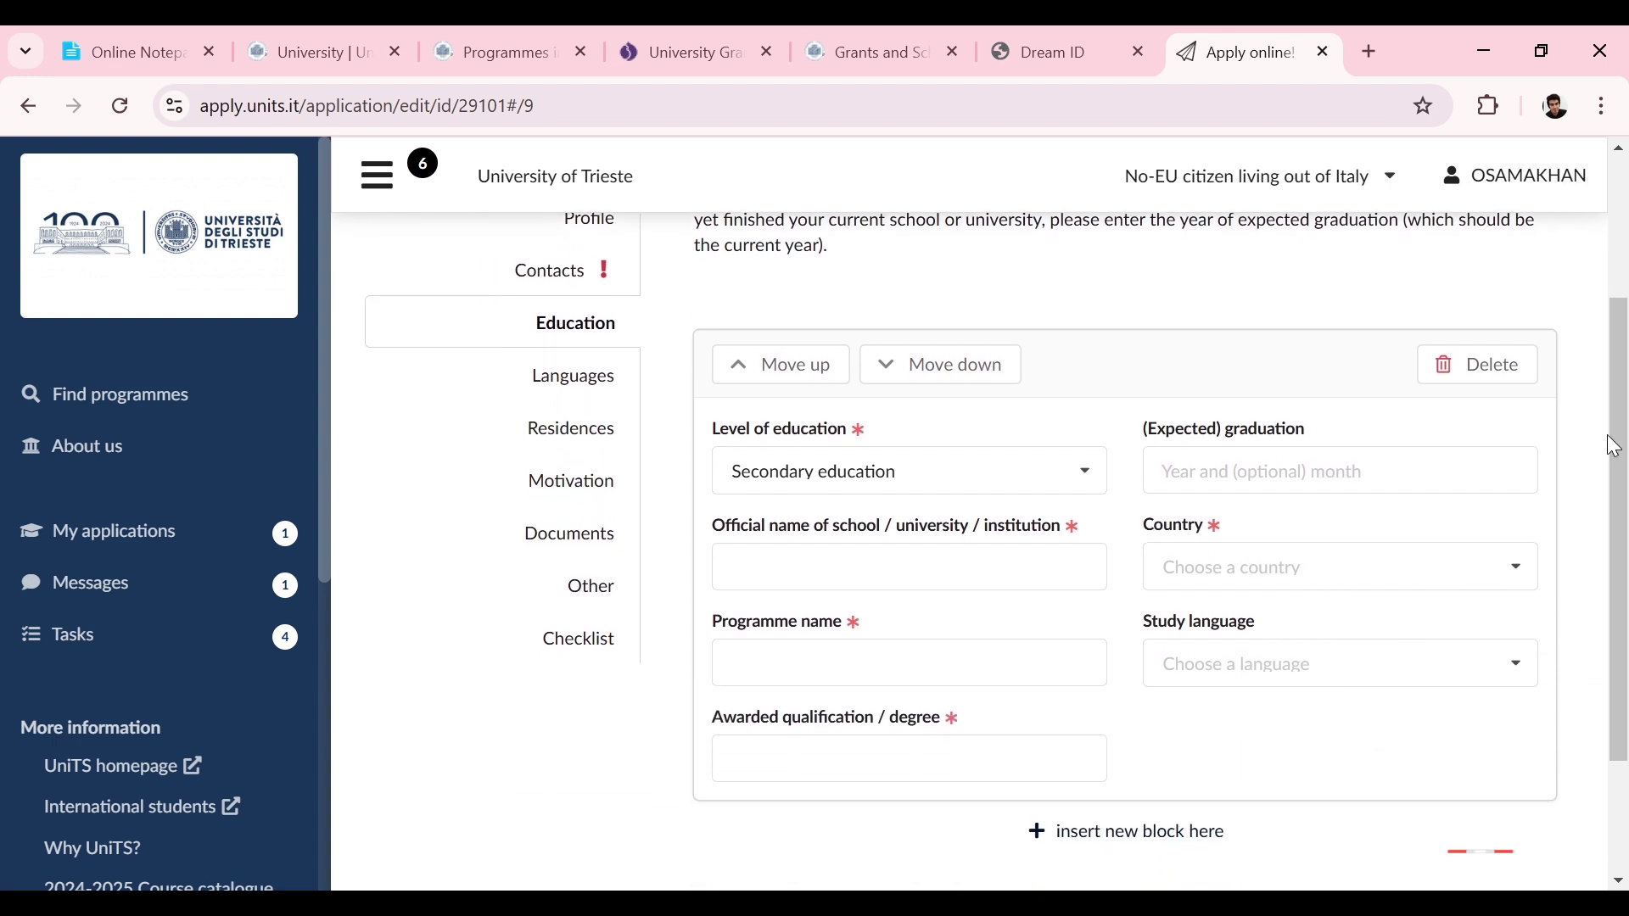
{"action": "left_click", "coordinate": [911, 471]}
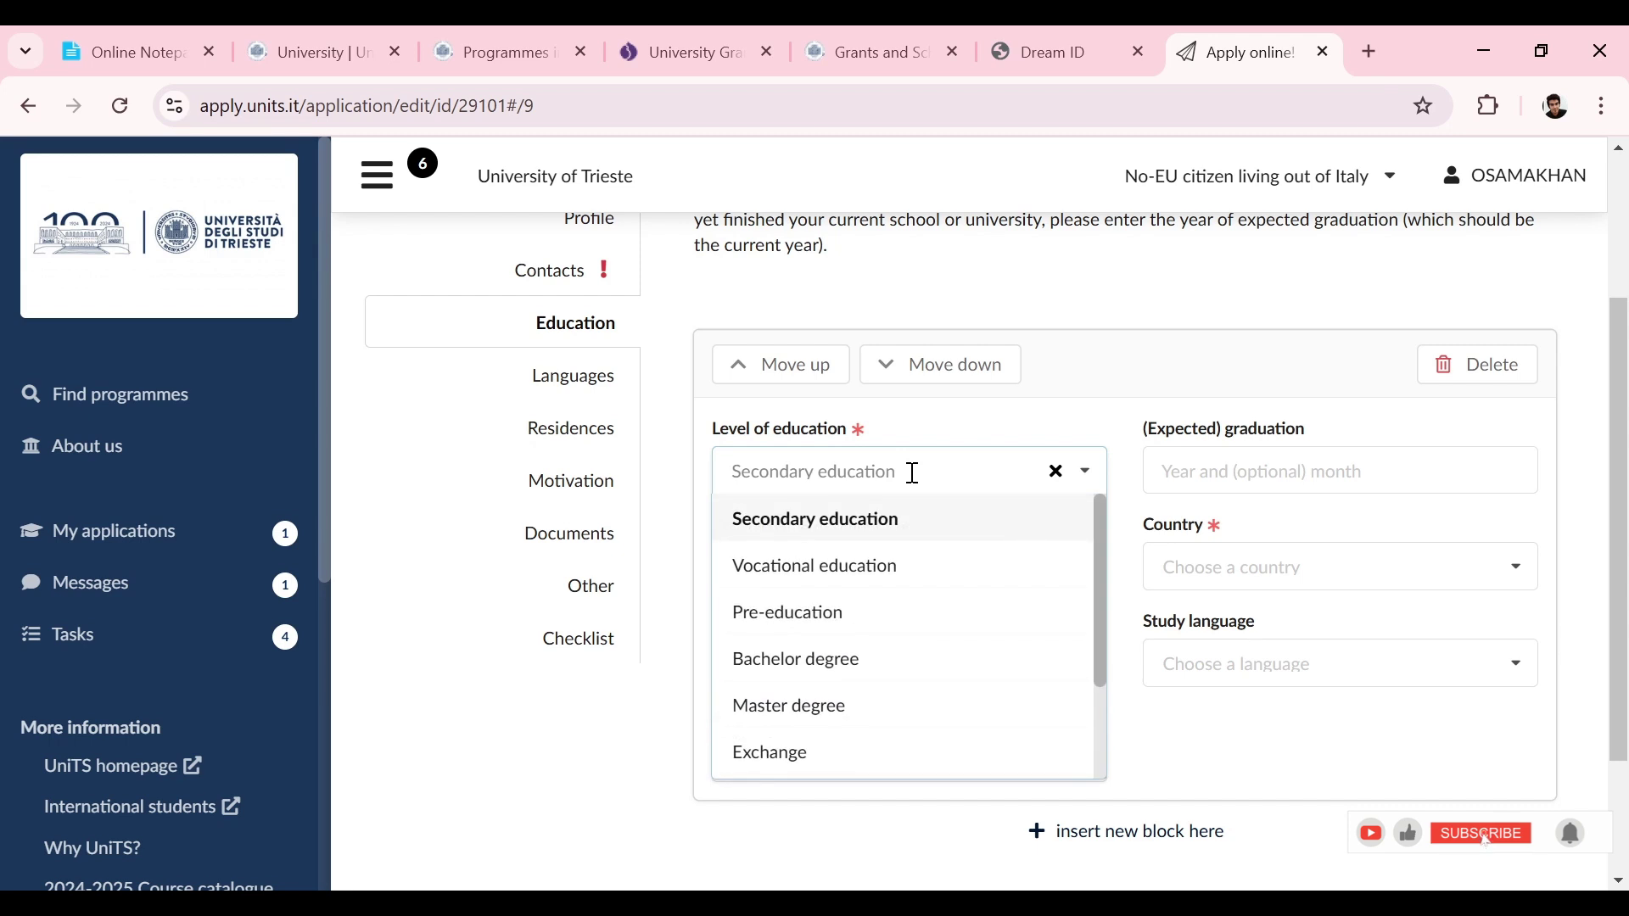
{"action": "left_click", "coordinate": [736, 524]}
{"action": "left_click", "coordinate": [806, 560]}
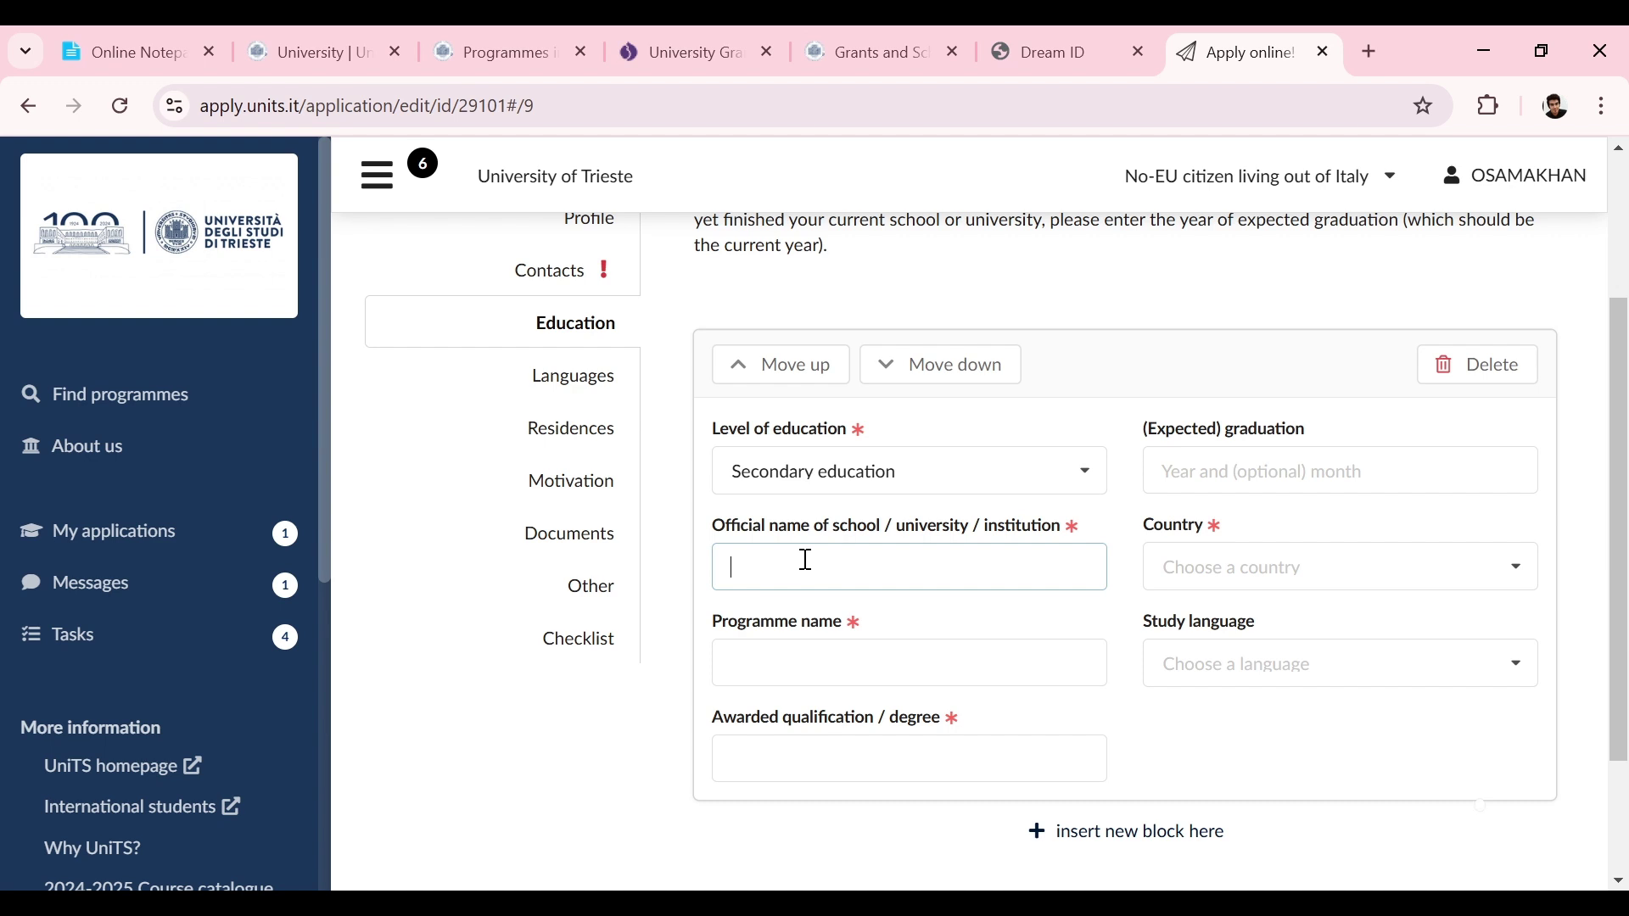
{"action": "type", "text": "city college"}
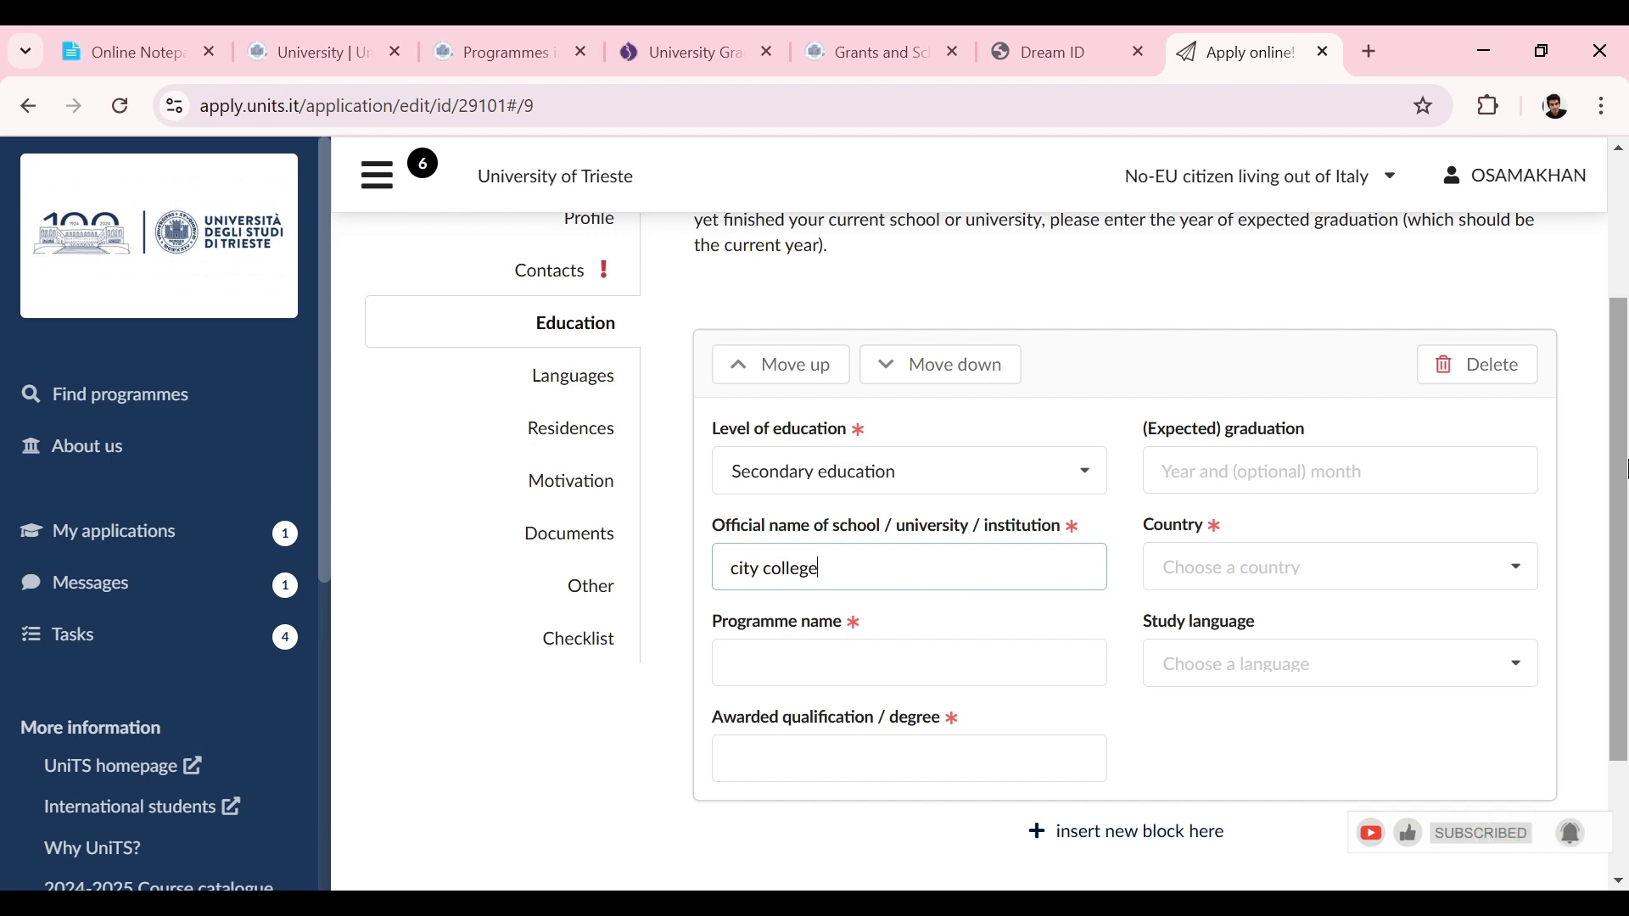
Step: Enter programme COMPUTER SCIENCE and awarded qualification HSSC
{"action": "scroll", "coordinate": [855, 585], "scroll_direction": "down", "scroll_amount": 1}
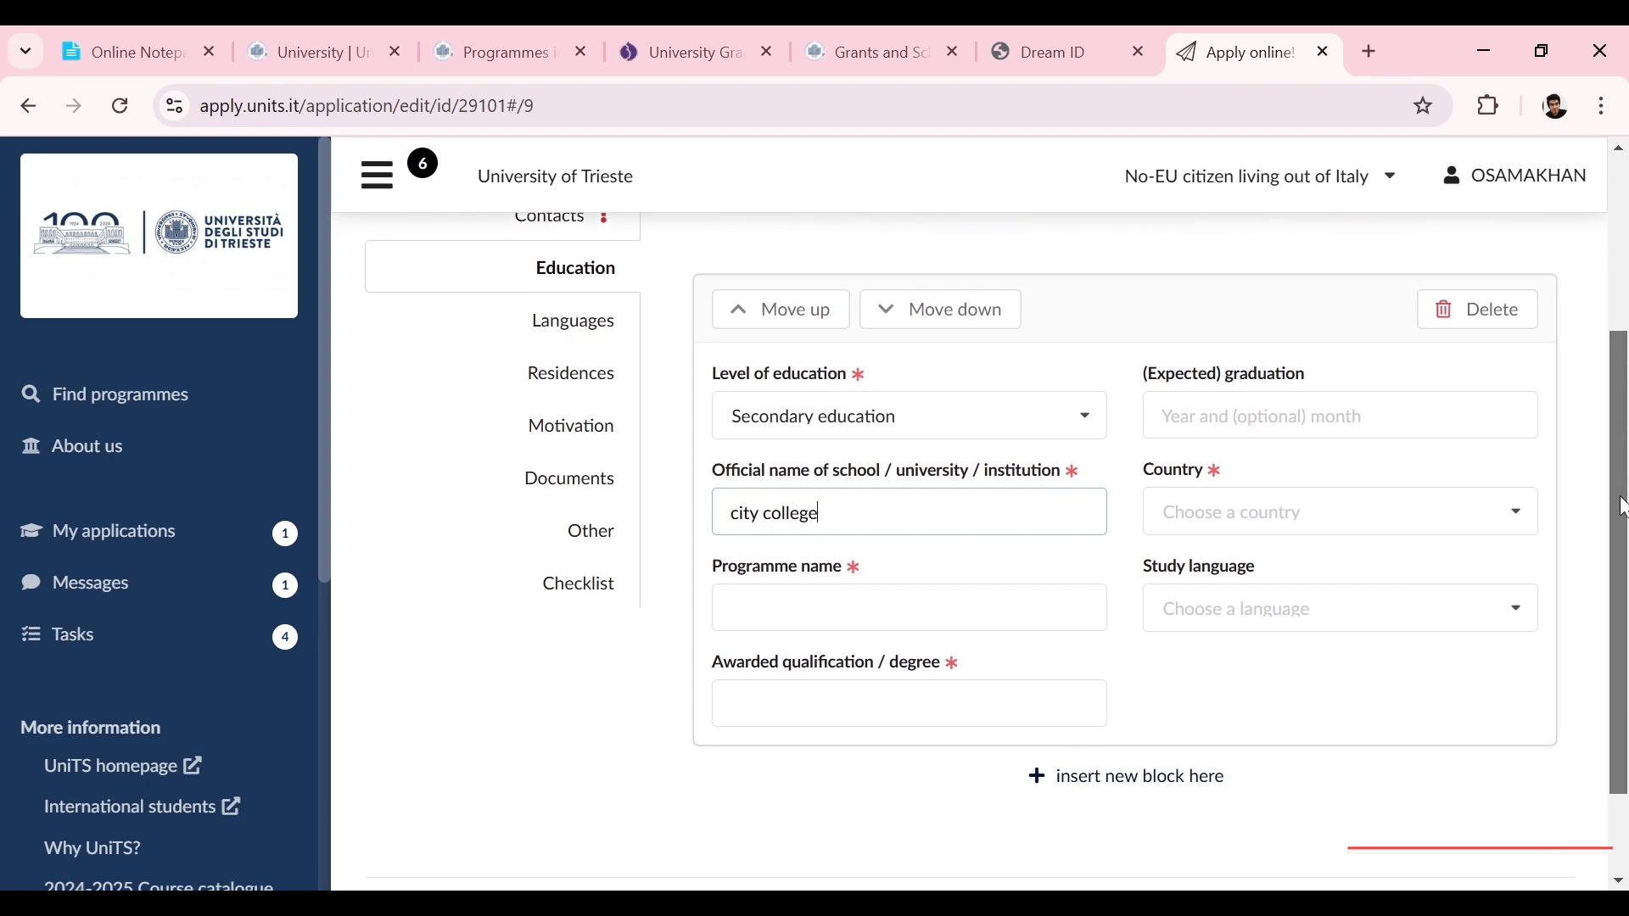
{"action": "left_click", "coordinate": [855, 585]}
{"action": "type", "text": "COMPUTER SC"}
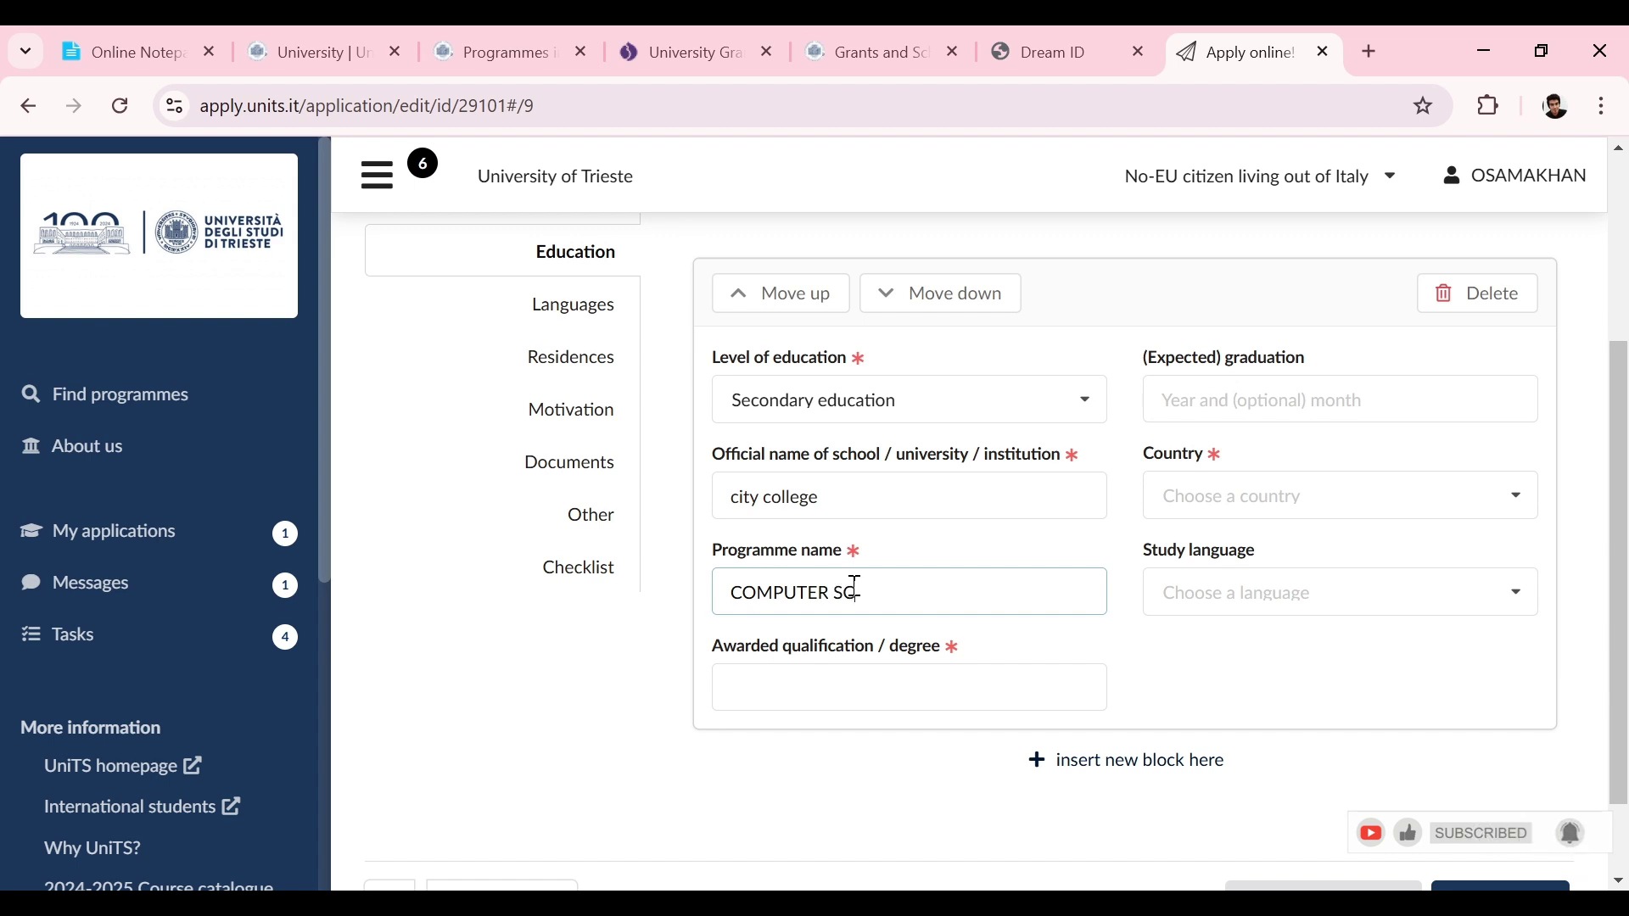
{"action": "type", "text": "IENCE"}
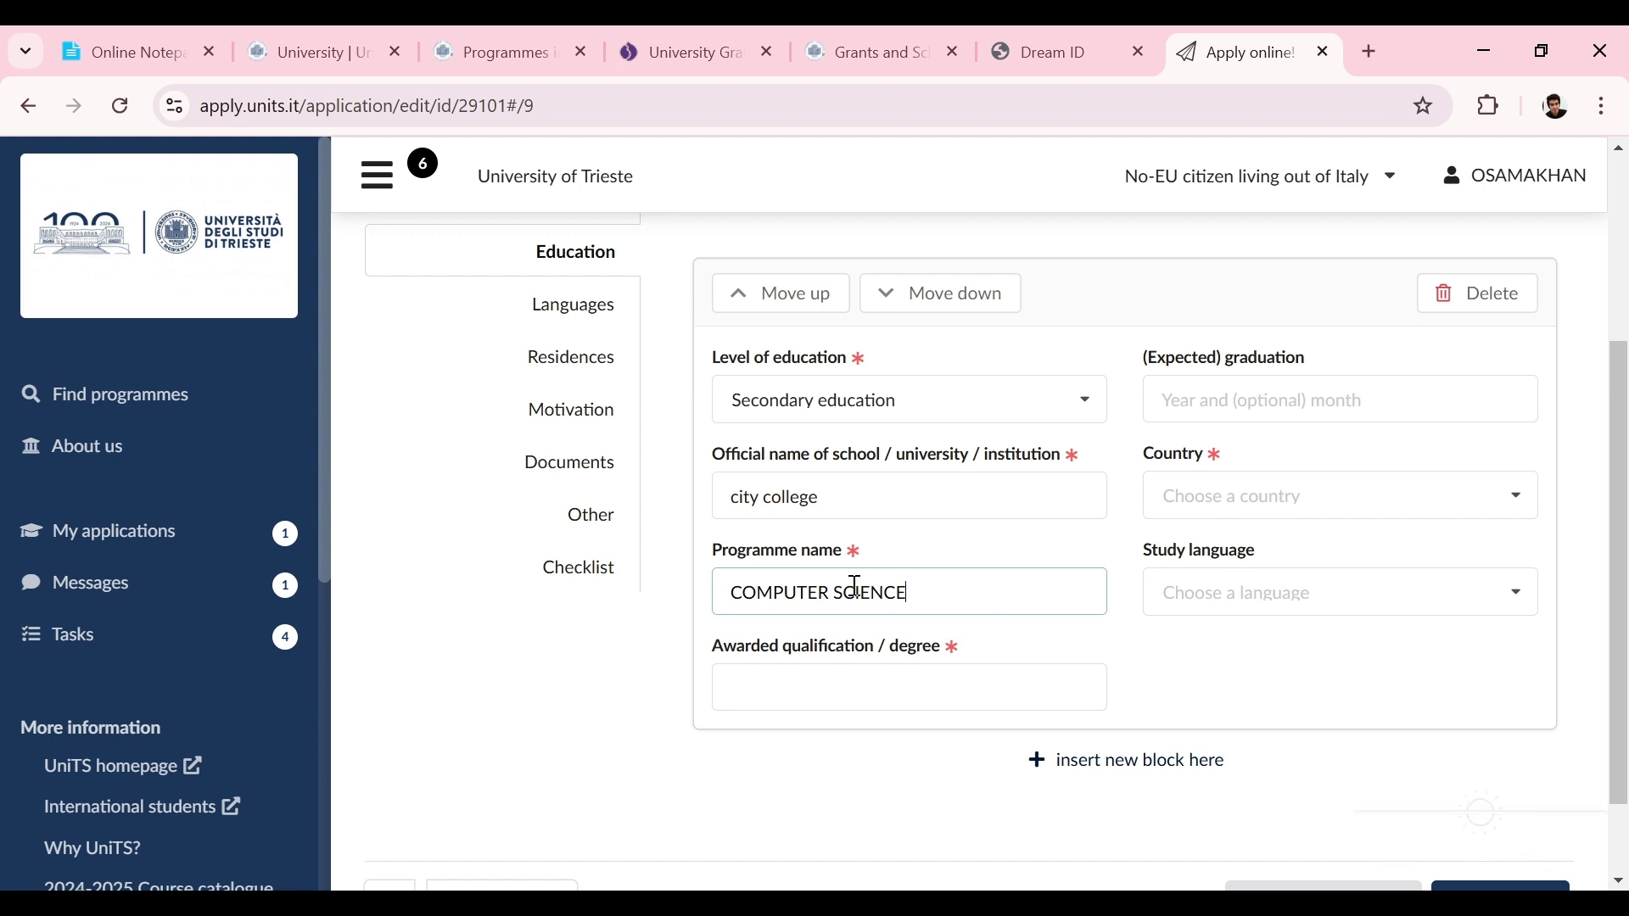
{"action": "left_click_drag", "start_coordinate": [1625, 443], "coordinate": [1625, 478]}
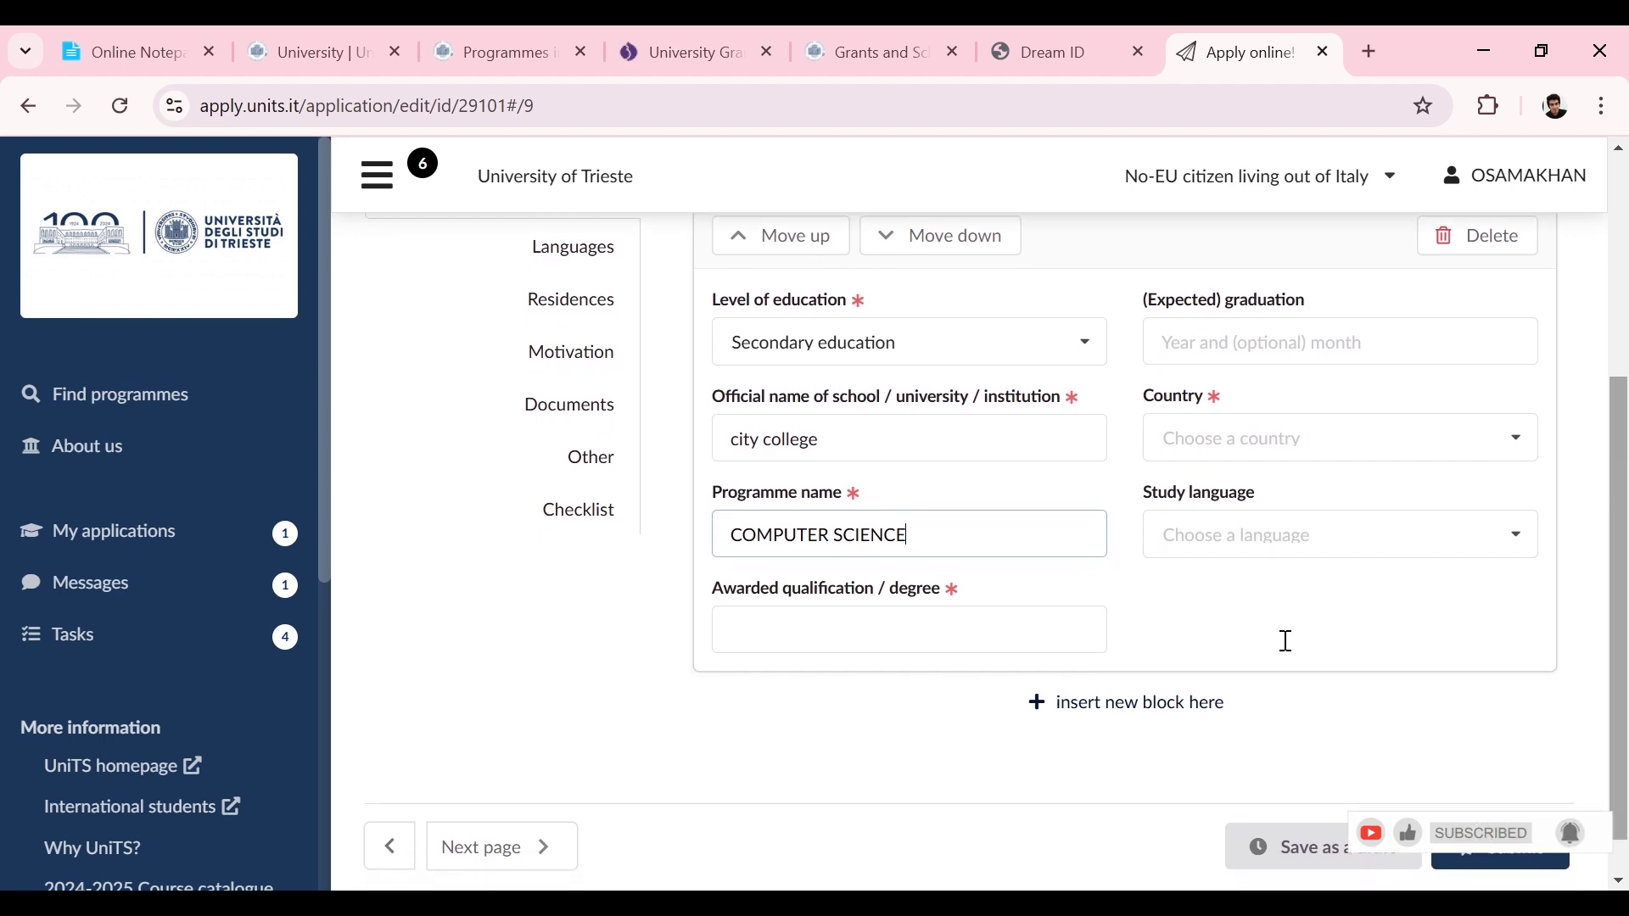
{"action": "left_click", "coordinate": [808, 637]}
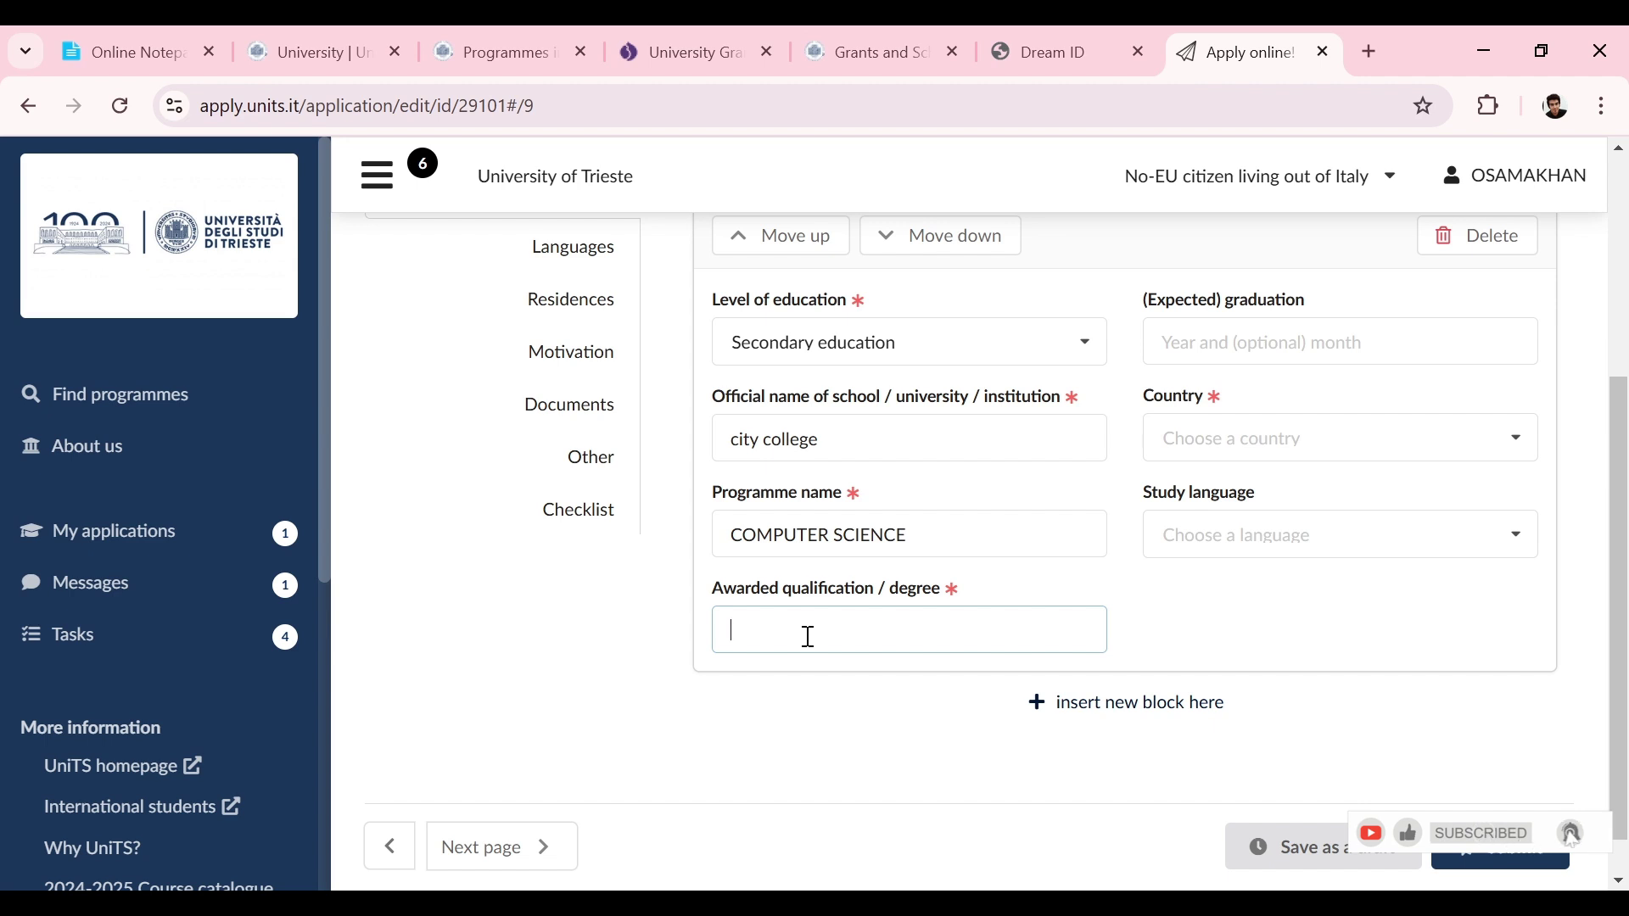
{"action": "type", "text": "HS"}
{"action": "left_click_drag", "start_coordinate": [1624, 599], "coordinate": [1624, 520]}
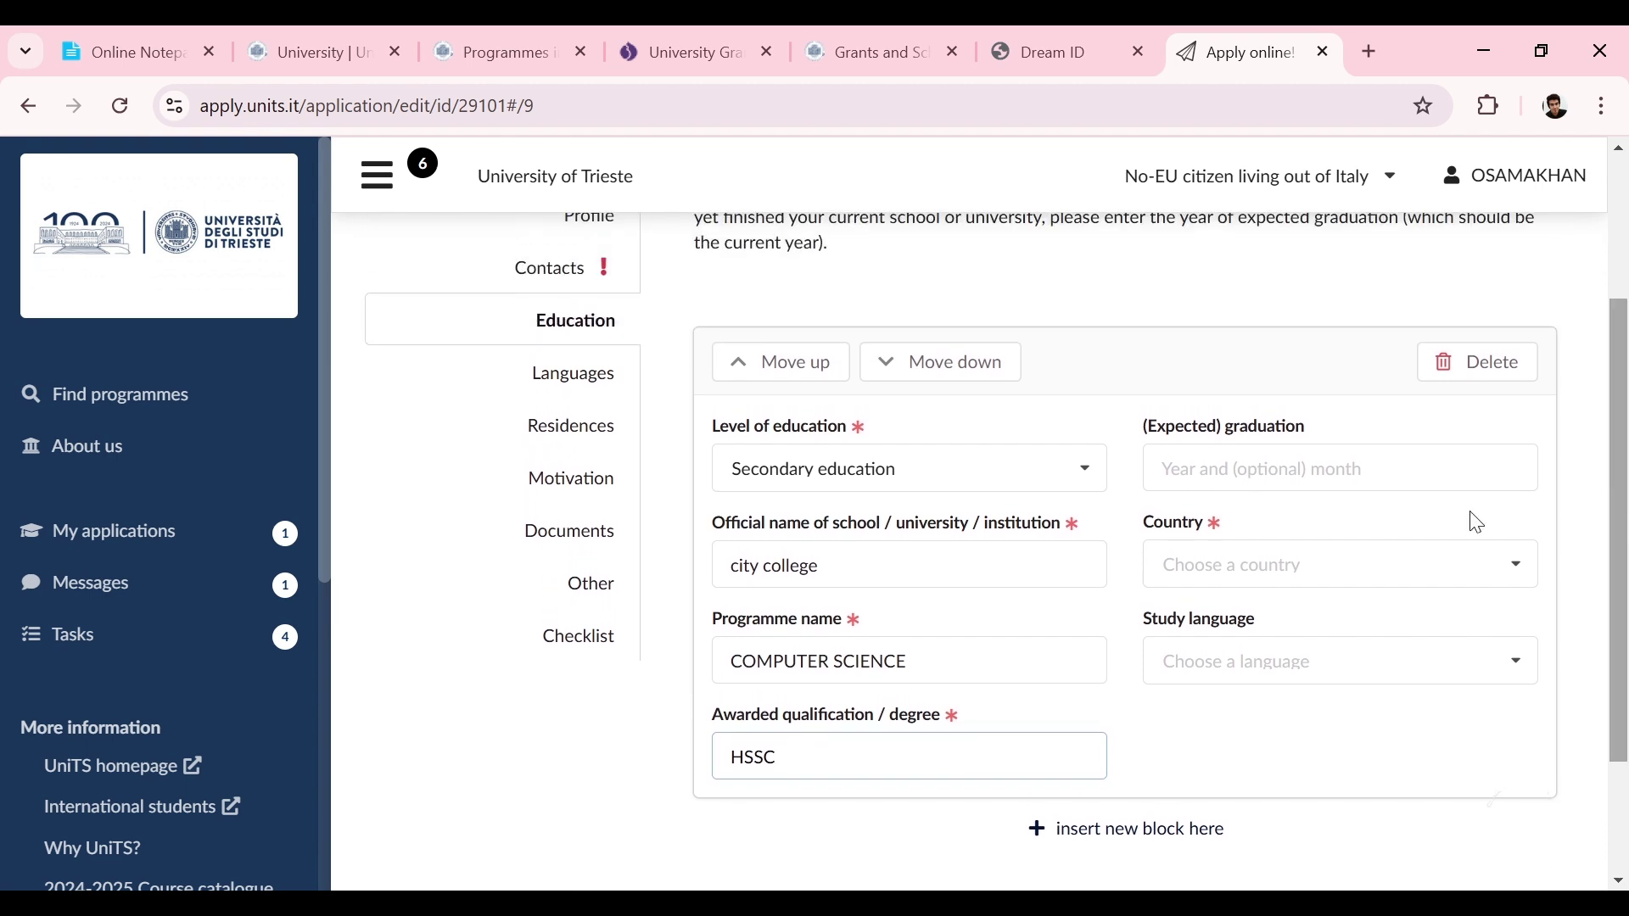
Step: Set the secondary education graduation date to March 2020
{"action": "left_click", "coordinate": [1349, 468]}
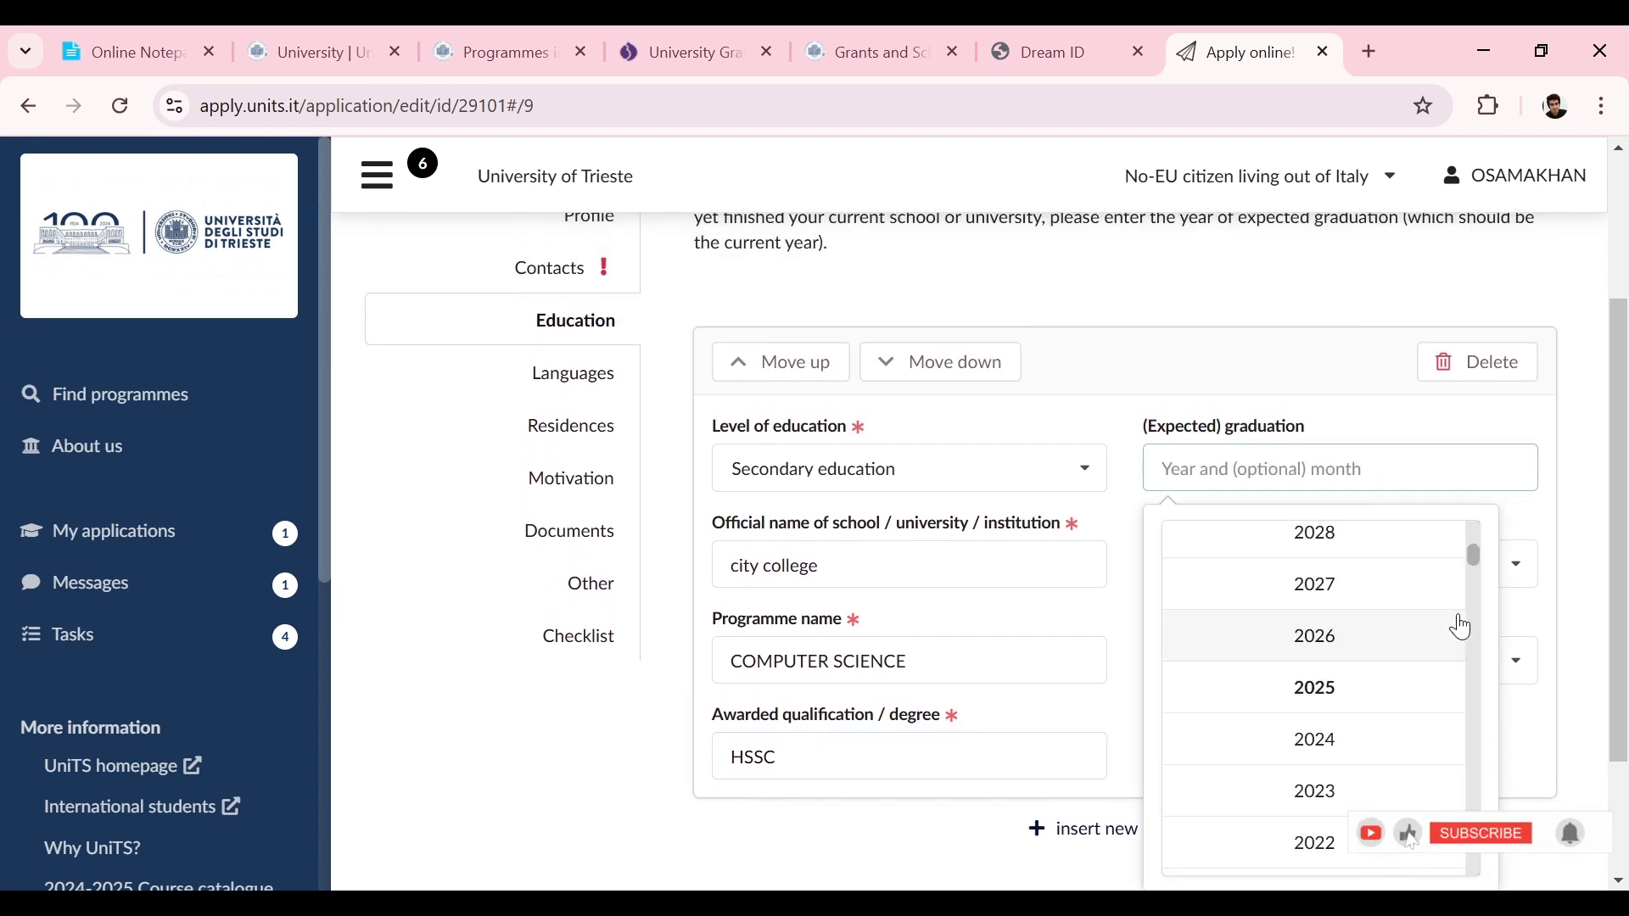
{"action": "left_click", "coordinate": [1475, 613]}
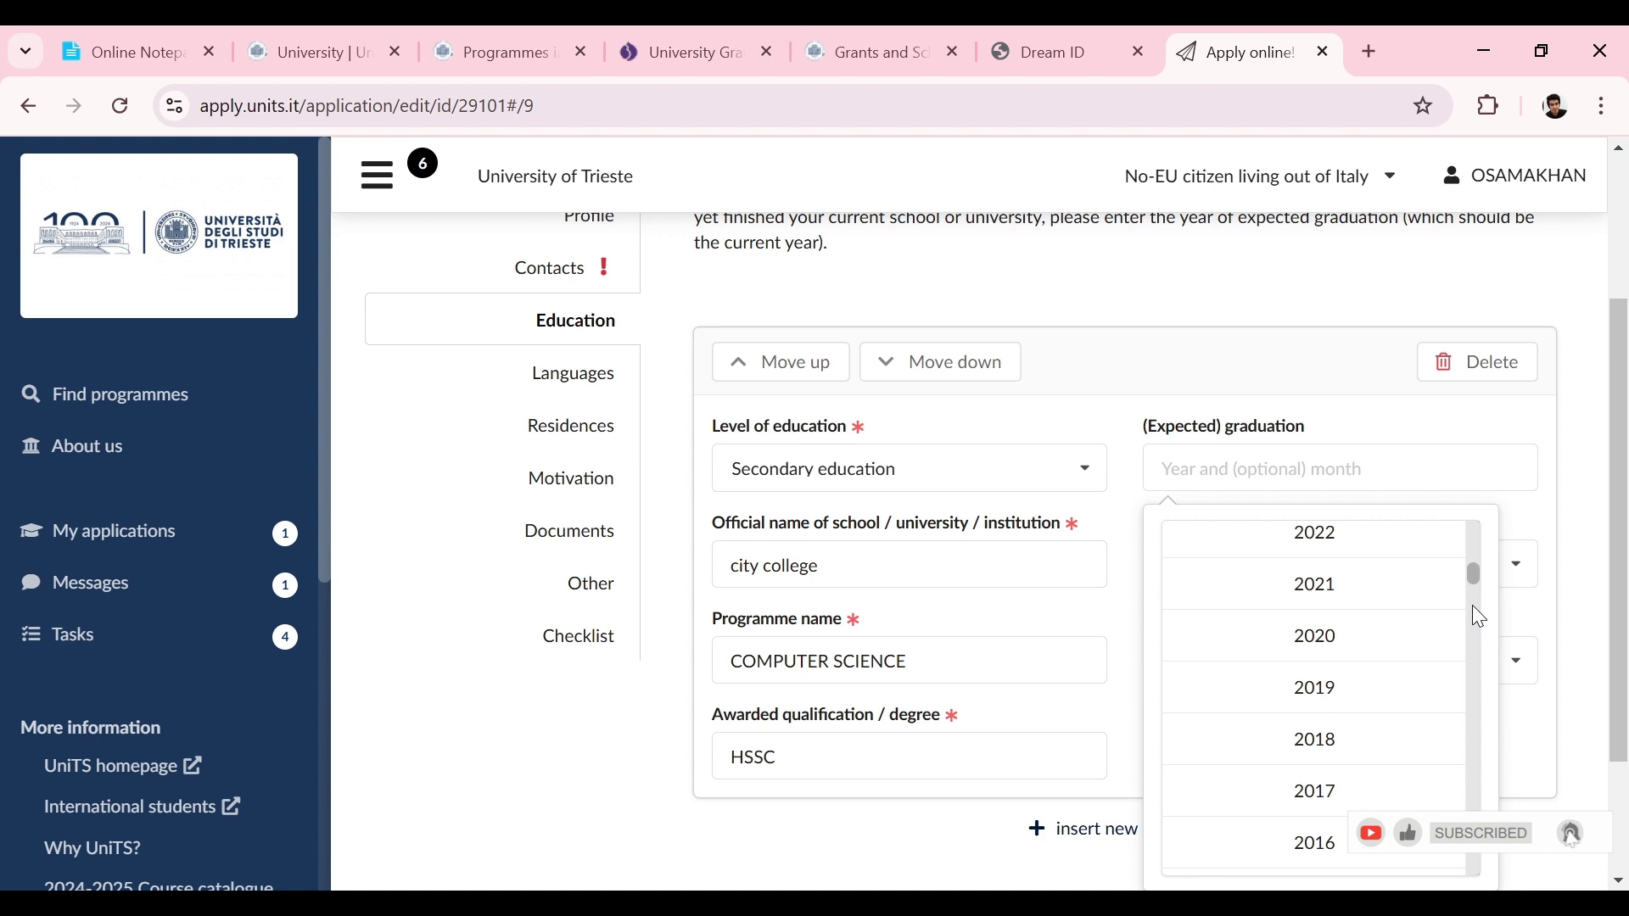
{"action": "left_click", "coordinate": [1405, 640]}
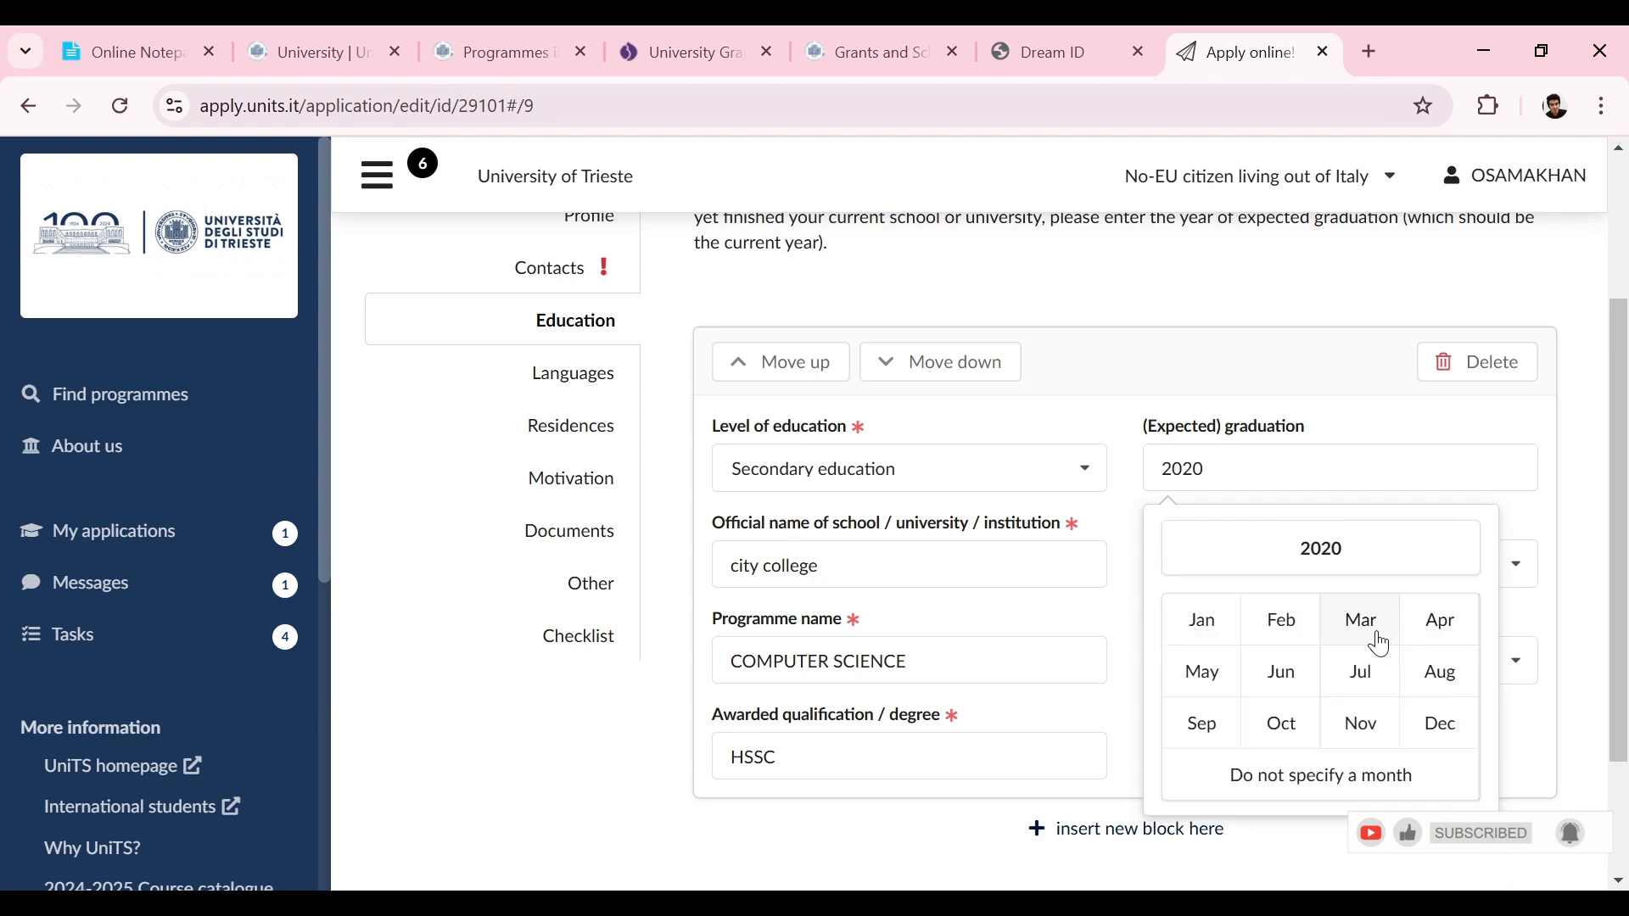
{"action": "left_click", "coordinate": [1373, 638]}
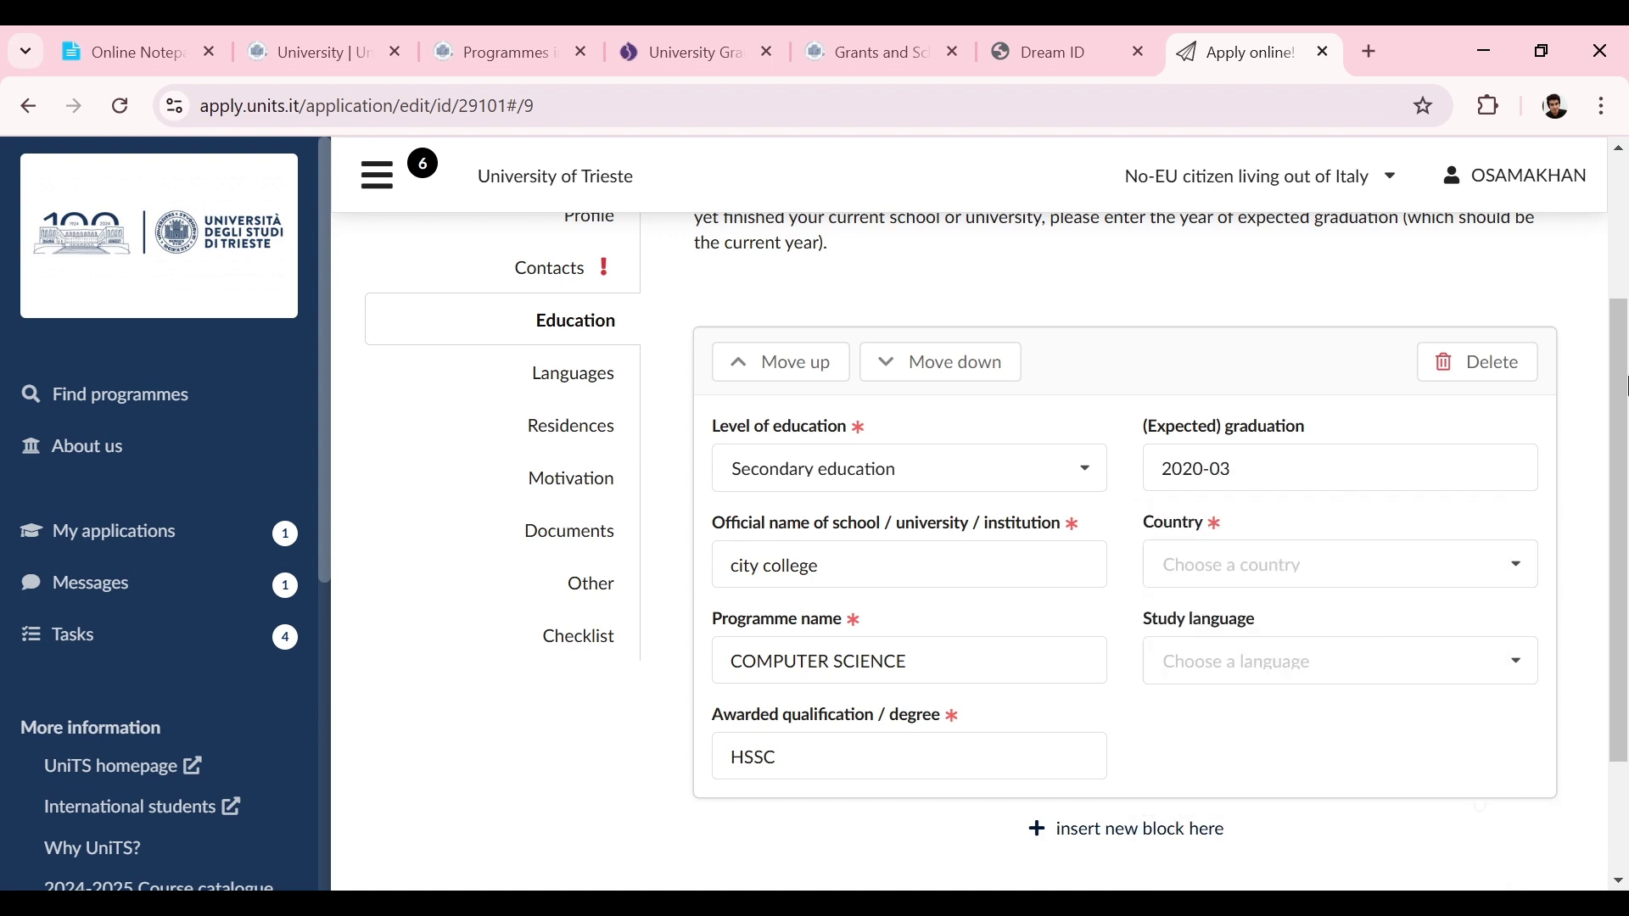
Step: Set the school's country to Pakistan and study language to English
{"action": "left_click", "coordinate": [1309, 564]}
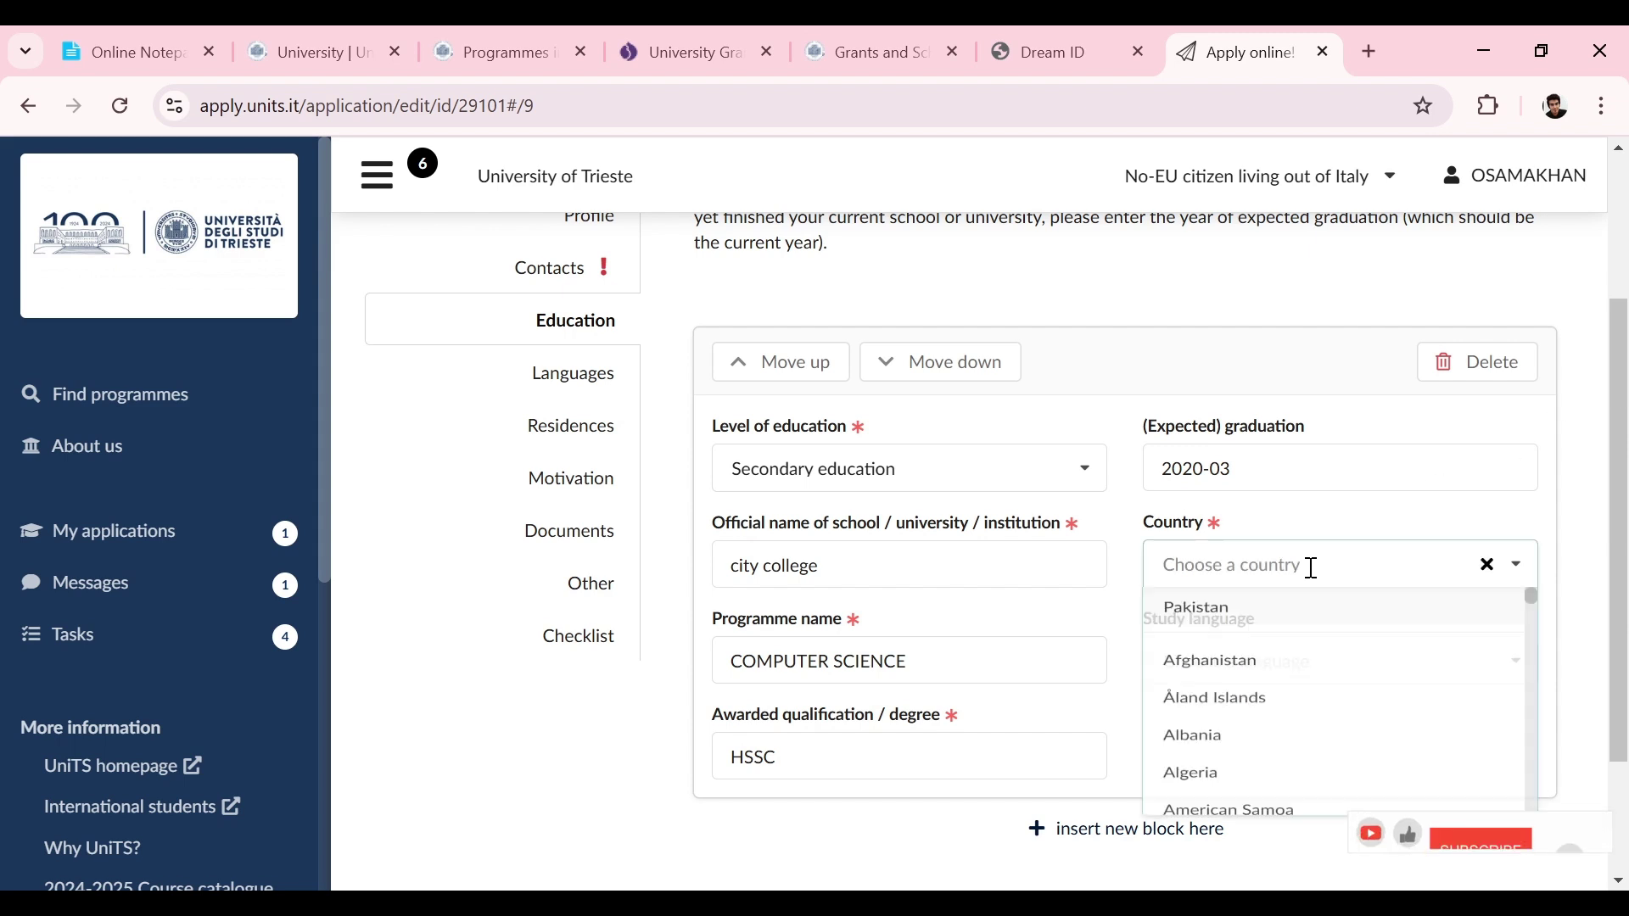
{"action": "left_click", "coordinate": [1205, 612]}
{"action": "left_click_drag", "start_coordinate": [1627, 499], "coordinate": [1613, 561]}
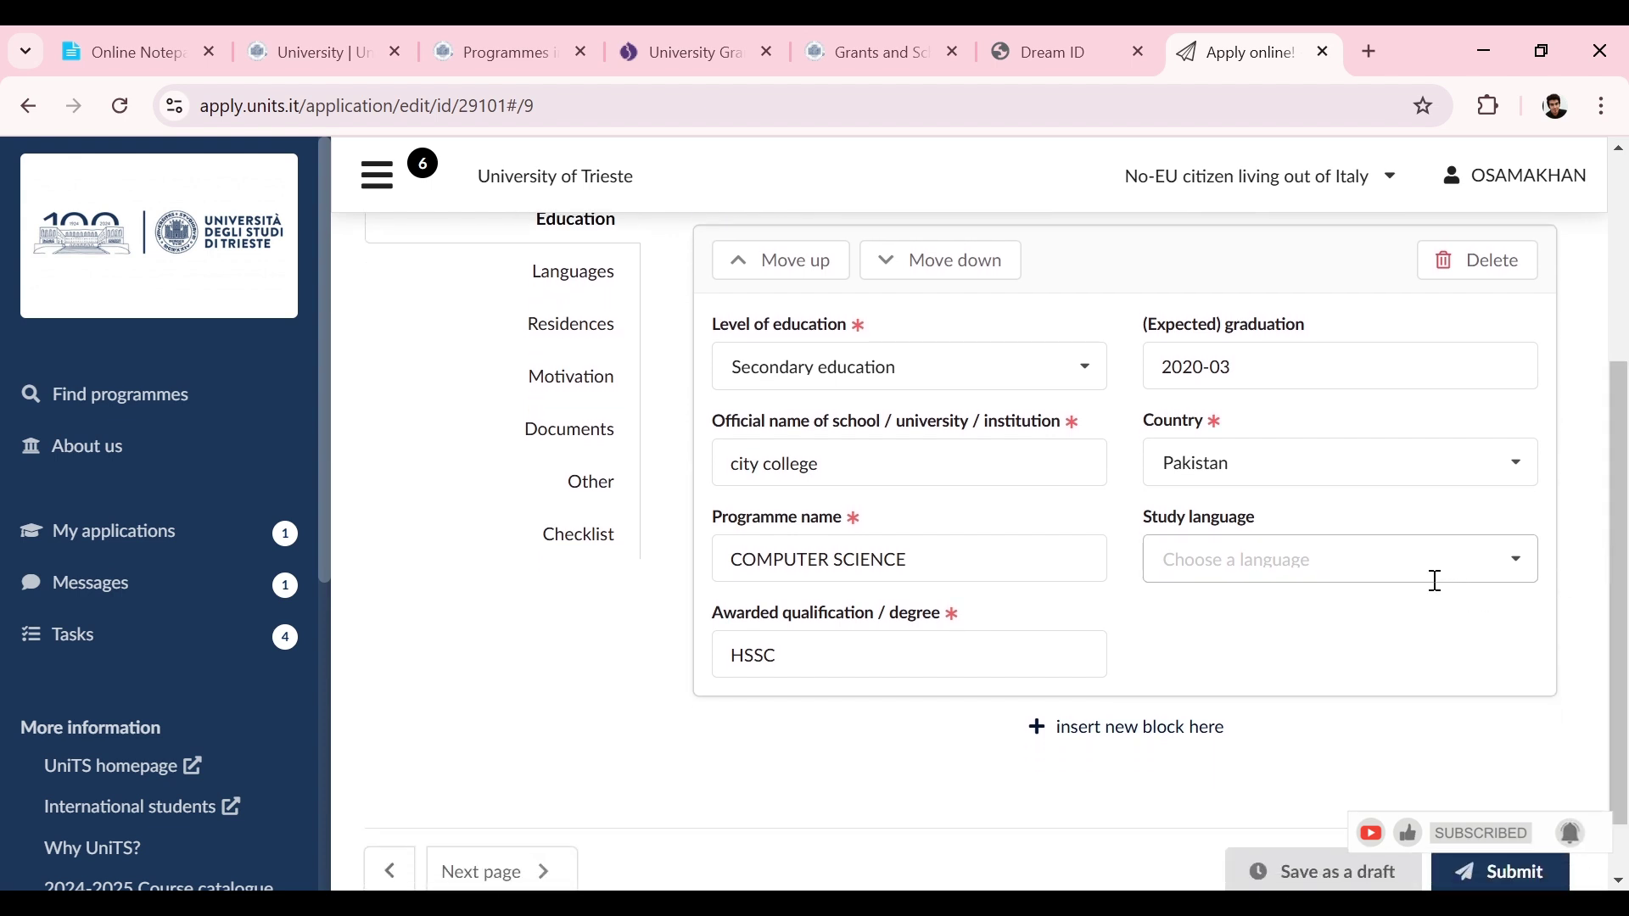
{"action": "left_click", "coordinate": [1400, 556]}
{"action": "left_click", "coordinate": [1396, 557]}
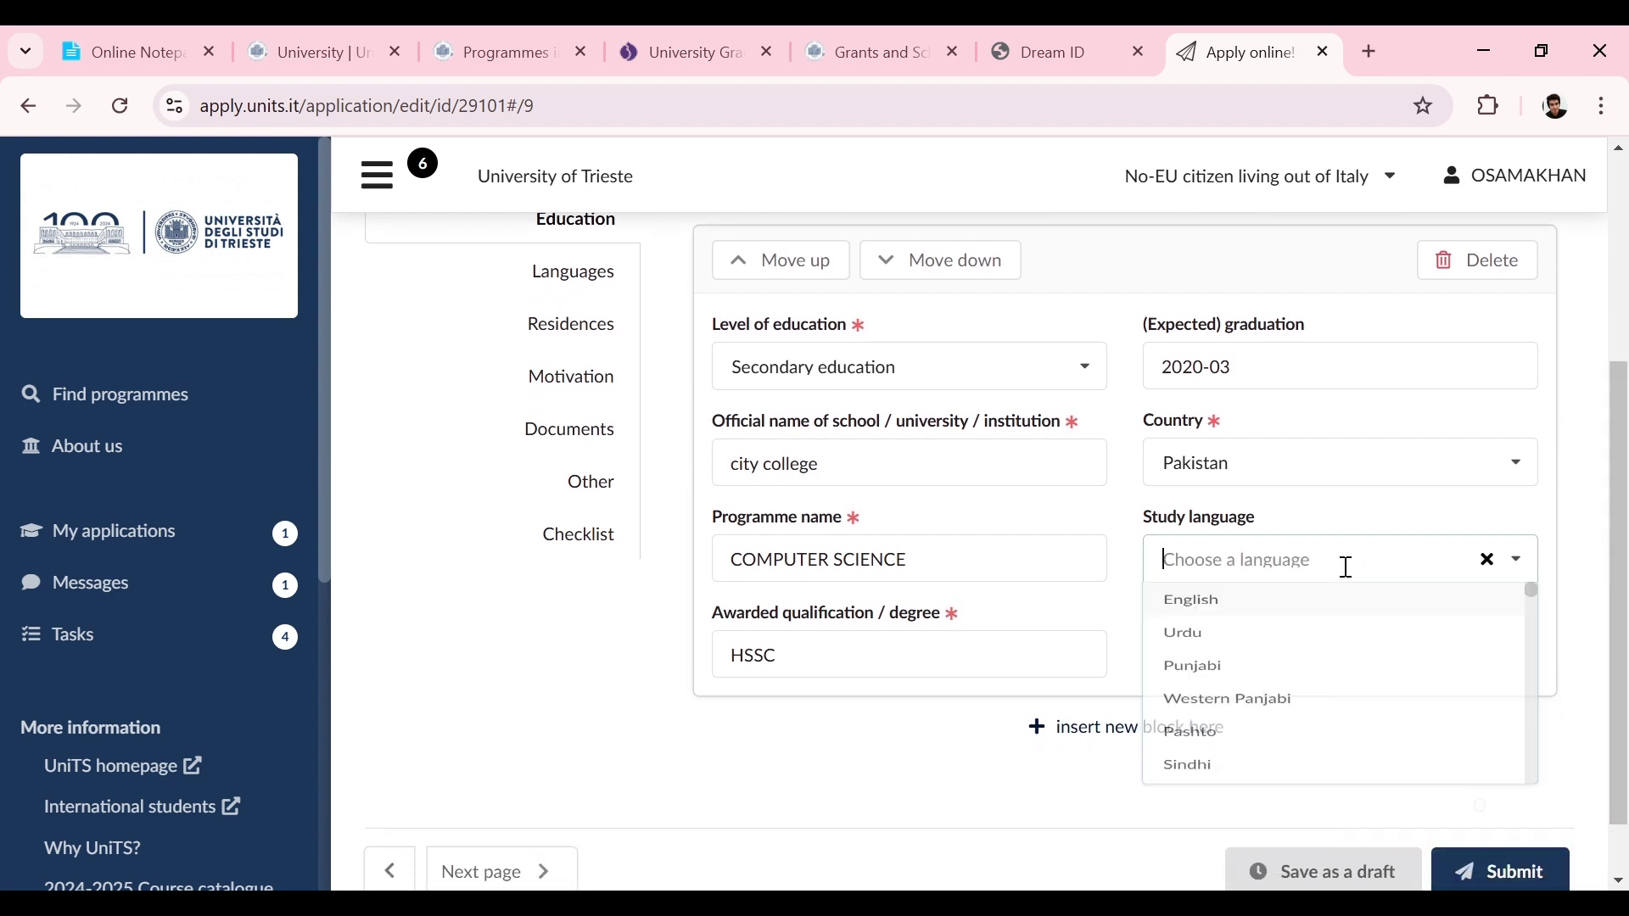
{"action": "left_click", "coordinate": [1199, 623]}
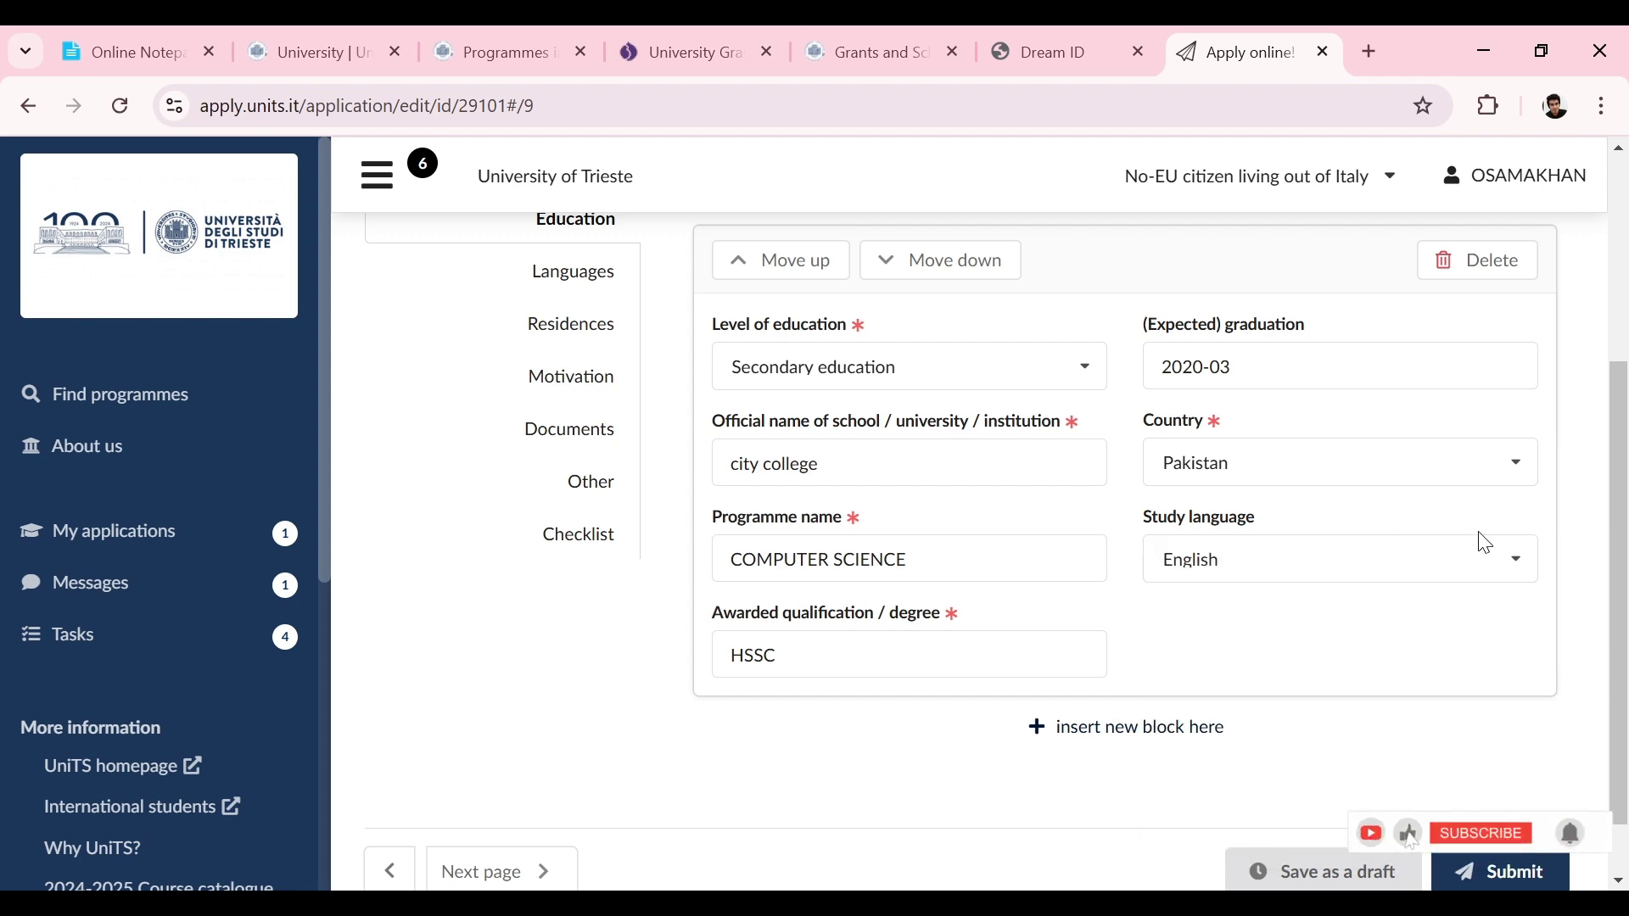
{"action": "scroll", "coordinate": [1623, 564], "scroll_direction": "down", "scroll_amount": 1}
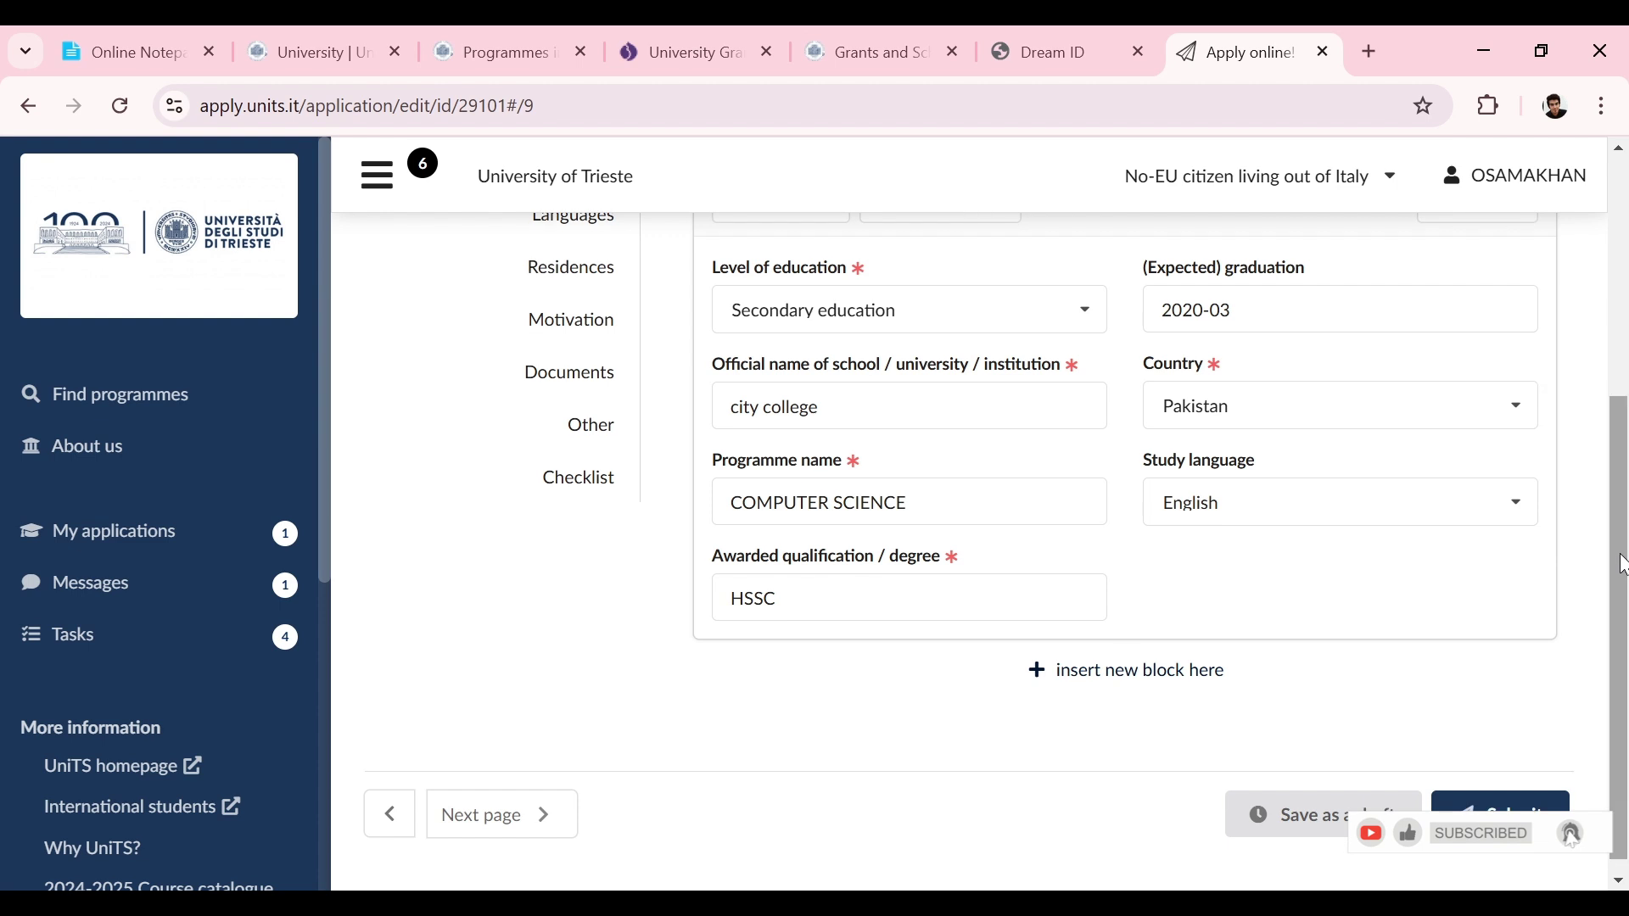
Step: Add a second education entry as a Bachelor degree at COMSATS UNIVERSITY
{"action": "left_click", "coordinate": [1079, 682]}
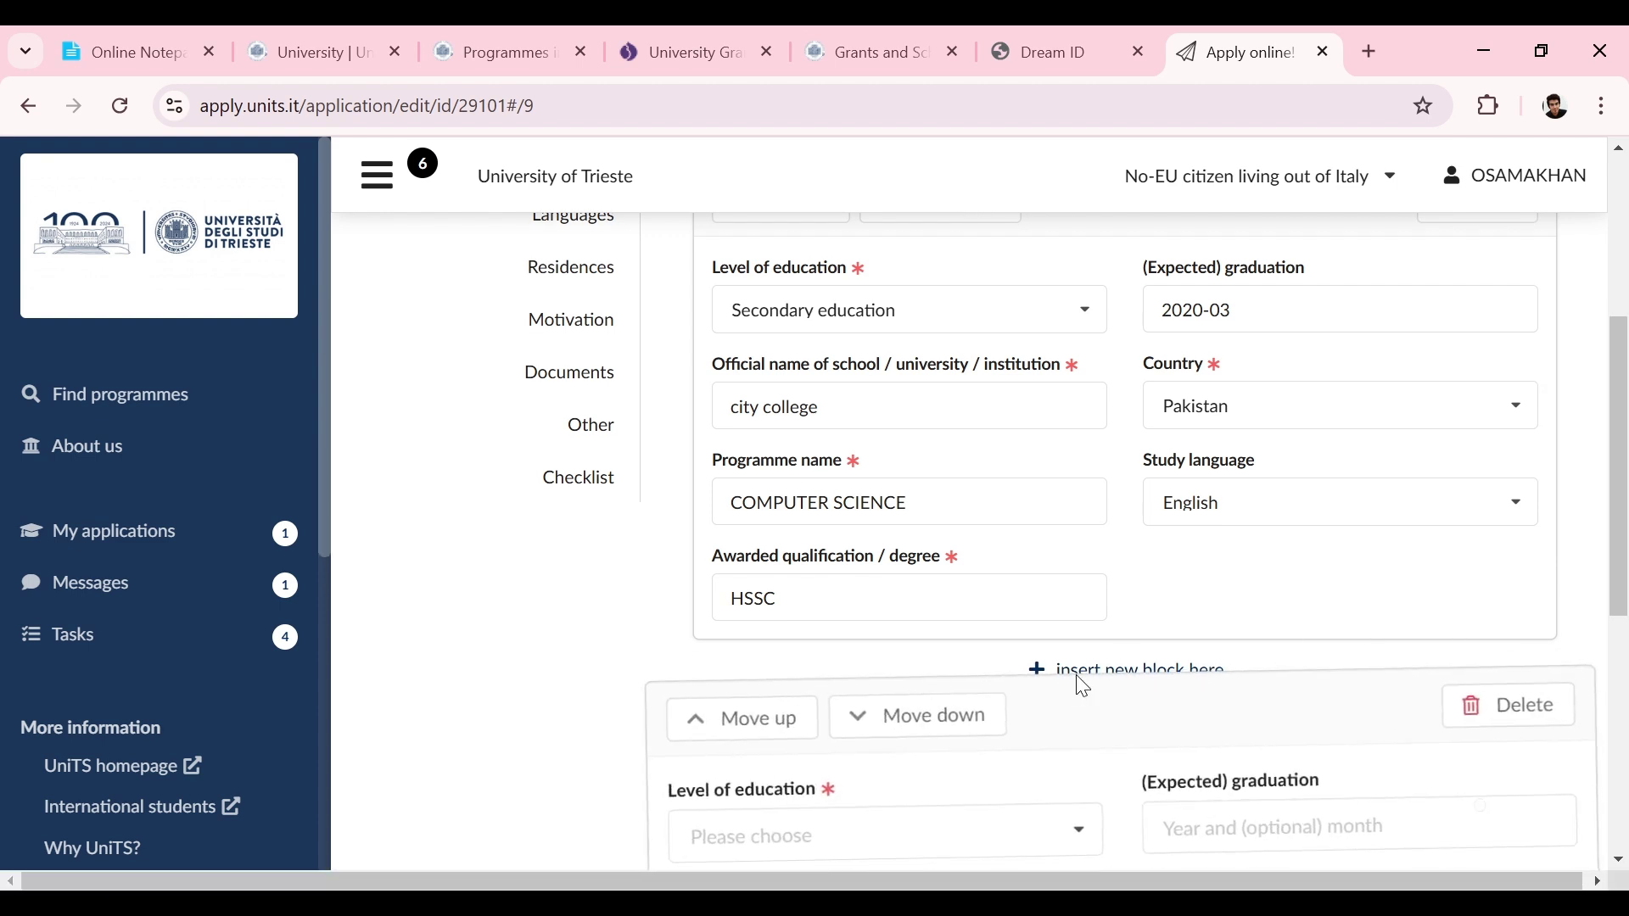
{"action": "left_click_drag", "start_coordinate": [1625, 548], "coordinate": [1625, 708]}
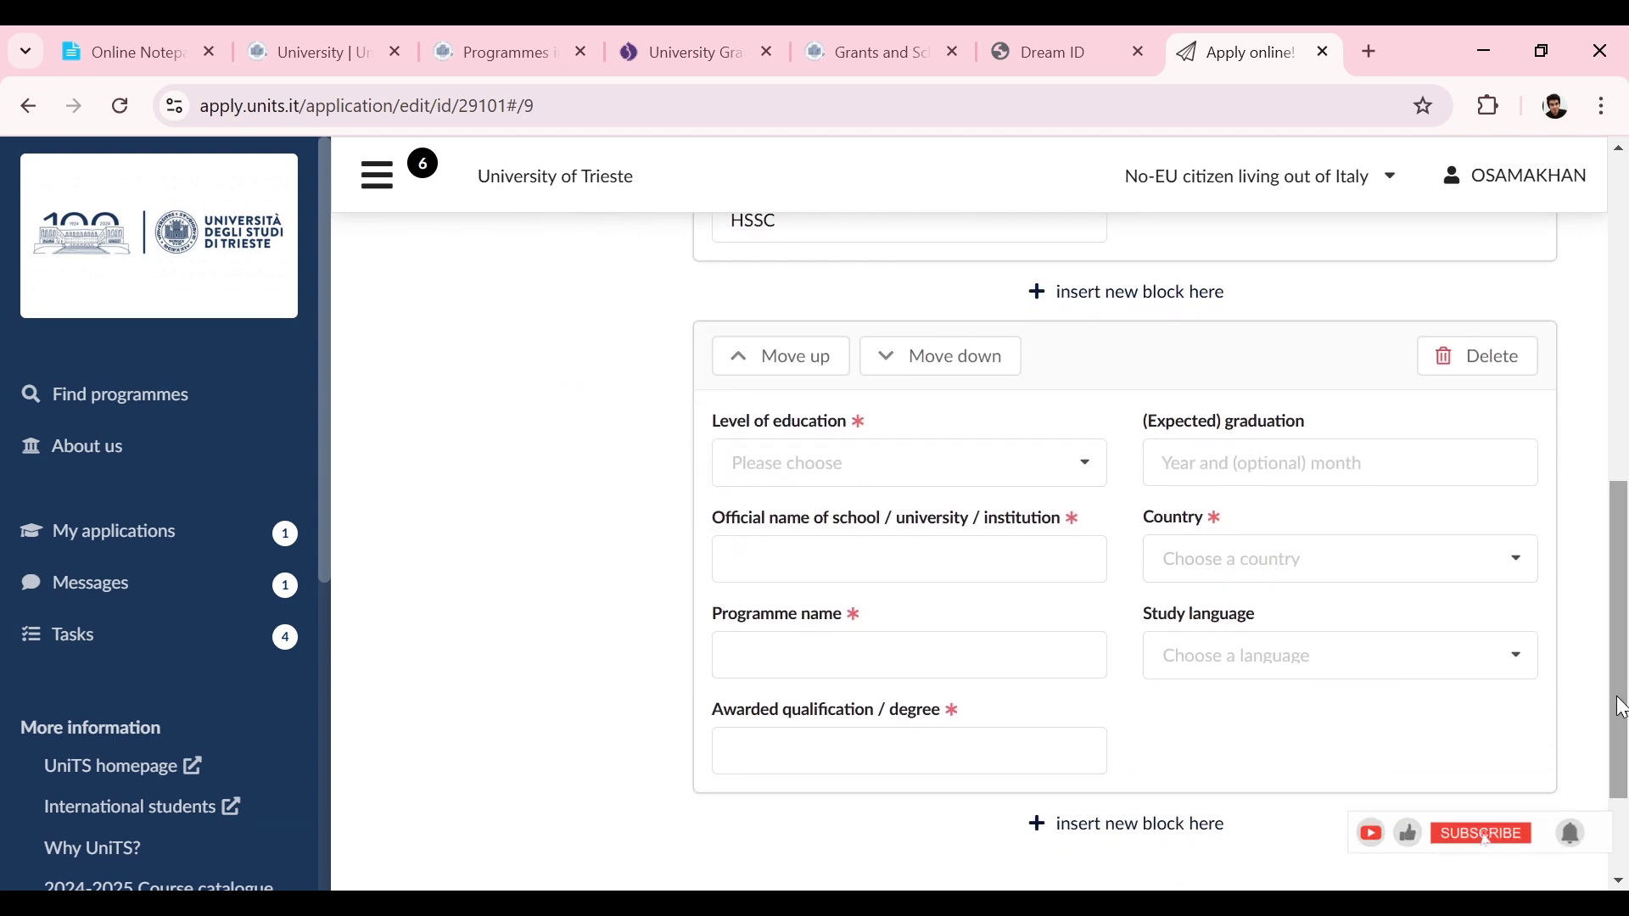
{"action": "left_click", "coordinate": [985, 469]}
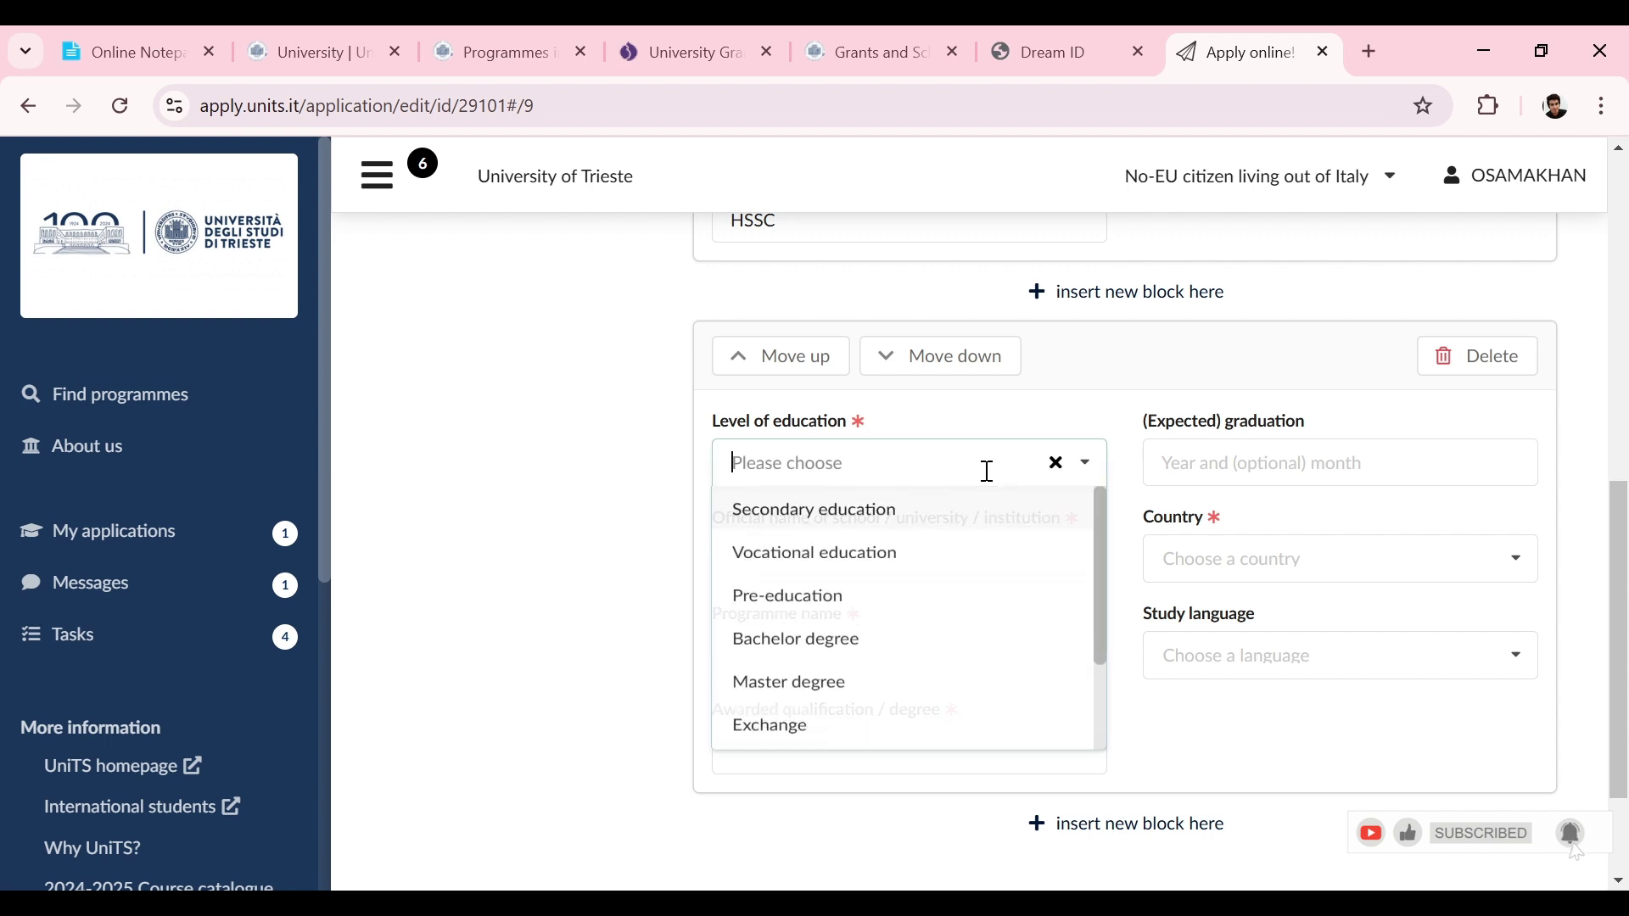
{"action": "left_click", "coordinate": [750, 652]}
{"action": "left_click", "coordinate": [797, 559]}
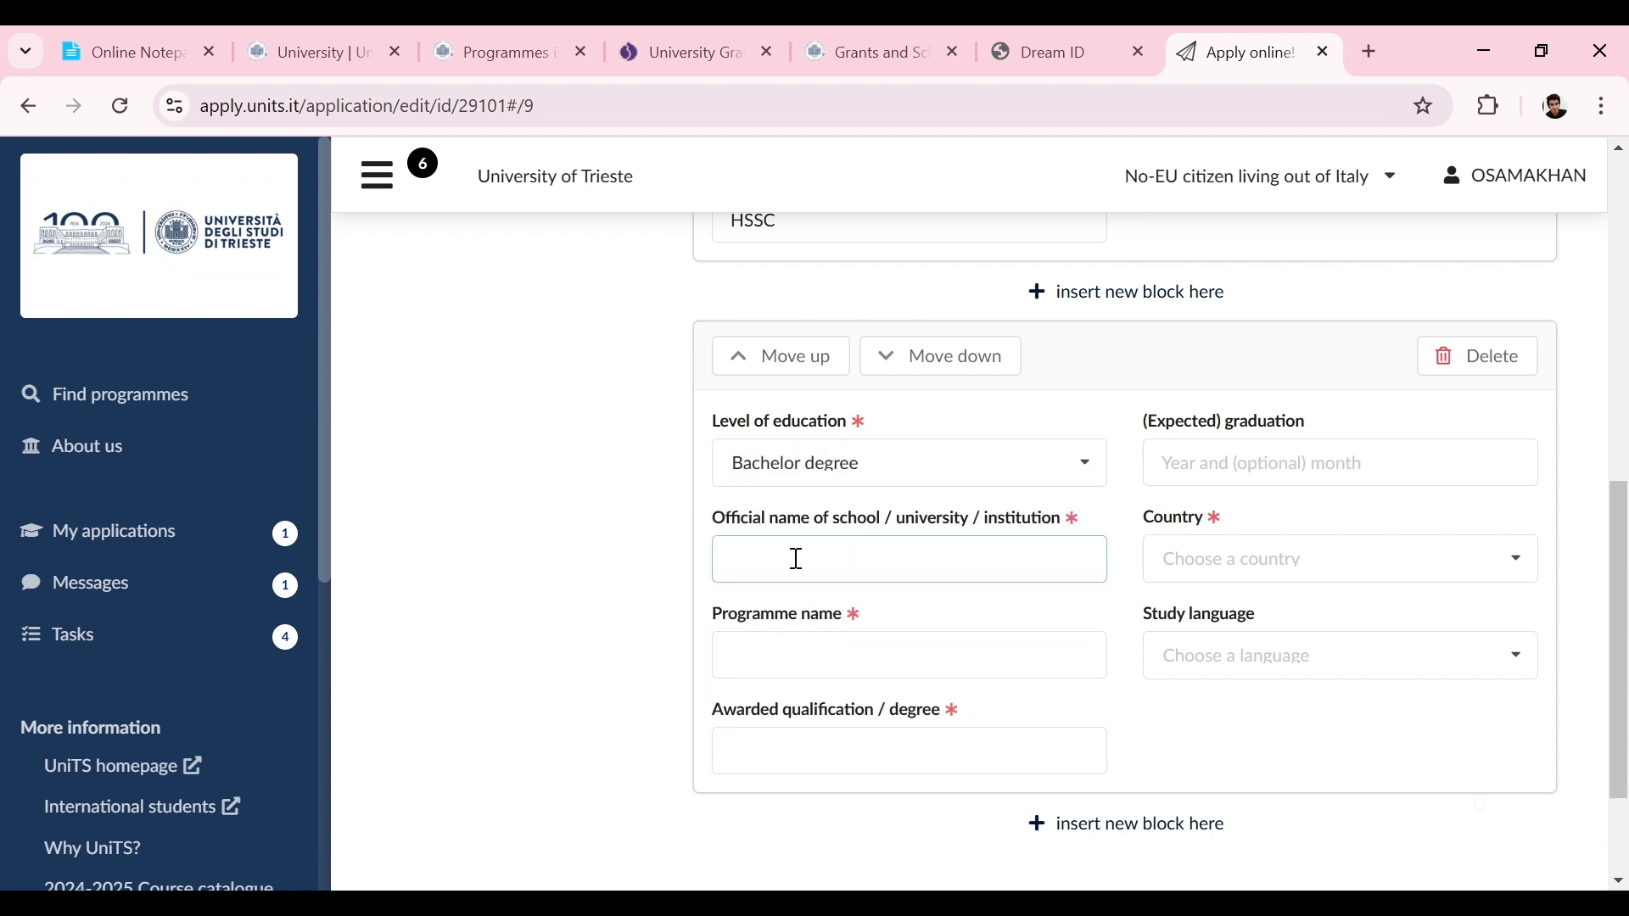
{"action": "type", "text": "COMSATS UNIVERSITY"}
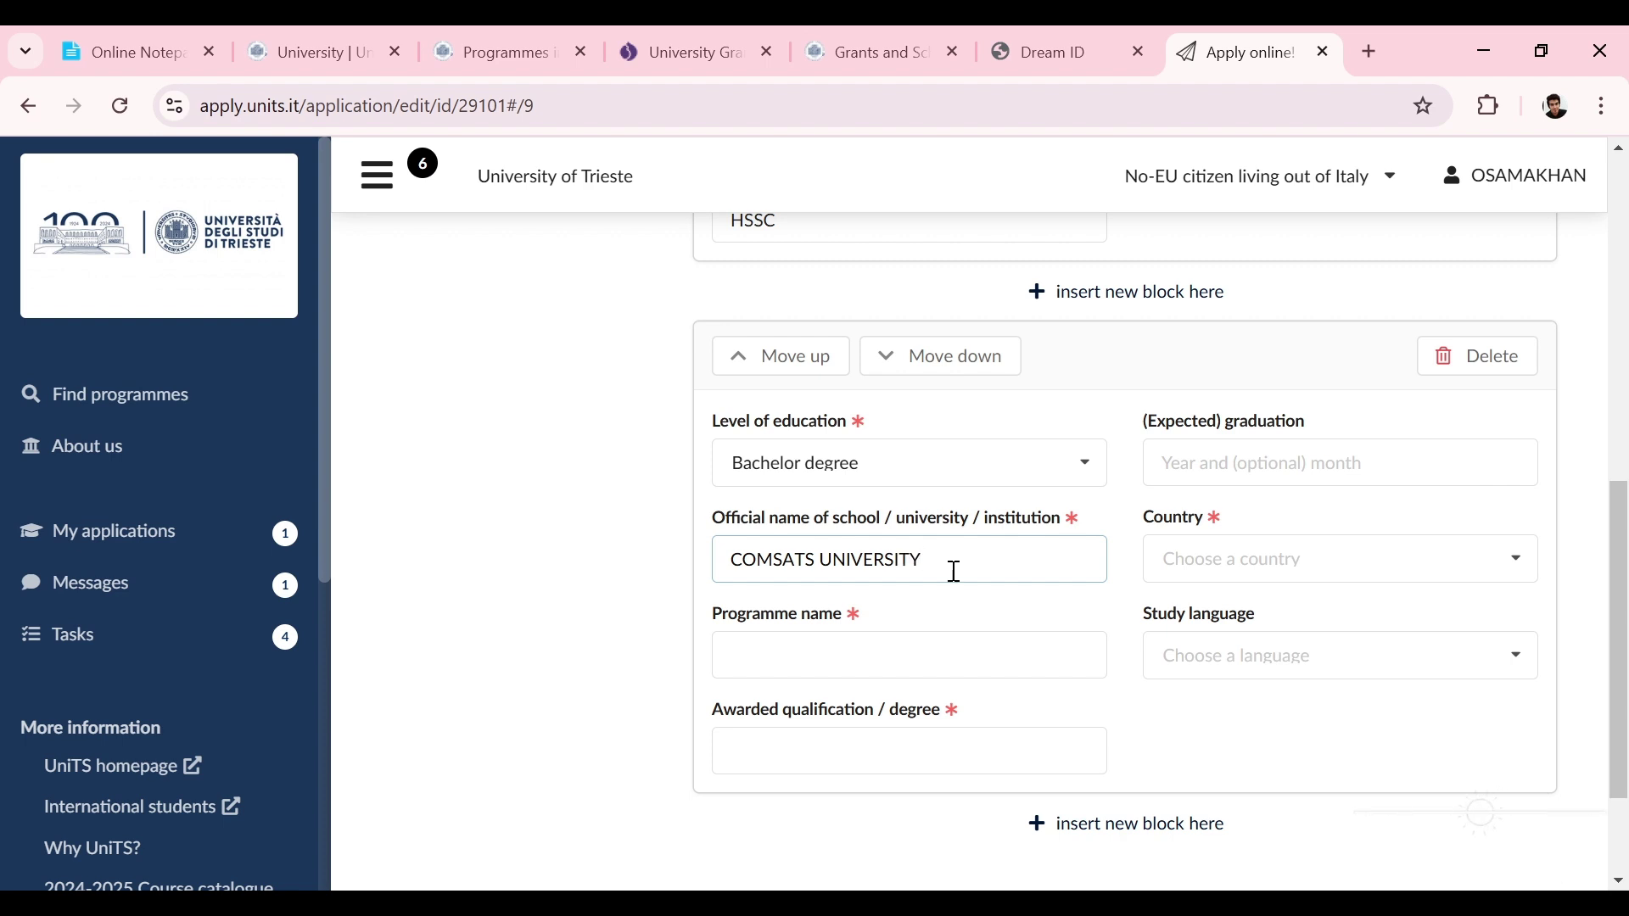
Step: Enter programme COMPUTER SC and awarded qualification BSCS for the Bachelor degree
{"action": "left_click", "coordinate": [793, 654]}
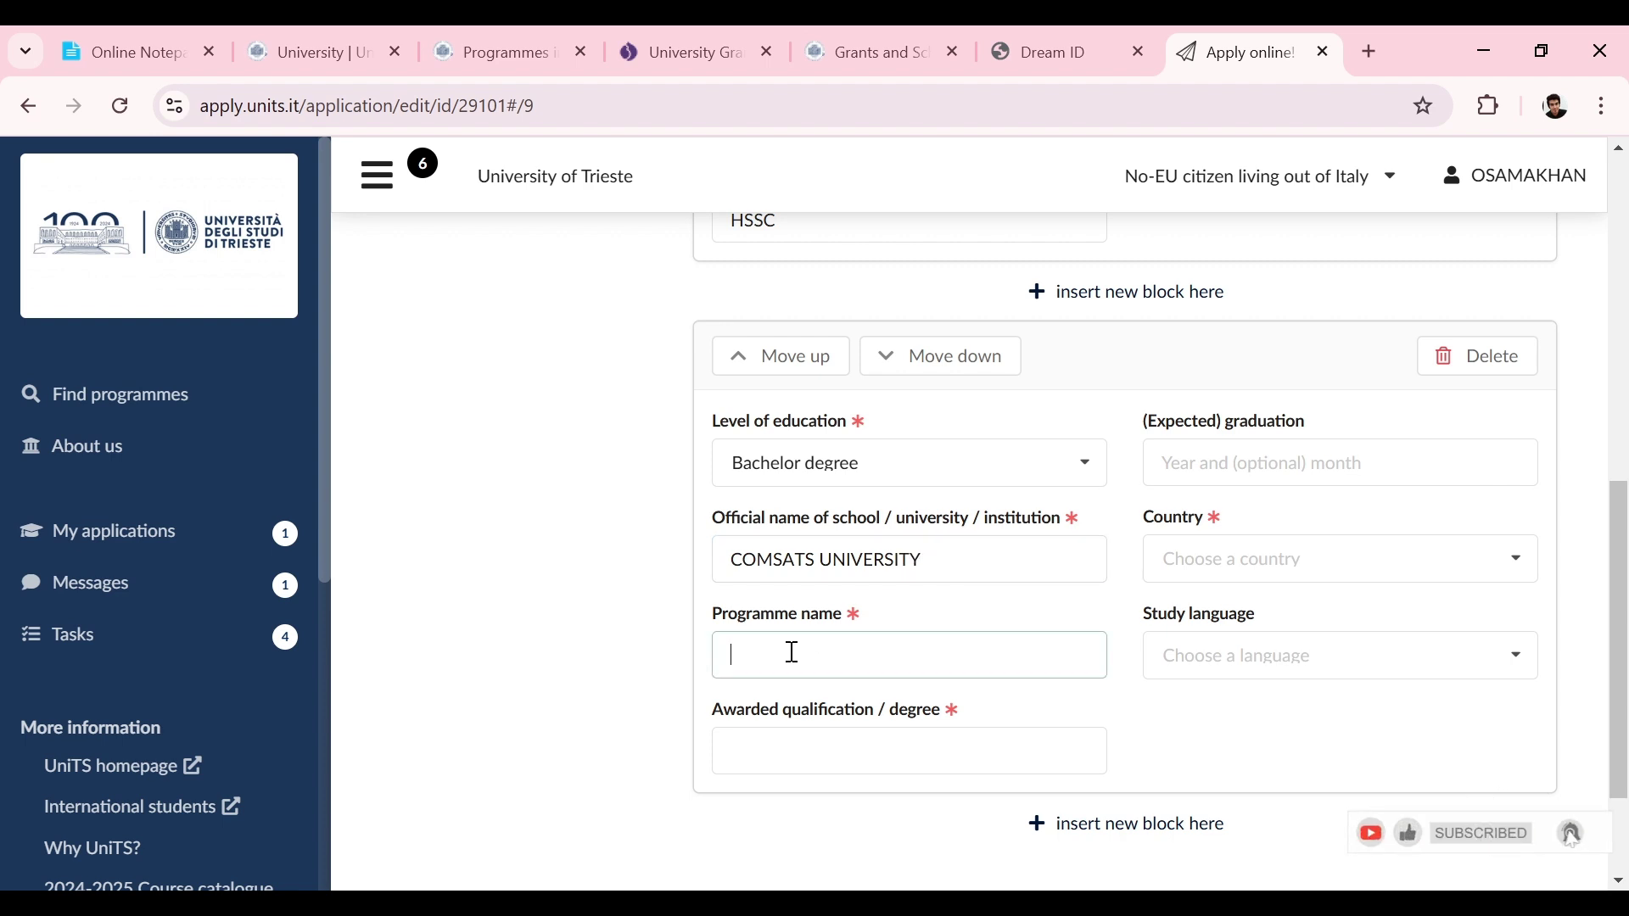
{"action": "type", "text": "COMPUTER SC"}
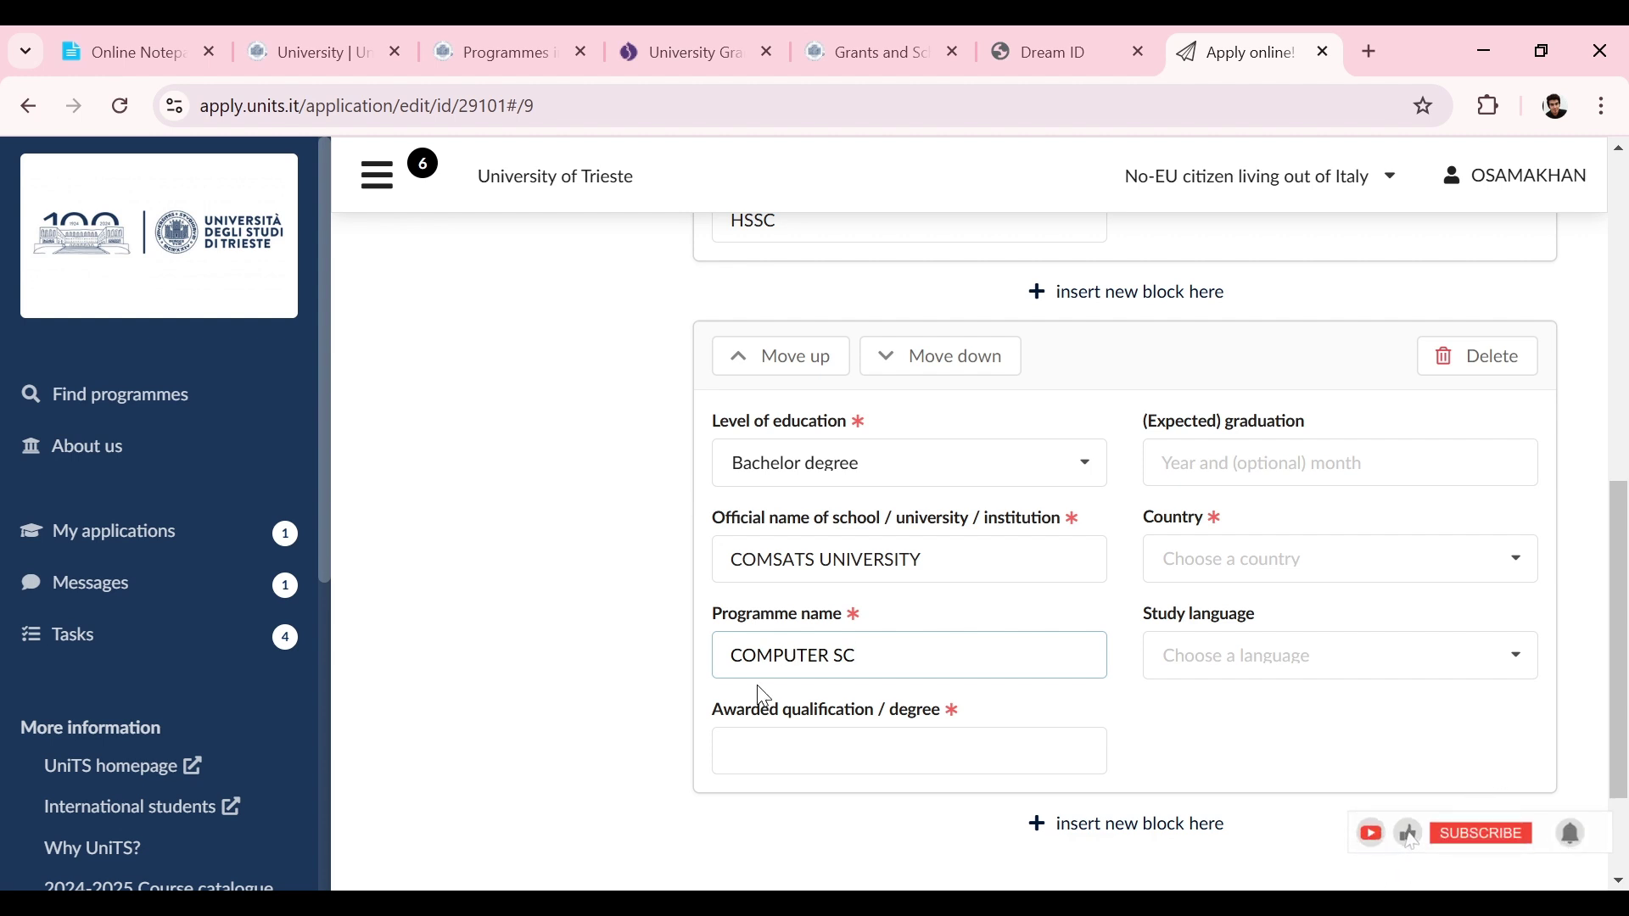
{"action": "left_click", "coordinate": [742, 750]}
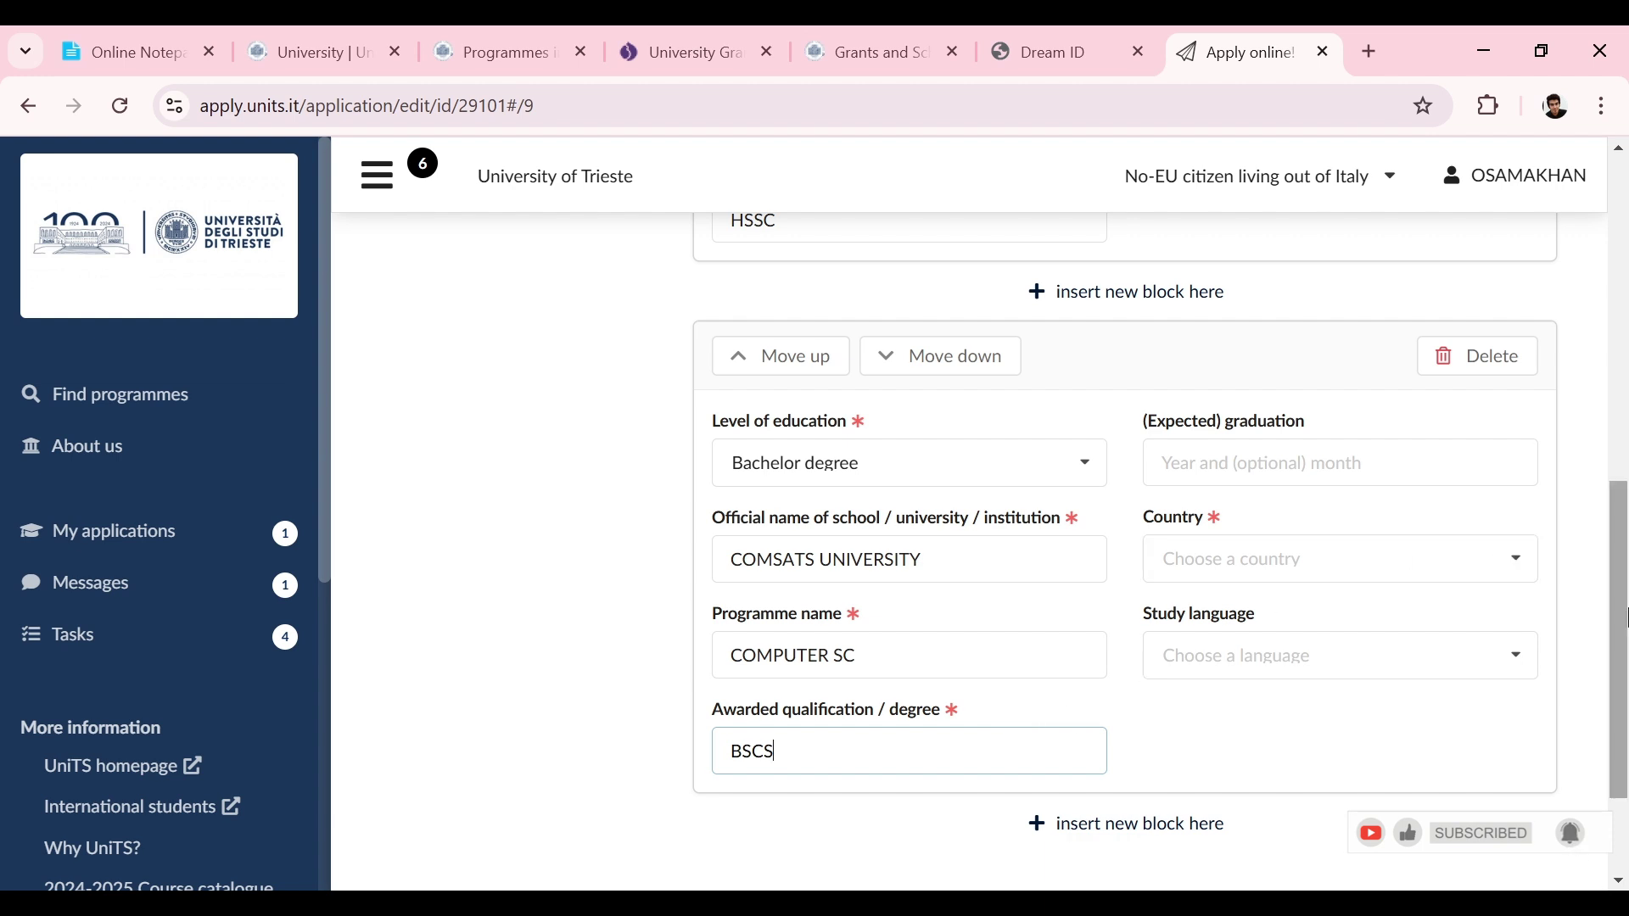
{"action": "scroll", "coordinate": [1625, 618], "scroll_direction": "up", "scroll_amount": 1}
Step: Set the Bachelor degree graduation date to August 2025
{"action": "left_click", "coordinate": [1448, 539]}
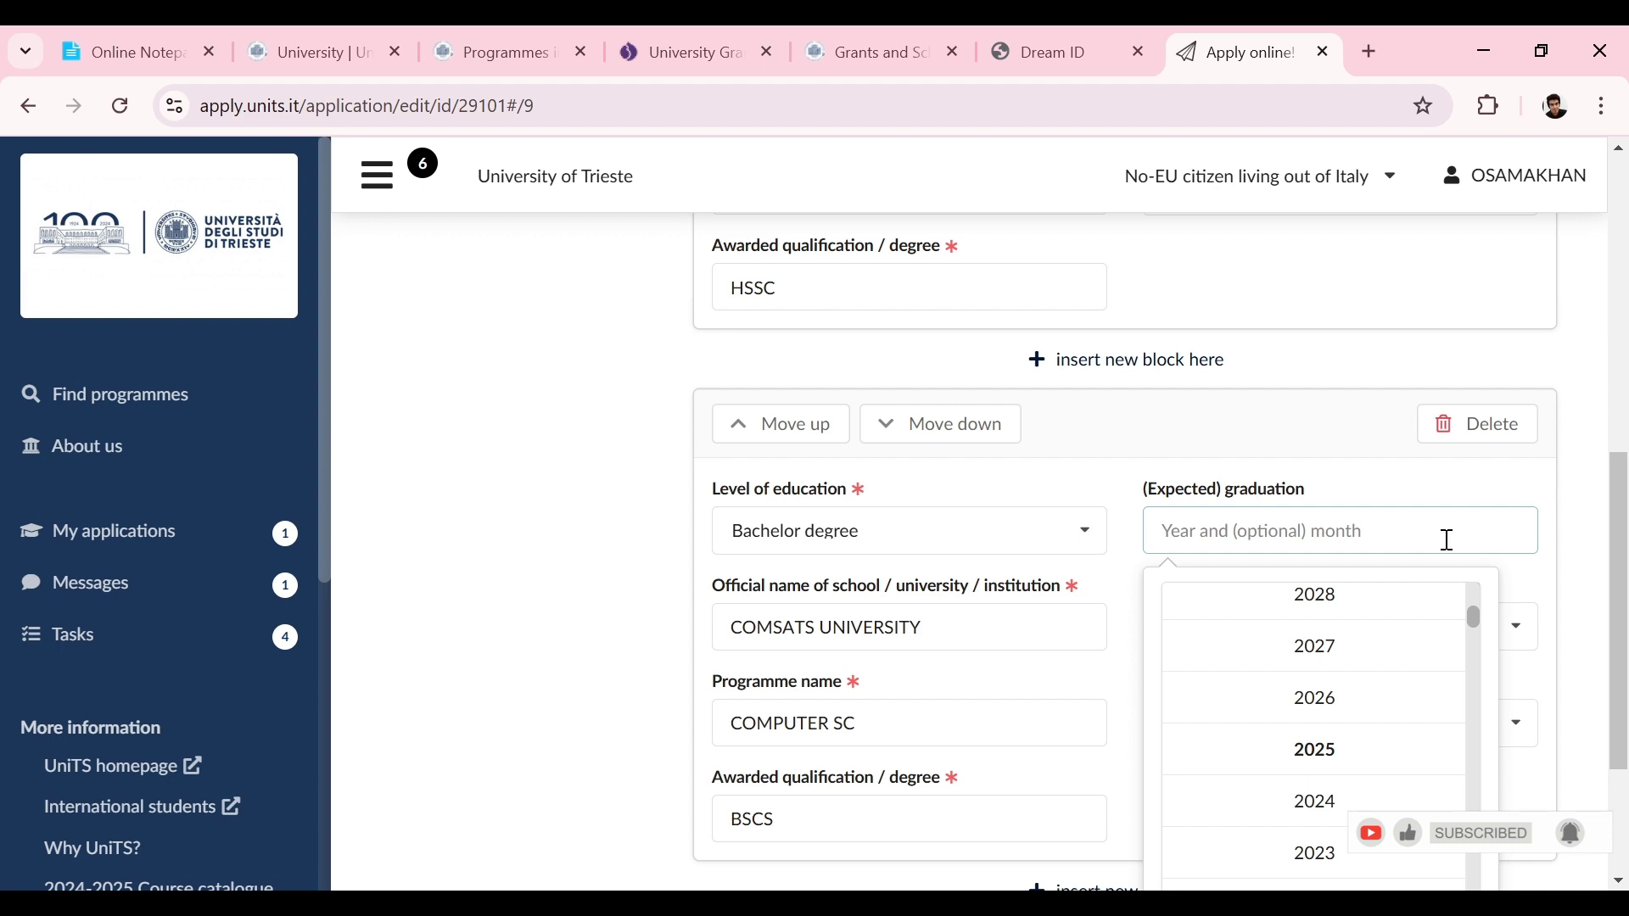
{"action": "left_click", "coordinate": [1318, 755]}
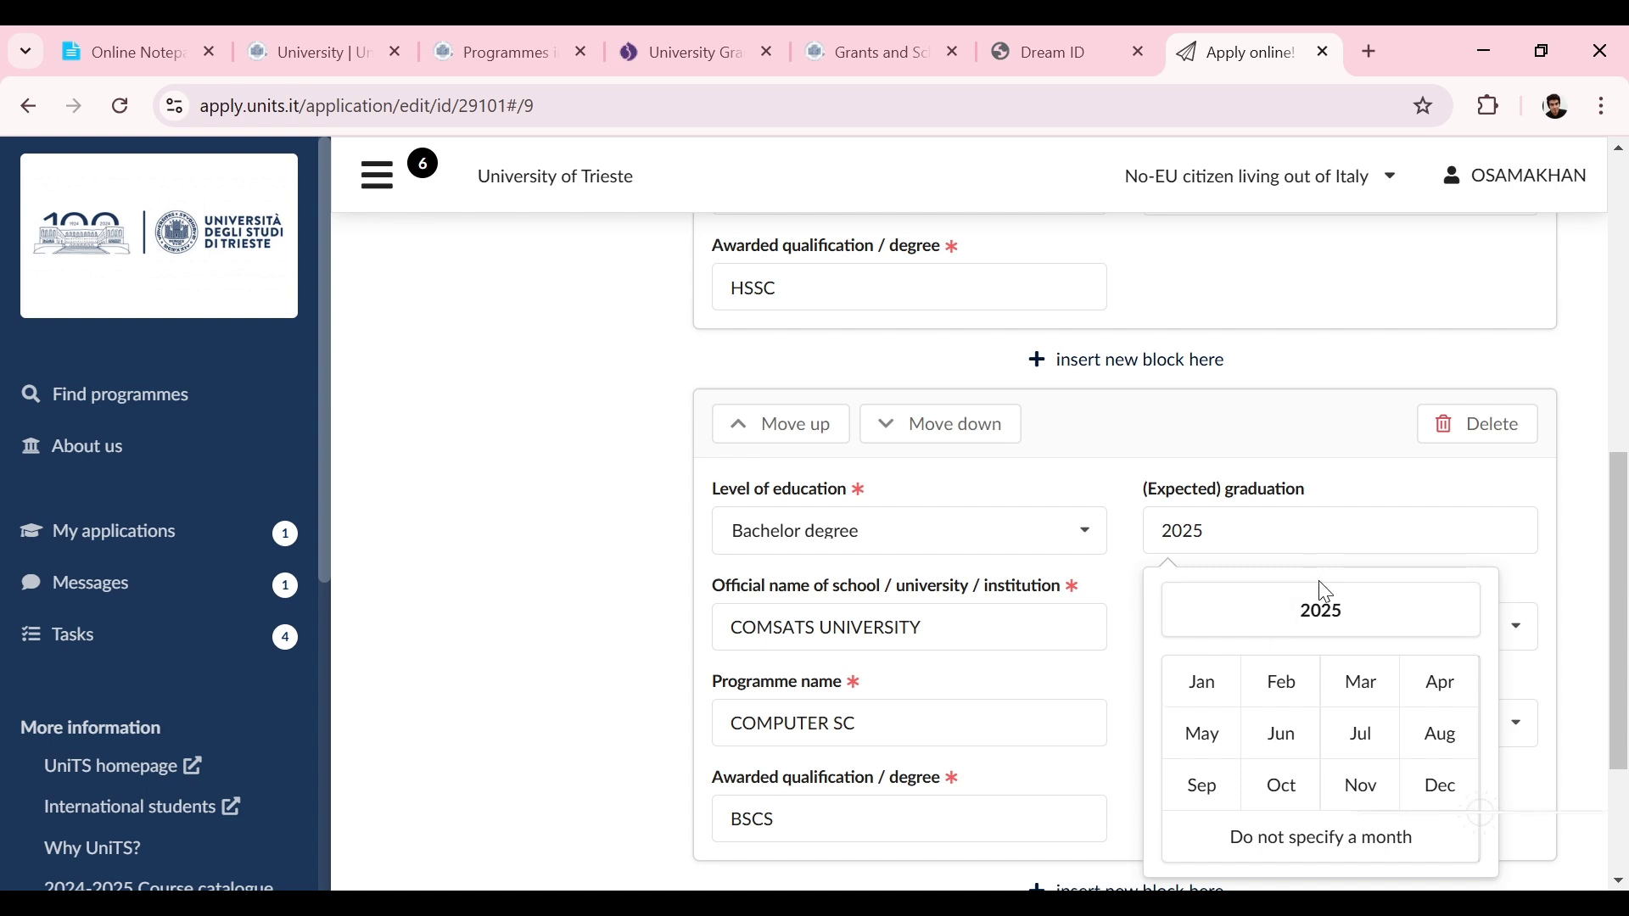
{"action": "left_click", "coordinate": [1464, 738]}
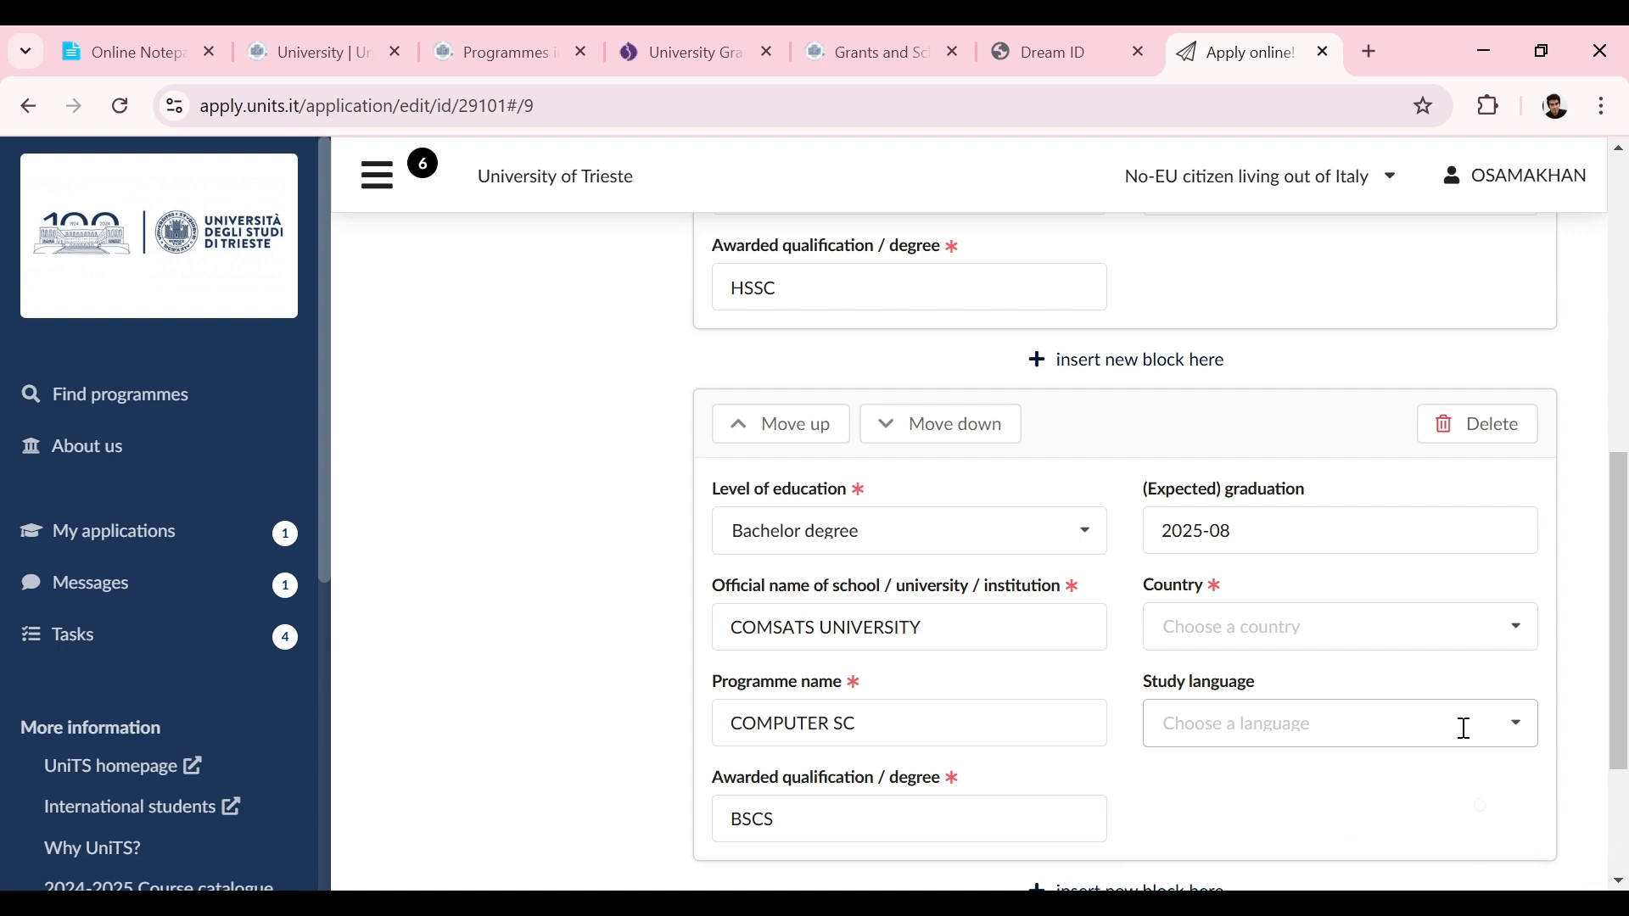
Step: Set the degree's country to Pakistan and study language to English
{"action": "left_click", "coordinate": [1275, 620]}
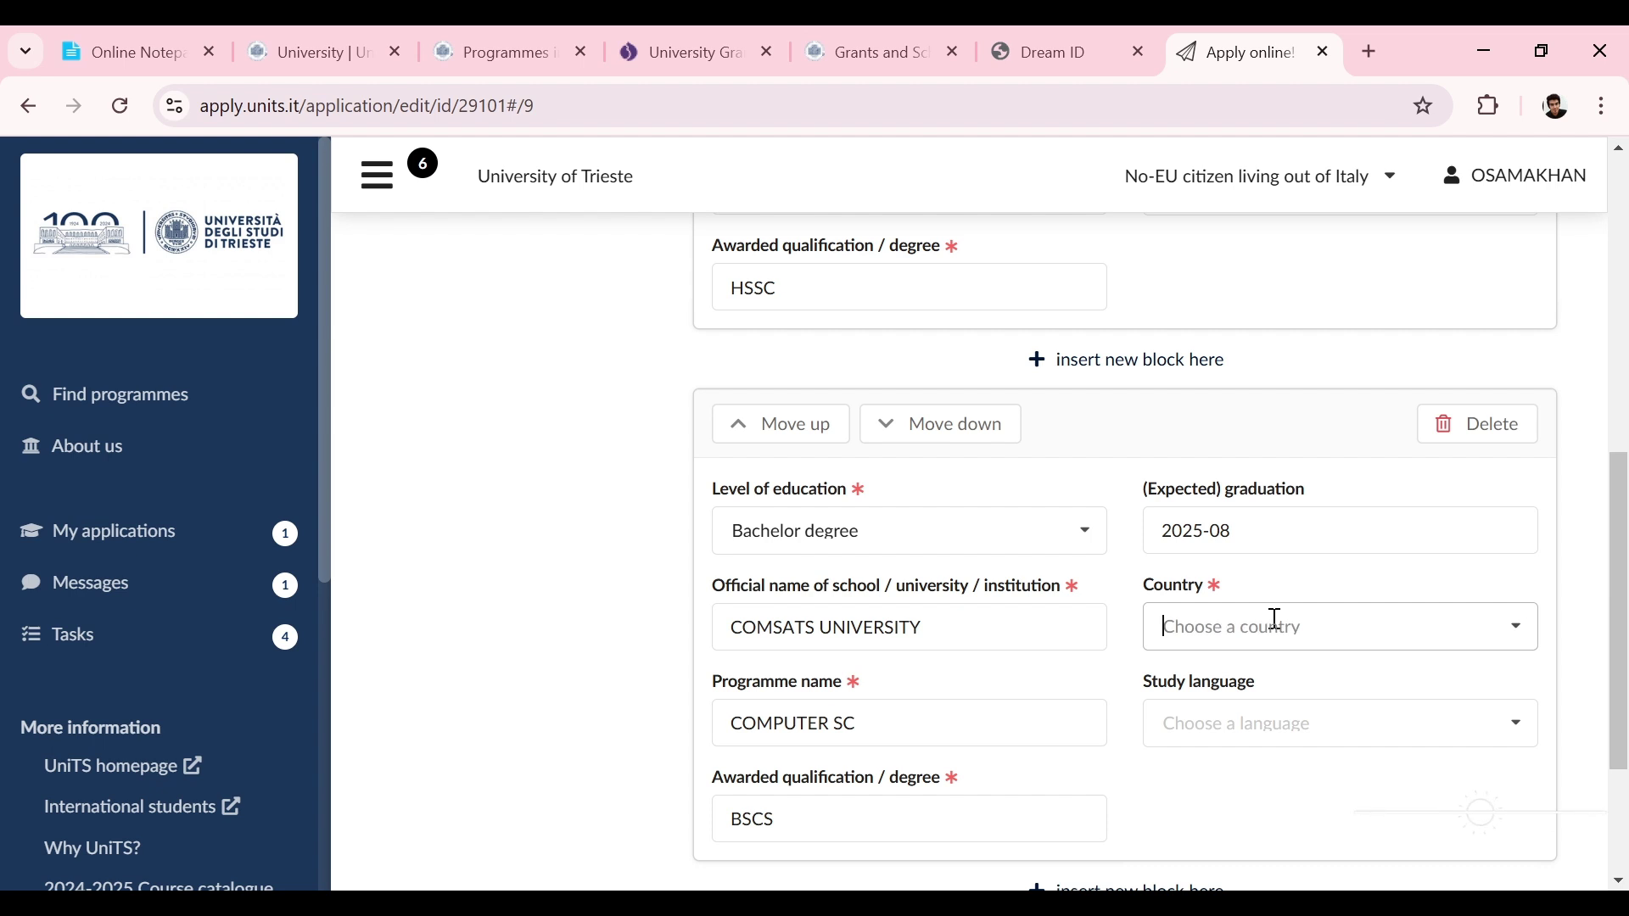
{"action": "left_click", "coordinate": [1240, 353]}
{"action": "left_click", "coordinate": [1254, 724]}
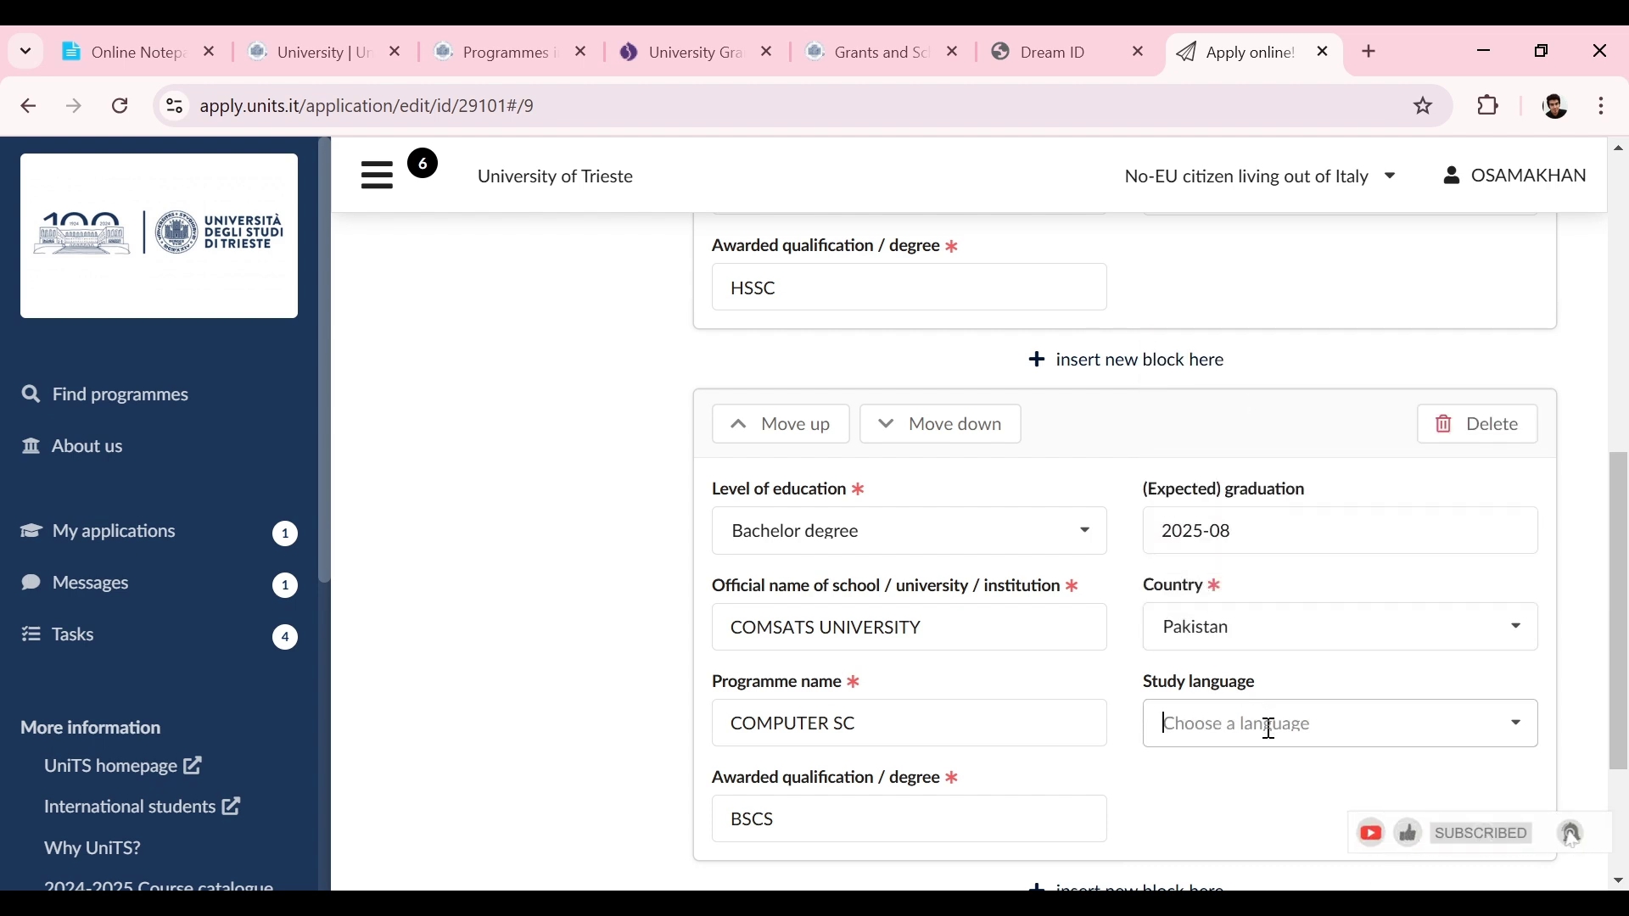
{"action": "left_click", "coordinate": [1251, 447]}
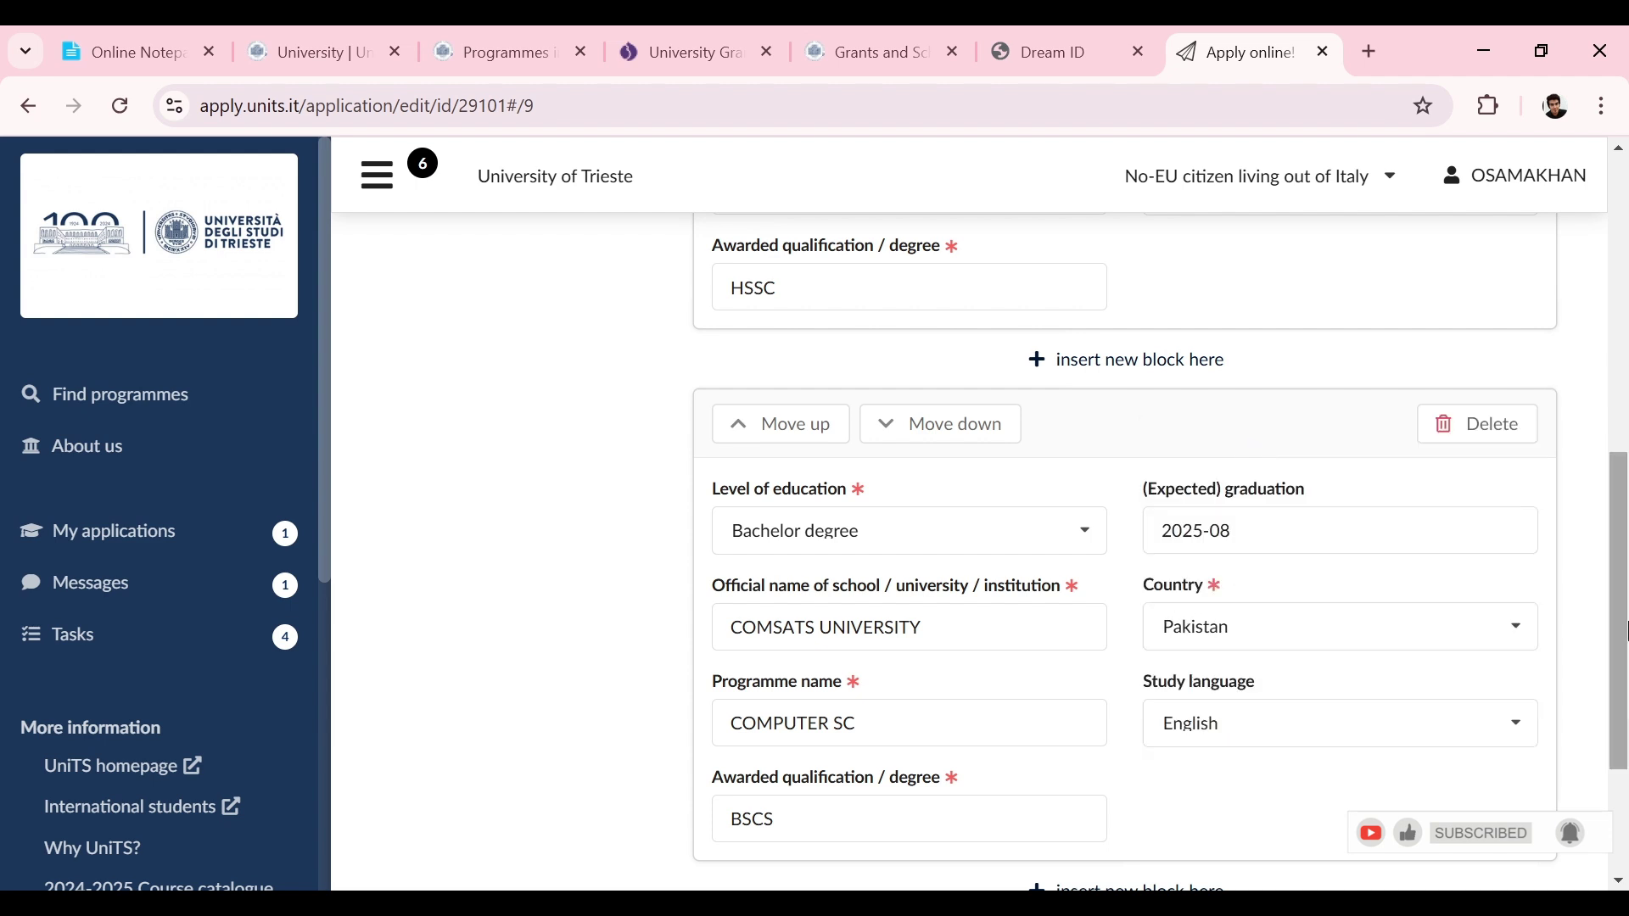
{"action": "left_click_drag", "start_coordinate": [1626, 632], "coordinate": [1610, 734]}
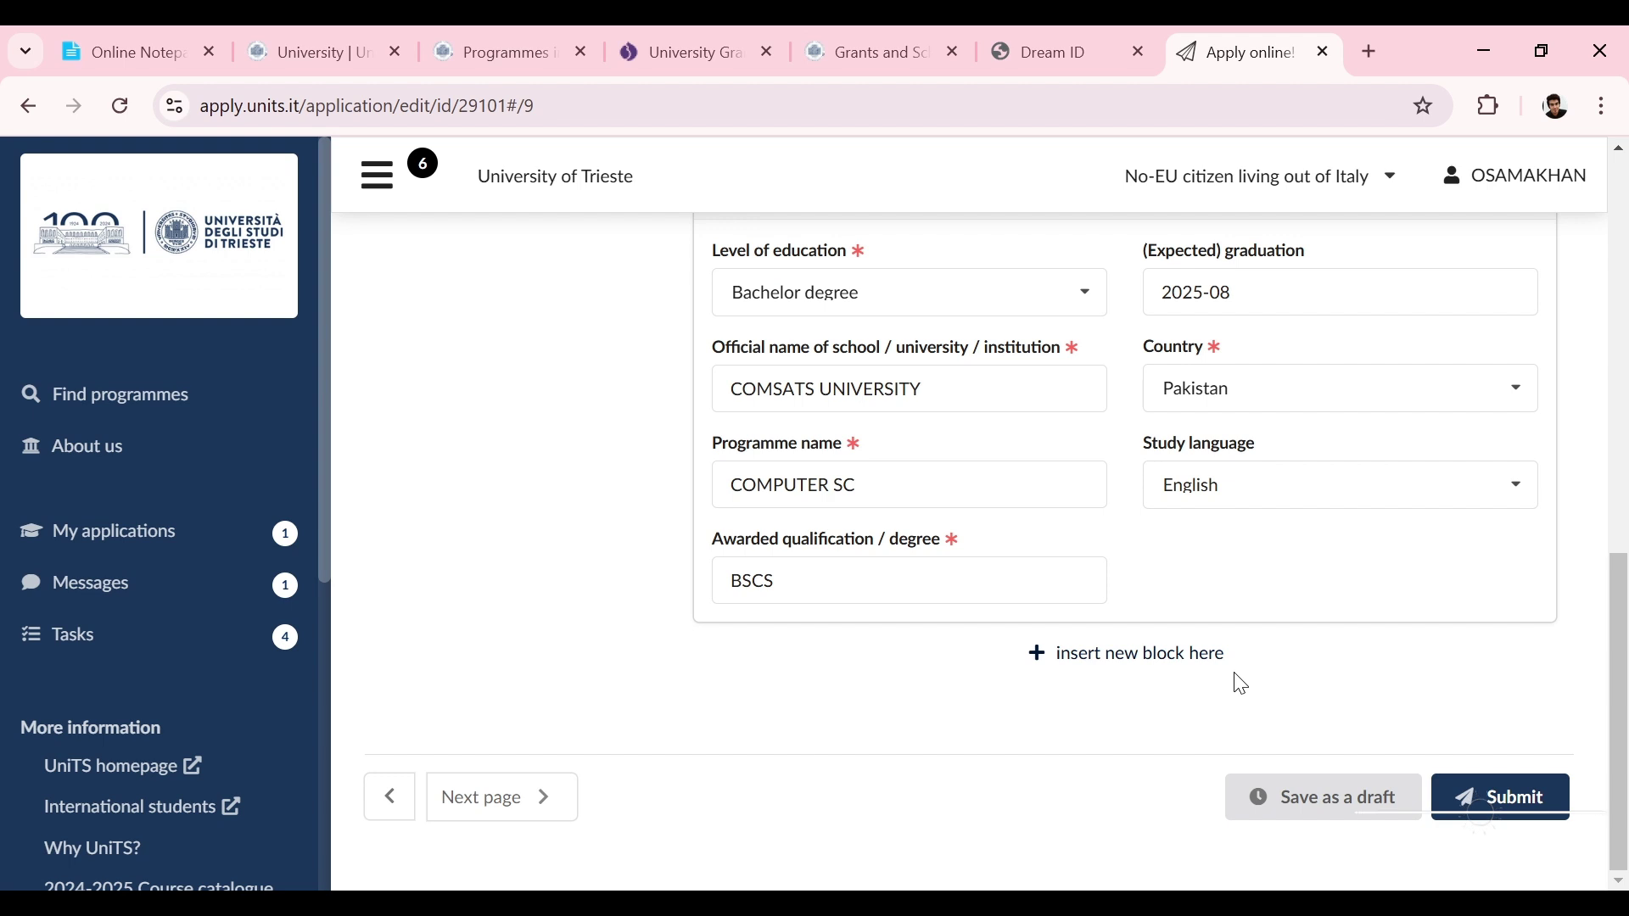
{"action": "left_click_drag", "start_coordinate": [1626, 705], "coordinate": [1622, 338]}
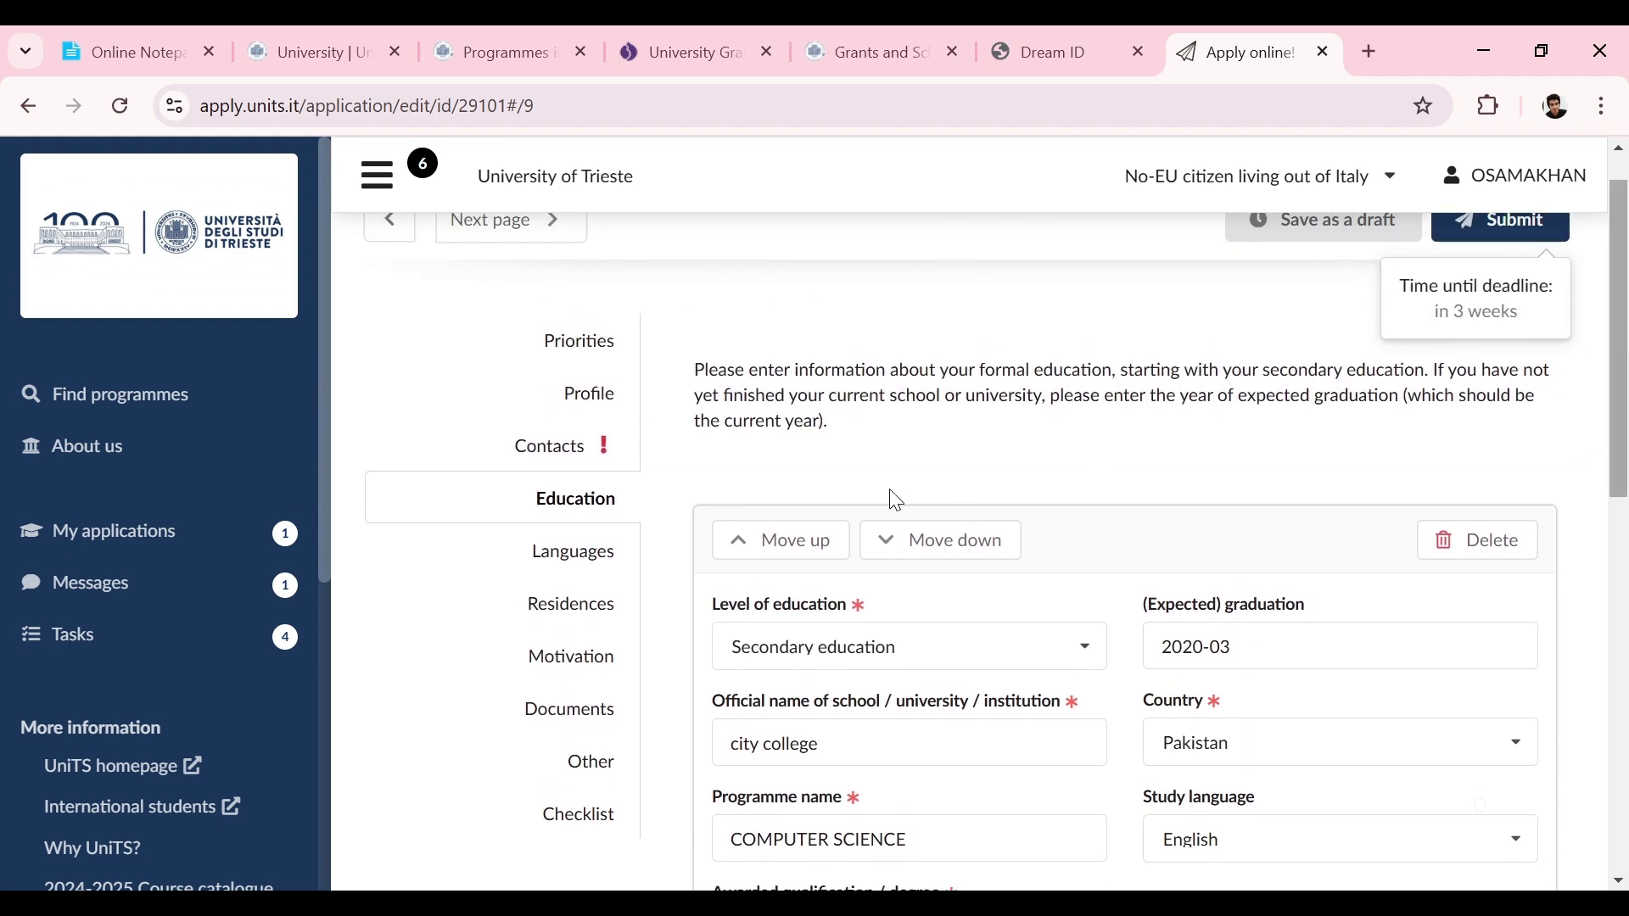
{"action": "left_click", "coordinate": [585, 553]}
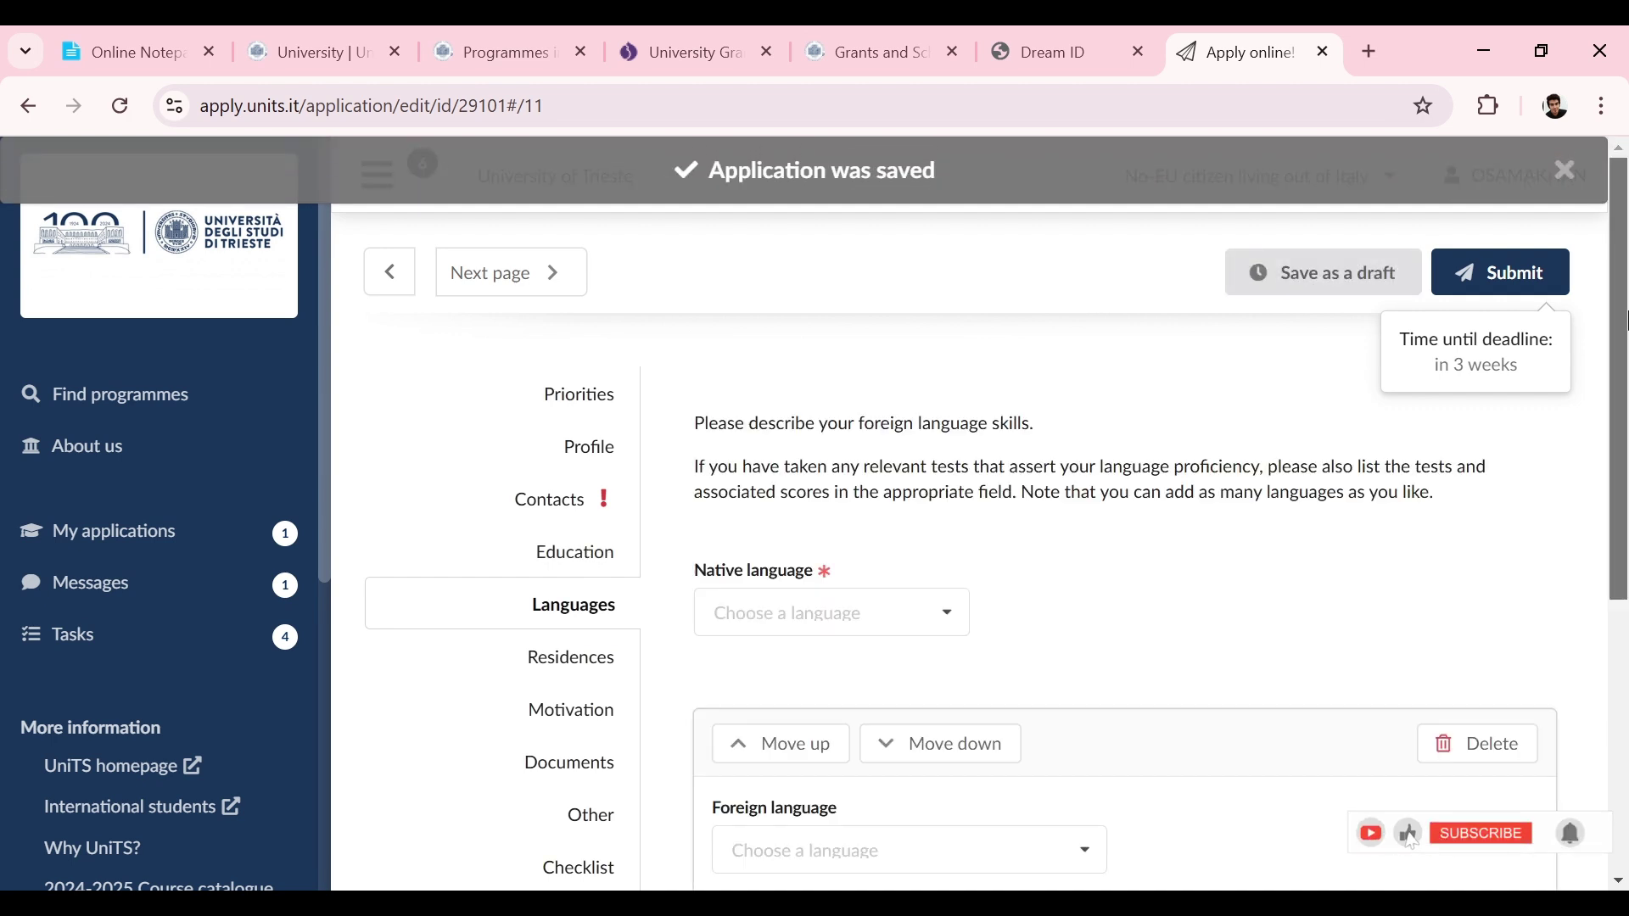
Step: Set native language to Urdu and add English as a foreign language at C1
{"action": "scroll", "coordinate": [1626, 321], "scroll_direction": "down", "scroll_amount": 2}
{"action": "left_click", "coordinate": [913, 439]}
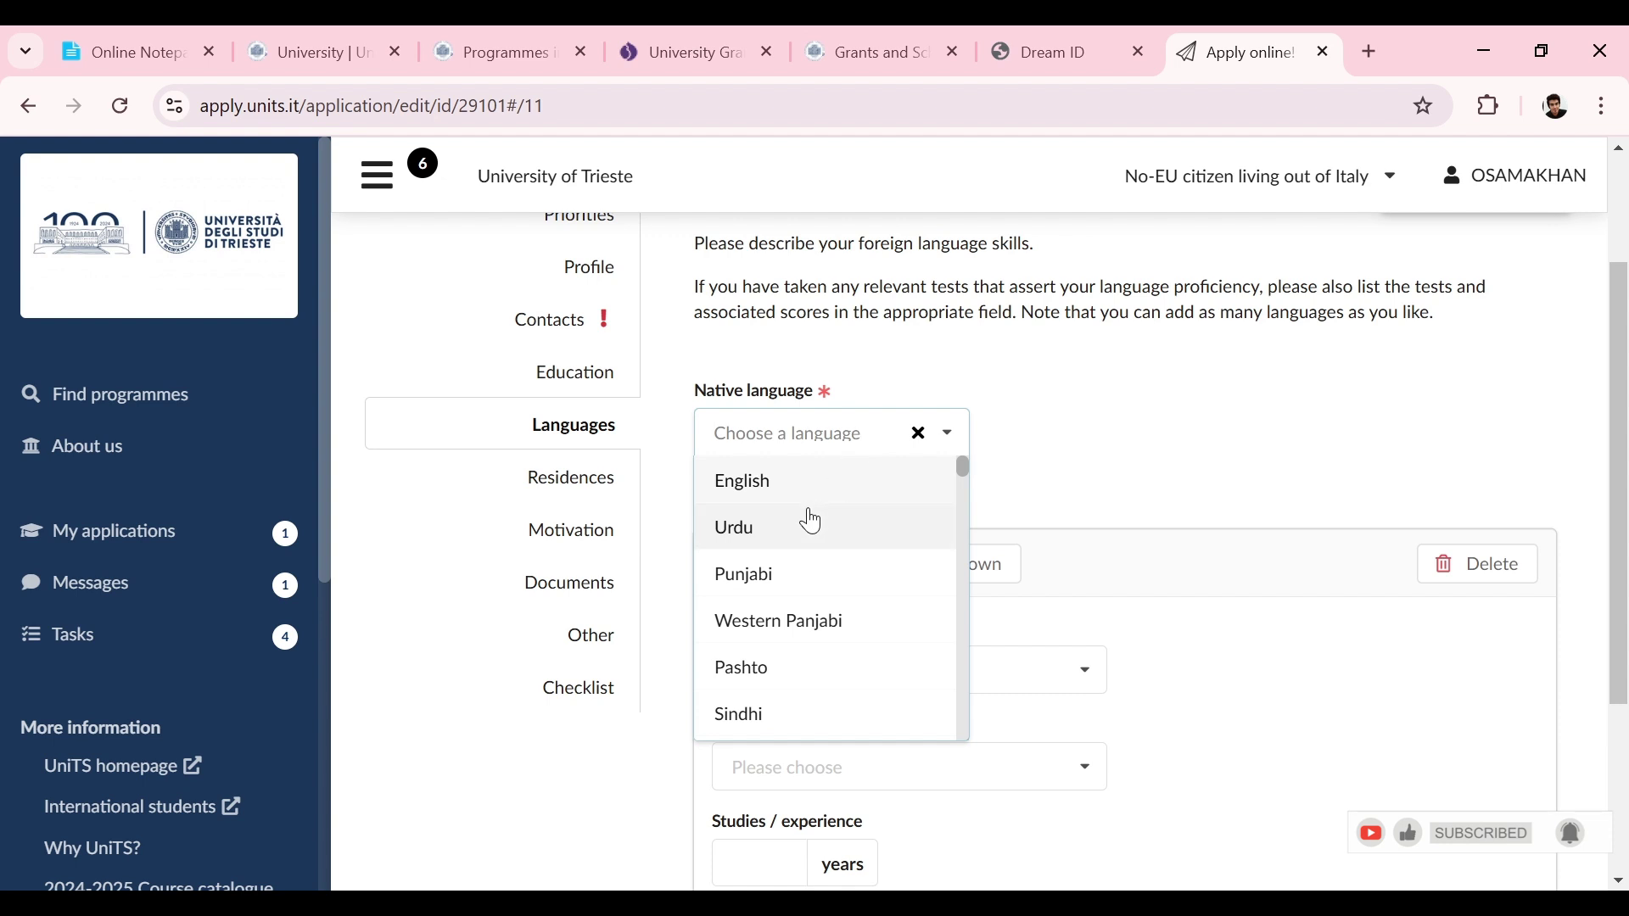
{"action": "left_click", "coordinate": [812, 523]}
{"action": "left_click_drag", "start_coordinate": [1627, 429], "coordinate": [1626, 541]}
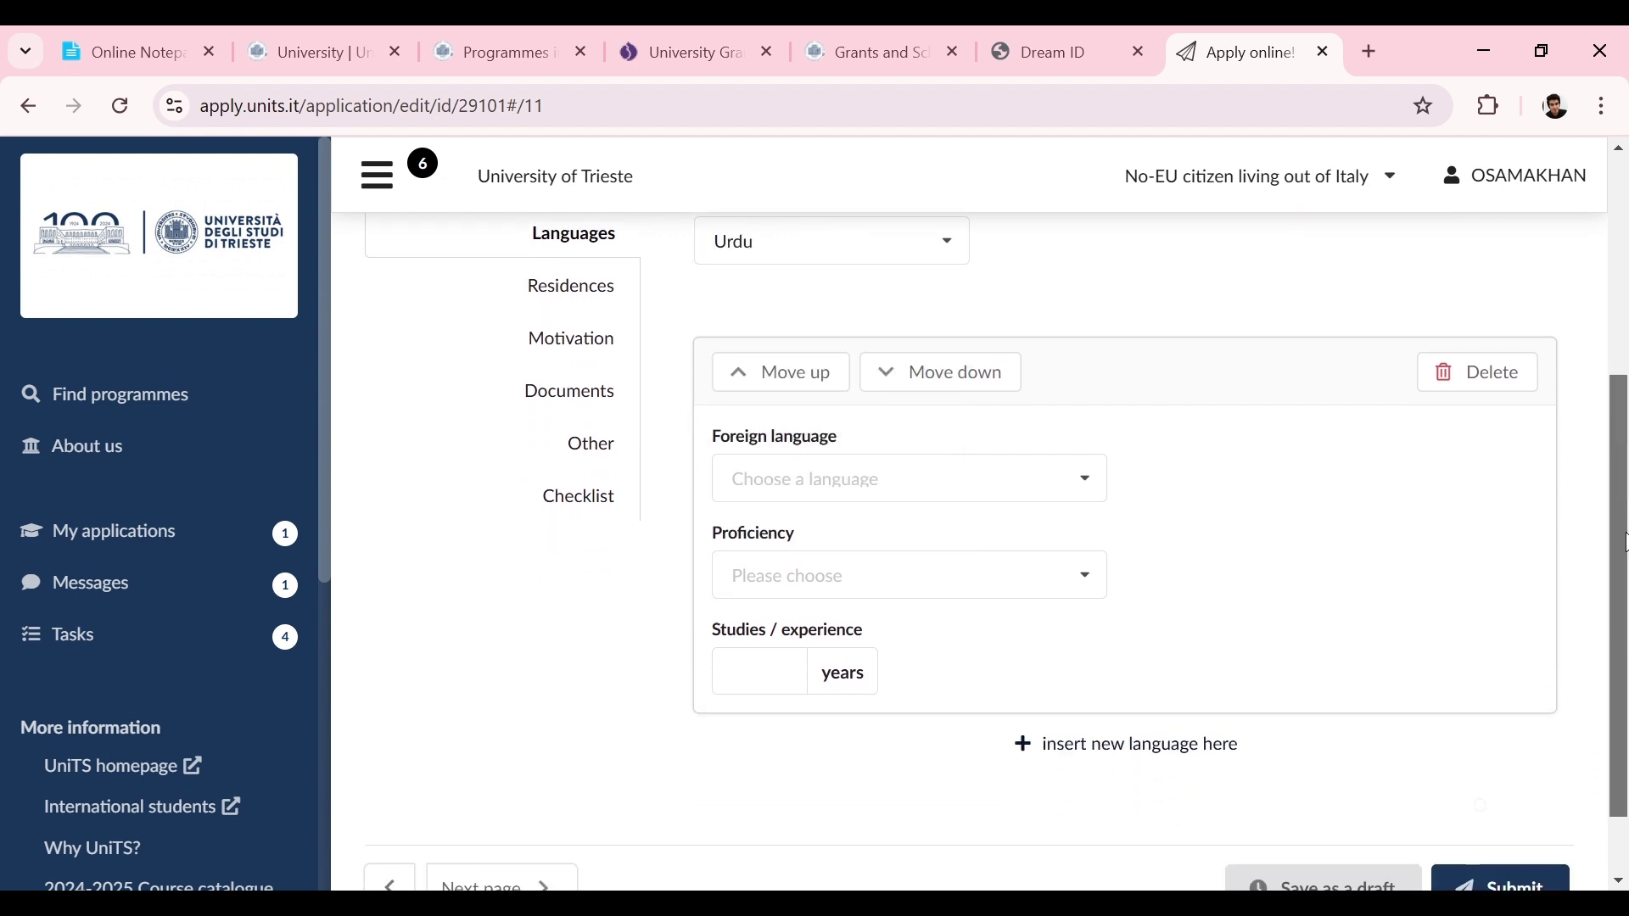
{"action": "left_click", "coordinate": [971, 488]}
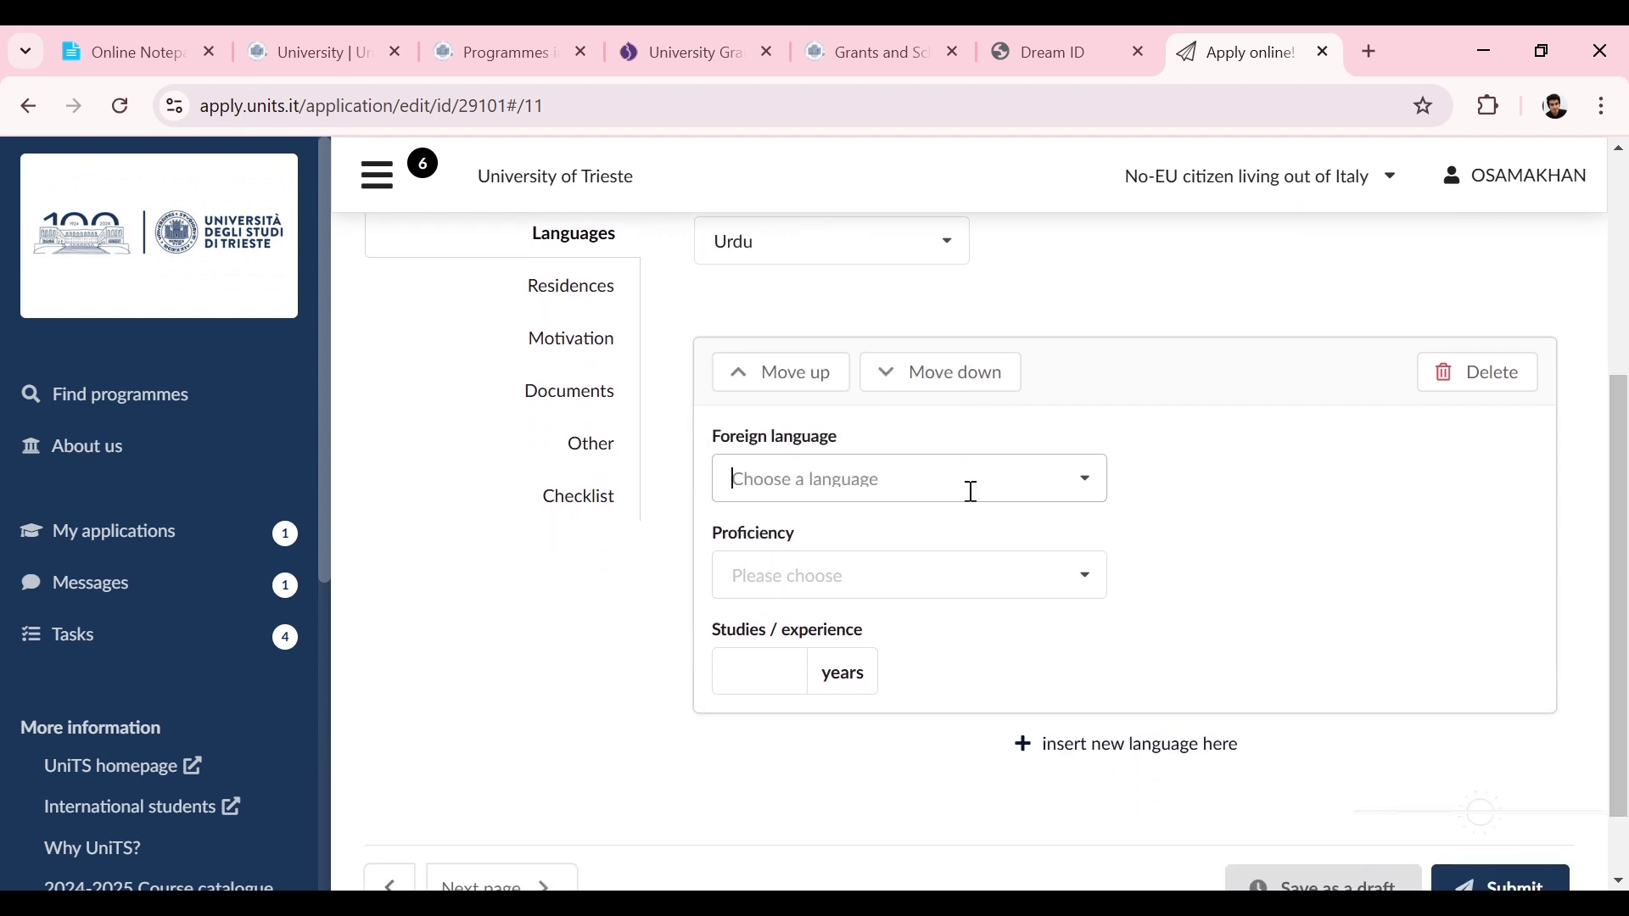
{"action": "left_click", "coordinate": [908, 530]}
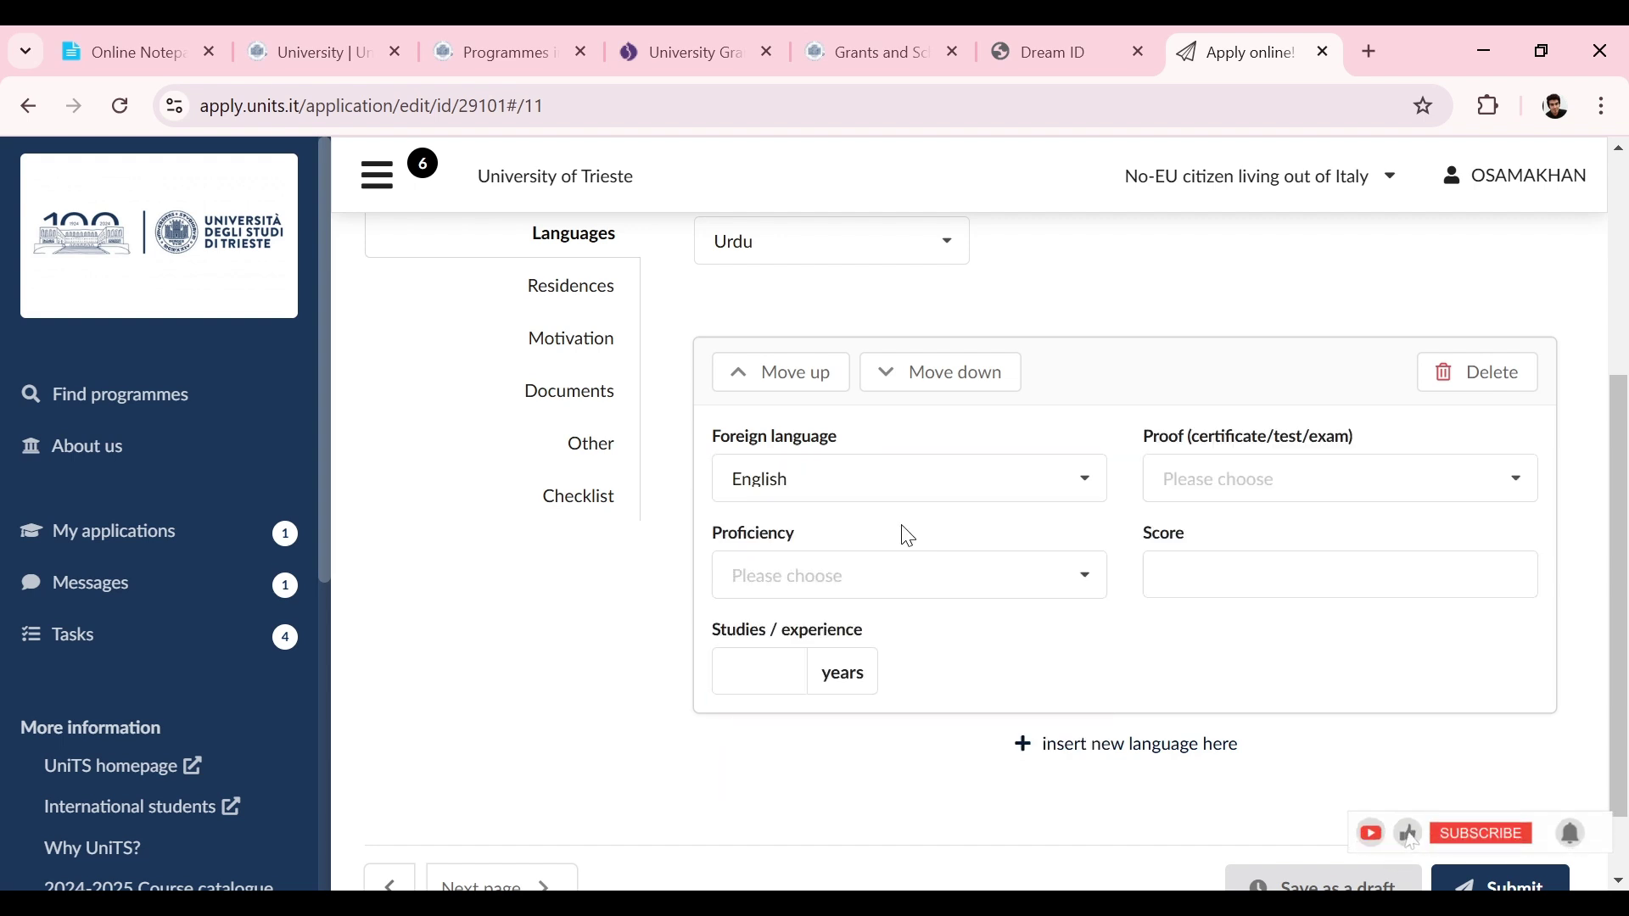
{"action": "left_click", "coordinate": [894, 564]}
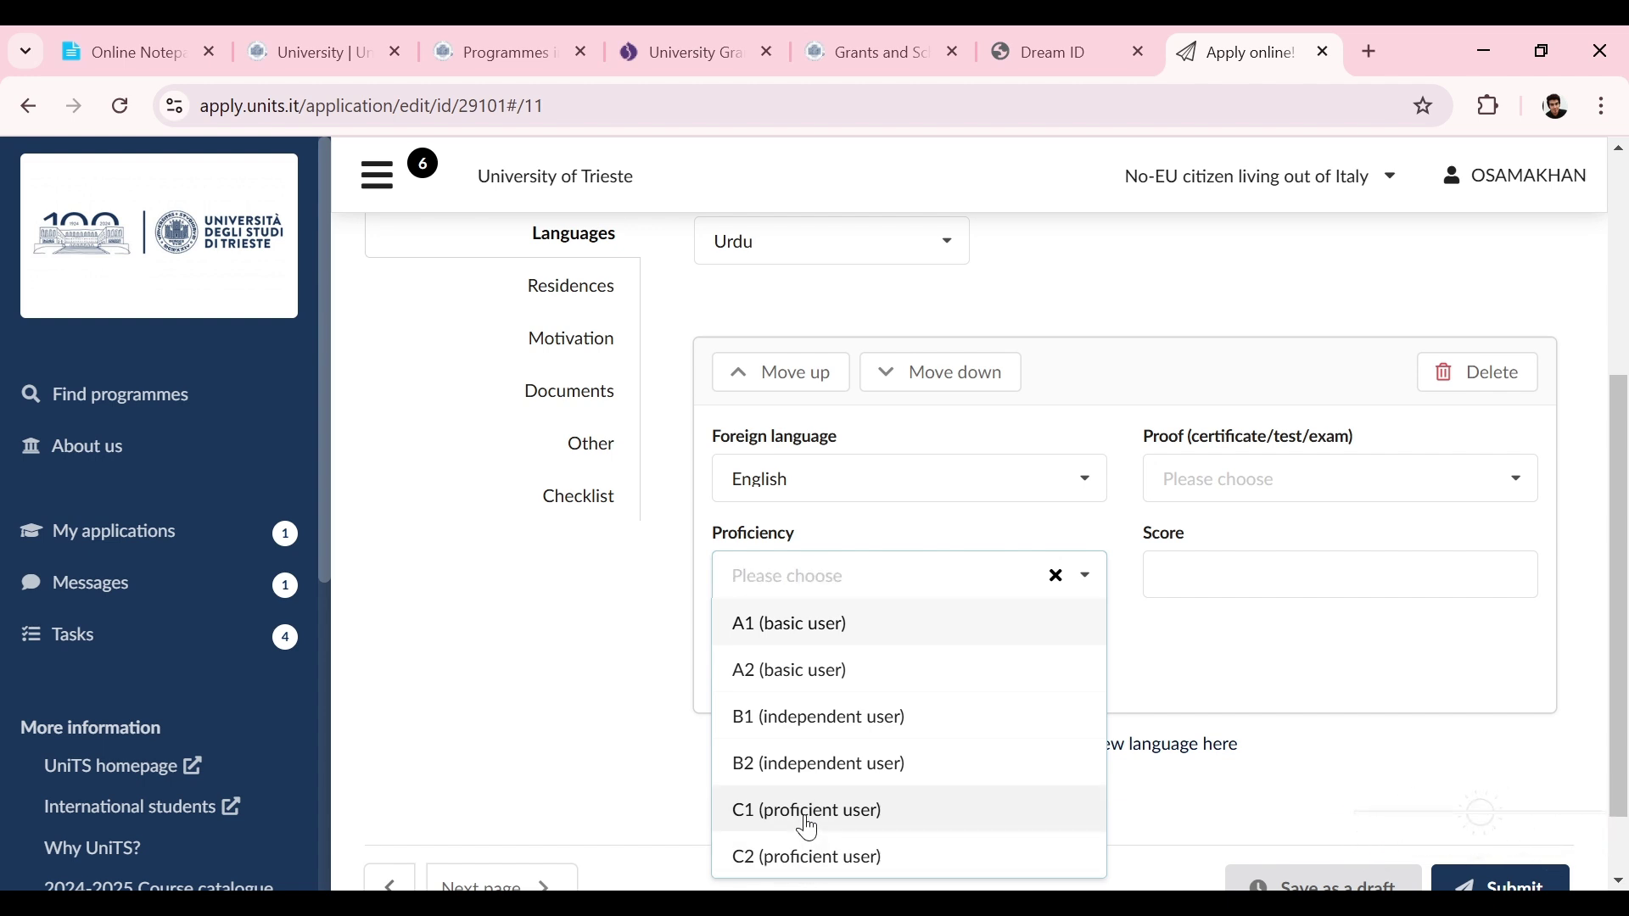
{"action": "left_click", "coordinate": [808, 827]}
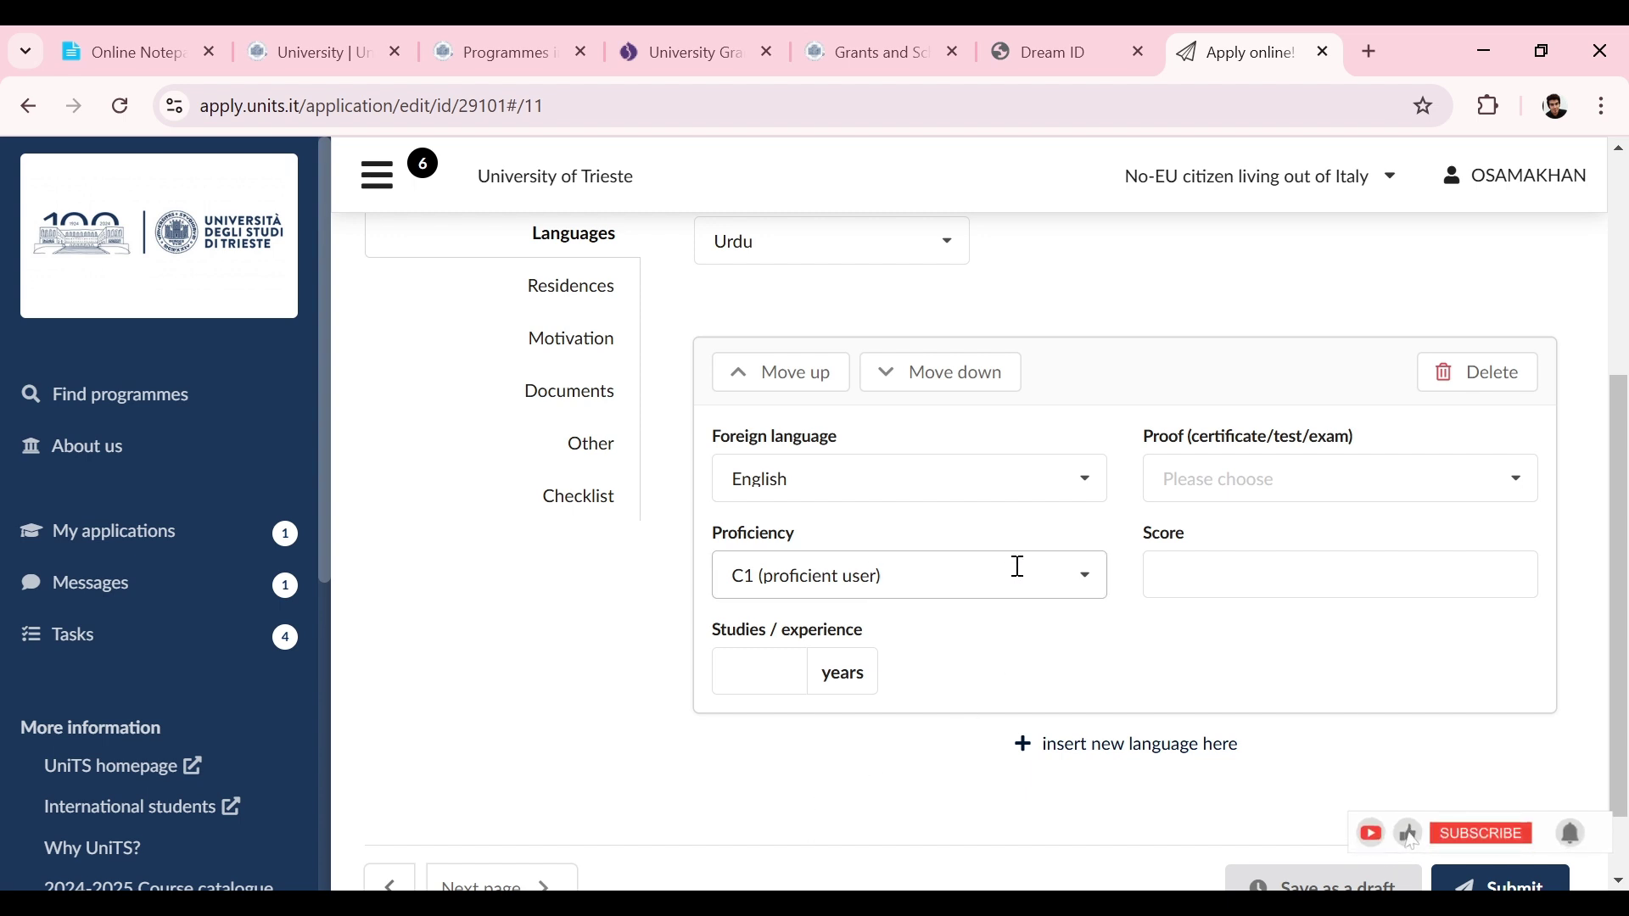
Step: Choose IELTS as the English proof and enter 16 years of study/experience
{"action": "left_click", "coordinate": [1176, 487]}
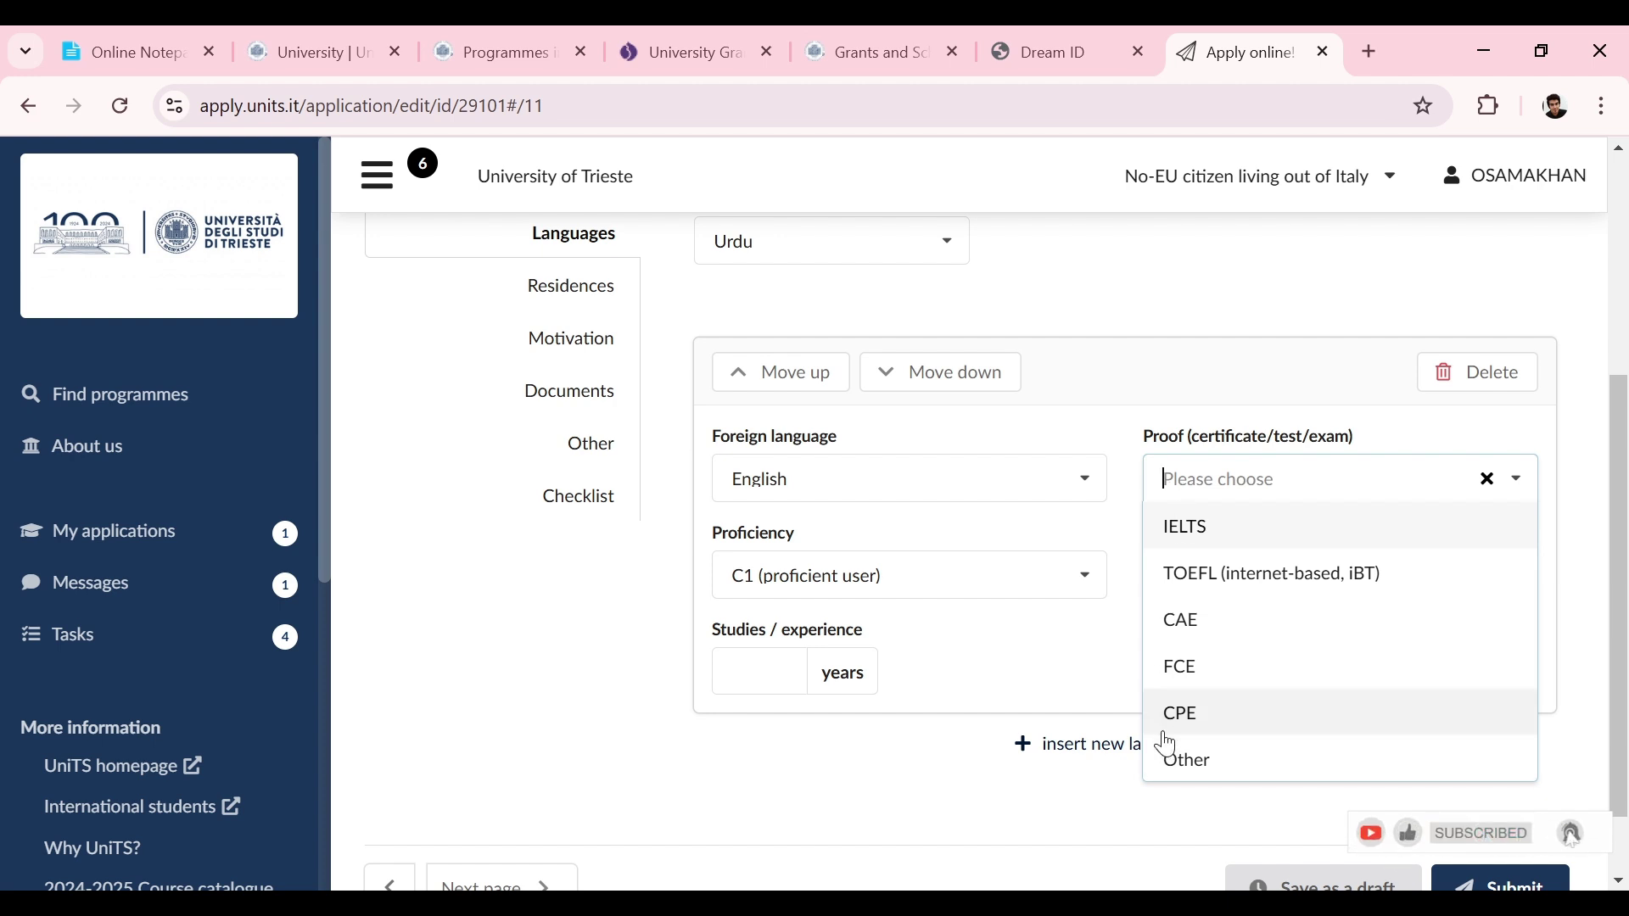
{"action": "left_click", "coordinate": [1199, 533]}
{"action": "left_click", "coordinate": [1184, 568]}
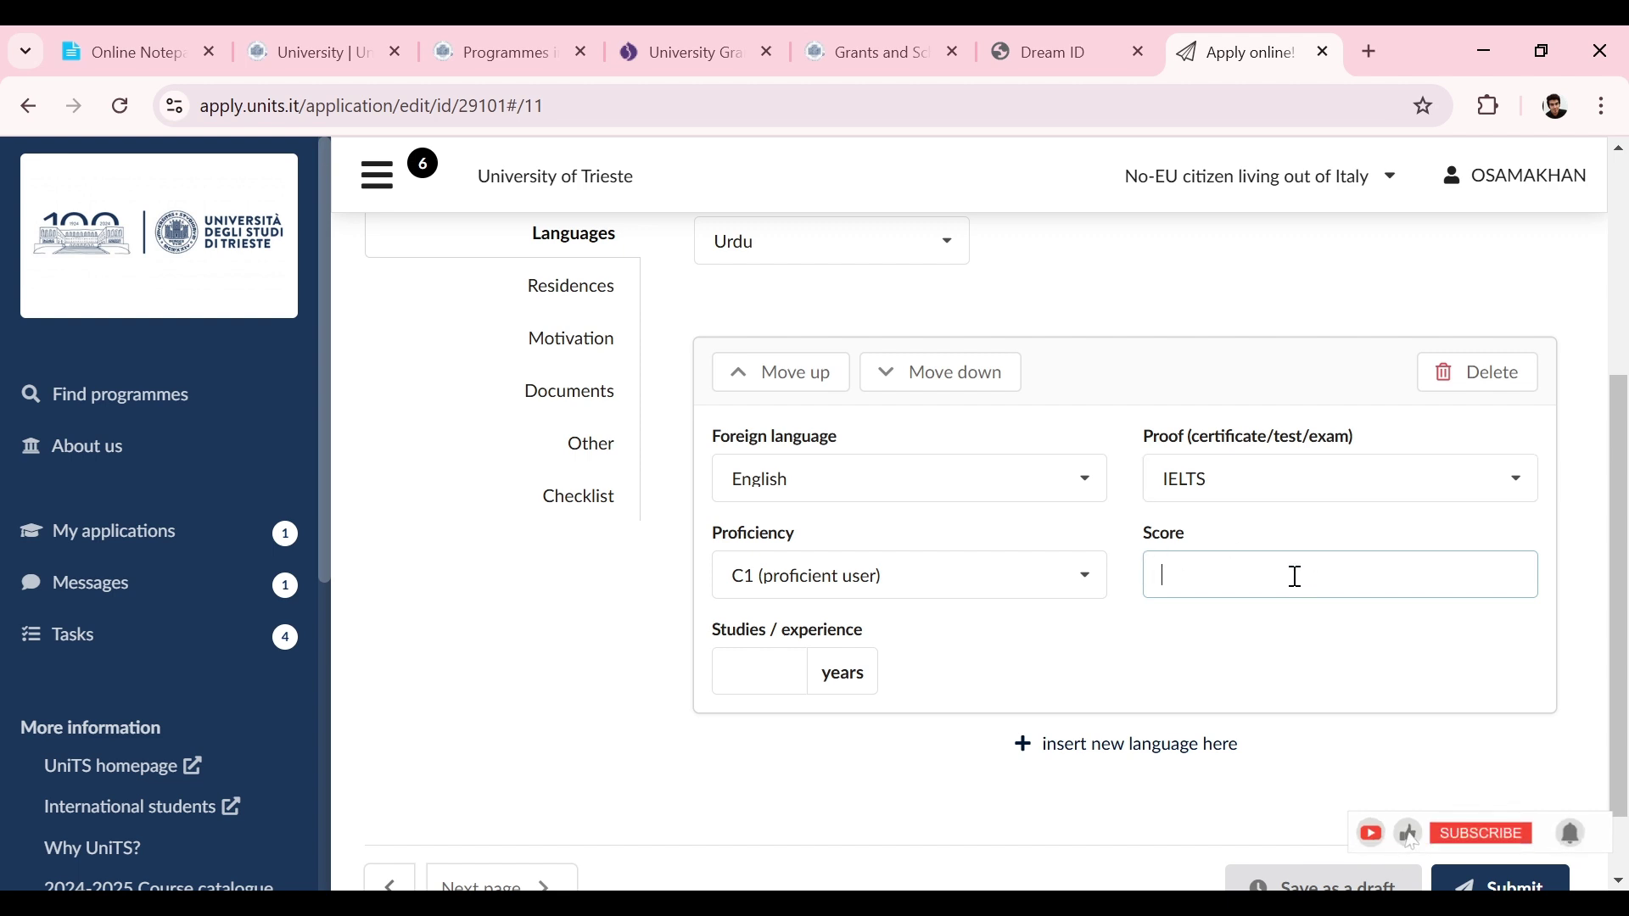
{"action": "left_click", "coordinate": [767, 656]}
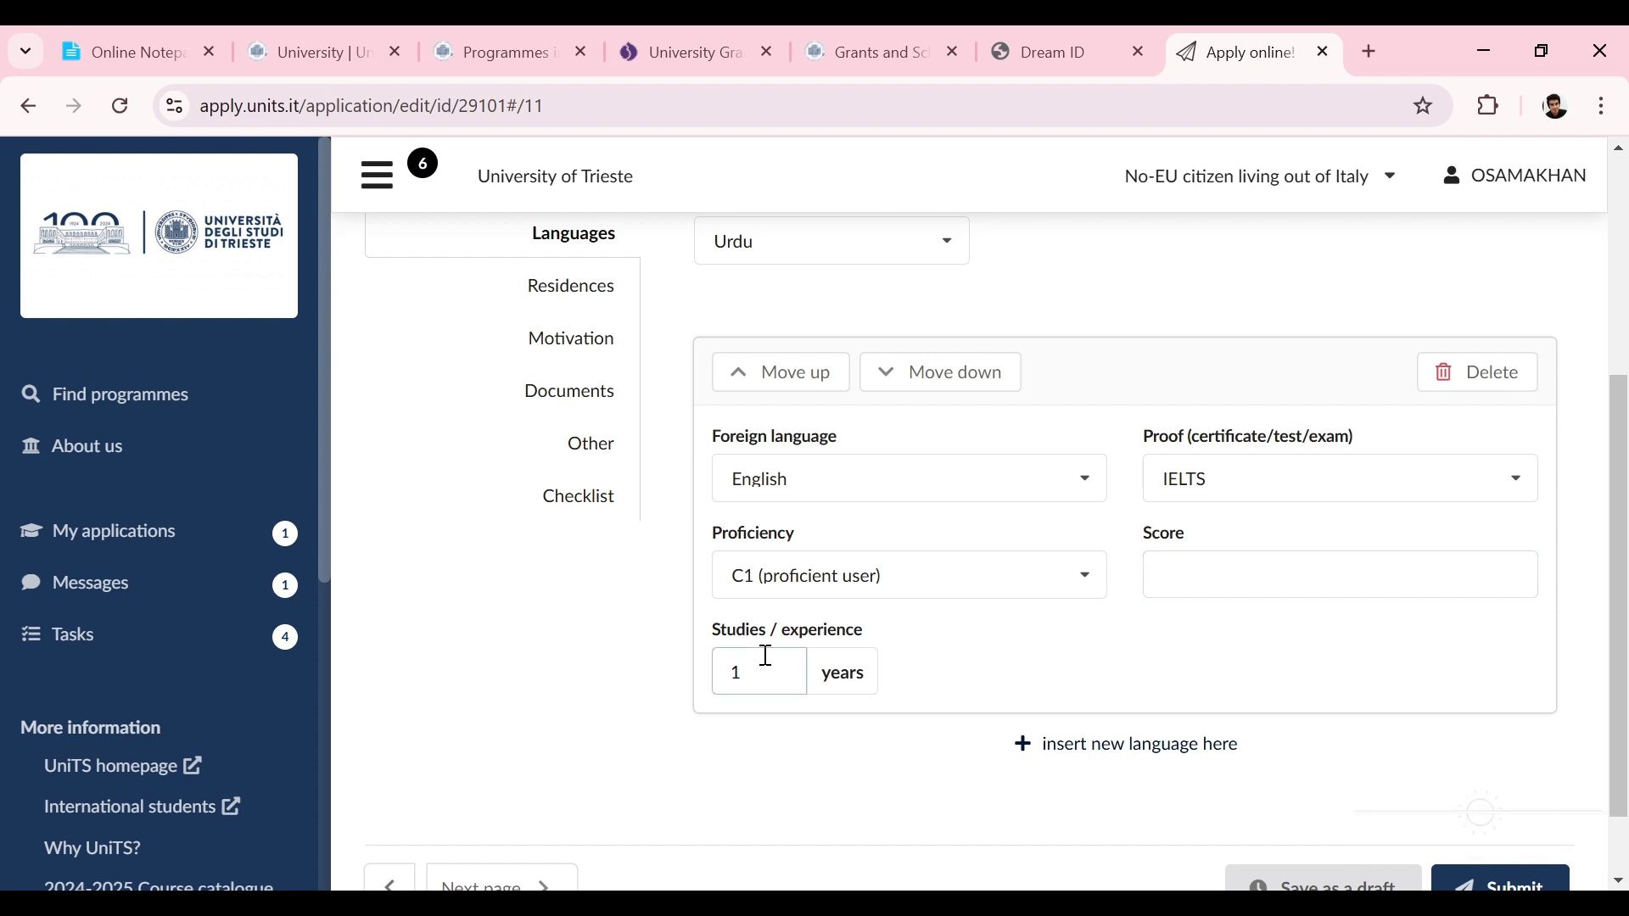
{"action": "type", "text": "6"}
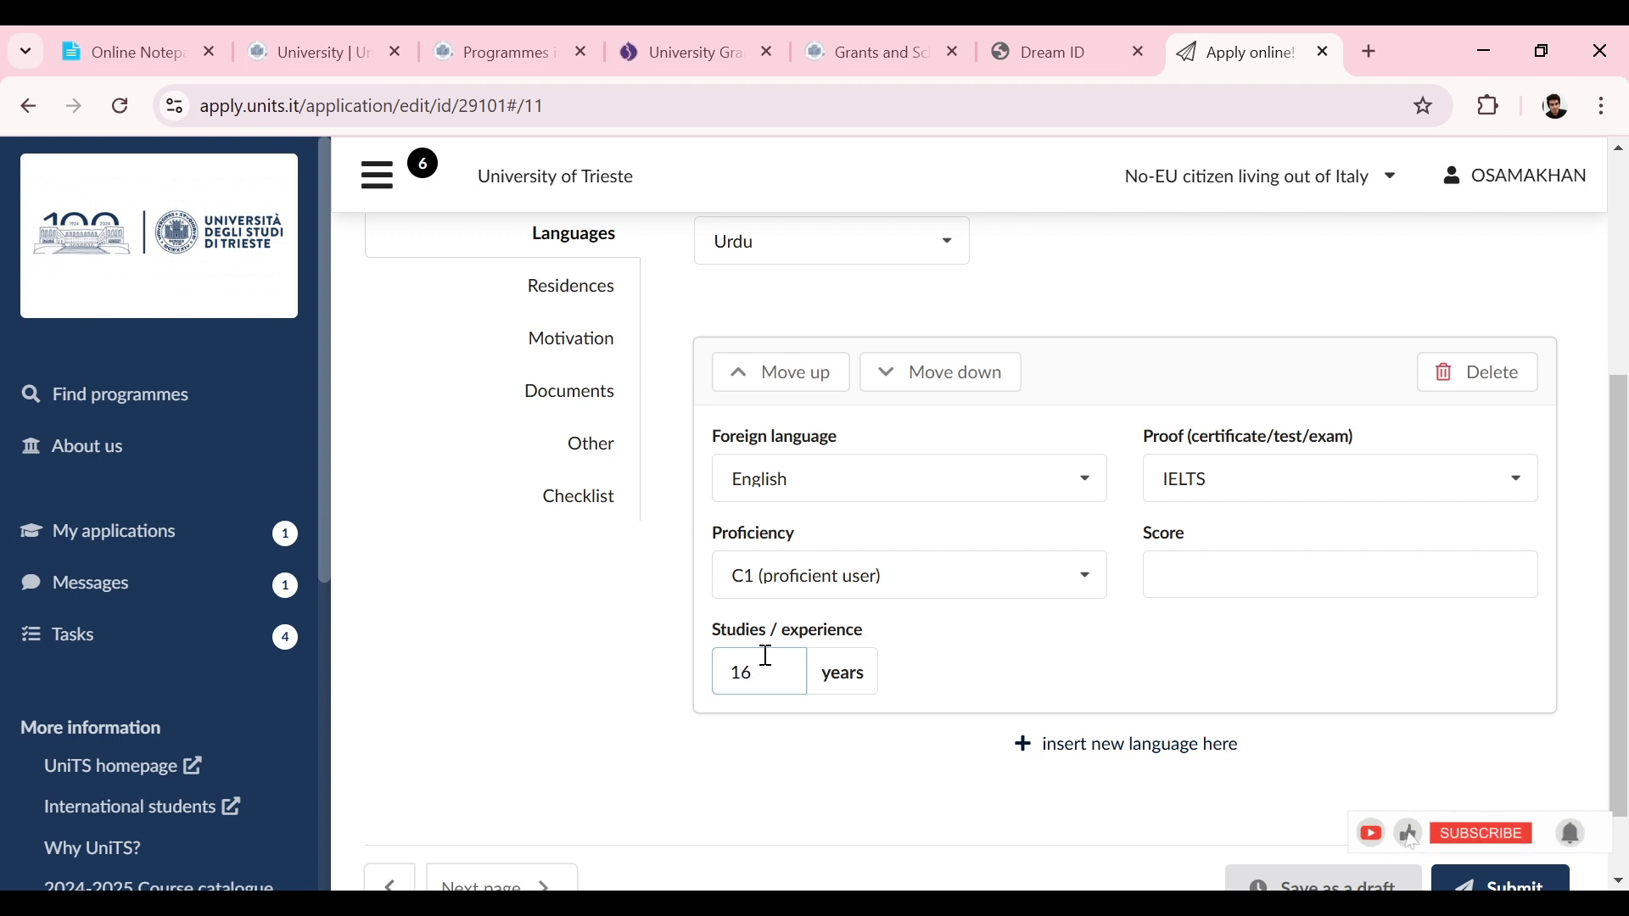
{"action": "scroll", "coordinate": [1627, 620], "scroll_direction": "up", "scroll_amount": 1}
{"action": "scroll", "coordinate": [1627, 620], "scroll_direction": "up", "scroll_amount": 3}
{"action": "left_click", "coordinate": [585, 584]}
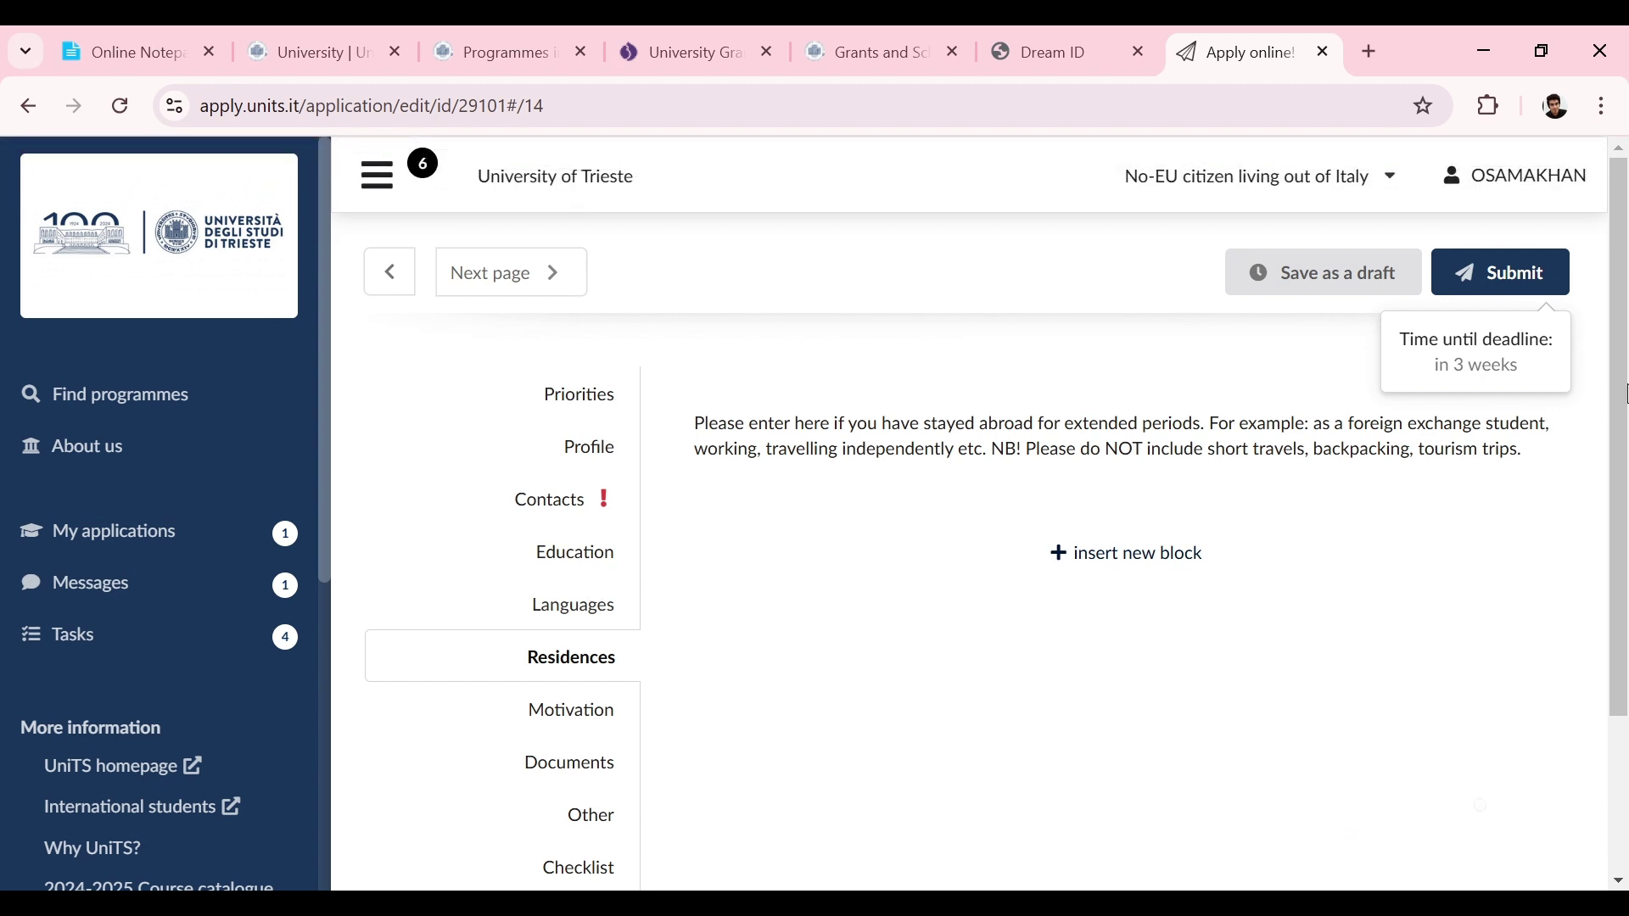
Step: Add a residence abroad block with a From date of 2025-03
{"action": "left_click_drag", "start_coordinate": [1627, 392], "coordinate": [1622, 447]}
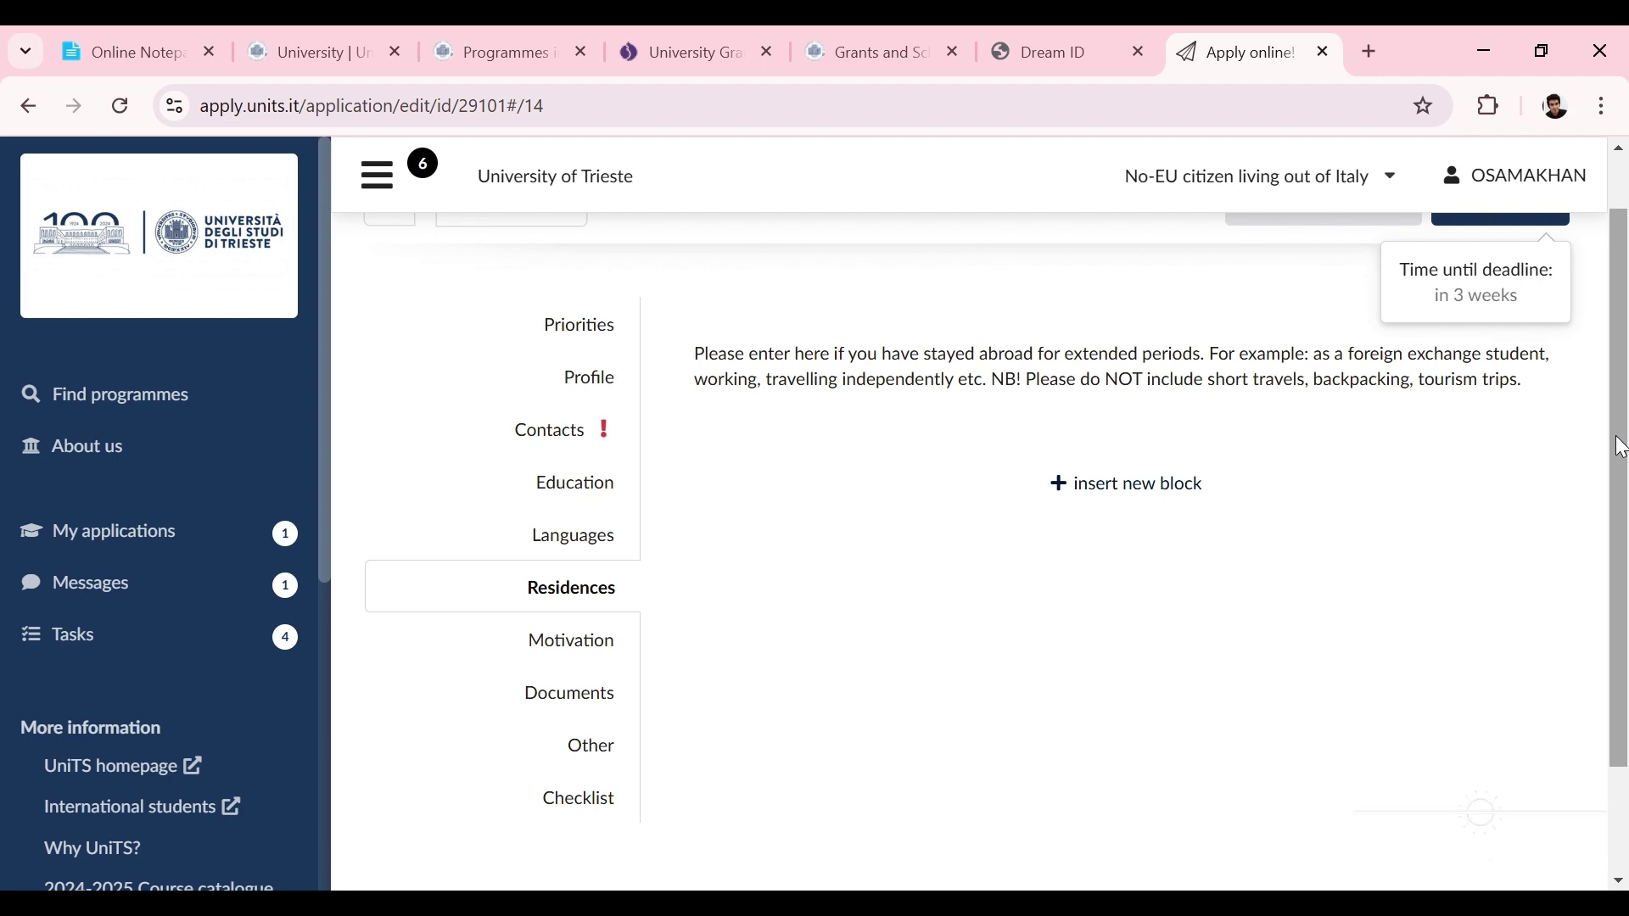
{"action": "left_click", "coordinate": [1199, 487]}
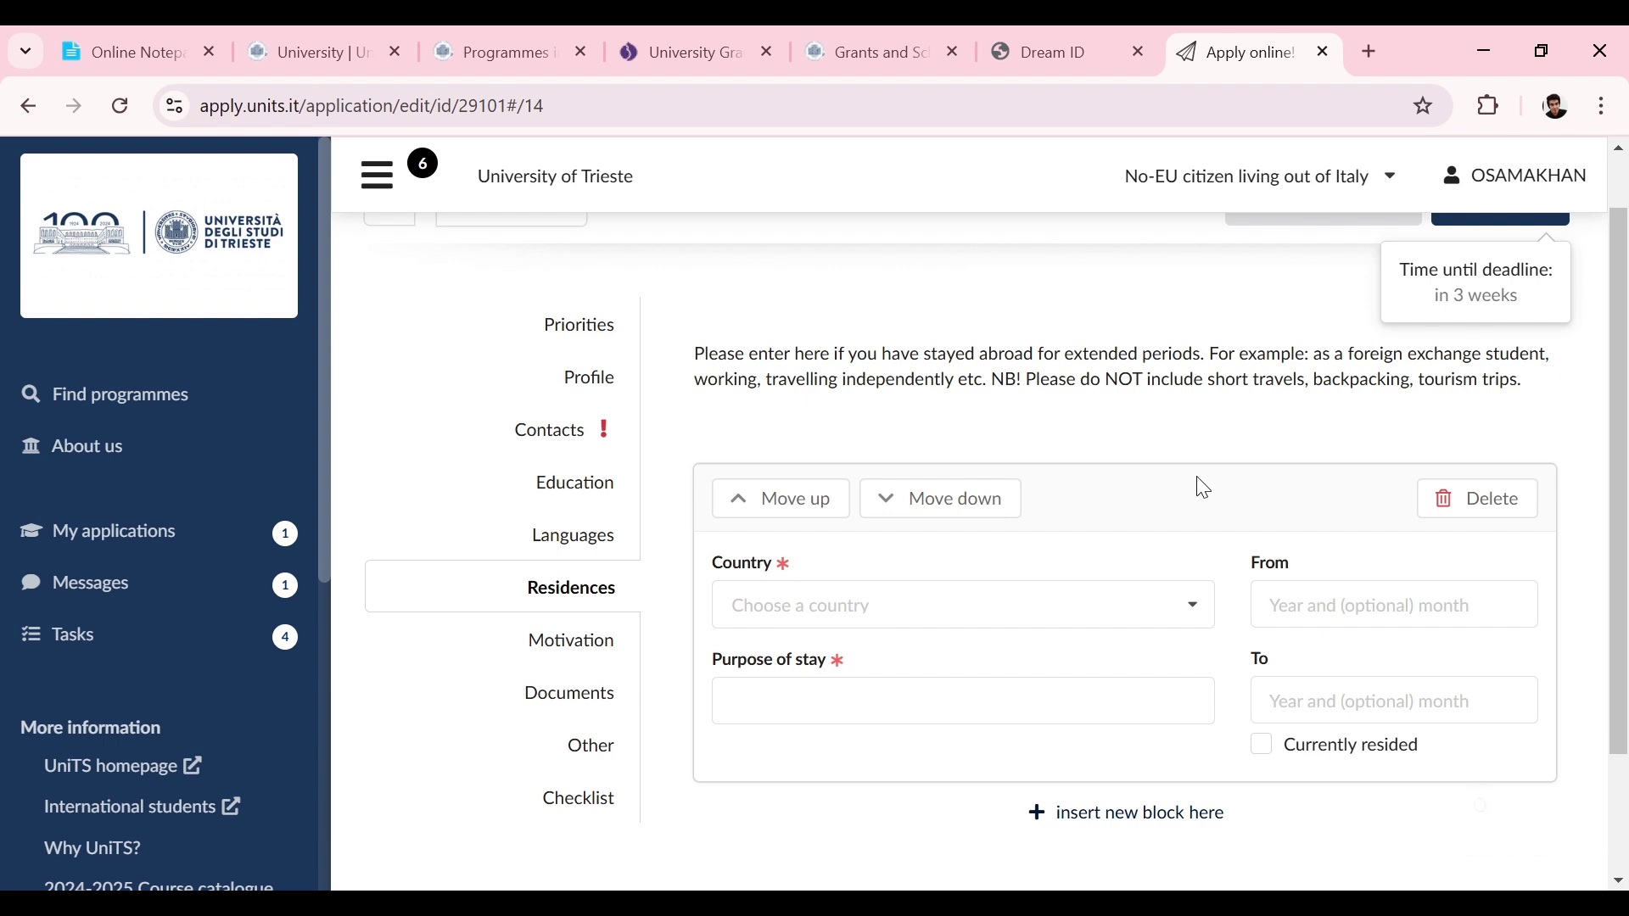
{"action": "scroll", "coordinate": [1205, 488], "scroll_direction": "up", "scroll_amount": 1}
{"action": "left_click_drag", "start_coordinate": [1621, 673], "coordinate": [1622, 747]}
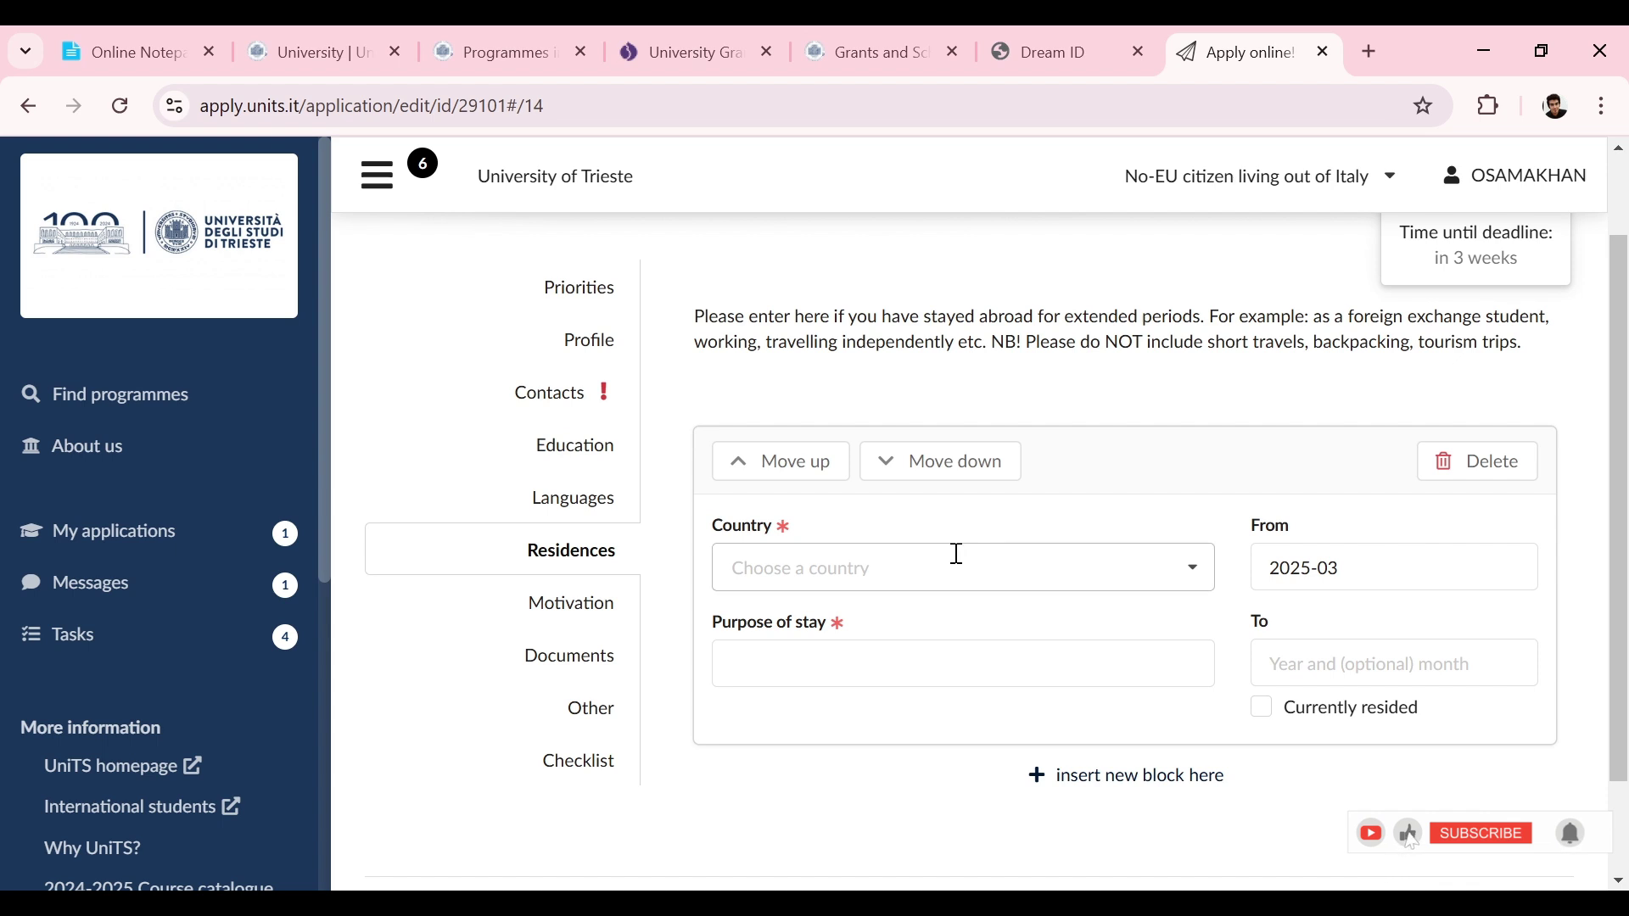
Step: Look over the optional Motivation section, then move on to the Documents section
{"action": "left_click", "coordinate": [612, 620]}
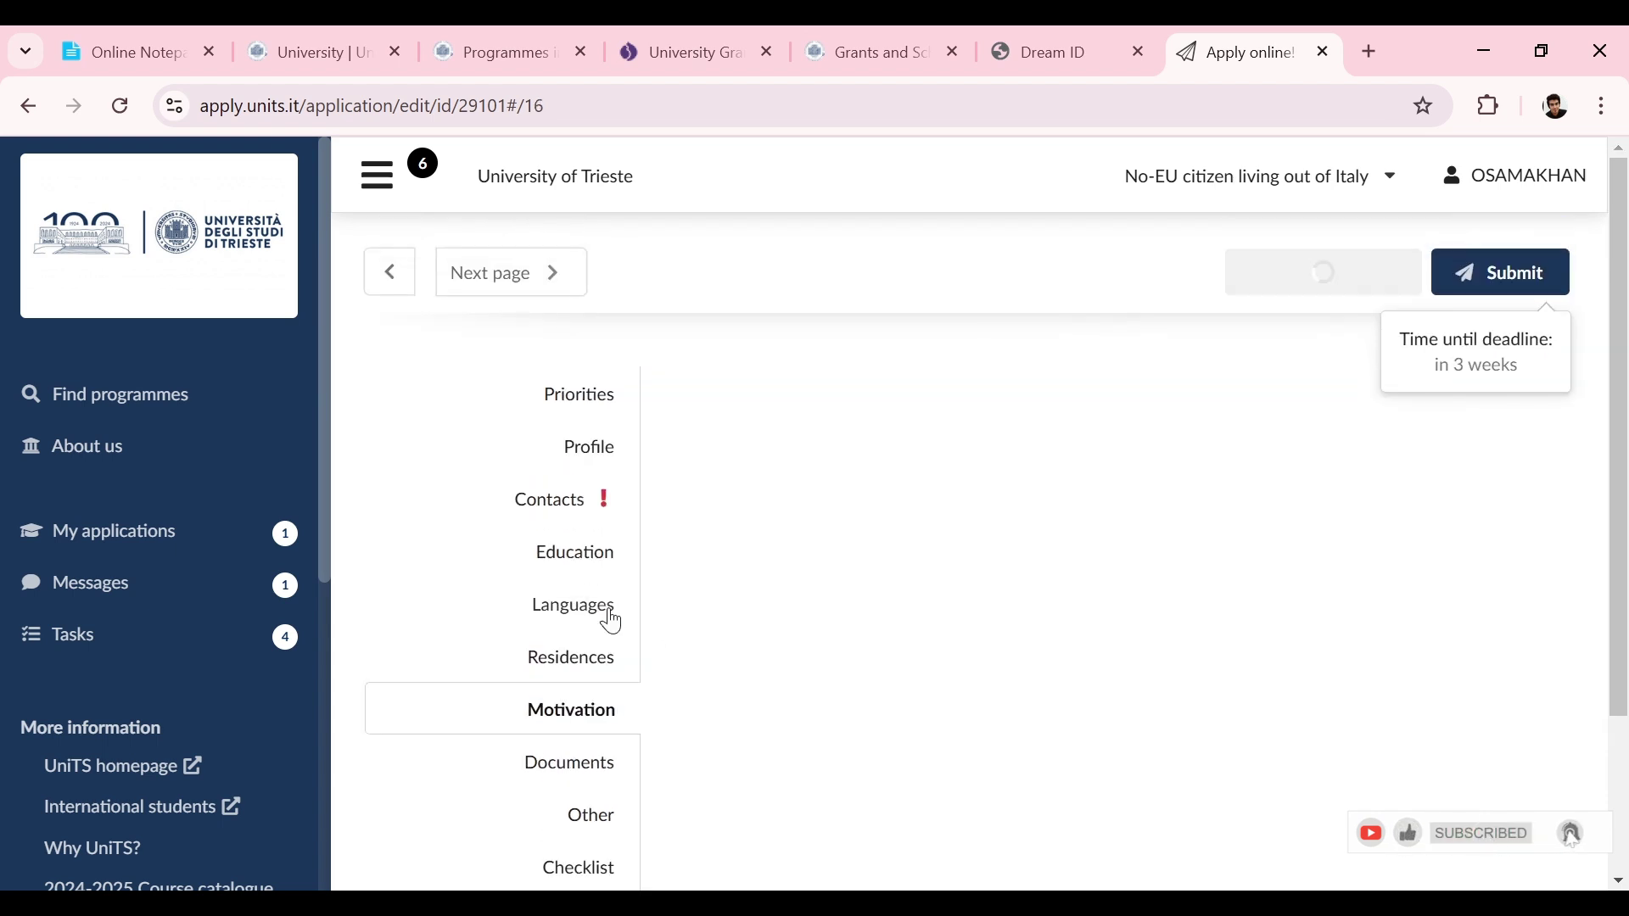
{"action": "left_click_drag", "start_coordinate": [1625, 338], "coordinate": [1625, 505]}
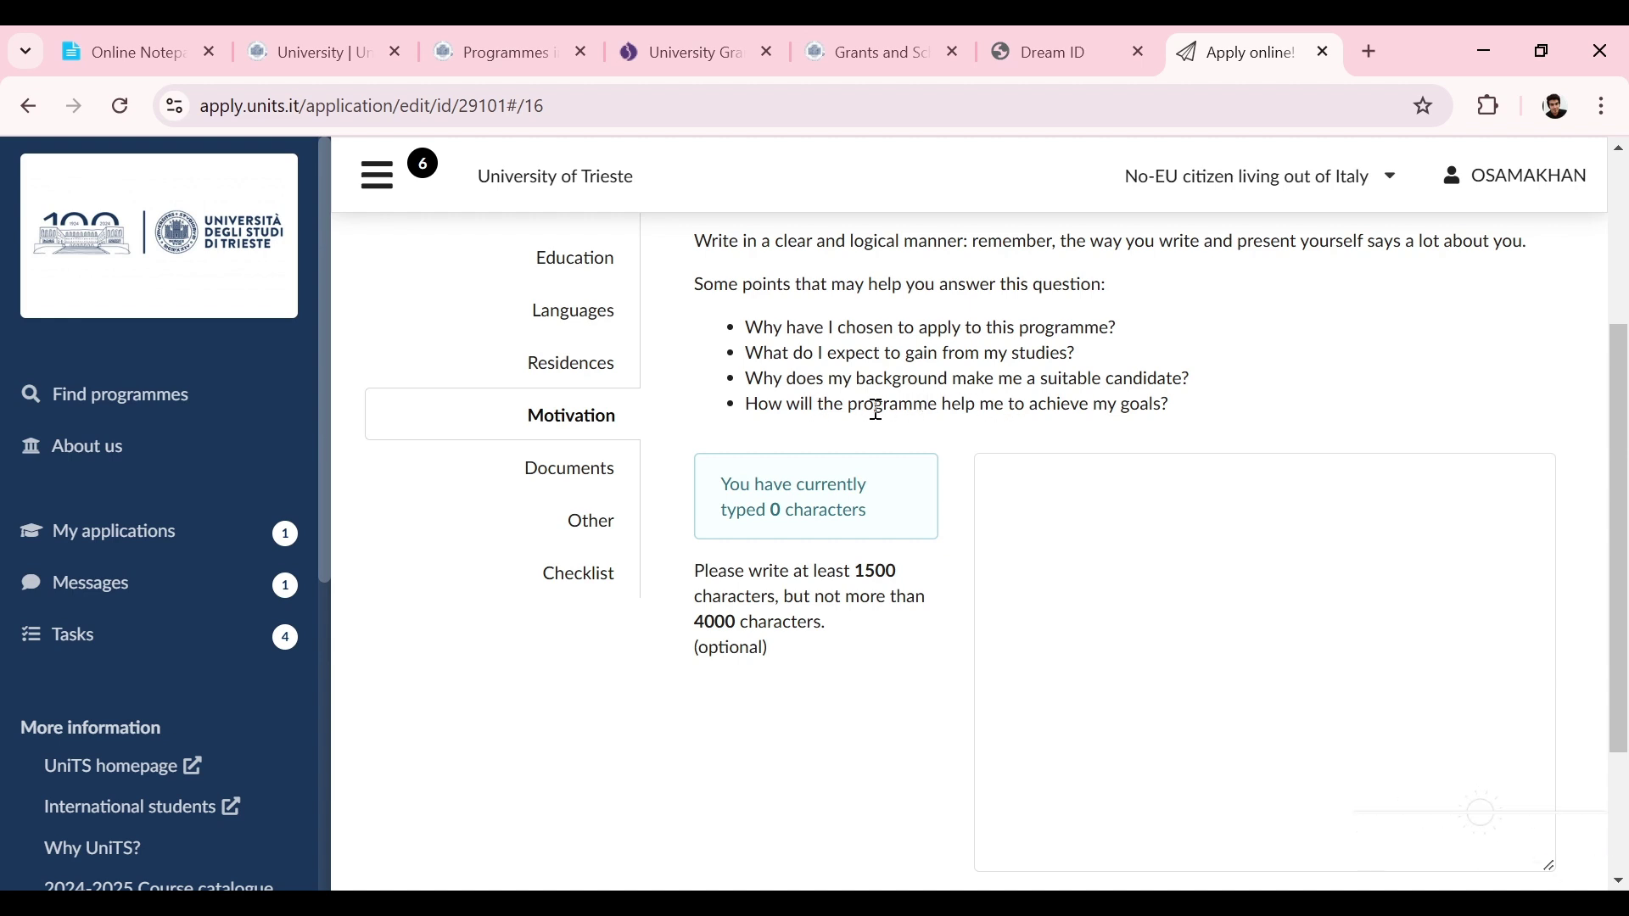
{"action": "left_click", "coordinate": [608, 471]}
Step: In the Other section set Special needs to None, then view the Checklist
{"action": "left_click", "coordinate": [596, 818]}
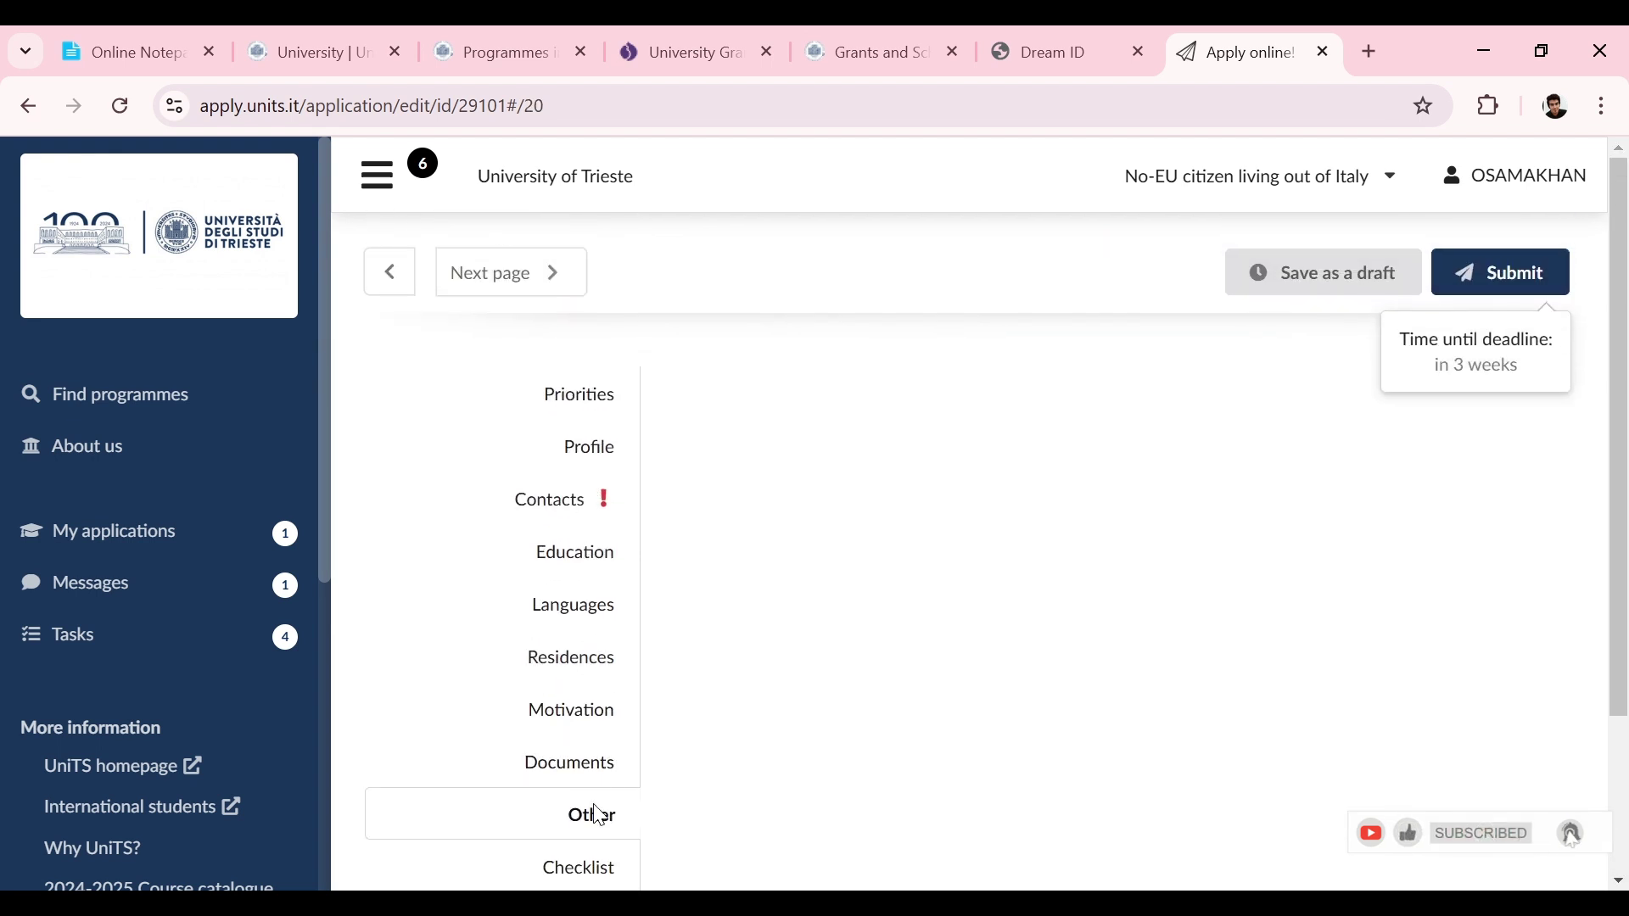
{"action": "scroll", "coordinate": [1625, 438], "scroll_direction": "down", "scroll_amount": 1}
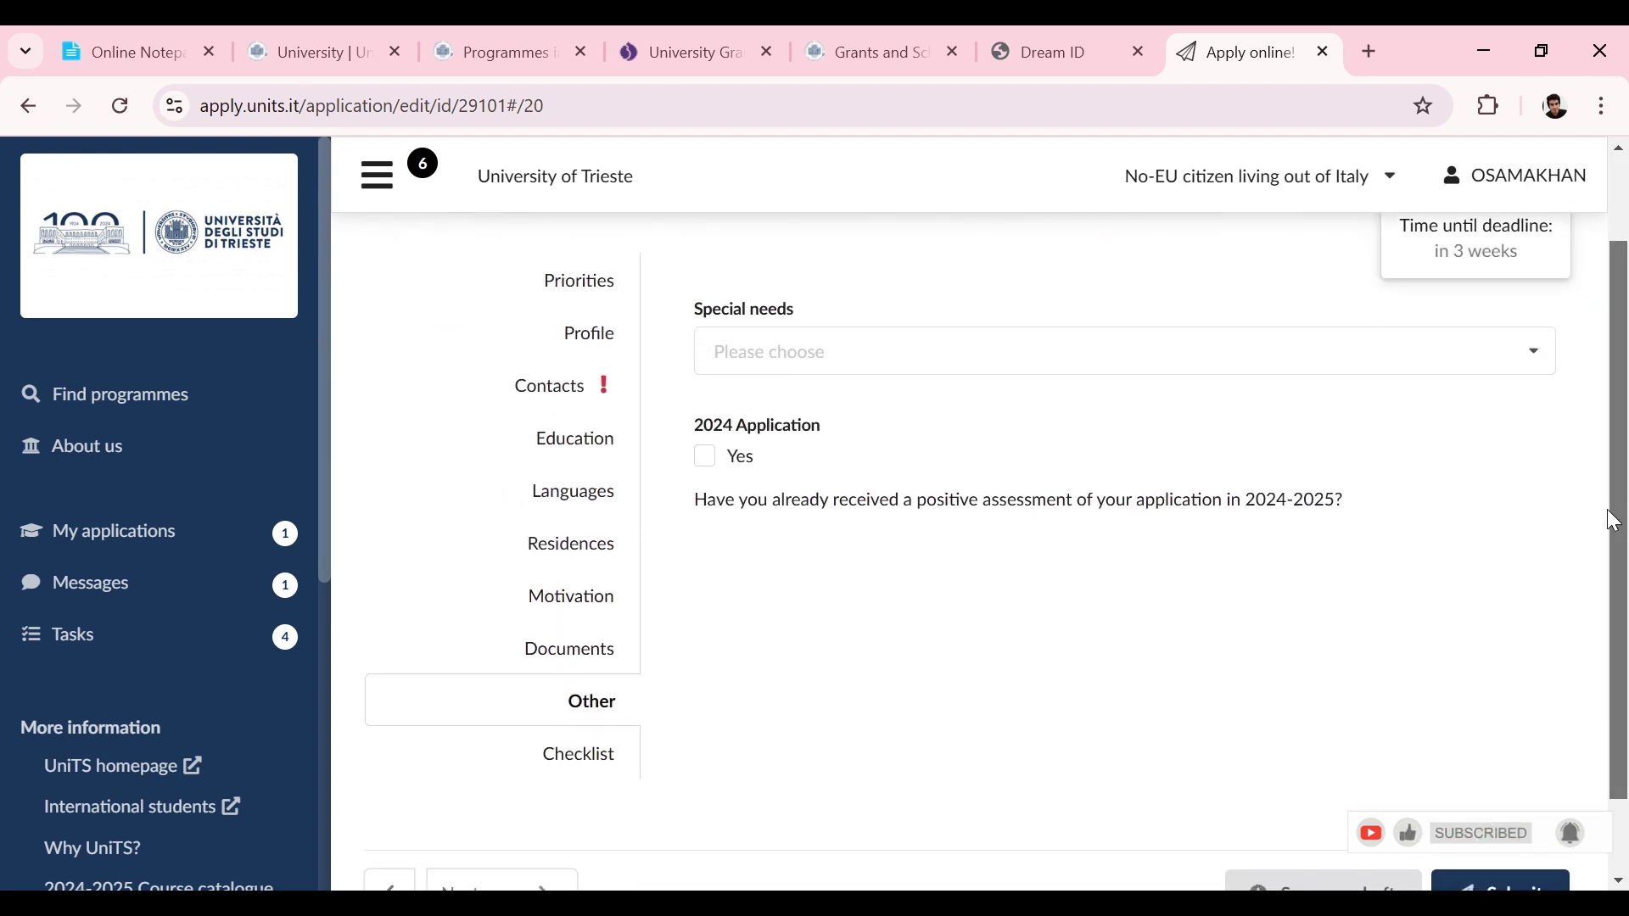
{"action": "left_click", "coordinate": [1280, 357]}
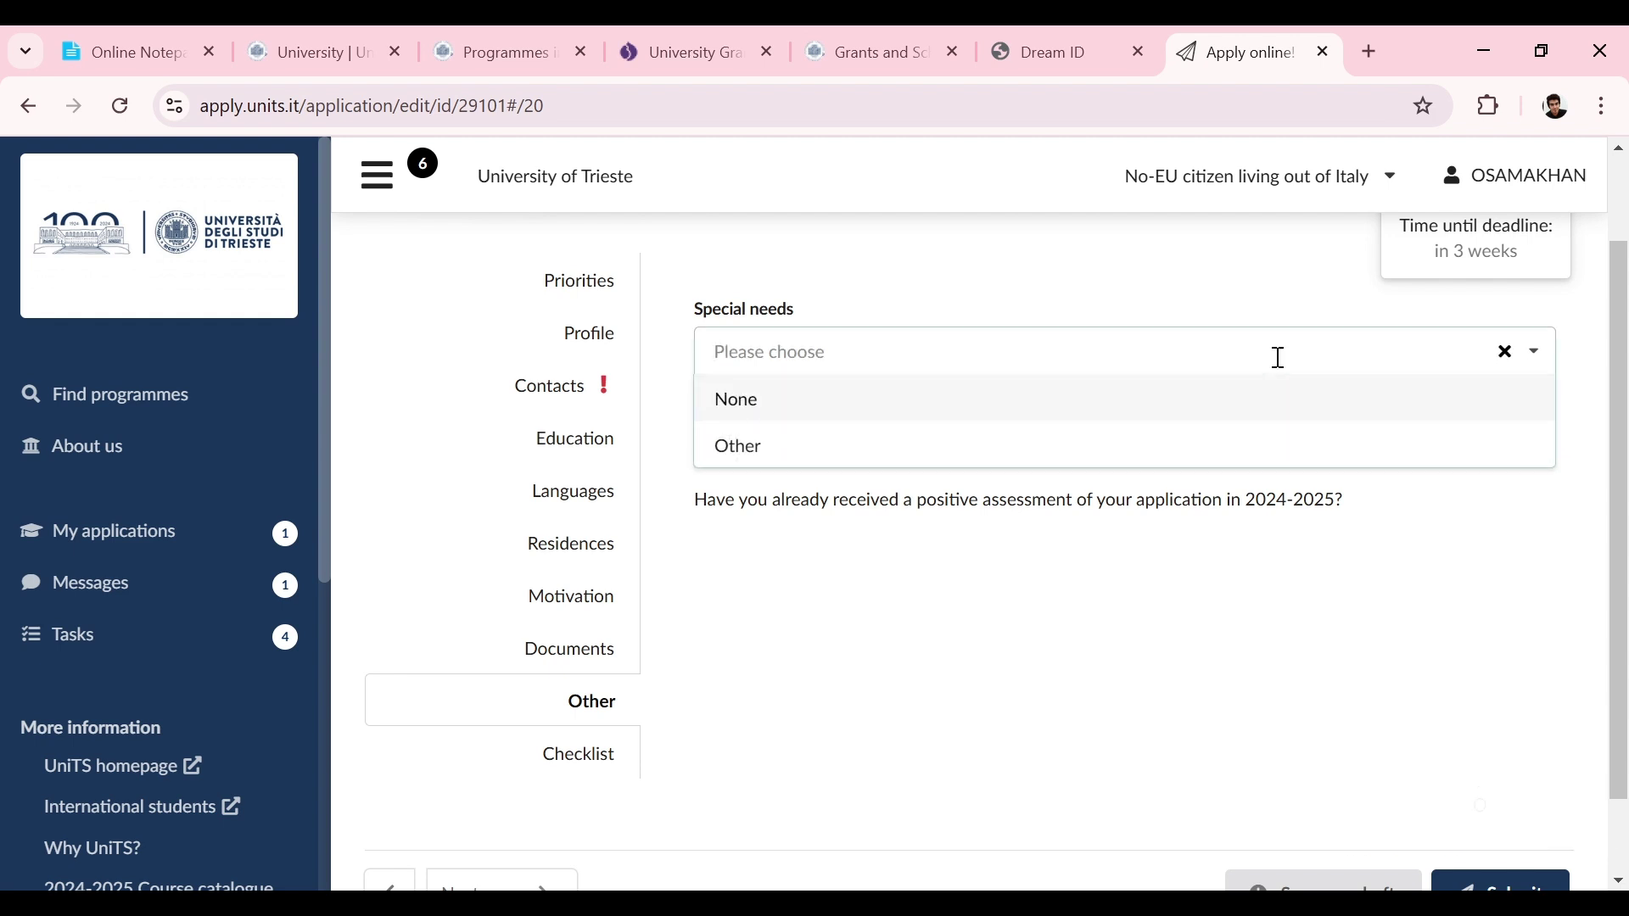
{"action": "left_click", "coordinate": [1135, 412]}
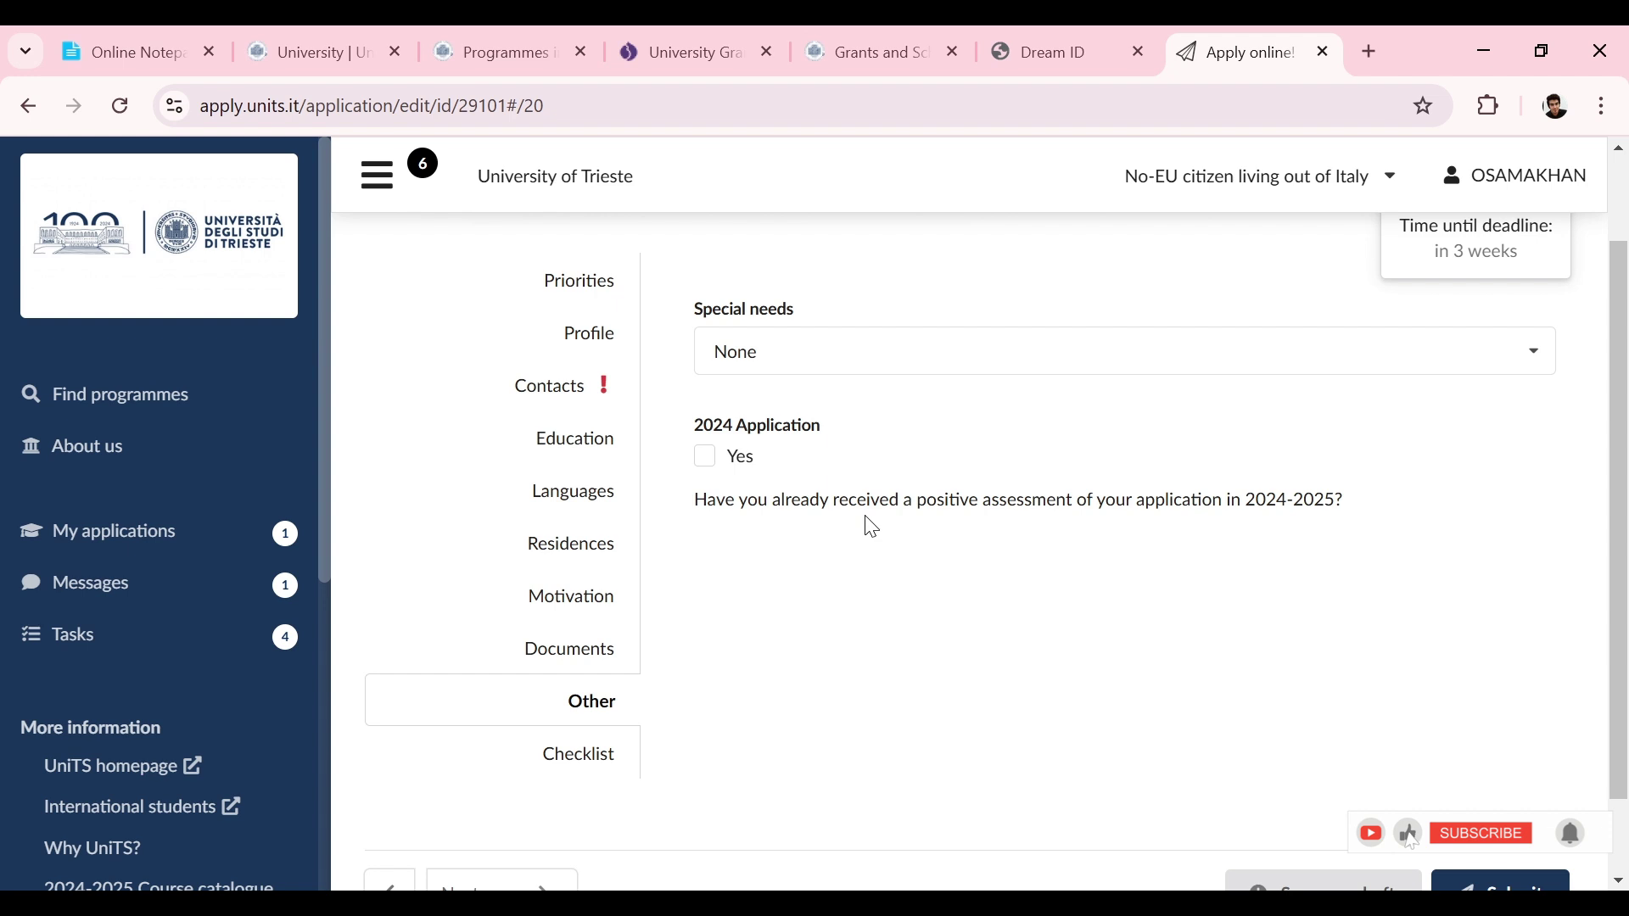
{"action": "left_click", "coordinate": [580, 756]}
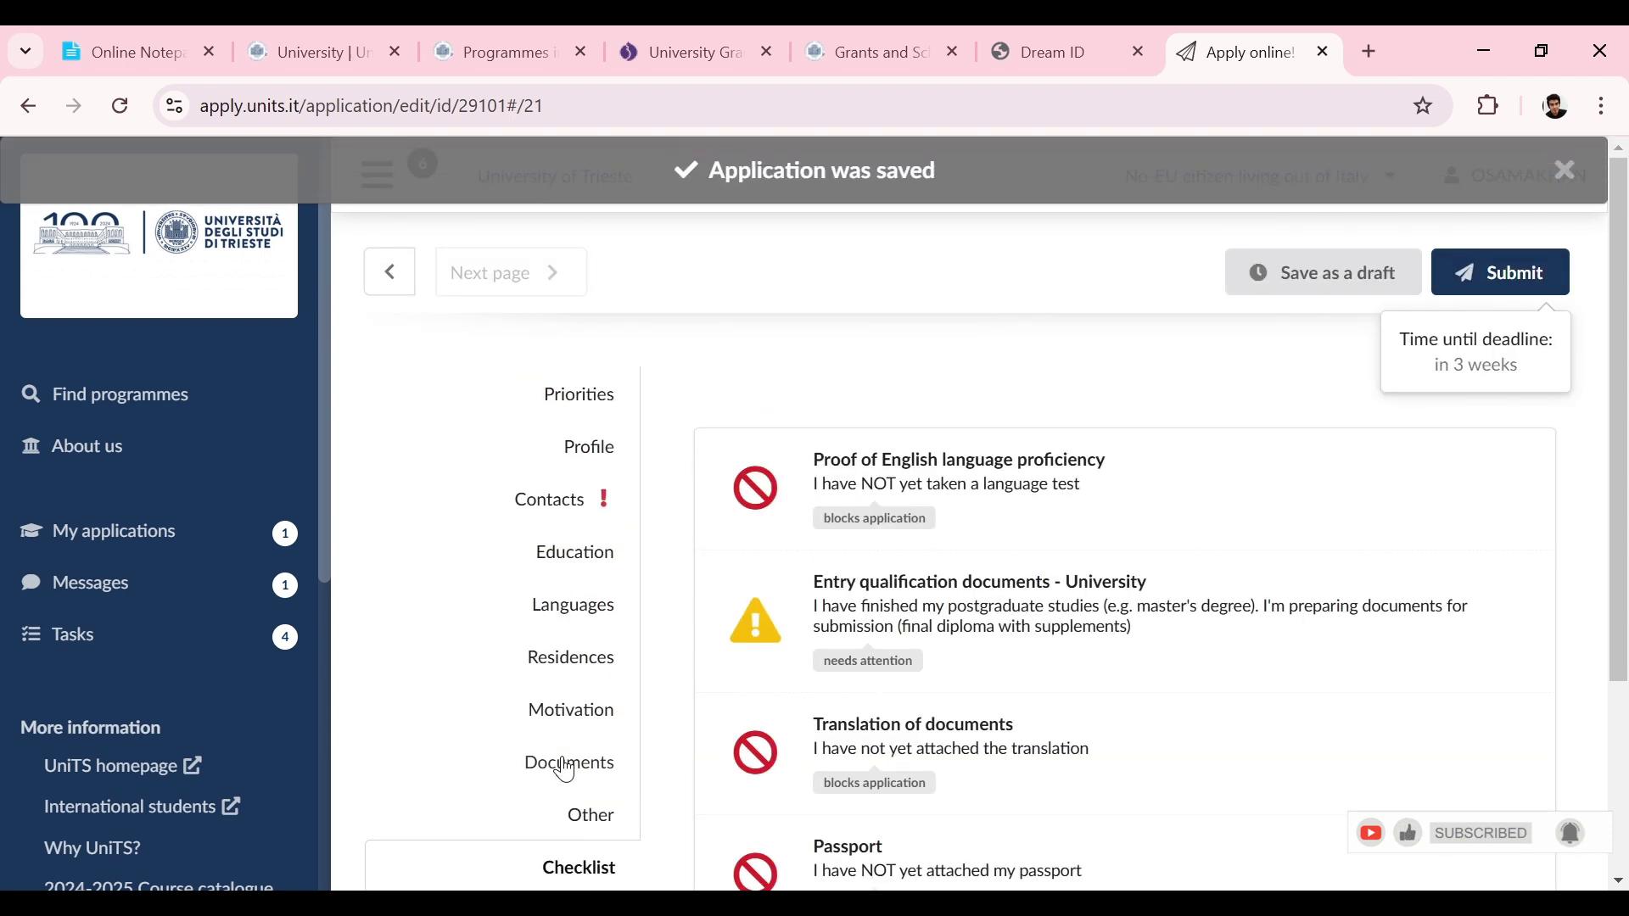
{"action": "left_click_drag", "start_coordinate": [1626, 406], "coordinate": [1627, 480]}
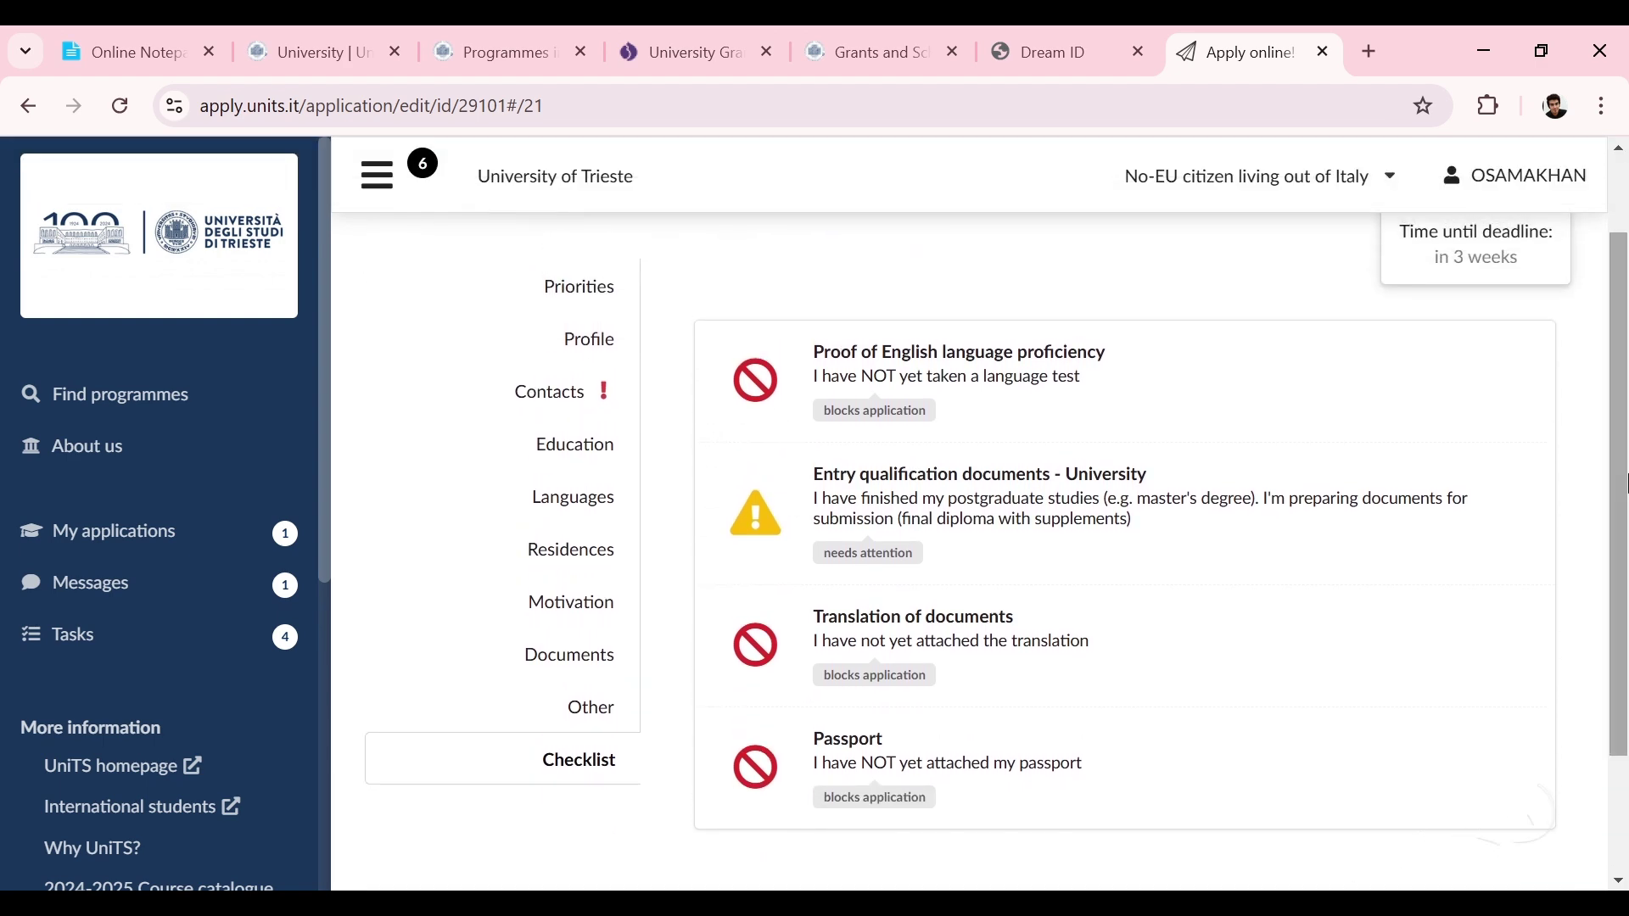
{"action": "left_click", "coordinate": [1018, 392]}
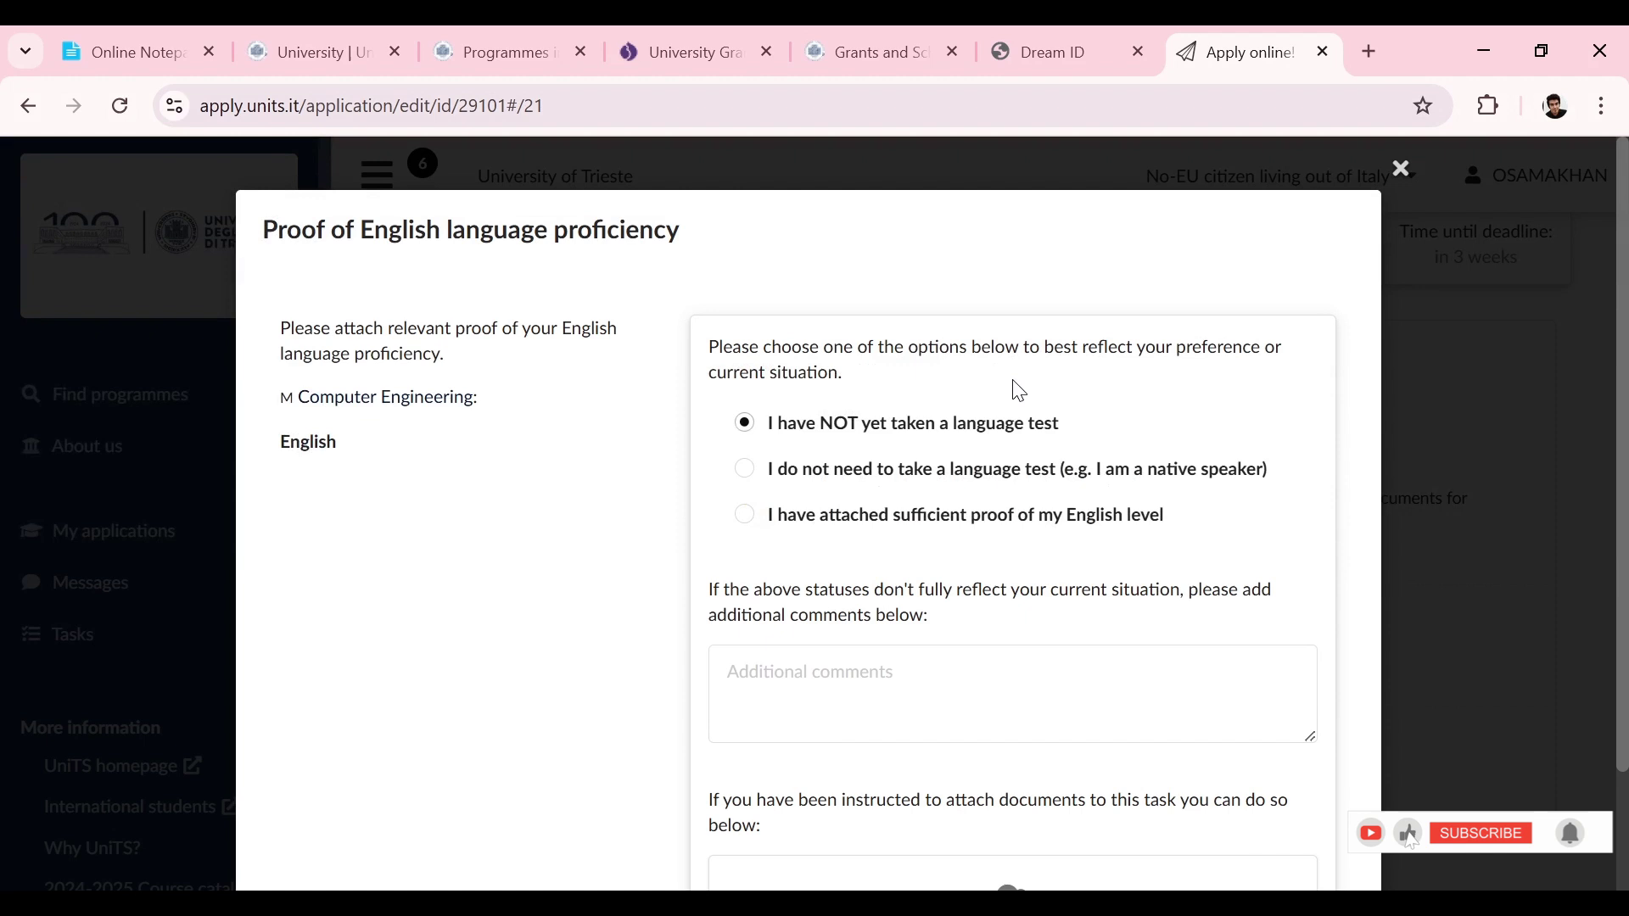
{"action": "scroll", "coordinate": [1600, 404], "scroll_direction": "down", "scroll_amount": 2}
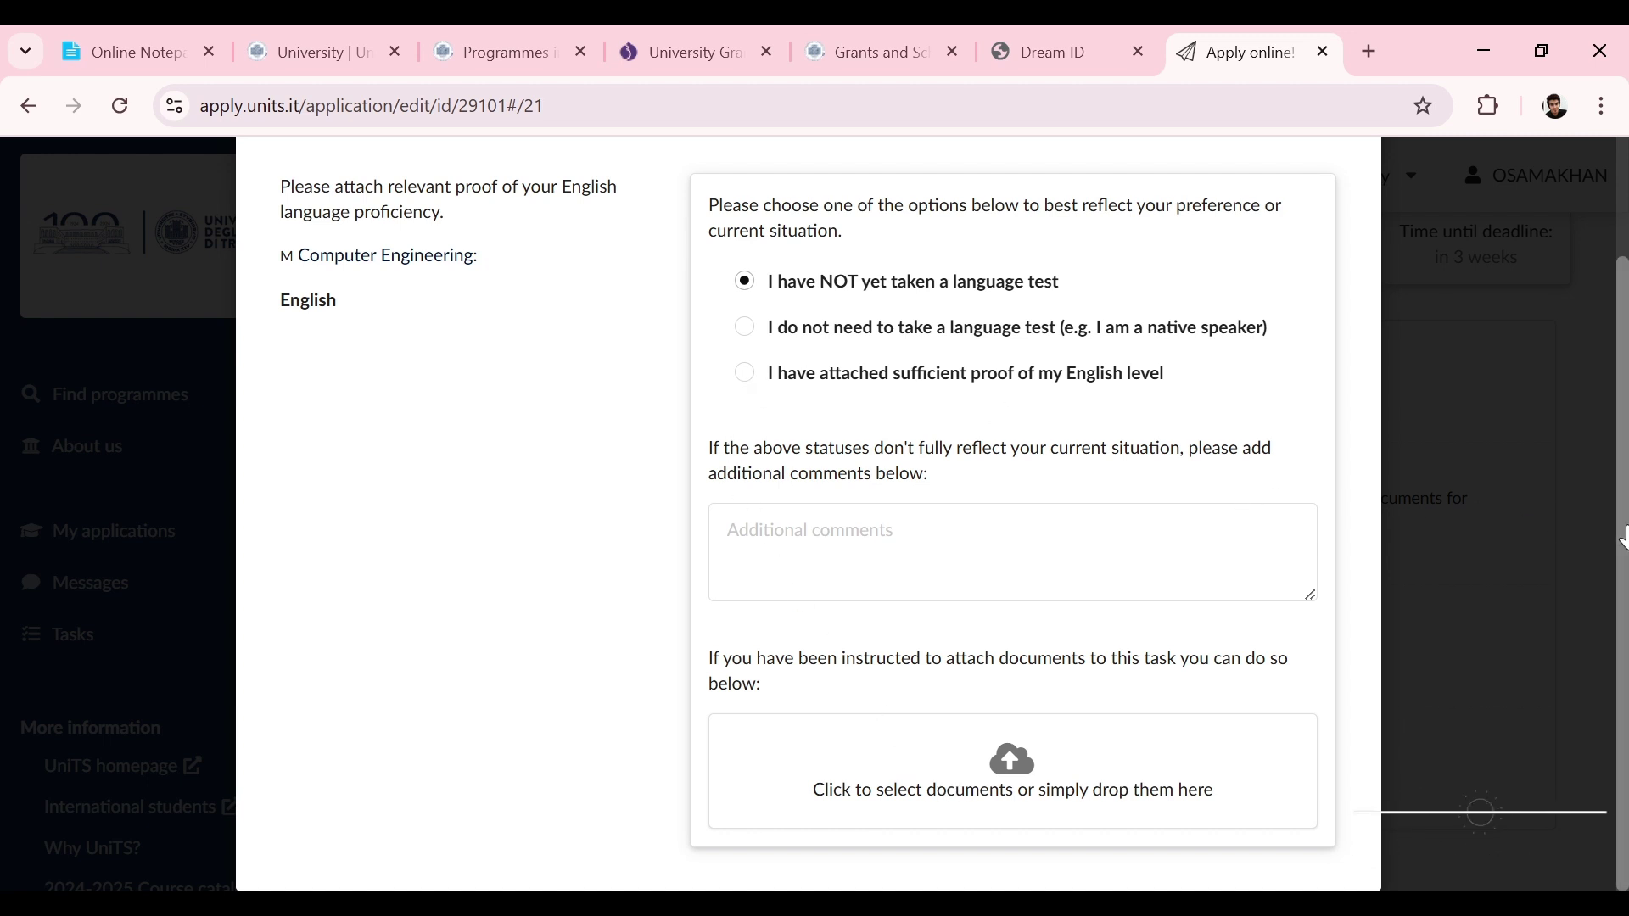
{"action": "scroll", "coordinate": [1624, 537], "scroll_direction": "up", "scroll_amount": 2}
{"action": "left_click", "coordinate": [1402, 161]}
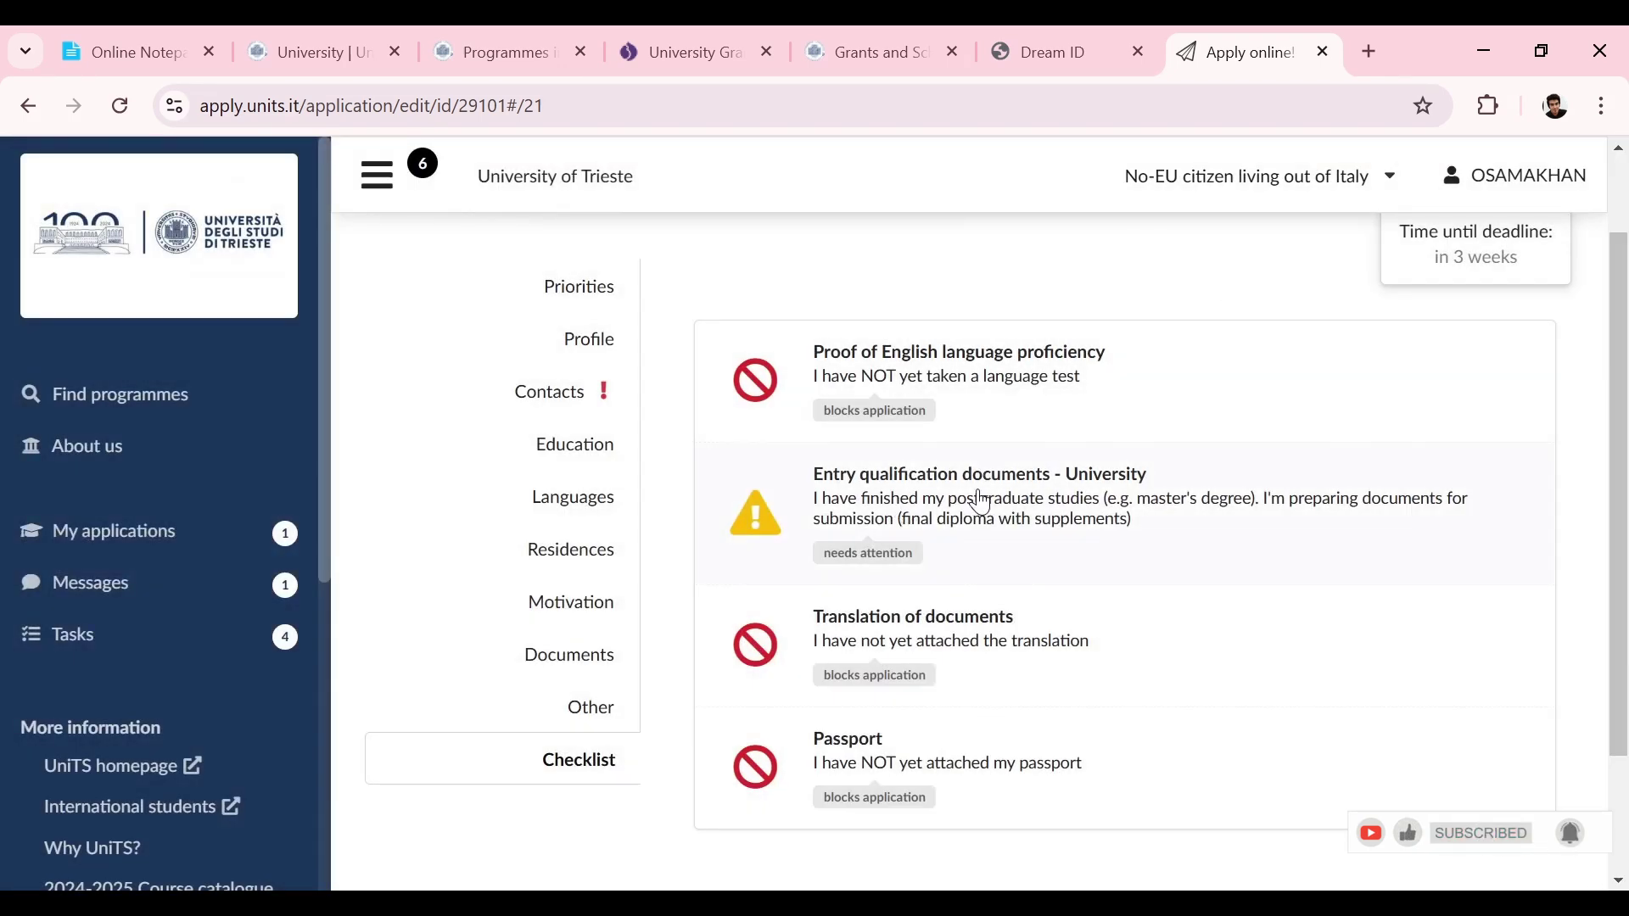
{"action": "left_click", "coordinate": [982, 503]}
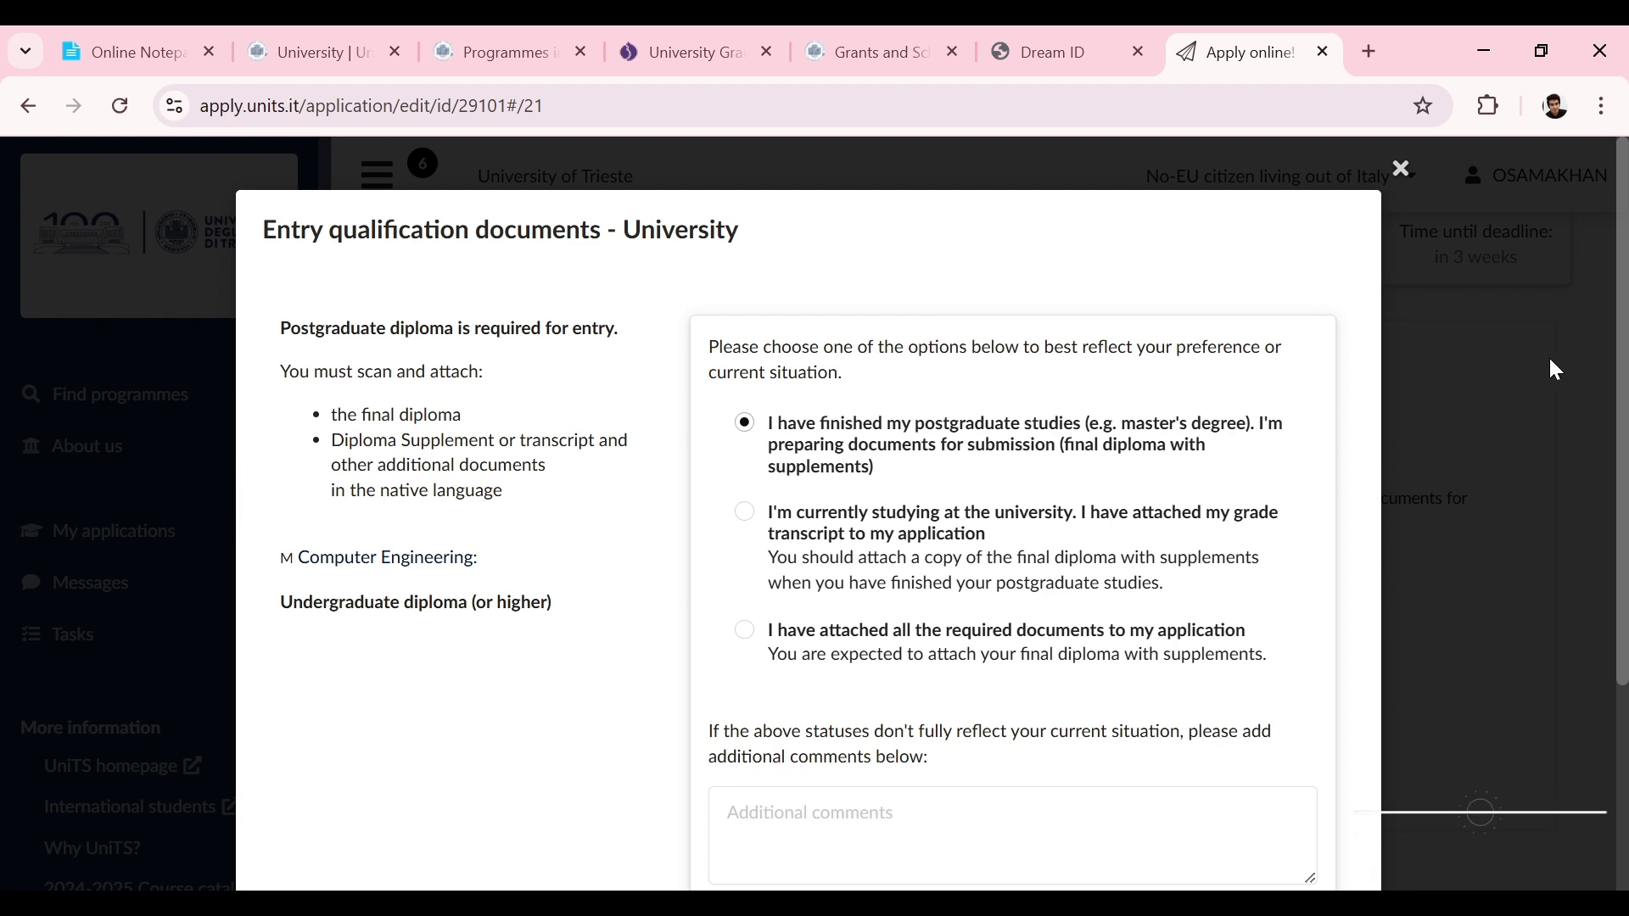
{"action": "left_click_drag", "start_coordinate": [1622, 356], "coordinate": [1623, 567]}
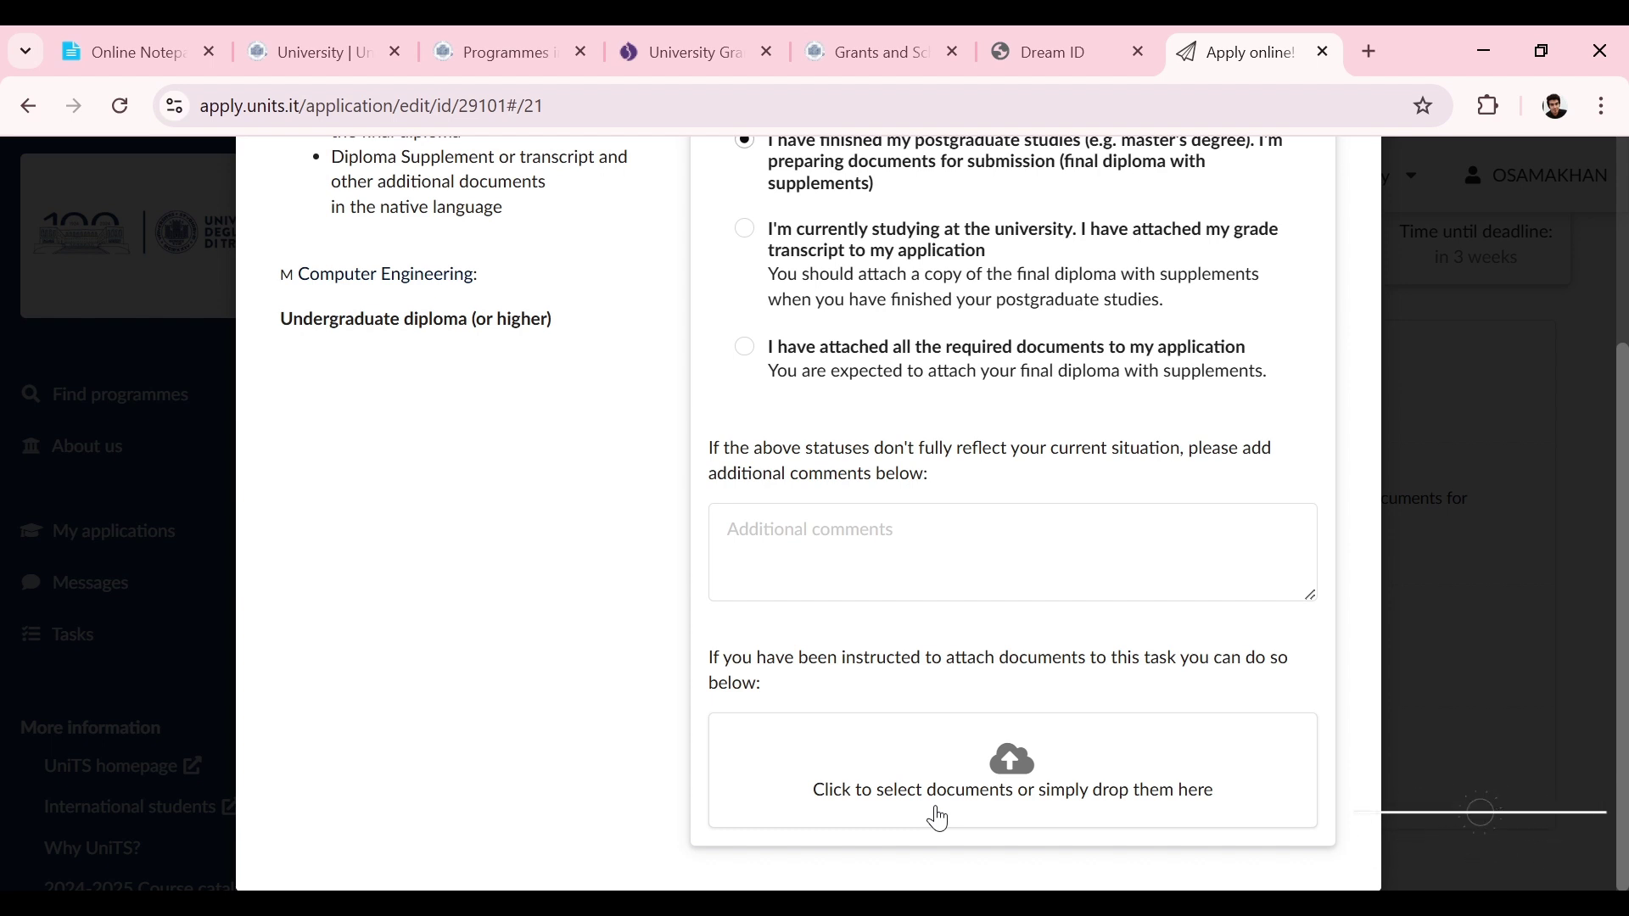
{"action": "left_click_drag", "start_coordinate": [1622, 692], "coordinate": [1623, 585]}
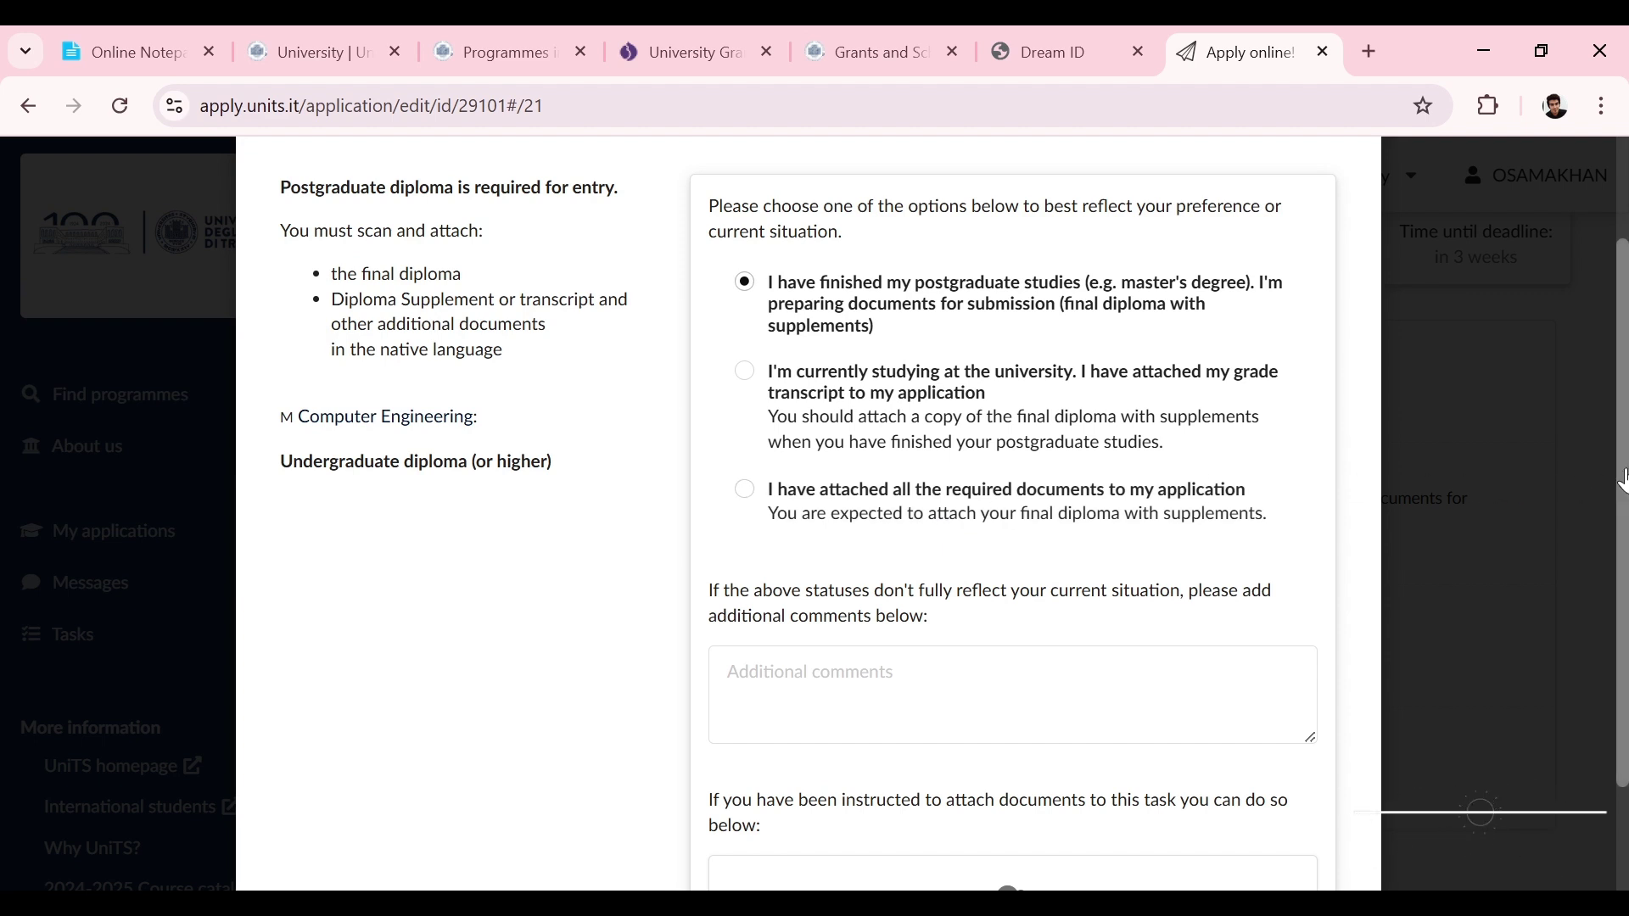
{"action": "left_click_drag", "start_coordinate": [1623, 477], "coordinate": [1623, 437]}
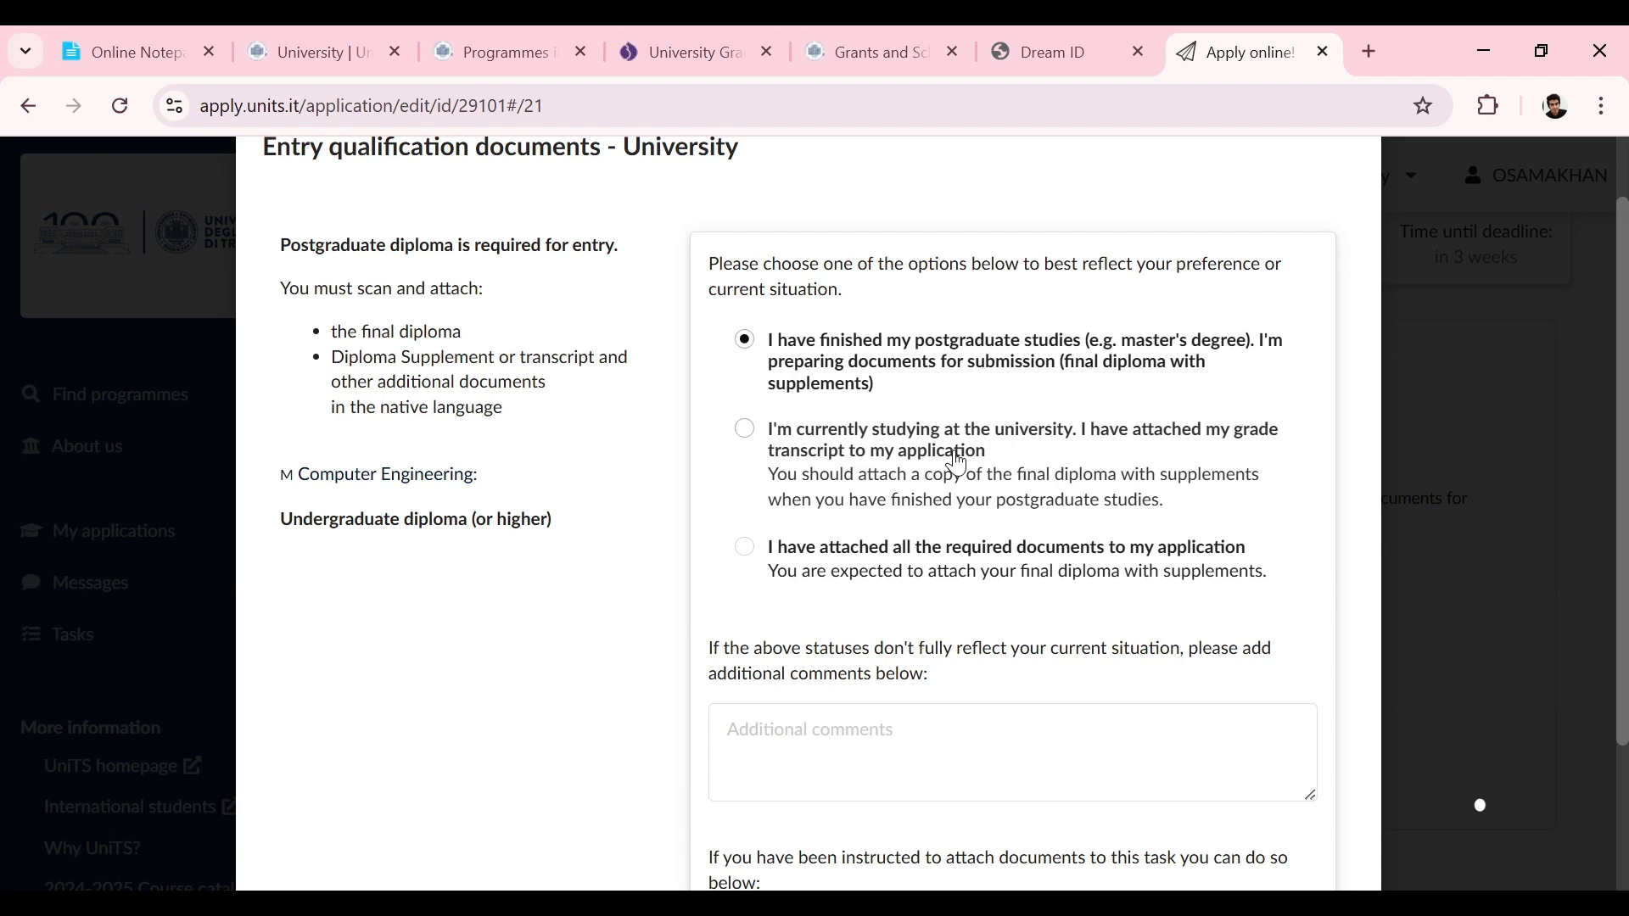
{"action": "scroll", "coordinate": [957, 464], "scroll_direction": "up", "scroll_amount": 1}
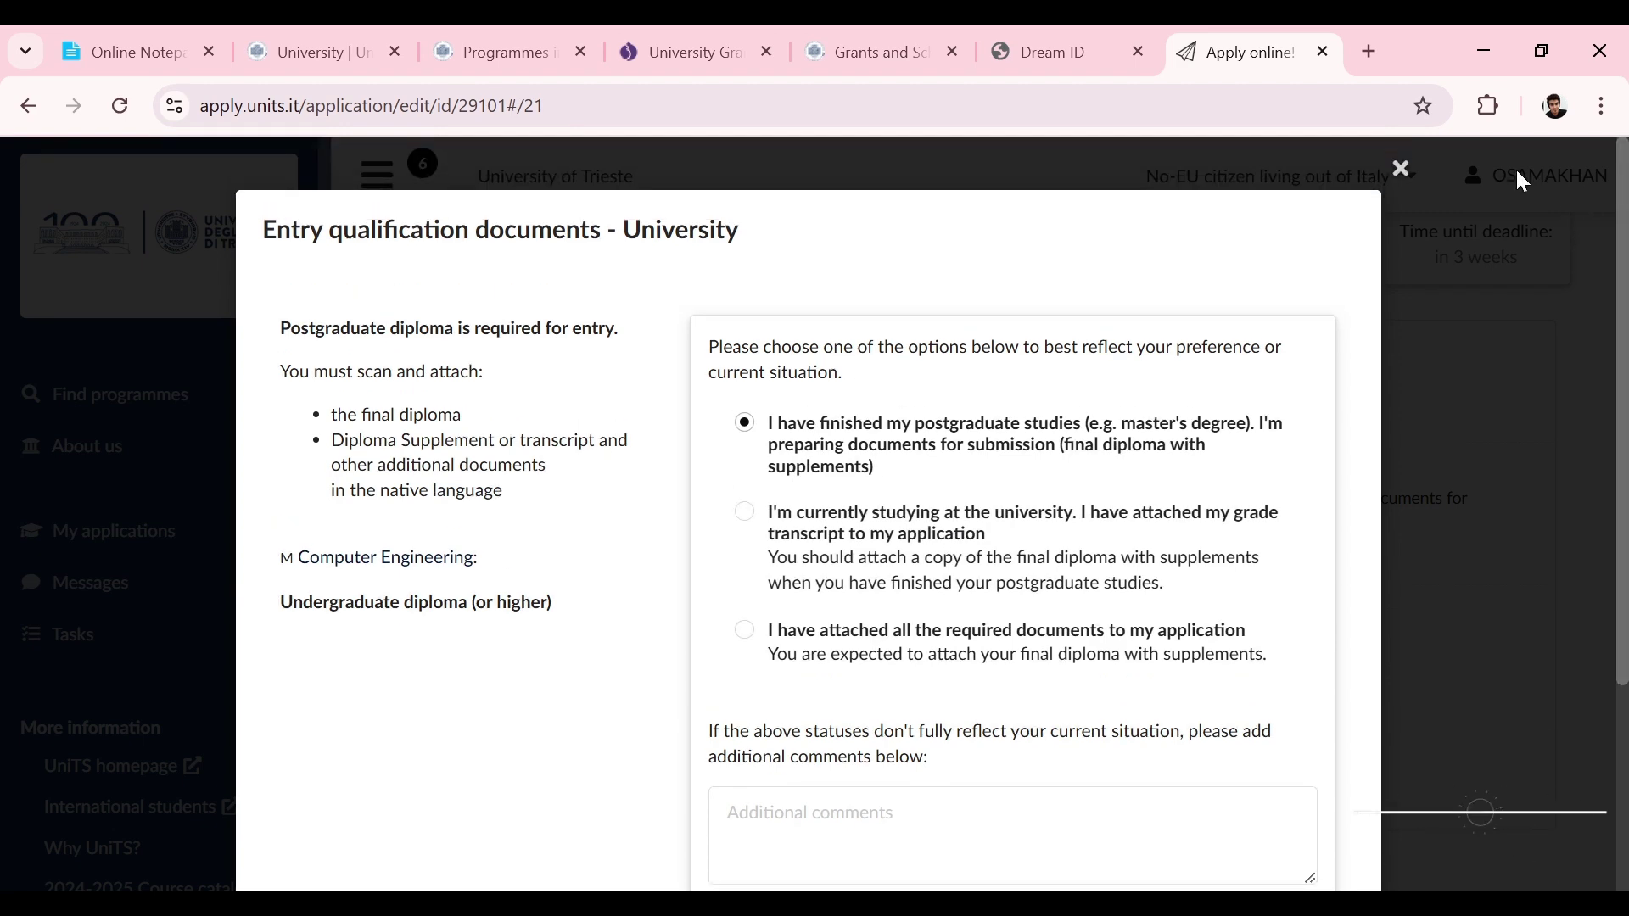
{"action": "left_click", "coordinate": [1401, 169]}
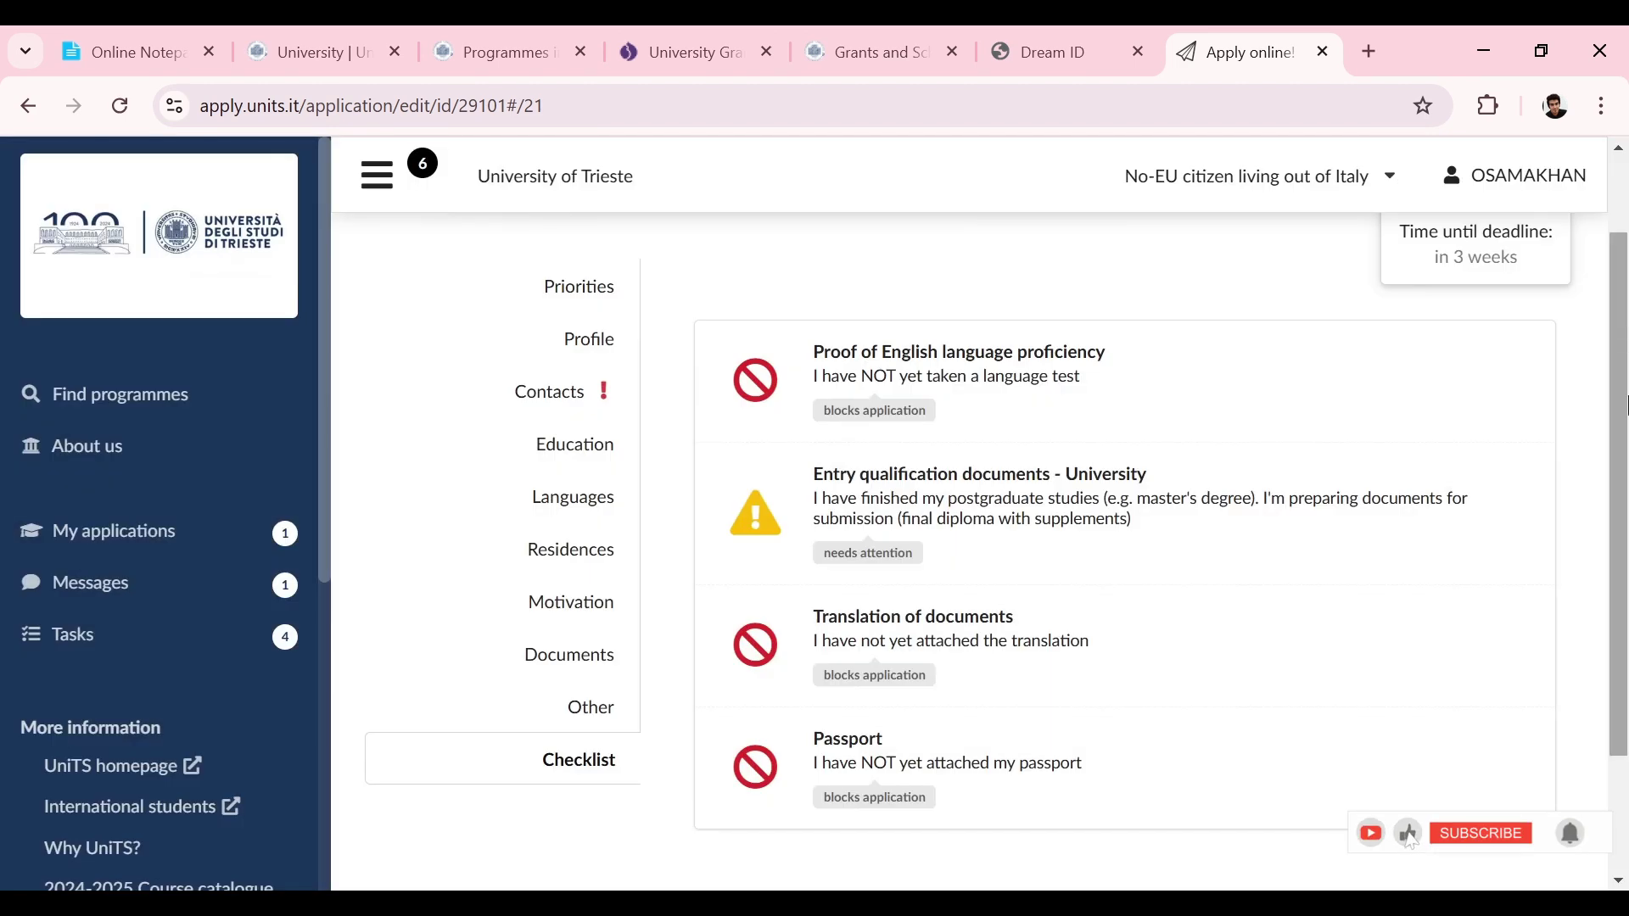
{"action": "scroll", "coordinate": [1268, 511], "scroll_direction": "down", "scroll_amount": 1}
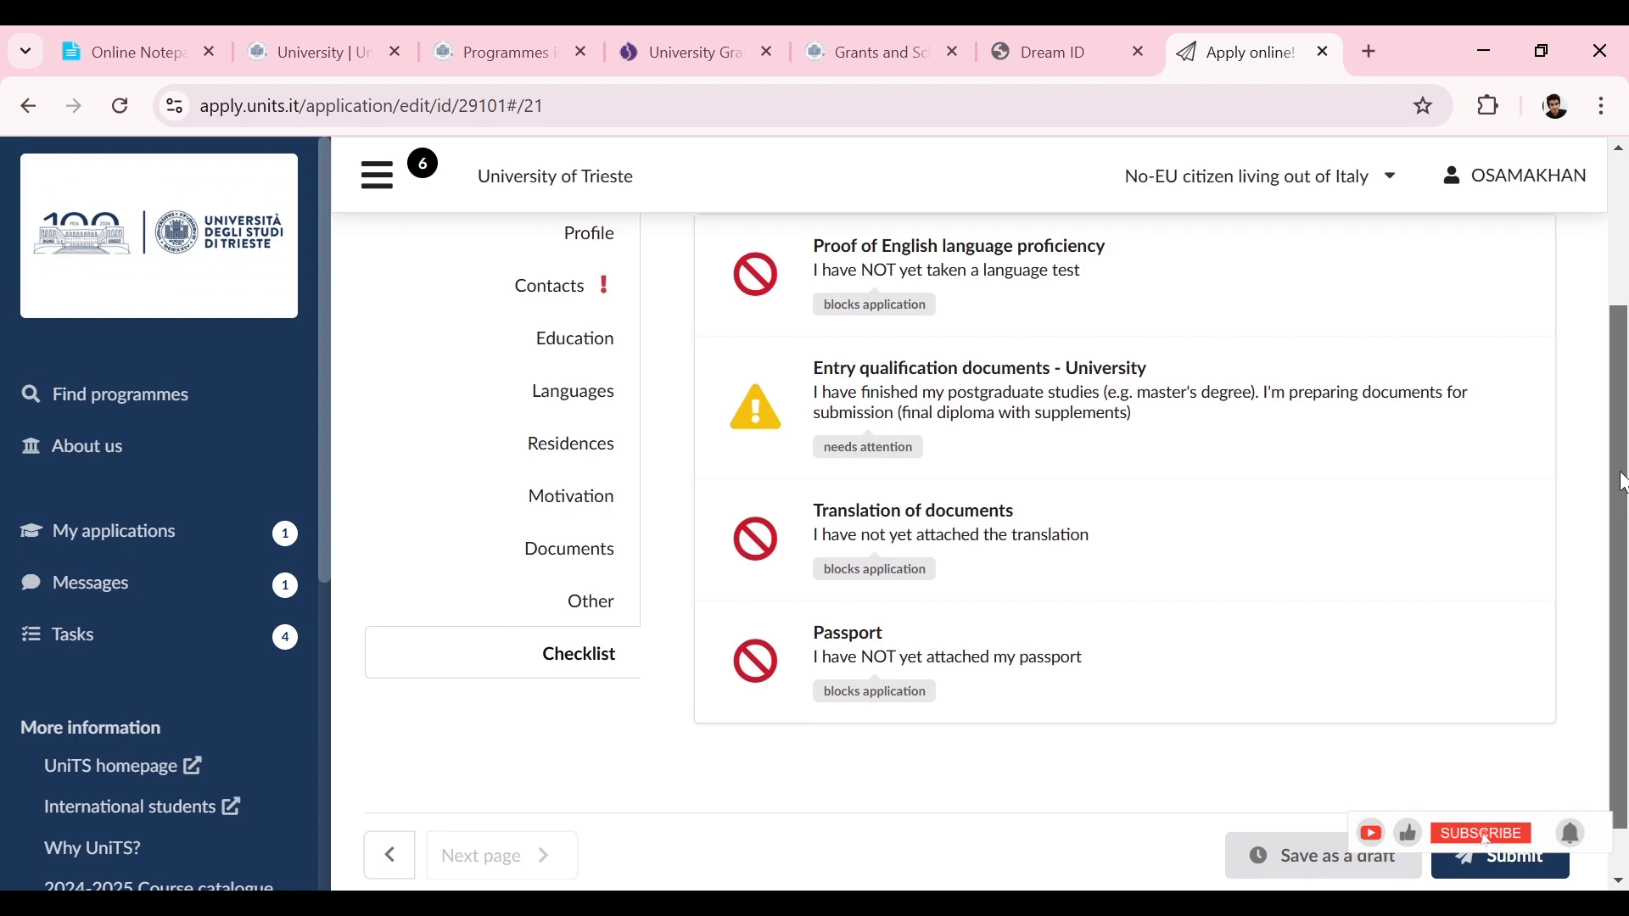
Step: Resolve Translation of documents as 'The original documents are in an accepted language'
{"action": "left_click", "coordinate": [1092, 547]}
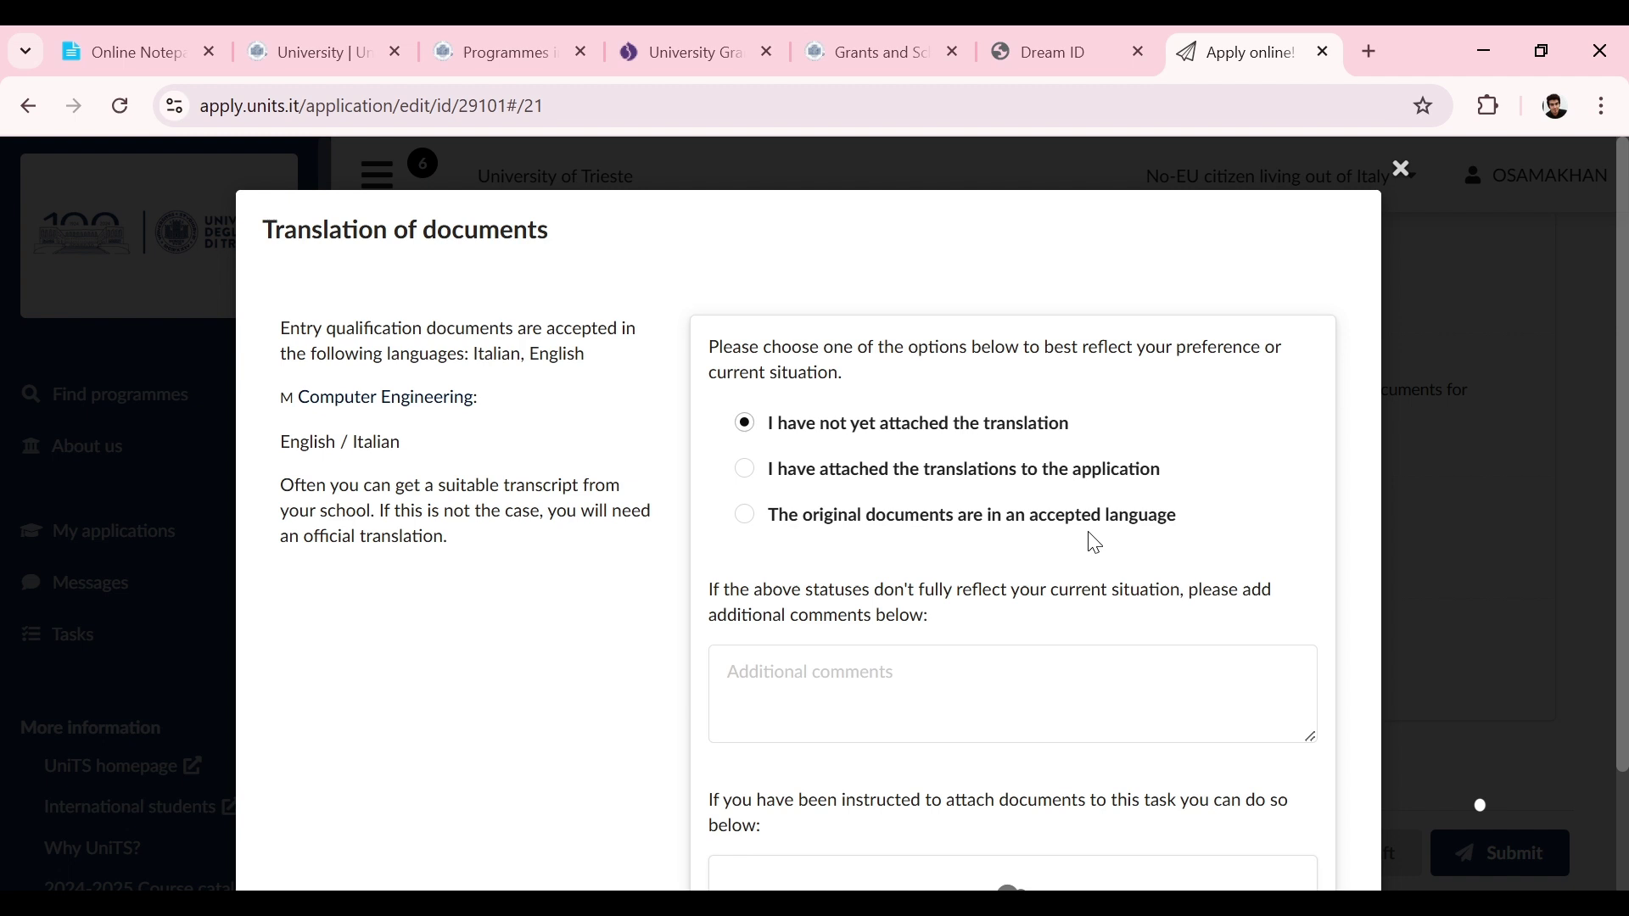
{"action": "left_click", "coordinate": [838, 526]}
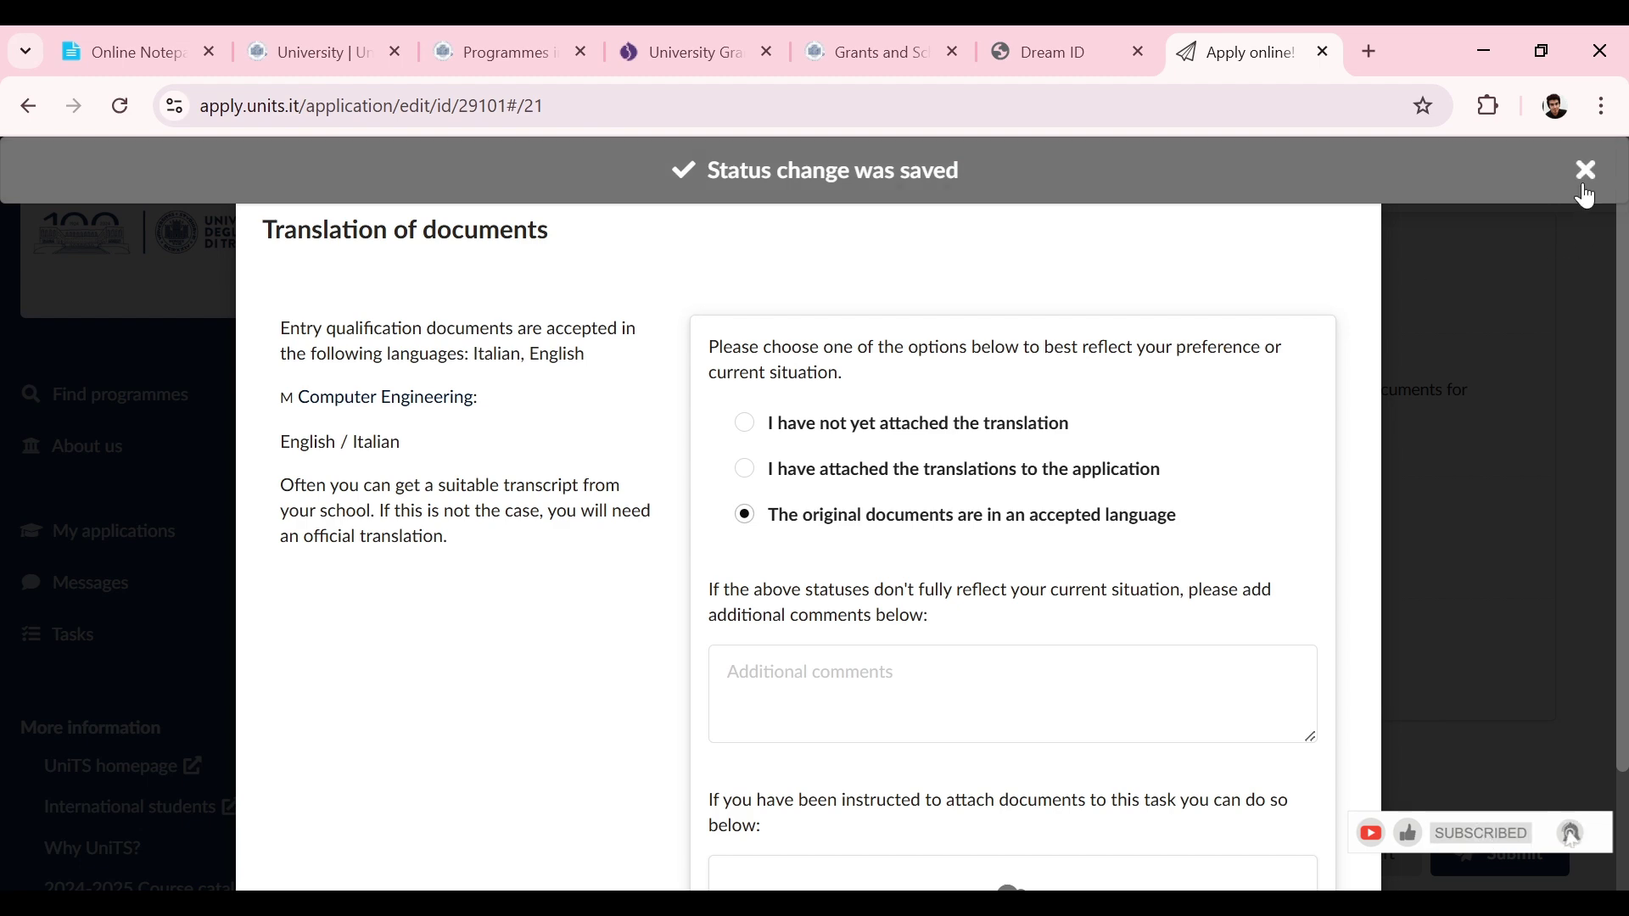
{"action": "left_click", "coordinate": [1585, 187]}
{"action": "left_click", "coordinate": [1402, 169]}
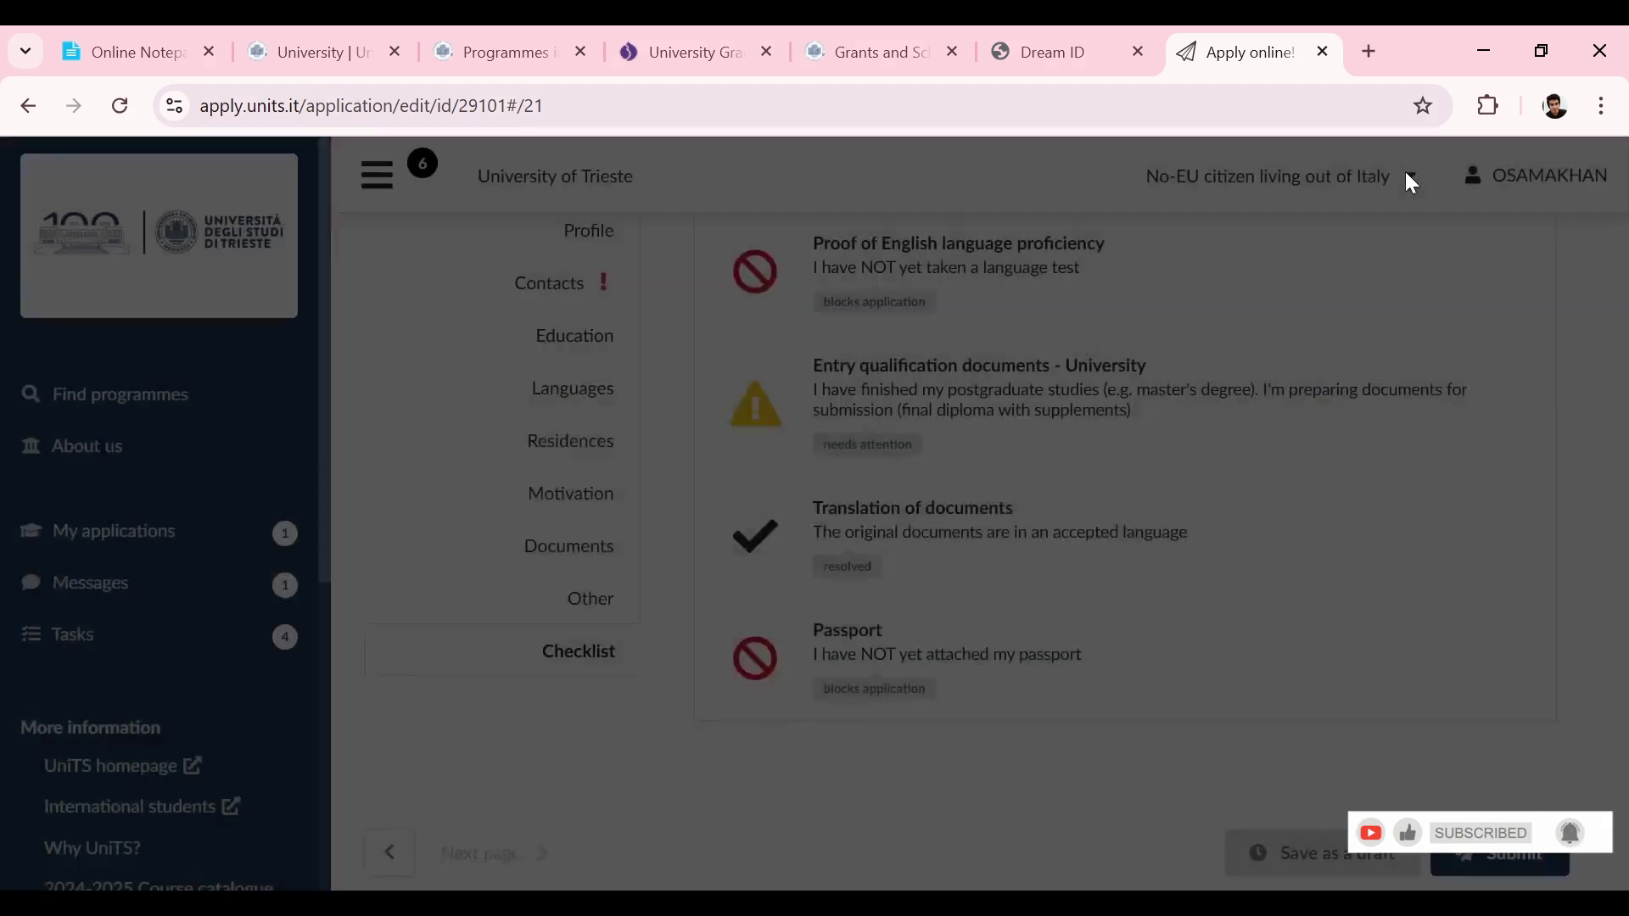
Step: Review the Passport checklist item and close it without changes
{"action": "scroll", "coordinate": [1609, 489], "scroll_direction": "down", "scroll_amount": 1}
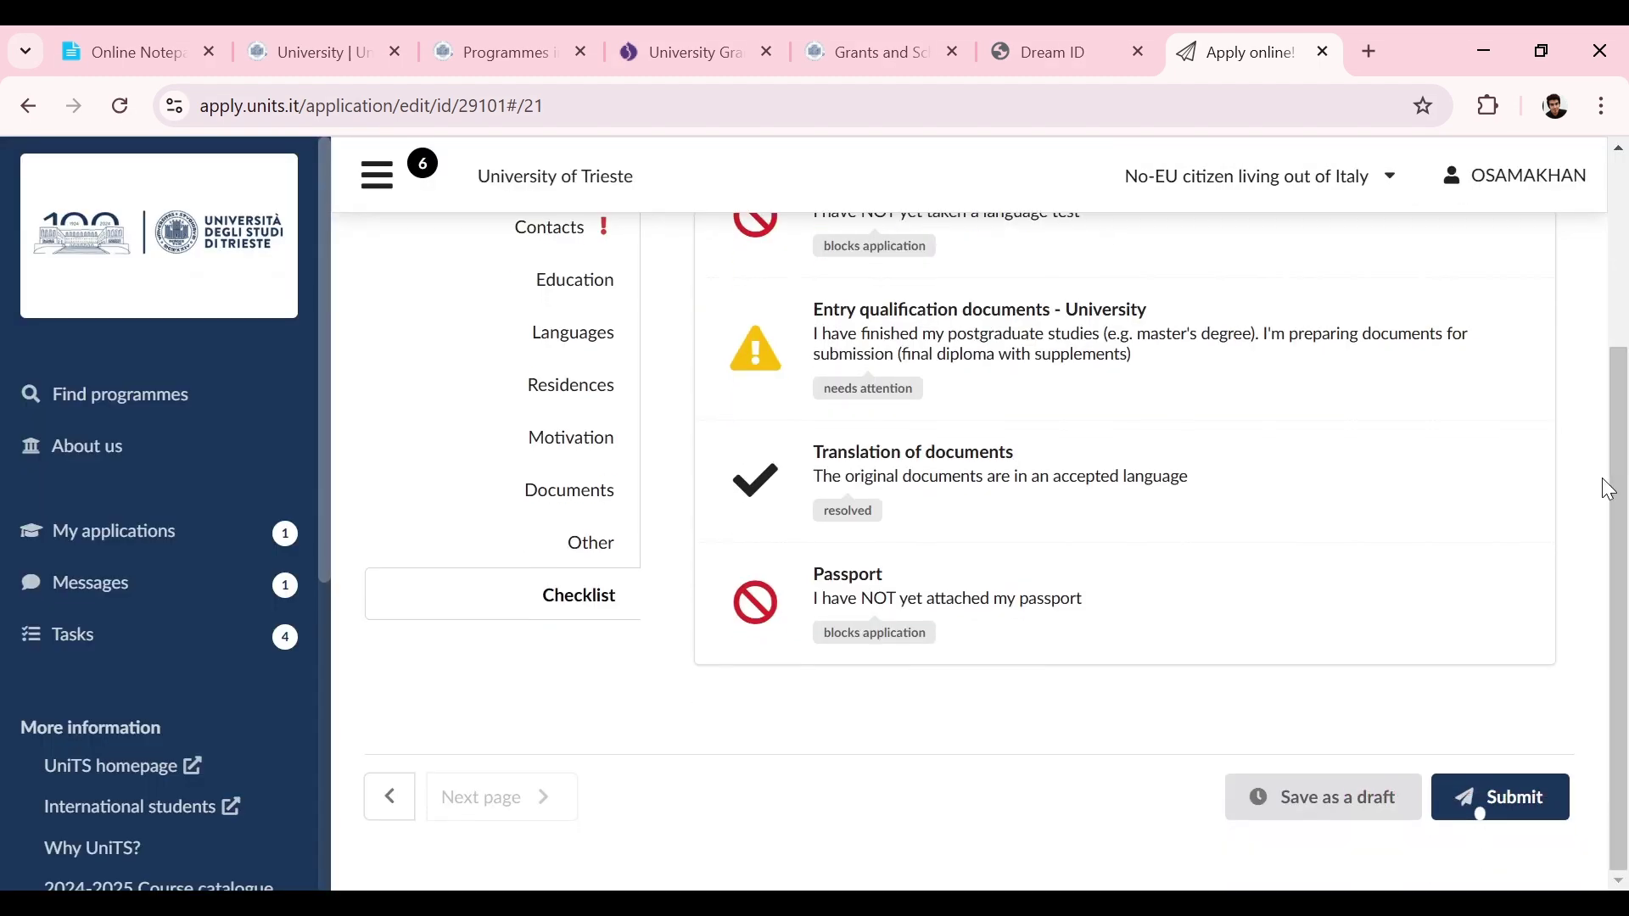
{"action": "left_click", "coordinate": [964, 601]}
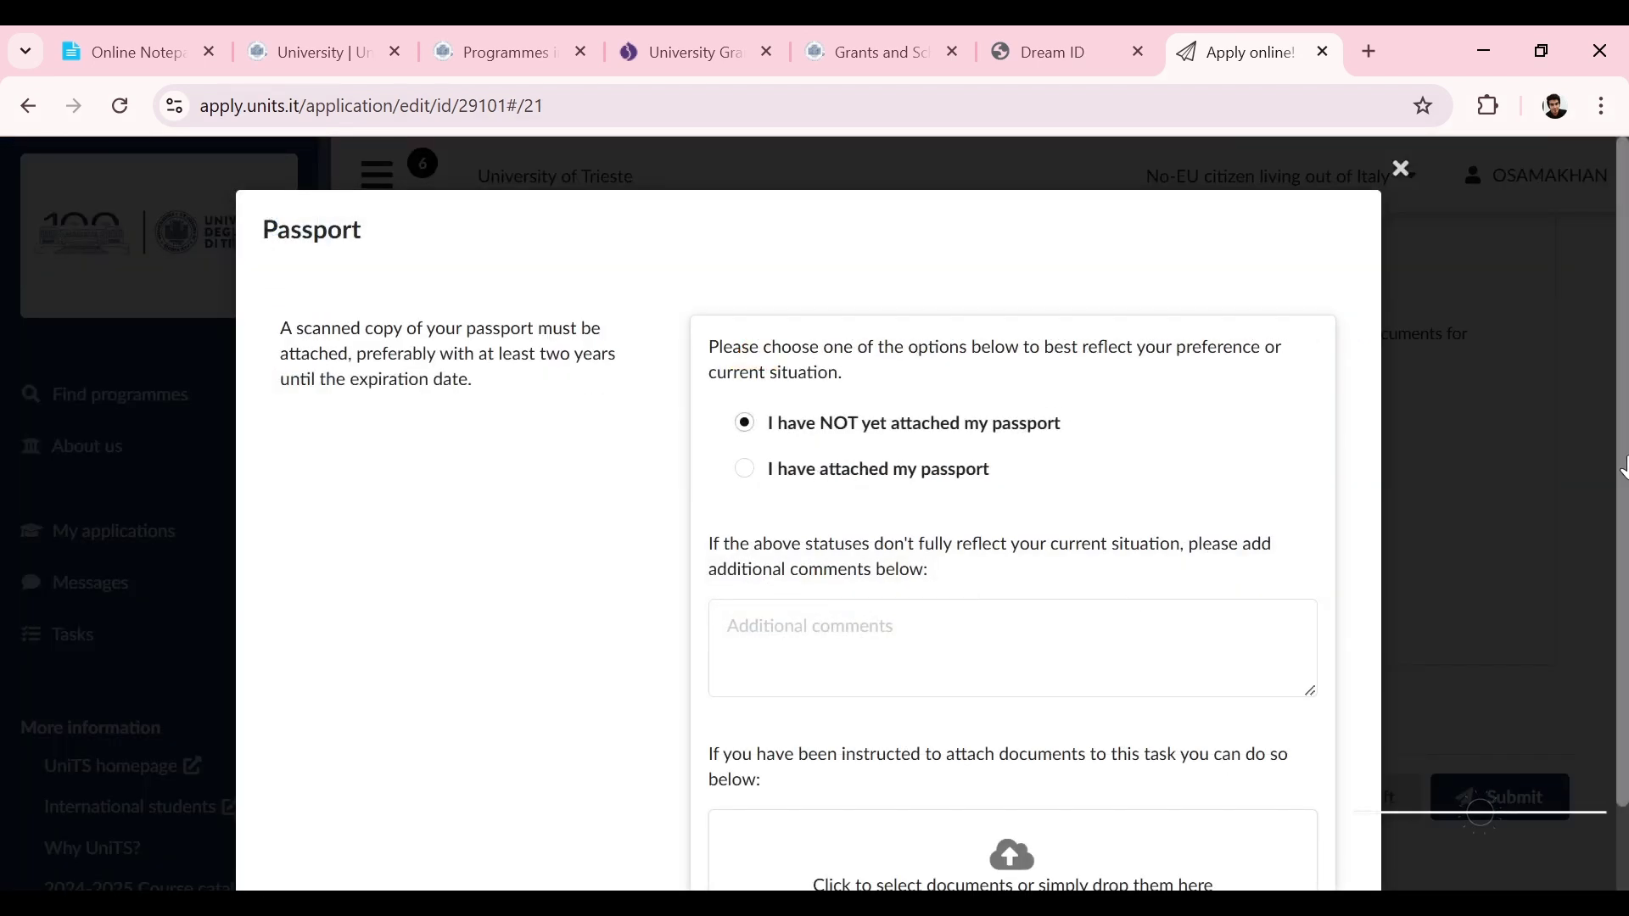
{"action": "scroll", "coordinate": [1611, 552], "scroll_direction": "down", "scroll_amount": 2}
{"action": "scroll", "coordinate": [1596, 371], "scroll_direction": "up", "scroll_amount": 2}
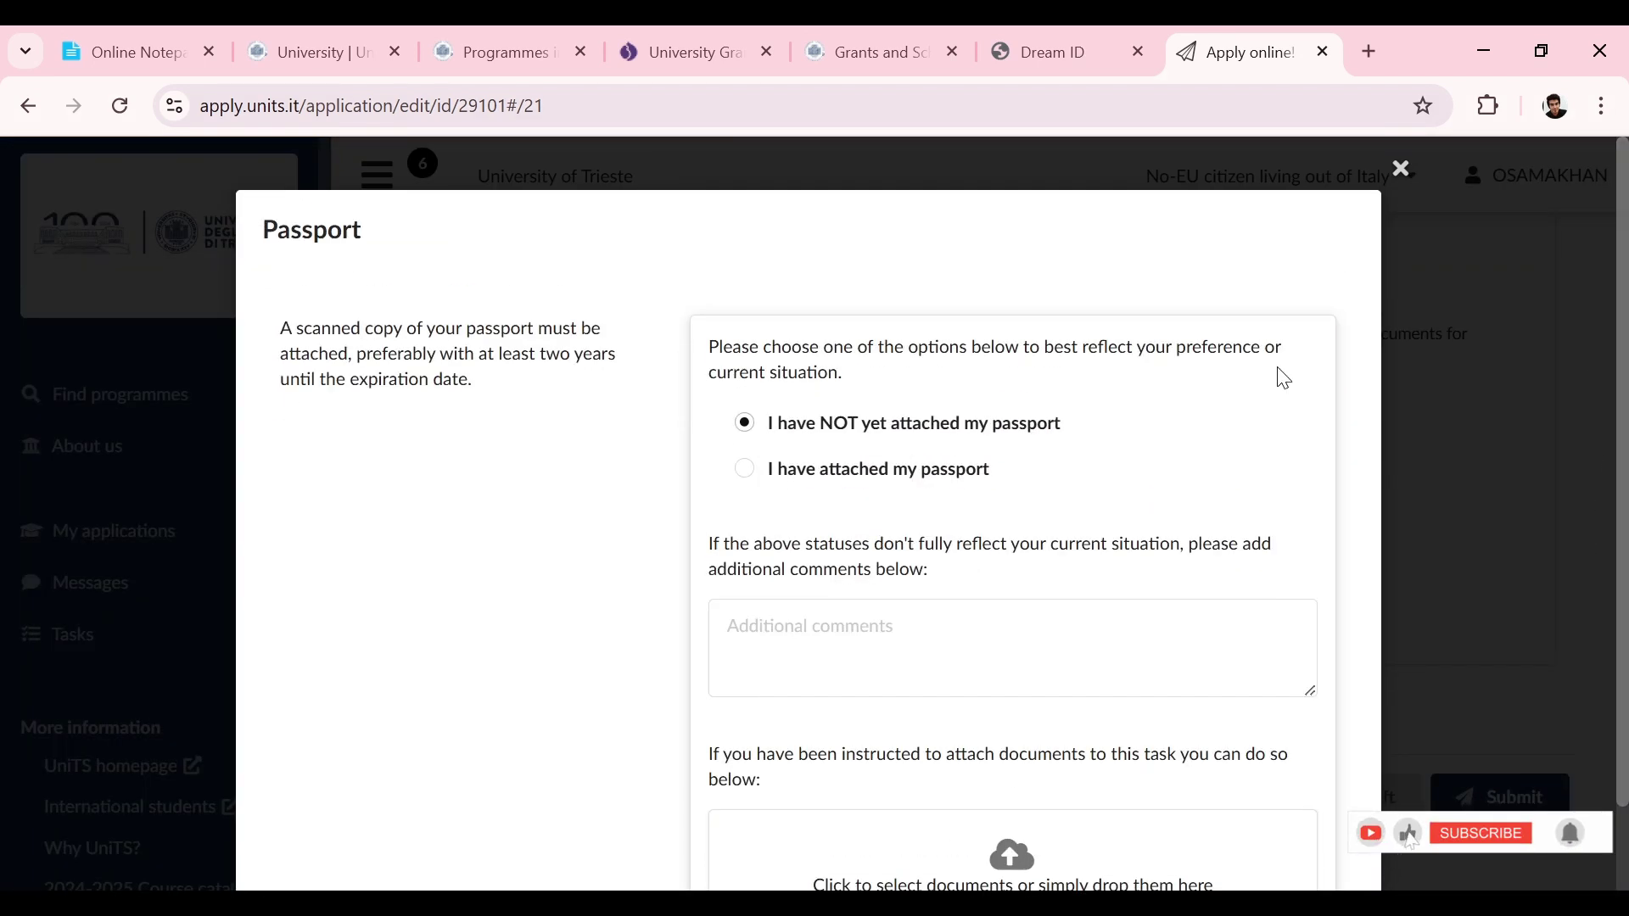
{"action": "left_click", "coordinate": [1401, 169]}
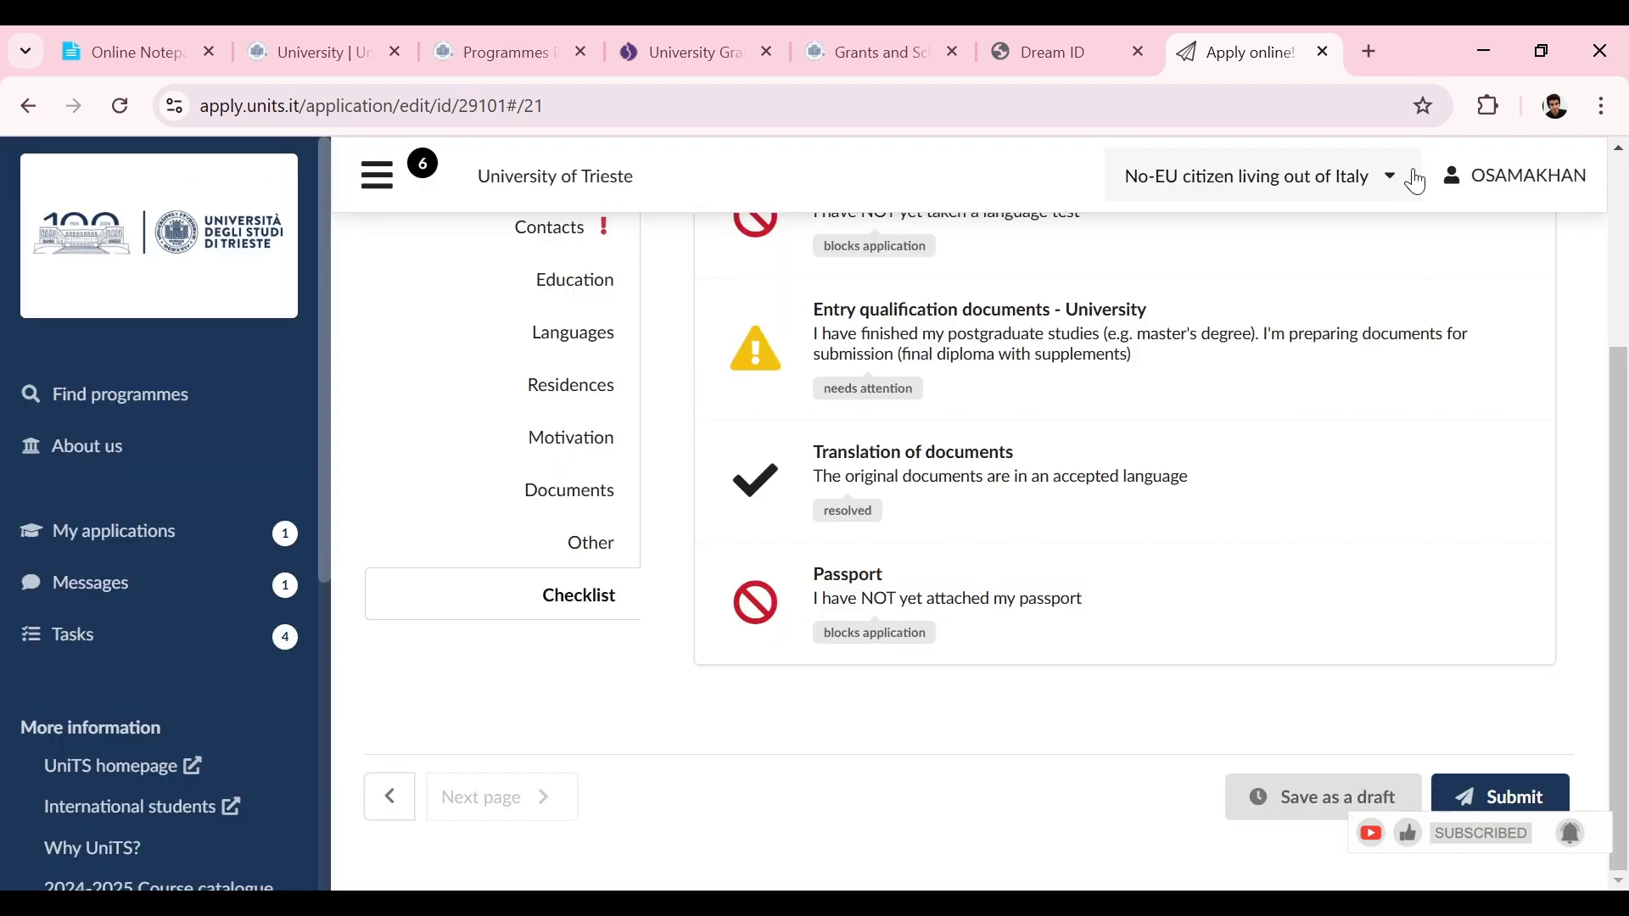